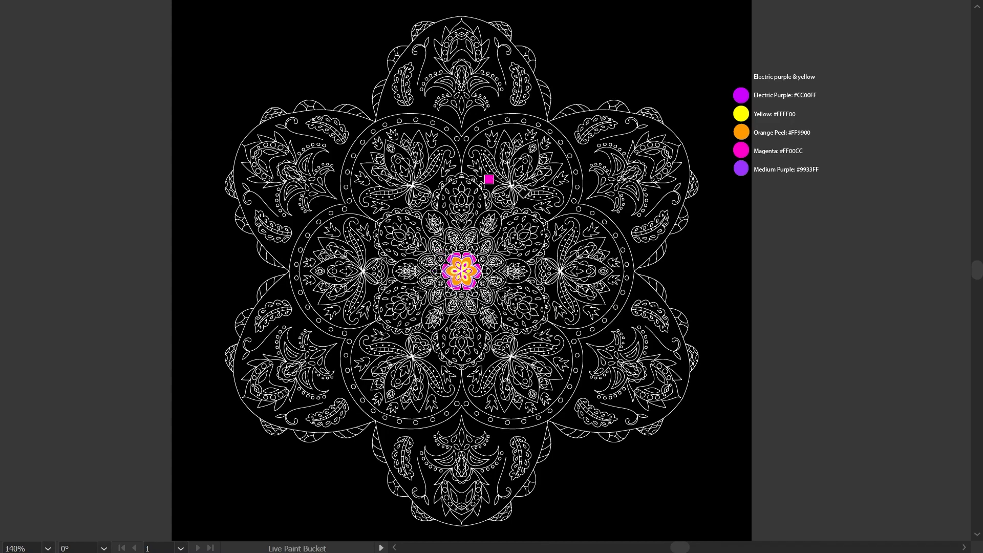
Fill the six teardrops around the central flower alternately with Yellow and Medium Purple
left_click(443, 271, "alt")
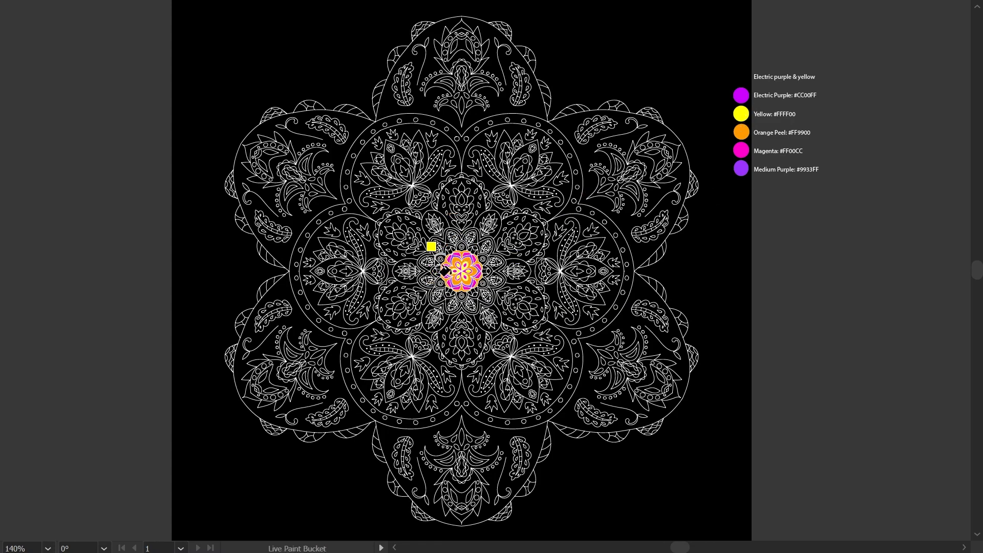
left_click(741, 168, "alt")
left_click(461, 246)
left_click(440, 283)
left_click(482, 285)
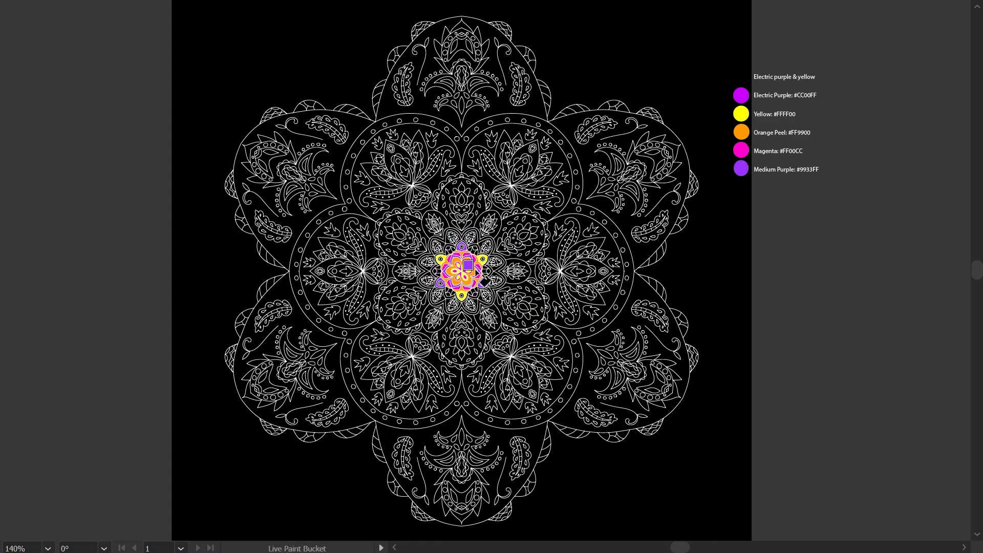
key("k")
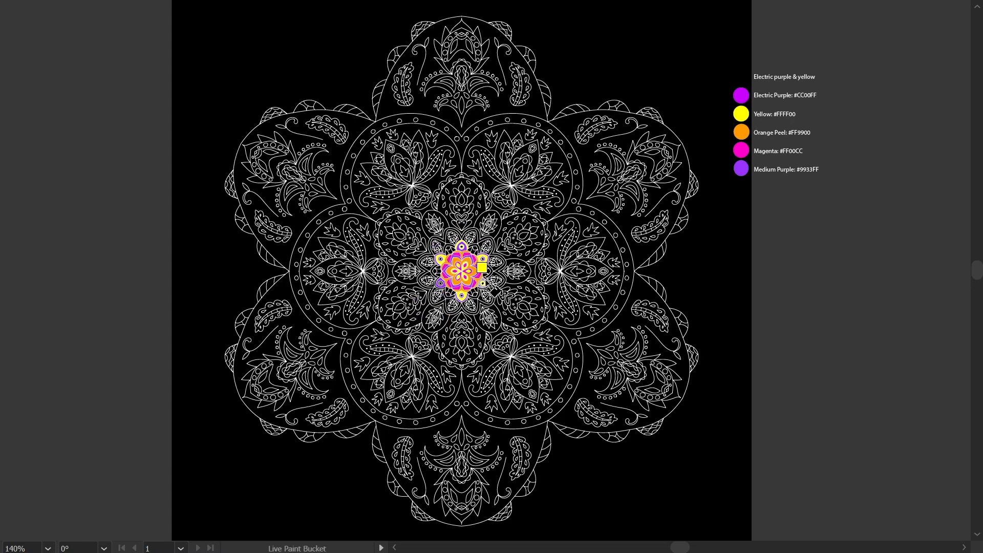
Fill the small petals between the teardrops with Magenta and their remaining details with Orange Peel
left_click(741, 150, "alt")
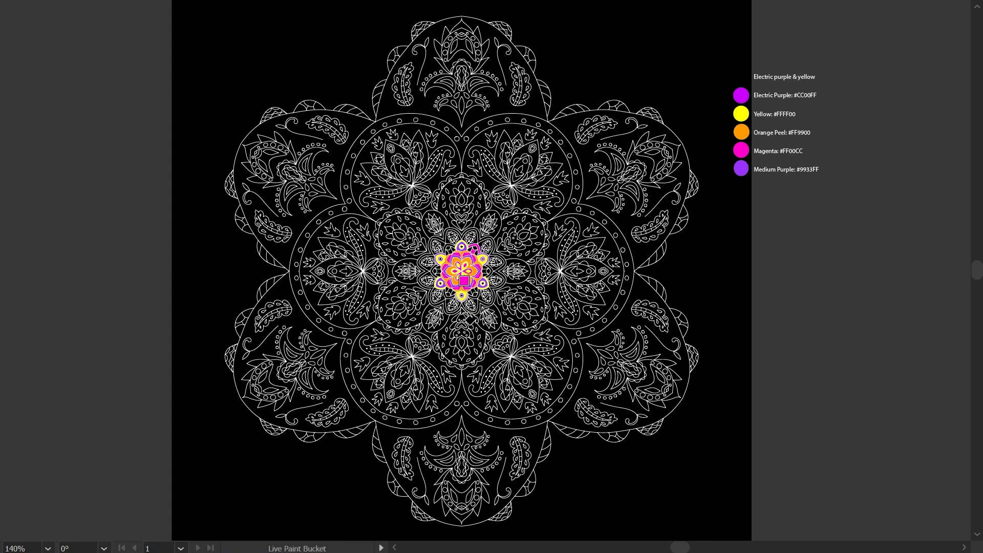
left_click(474, 293)
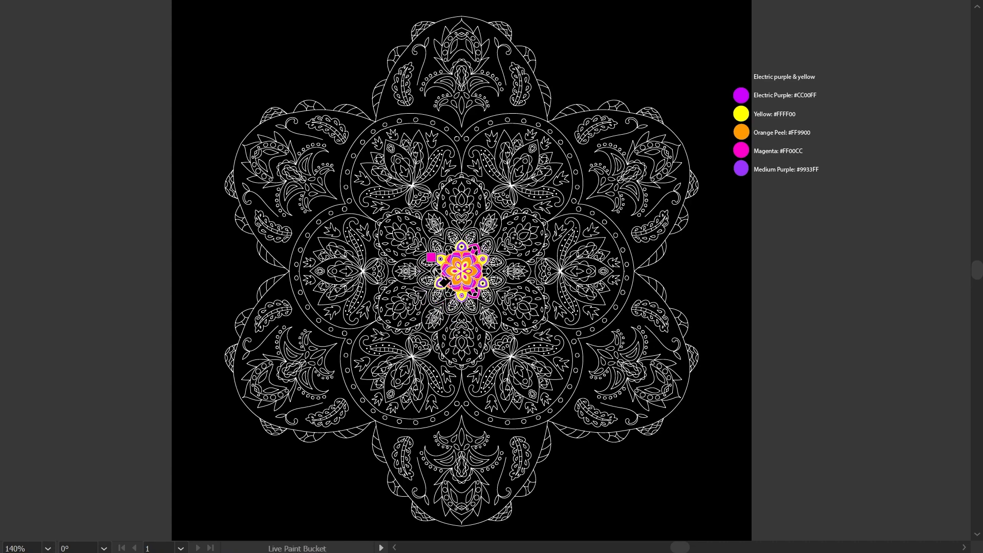
left_click(740, 131, "alt")
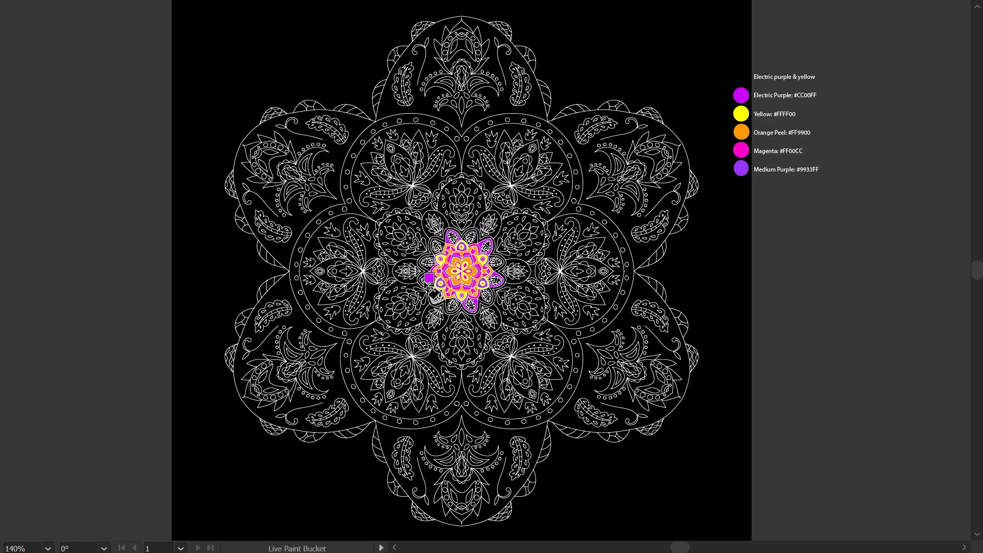
Fill the six alternate petals between the purple ones in the ring around the centre with Yellow
left_click(471, 234)
left_click(498, 265)
left_click(487, 299)
left_click(450, 307)
left_click(426, 282)
left_click(439, 243)
Colour the inner details of the twelve ring petals with Magenta, Yellow and Electric Purple
left_click(740, 150, "alt")
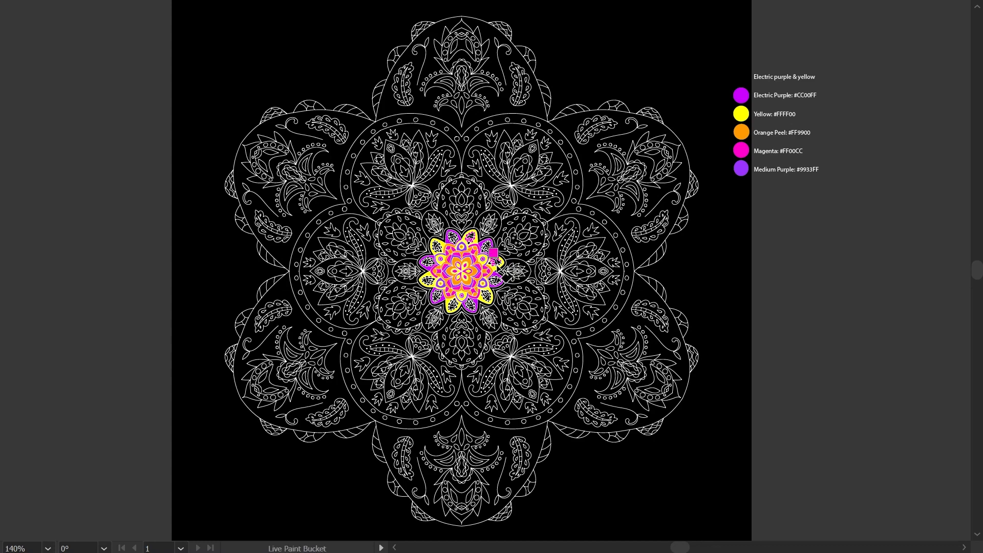
key("k")
key("k")
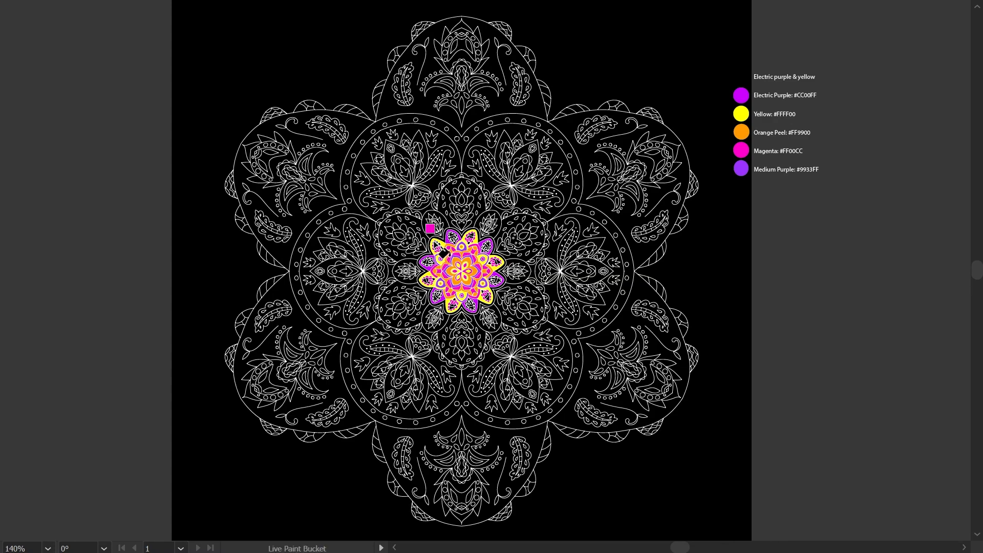
left_click(454, 268, "alt")
left_click(452, 239)
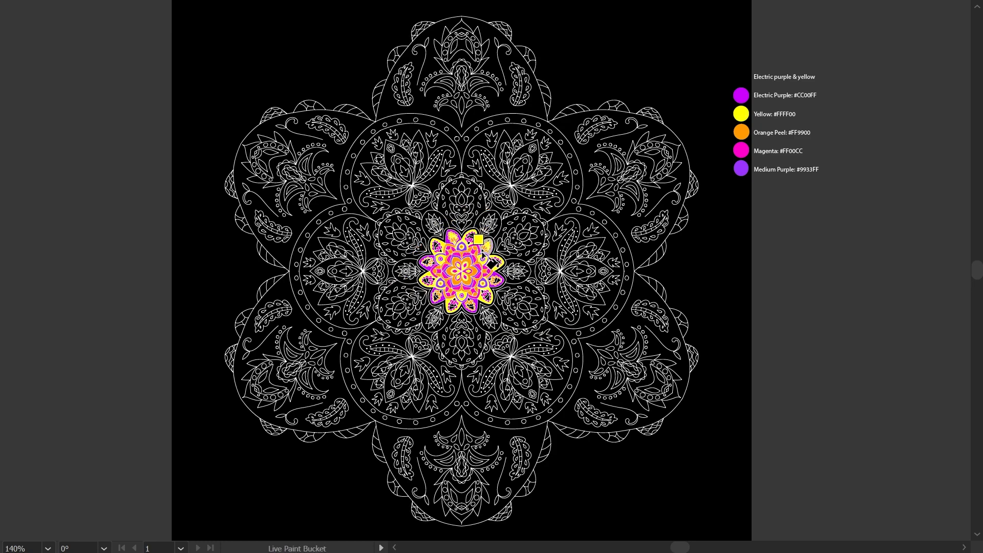
left_click(427, 262)
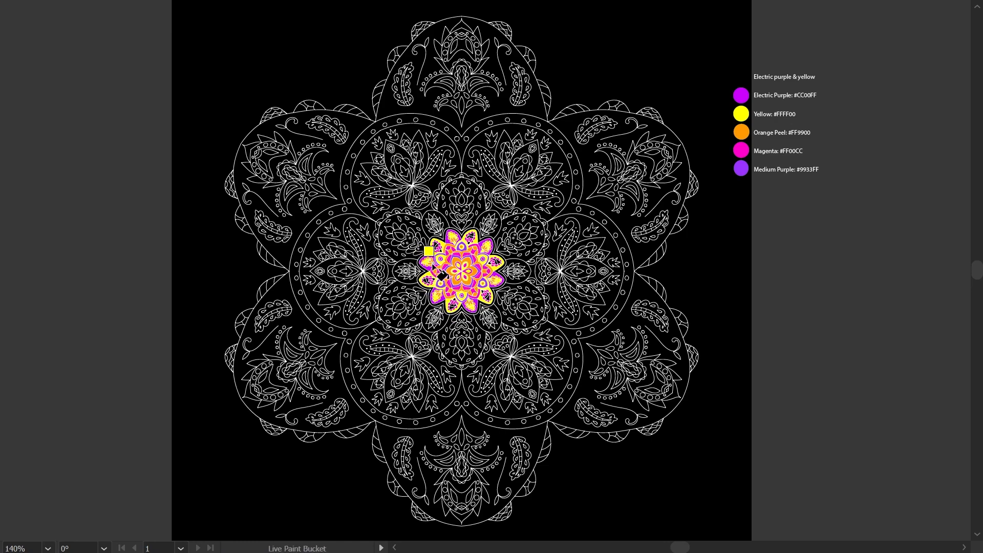
left_click(470, 237, "alt")
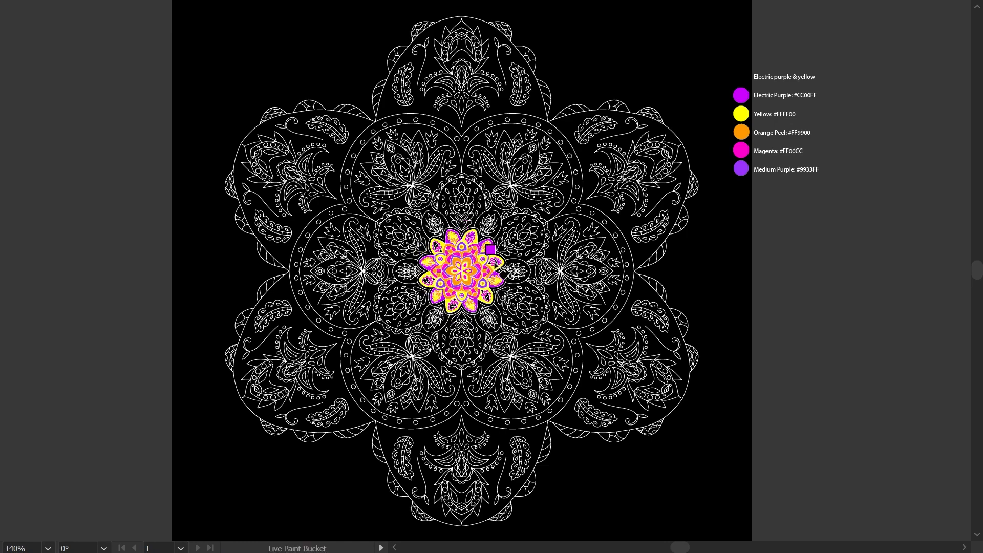
Fill three alternate small ovals around the petal ring with Orange Peel
left_click(738, 134, "alt")
left_click(425, 235)
key("ctrl+z")
left_click(431, 230)
left_click(507, 265)
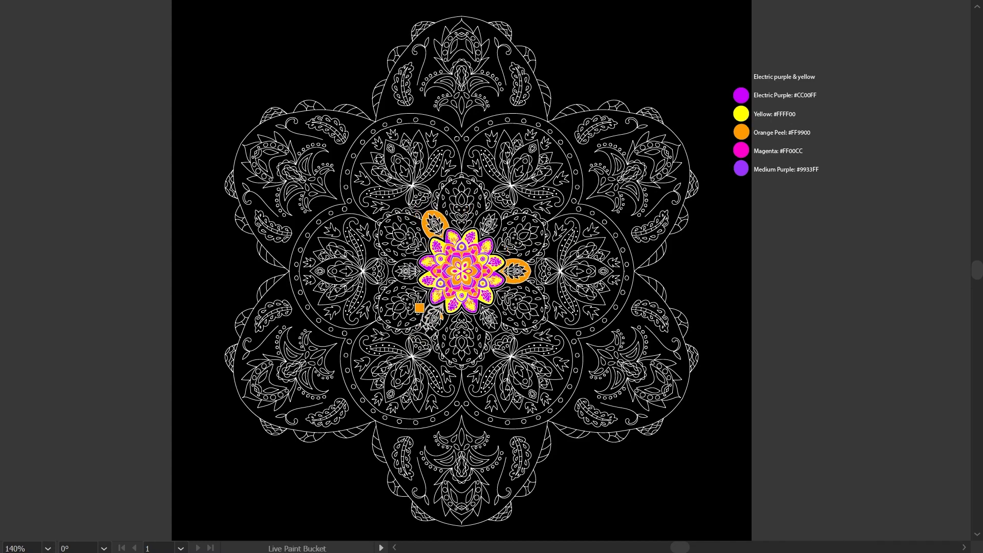
left_click(429, 315)
Fill the other three small ovals around the petal ring with Medium Purple
left_click(740, 168, "alt")
left_click(484, 219)
left_click(410, 263)
left_click(487, 319)
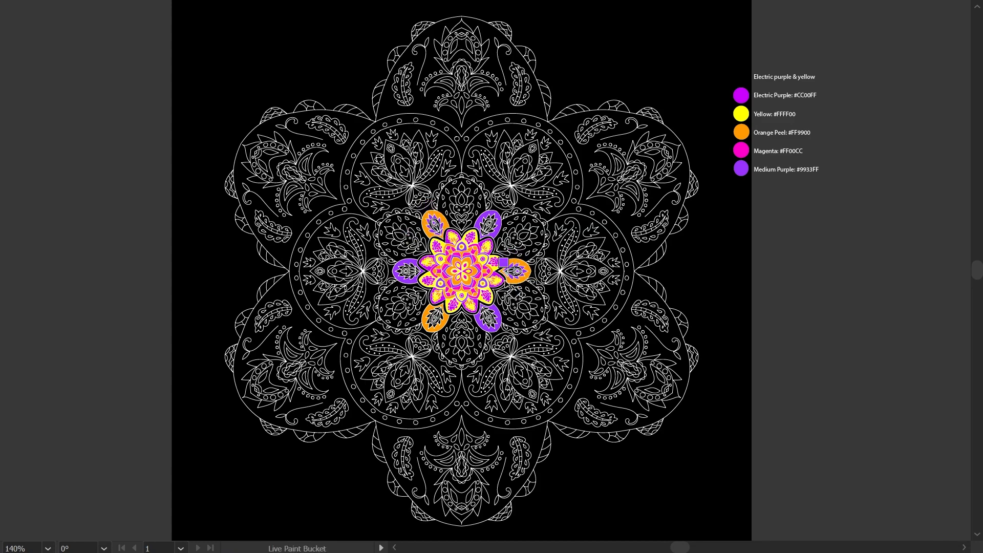
Colour the leaf details inside the six small ovals and the border around the petal ring with Orange Peel and Magenta
left_click(434, 325, "alt")
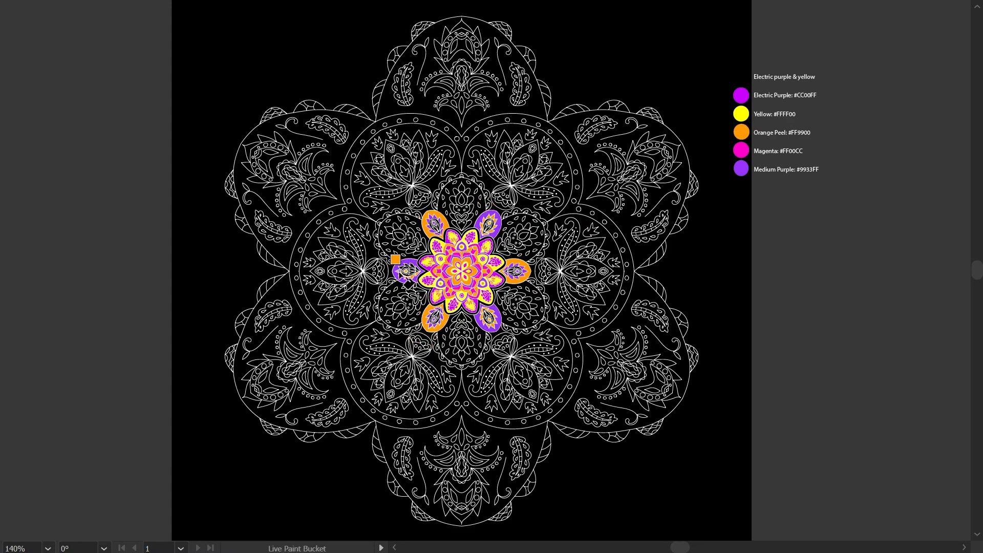
left_click(428, 280, "alt")
left_click(428, 292)
left_click(431, 225)
left_click(487, 225)
left_click(516, 268)
left_click(487, 321)
left_click(409, 271)
Fill the remaining leaf details in the small ovals with Medium Purple and their centres with Yellow
left_click(696, 182, "alt")
left_click(434, 229)
left_click(489, 244)
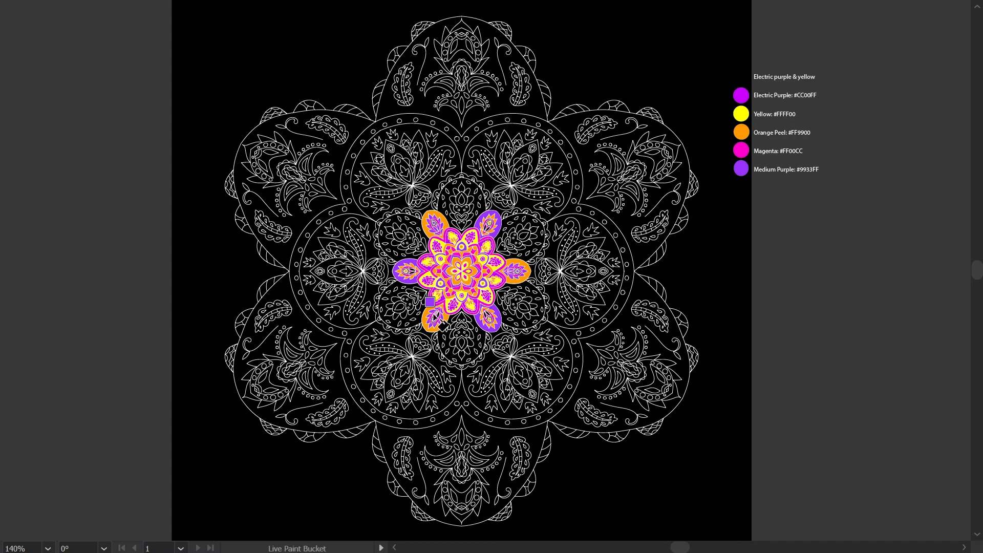
left_click(739, 115, "alt")
left_click(433, 223)
left_click(489, 222)
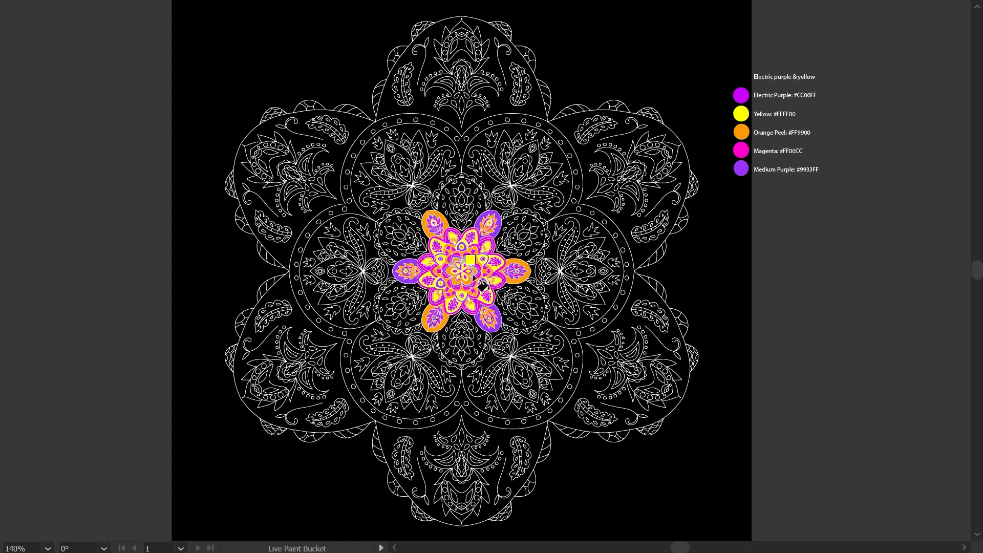
Fill the backgrounds of the top, lower-right and lower-left large ovals with Electric Purple
left_click(741, 95, "alt")
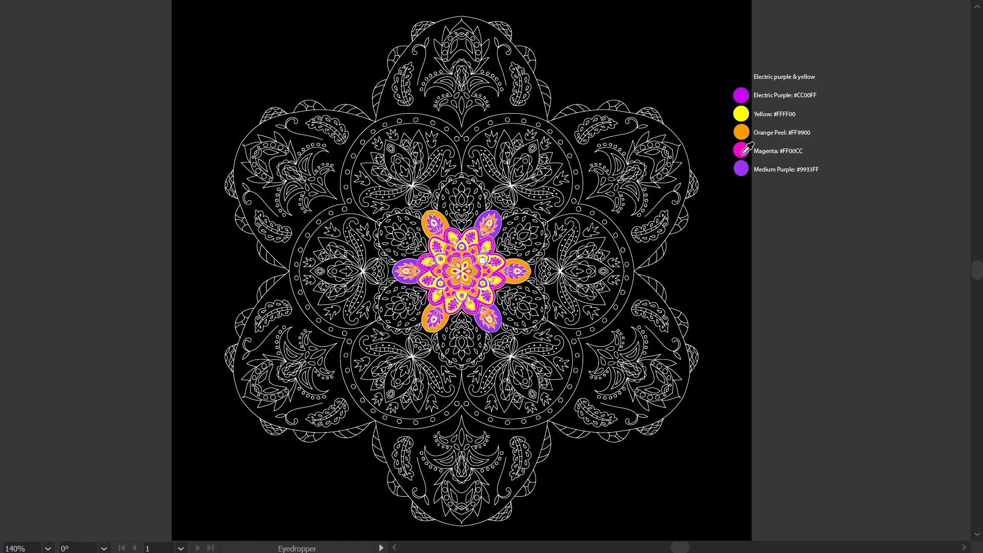
left_click(461, 205)
left_click(520, 307)
left_click(404, 287)
left_click(399, 320)
Fill the backgrounds of the upper-left, upper-right and bottom large ovals with Yellow
left_click(428, 262, "alt")
left_click(395, 222)
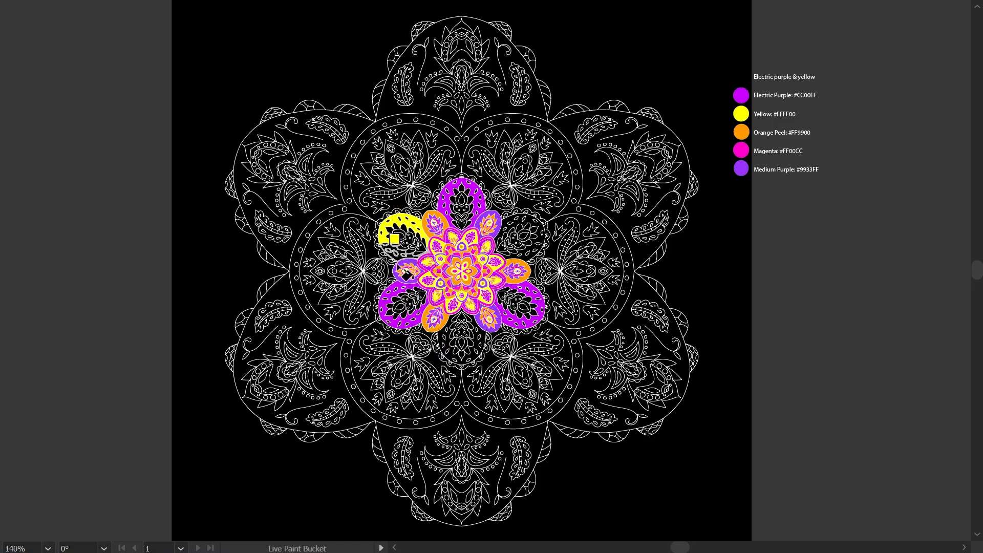
left_click(400, 256)
left_click(520, 220)
left_click(522, 256)
left_click(444, 338)
left_click(453, 358)
Fill the border flecks and central motifs of the three purple large ovals with Yellow
left_click(461, 200)
left_click(462, 220)
left_click(515, 285)
left_click(534, 293)
left_click(542, 310)
left_click(535, 320)
left_click(524, 324)
left_click(507, 319)
left_click(504, 295)
left_click(523, 307)
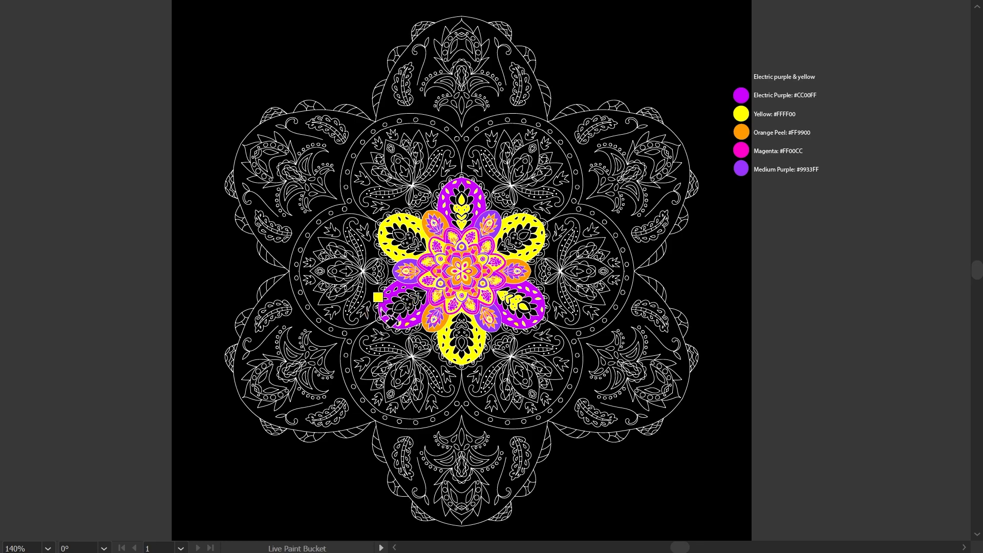
left_click_drag(420, 294, 397, 309)
Fill the central motifs of the three yellow large ovals with Electric Purple
left_click(740, 95, "alt")
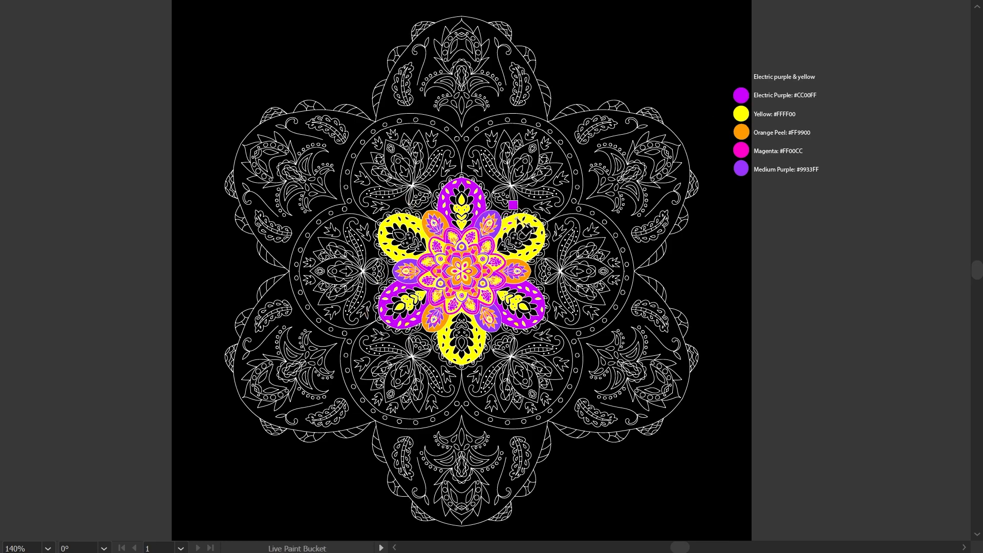
left_click(514, 241)
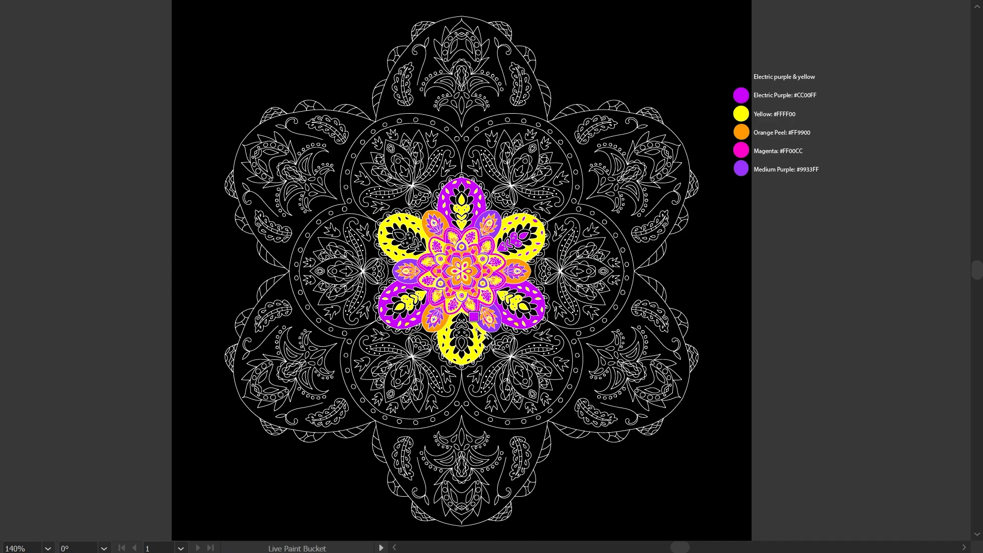
left_click(464, 343)
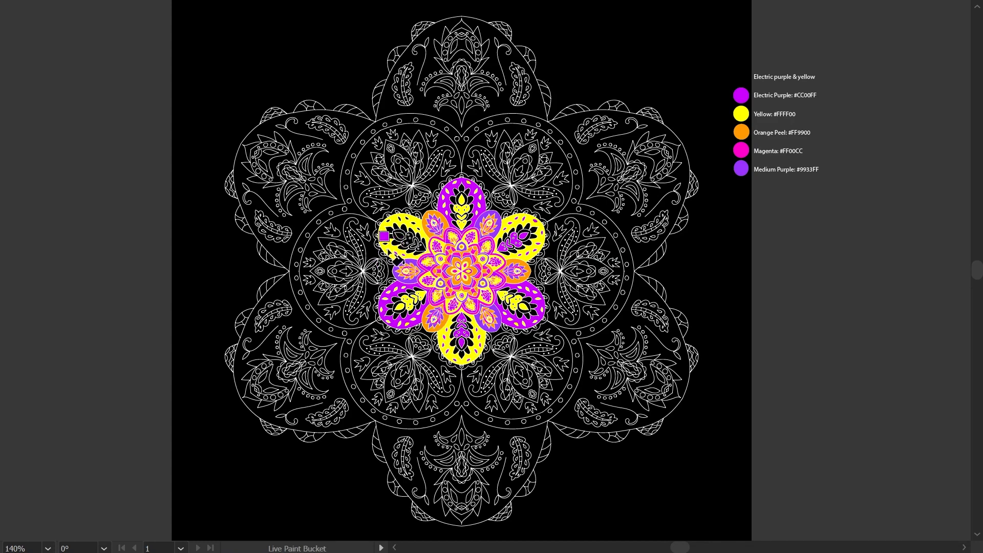
left_click(419, 243)
Fill the leaves around the motifs in the three purple large ovals with Orange Peel
left_click(740, 132, "alt")
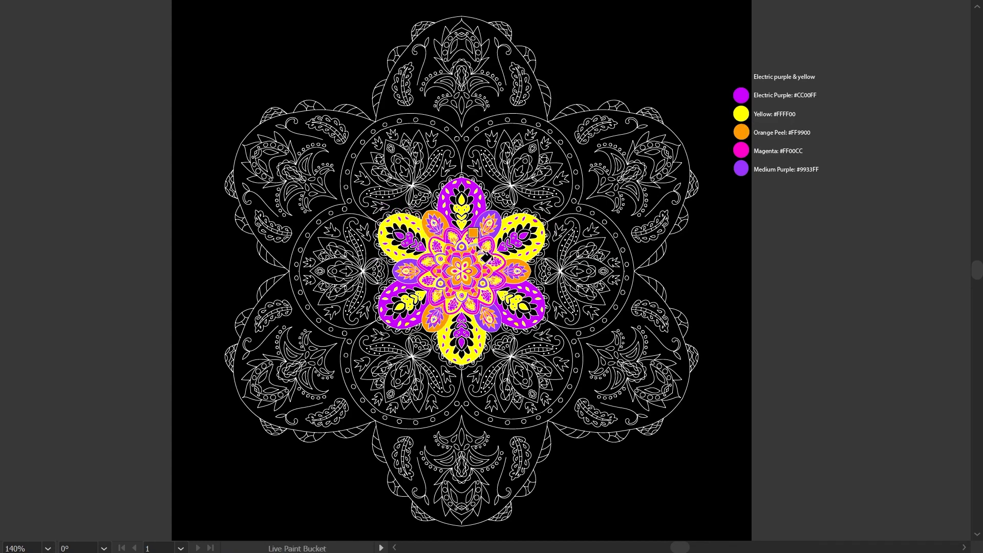
left_click_drag(476, 204, 468, 190)
left_click_drag(502, 300, 520, 315)
left_click_drag(417, 289, 390, 313)
Fill the leaves around the motifs in the three yellow large ovals with purple
left_click(739, 100, "alt")
left_click_drag(530, 225, 516, 250)
left_click_drag(465, 317, 468, 351)
left_click(453, 338)
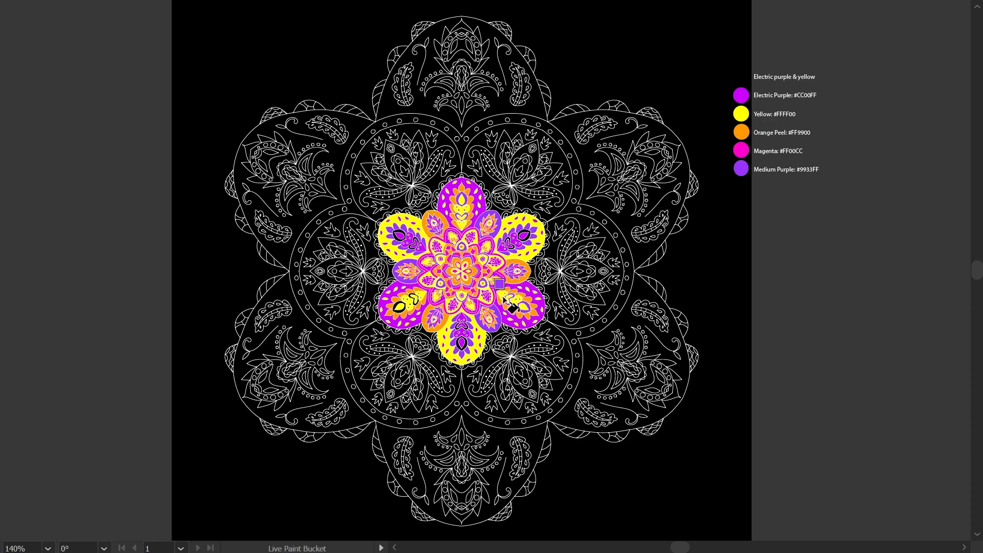
Fill the remaining motif details with Medium Purple in the purple large ovals and Orange Peel in the yellow ones
left_click(521, 305)
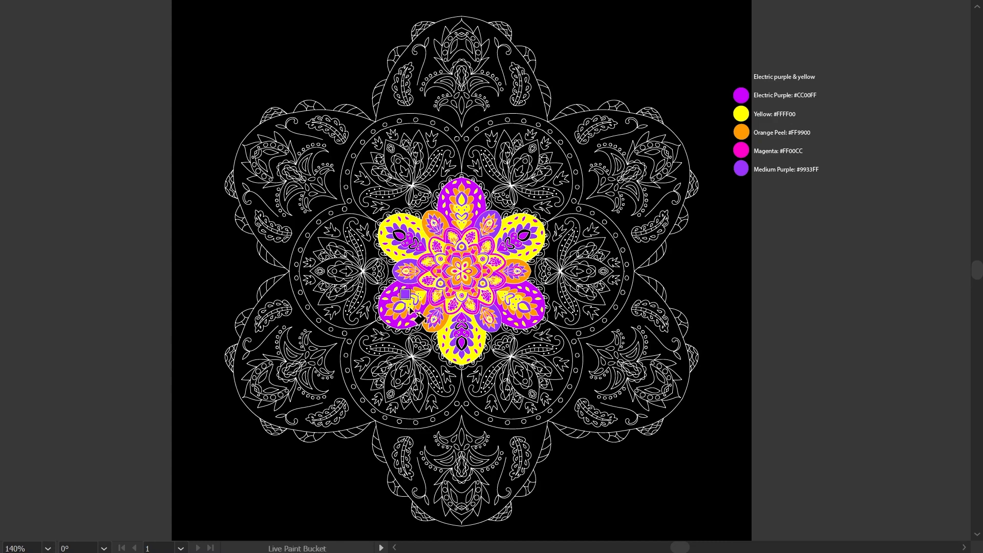
key("Left")
key("Left")
left_click(397, 240)
left_click(408, 246)
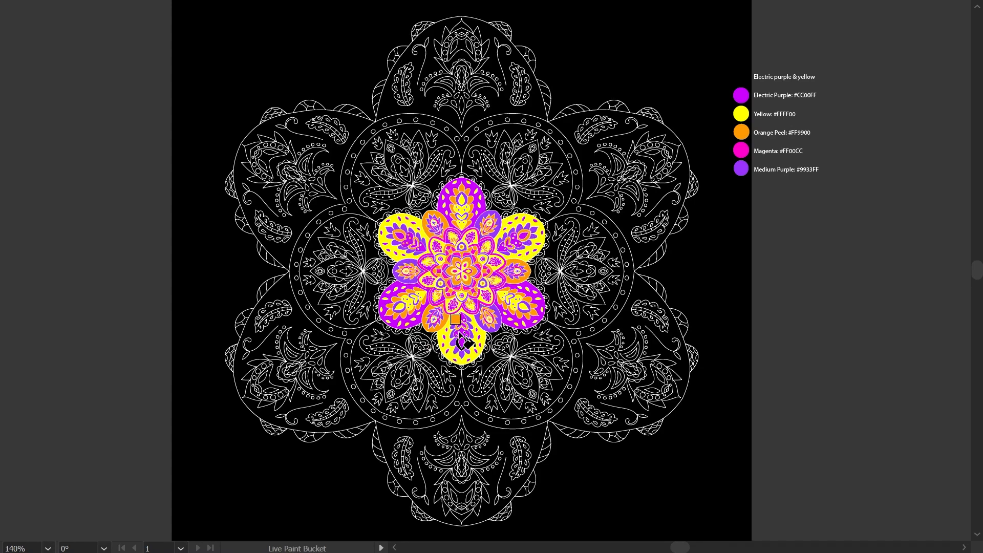
Fill the backgrounds of the upper-right, lower-right and left lotus circles with Orange Peel
left_click(520, 141)
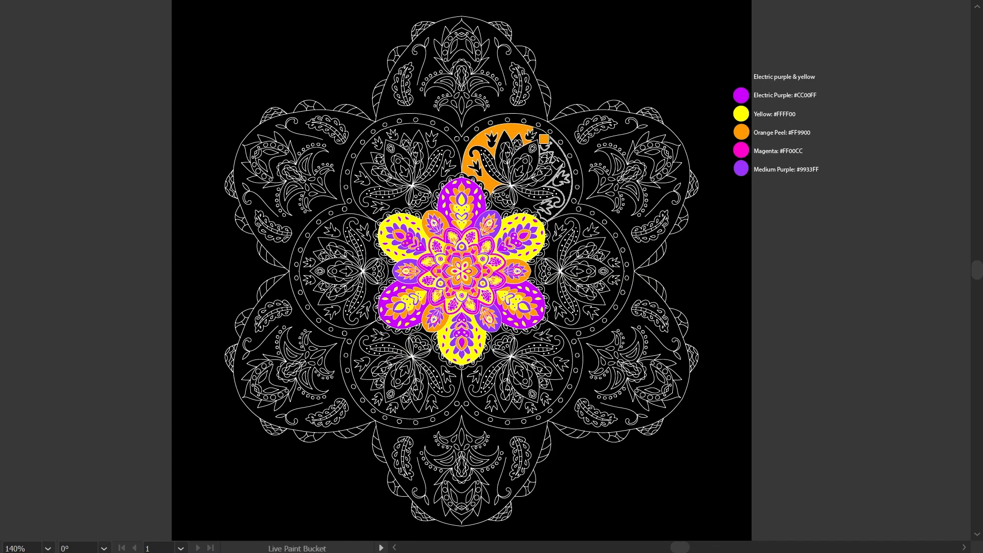
left_click(500, 335)
left_click(361, 310)
Fill the backgrounds of the upper-left, right and lower-left lotus circles with Medium Purple
key("Right")
key("Right")
left_click(362, 139)
left_click(568, 230)
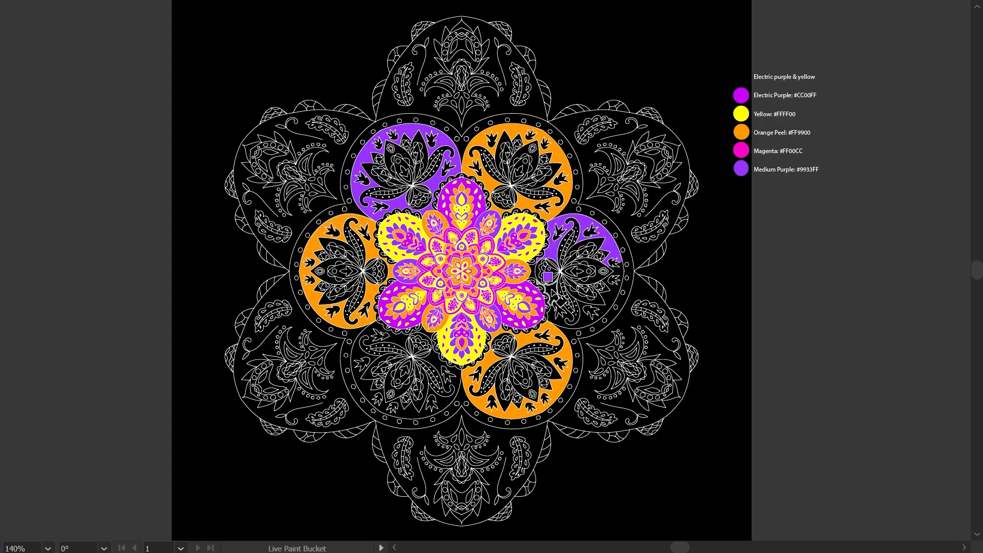
left_click(424, 335)
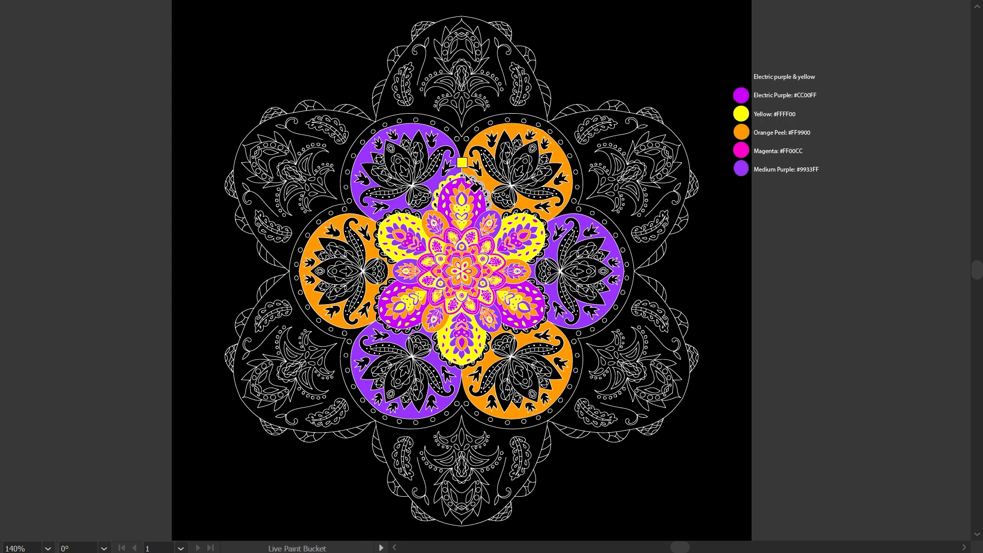
Fill the scalloped borders around the purple large ovals with Yellow
key("v")
left_click(404, 329)
left_click(381, 295)
Fill the scalloped borders around the three yellow large ovals with Electric Purple
key("Left")
left_click(402, 211)
left_click(380, 235)
left_click(522, 212)
left_click(546, 239)
left_click(436, 348)
left_click(485, 348)
left_click(431, 217, "alt")
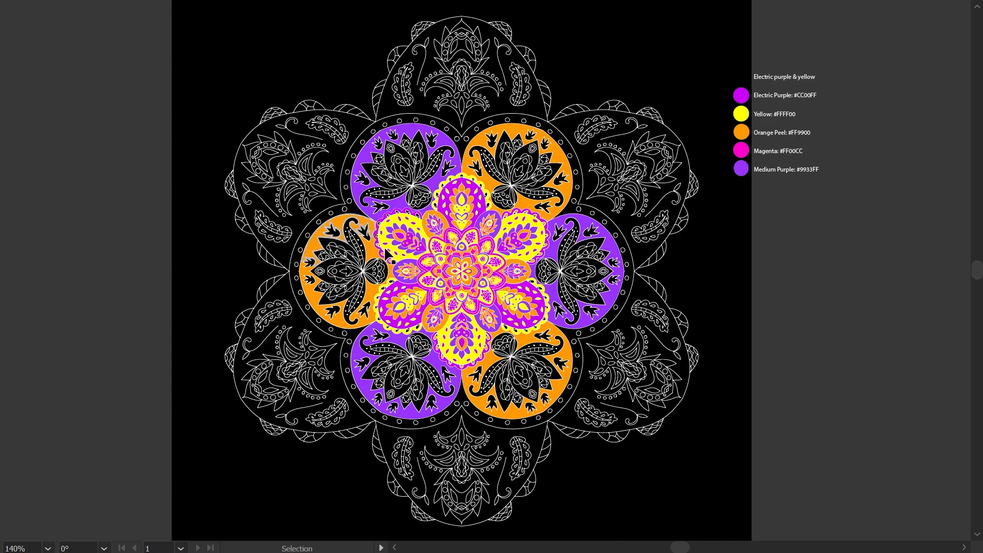
left_click(429, 213, "alt")
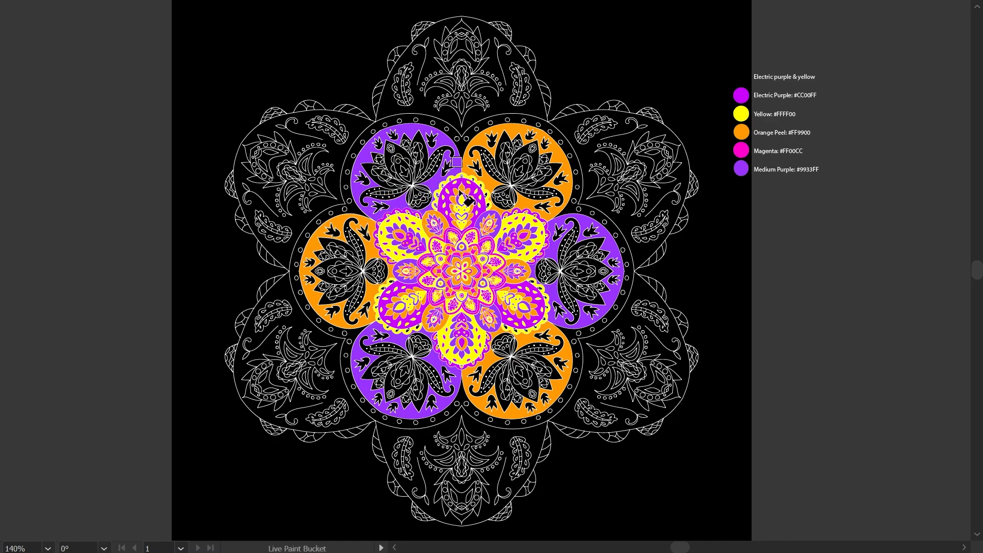
left_click(527, 223)
key("ctrl+z")
left_click(540, 225)
key("ctrl+z")
left_click(535, 227)
key("ctrl+z")
left_click(443, 256, "alt")
key("v")
key("k")
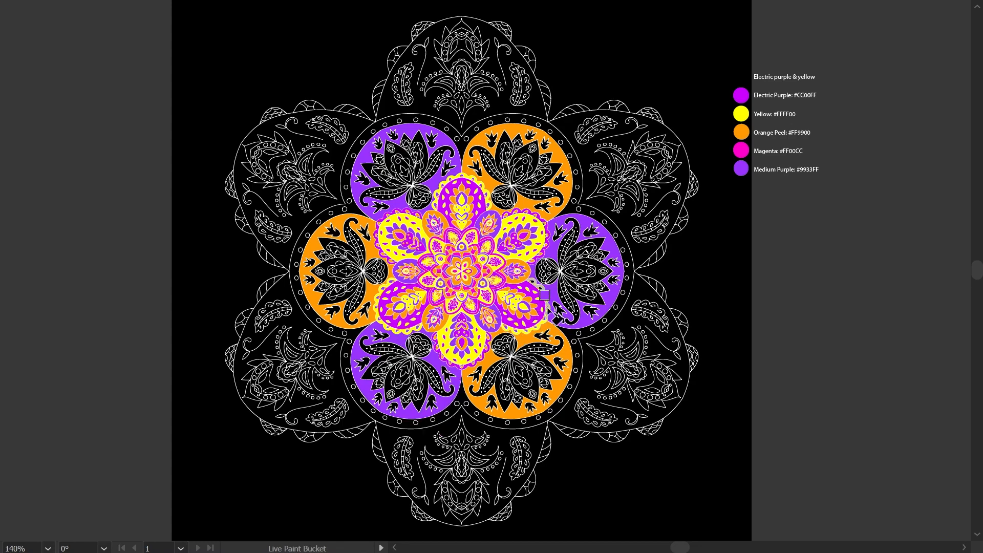
Fill the outer lotus petals in the upper-right orange circle with Magenta
left_click(740, 150, "alt")
left_click(503, 144)
left_click(548, 170)
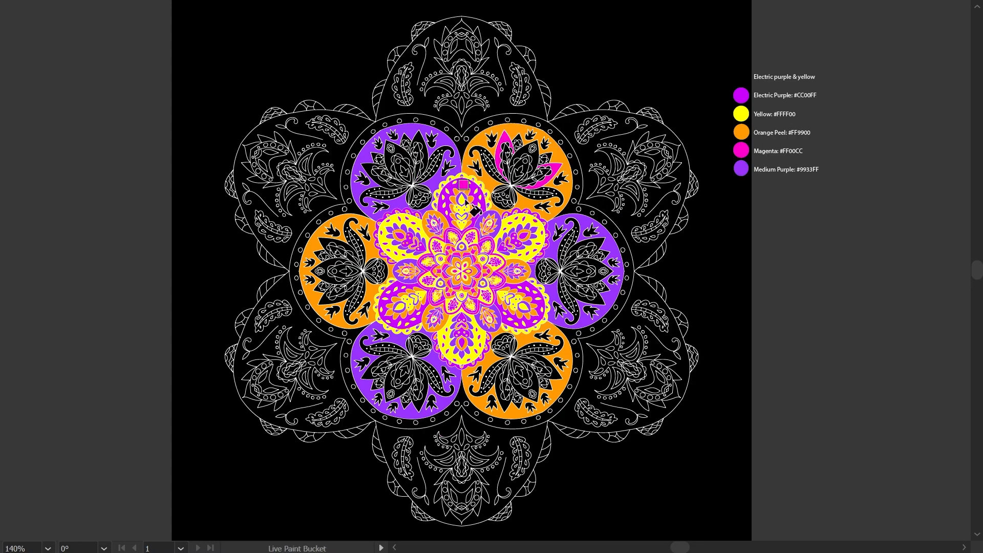
left_click(523, 150)
left_click(518, 137)
Fill alternate dots in the rim band around the upper-right orange circle with Magenta
left_click(466, 138)
left_click(490, 123)
left_click(523, 121)
left_click(550, 132)
left_click(570, 156)
left_click(577, 187)
Fill the outer lotus petals in the lower-right orange circle with Magenta
left_click(534, 347)
key("ctrl+z")
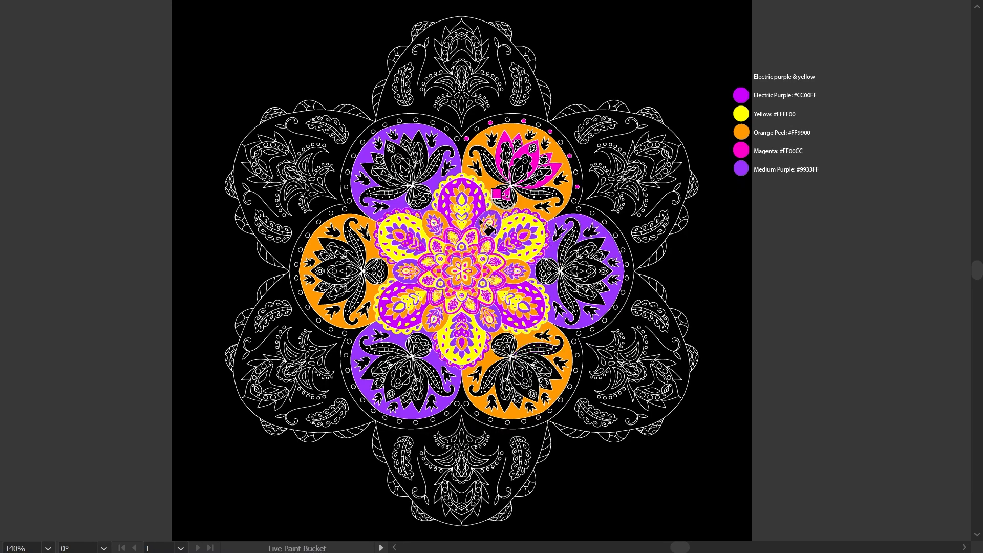
left_click(534, 381)
left_click(549, 373)
left_click(551, 387)
Fill alternate dots in the rim band around the lower-right orange circle with Magenta
left_click(574, 341)
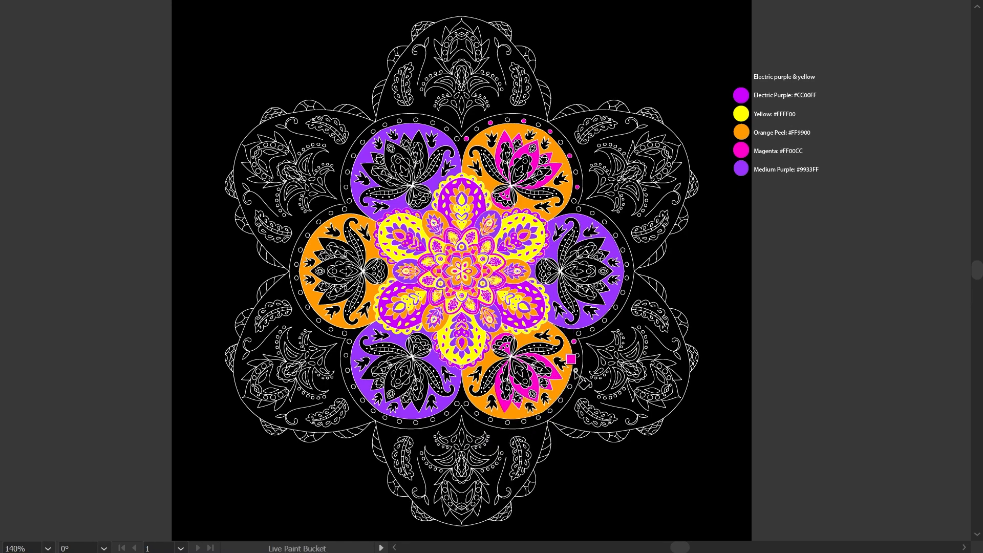
left_click(575, 370)
left_click(561, 400)
left_click(538, 418)
left_click(507, 423)
left_click(476, 415)
key("ctrl+z")
left_click(476, 413)
Fill the outer lotus petals, fan and alternate rim dots of the left orange circle with Magenta
left_click(380, 270)
left_click(333, 299)
left_click(317, 288)
left_click(317, 268)
left_click(315, 255)
left_click(323, 242)
left_click(345, 333)
left_click(331, 213)
Fill the outer lotus petals, fan and alternate rim dots of the upper-left purple circle with Yellow
left_click(405, 220, "alt")
left_click(421, 200)
left_click(373, 172)
left_click(374, 155)
left_click(391, 145)
left_click(405, 137)
left_click(417, 137)
left_click(416, 120)
left_click(447, 129)
Fill the outer lotus petals, fan and alternate rim dots of the right purple circle with Yellow
left_click(543, 267)
left_click(593, 245)
left_click(601, 256)
left_click(600, 288)
left_click(590, 298)
left_click(606, 266)
left_click(627, 278)
left_click(615, 307)
left_click(591, 329)
Fill the outer lotus petals, fan and alternate rim dots of the lower-left purple circle with Yellow
left_click(419, 346)
left_click(373, 373)
left_click(375, 387)
left_click(395, 400)
left_click(407, 403)
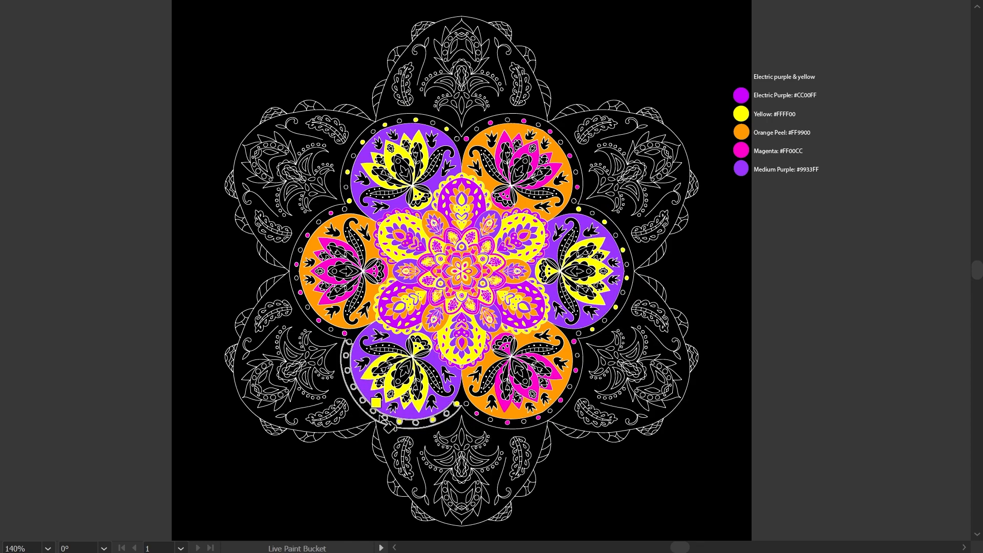
left_click(373, 410)
left_click(353, 386)
left_click(346, 355)
Fill the rim bands around the purple and orange circles with Electric Purple
left_click(741, 95, "alt")
left_click(347, 202)
left_click(352, 208)
left_click(358, 393)
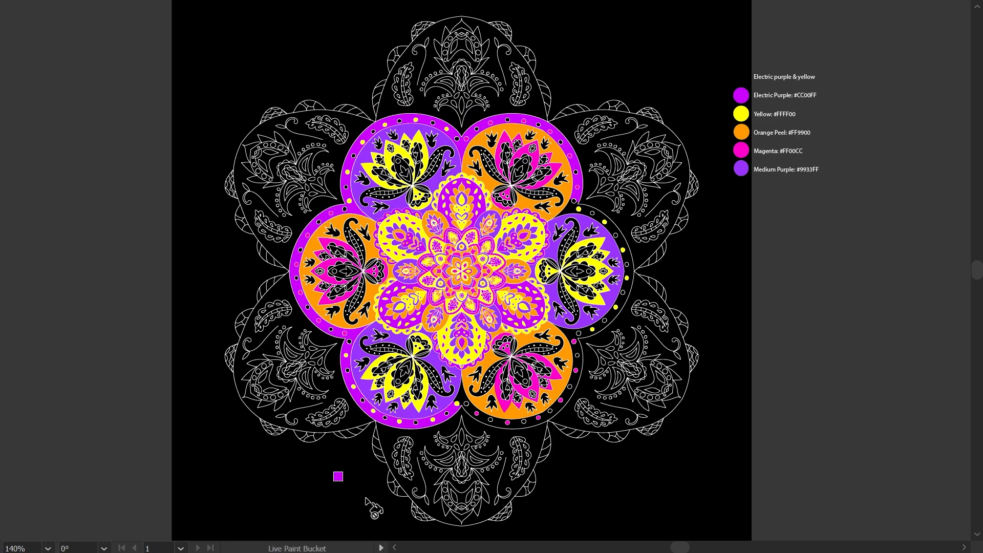
left_click(555, 406)
left_click(569, 209)
Fill the small tulips in the upper-left and right purple circles with Magenta
key("i")
left_click(742, 150)
key("k")
left_click(380, 207)
left_click(362, 178)
left_click(392, 136)
left_click(431, 139)
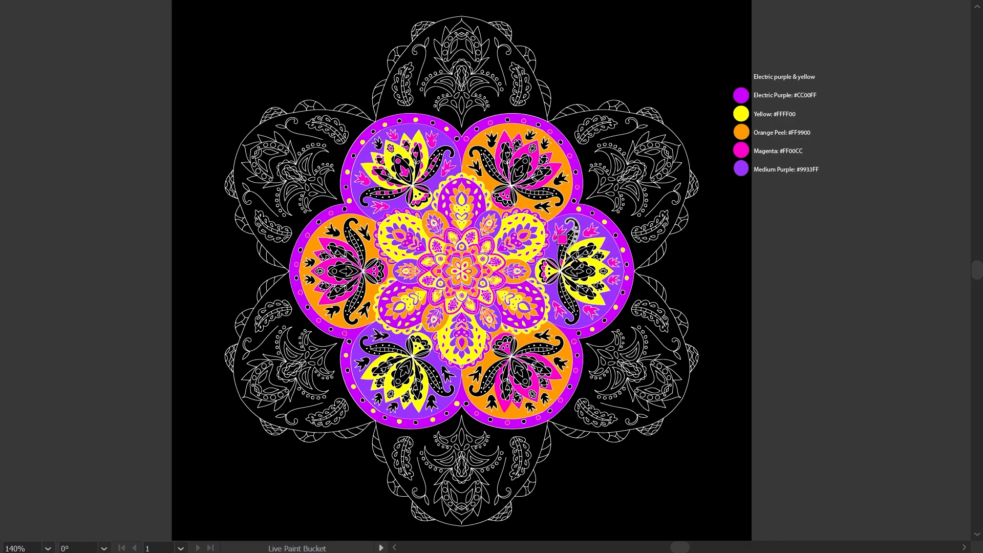
left_click(589, 272)
key("ctrl+z")
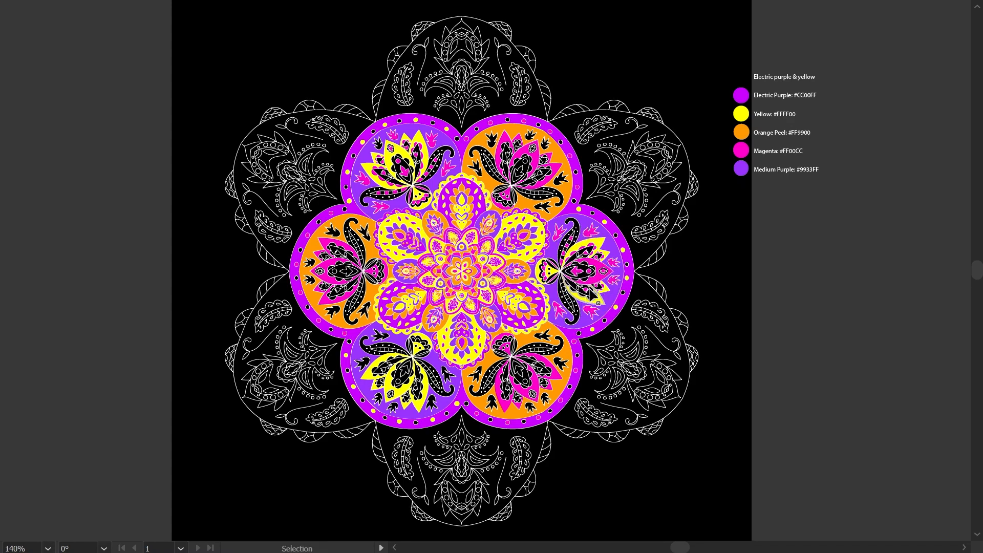
Fill the small tulips and the fan details in the lower-left purple circle with Magenta
left_click(393, 407)
left_click(378, 399)
left_click(413, 339)
left_click(423, 344)
left_click(447, 374)
left_click(432, 403)
left_click(363, 362)
left_click(379, 335)
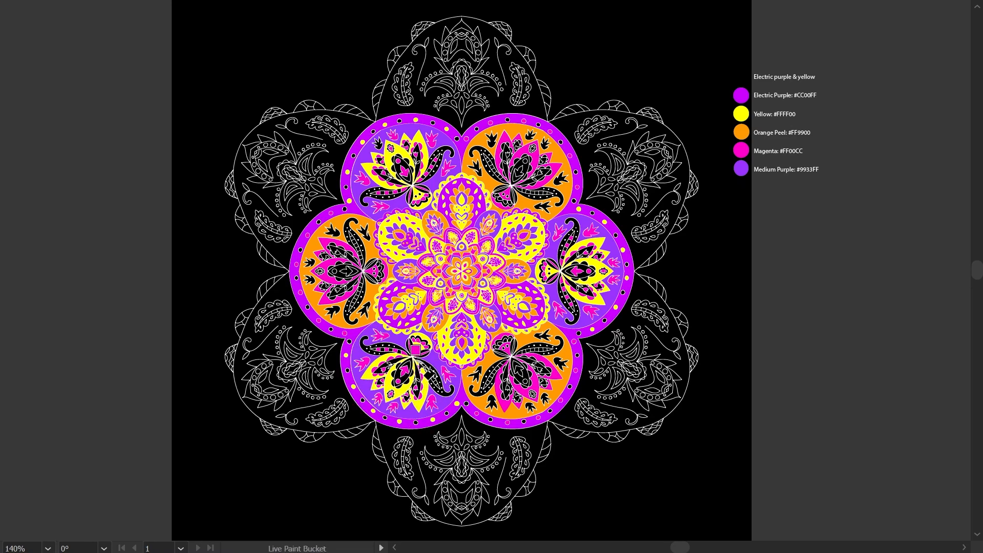
Fill the small tulips and inner lotus details in the upper-right orange circle with Yellow
left_click(741, 114, "alt")
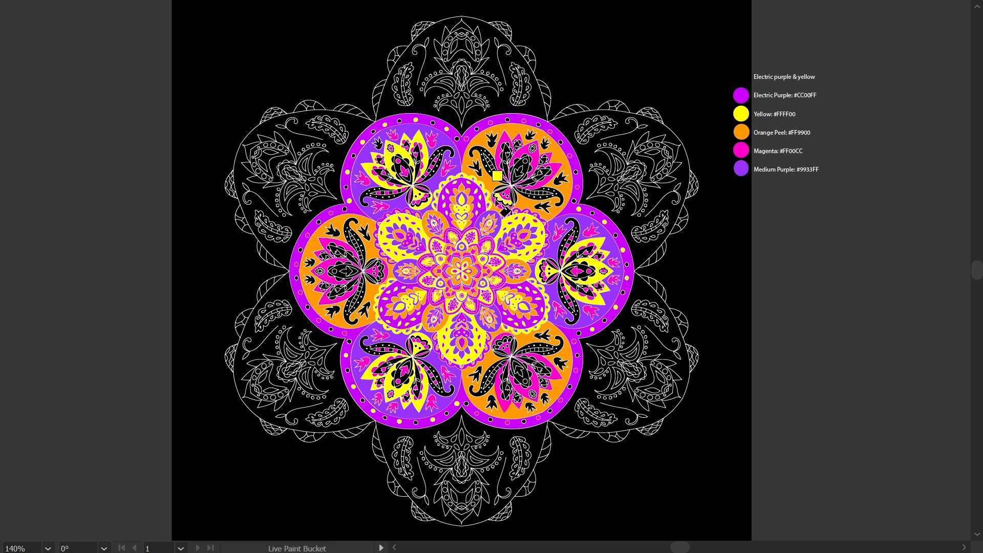
left_click(476, 168)
left_click(491, 140)
left_click(531, 135)
left_click(545, 143)
left_click(561, 178)
left_click(543, 207)
left_click(507, 154)
left_click(524, 161)
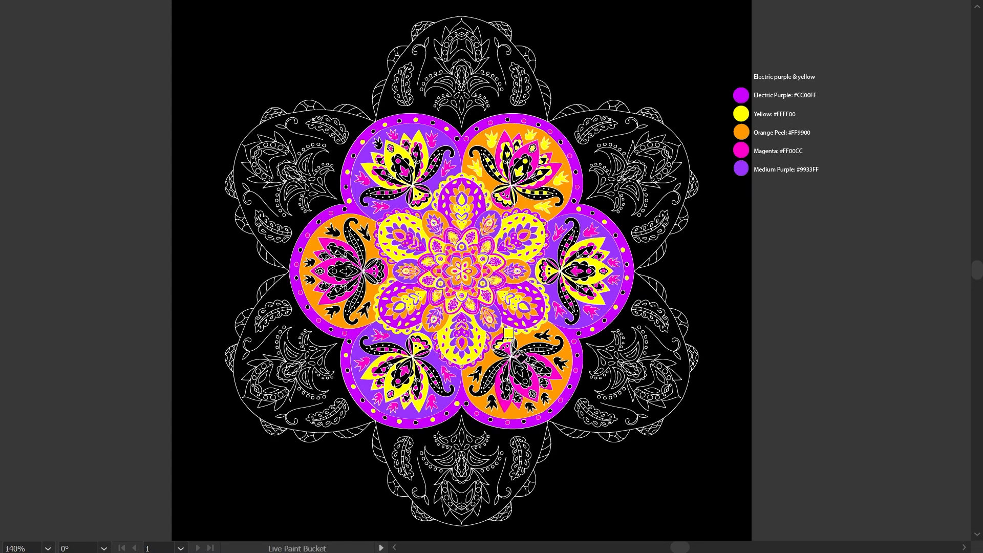
Fill the small tulips and inner lotus details in the lower-right orange circle with Yellow
left_click(544, 336)
left_click(561, 363)
left_click(544, 398)
left_click(530, 407)
left_click(491, 403)
left_click(476, 374)
left_click(519, 370)
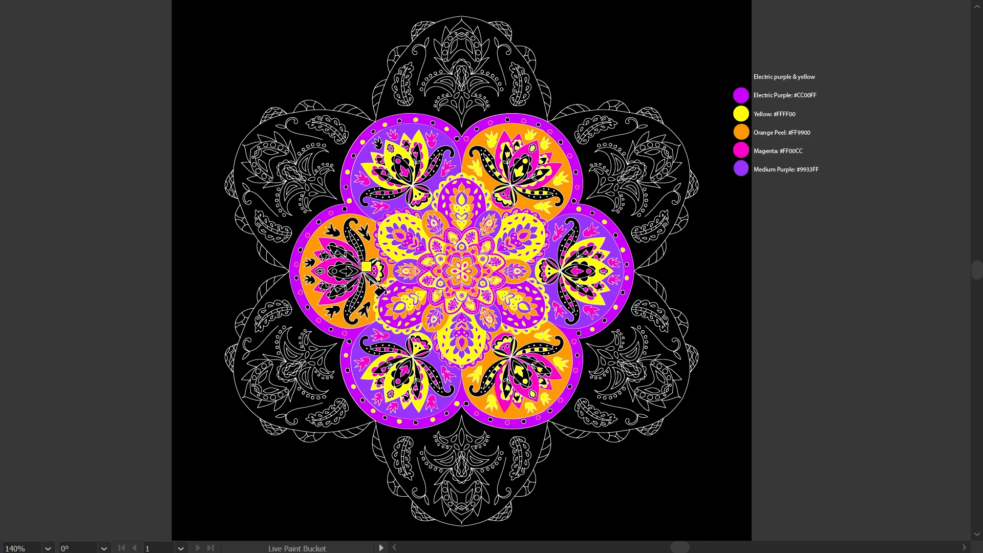
Fill the small tulips and inner lotus details in the left orange circle with Yellow
left_click(365, 309)
left_click(332, 311)
left_click(310, 280)
left_click(309, 262)
left_click(332, 230)
left_click(320, 271)
left_click(353, 302)
left_click(360, 290)
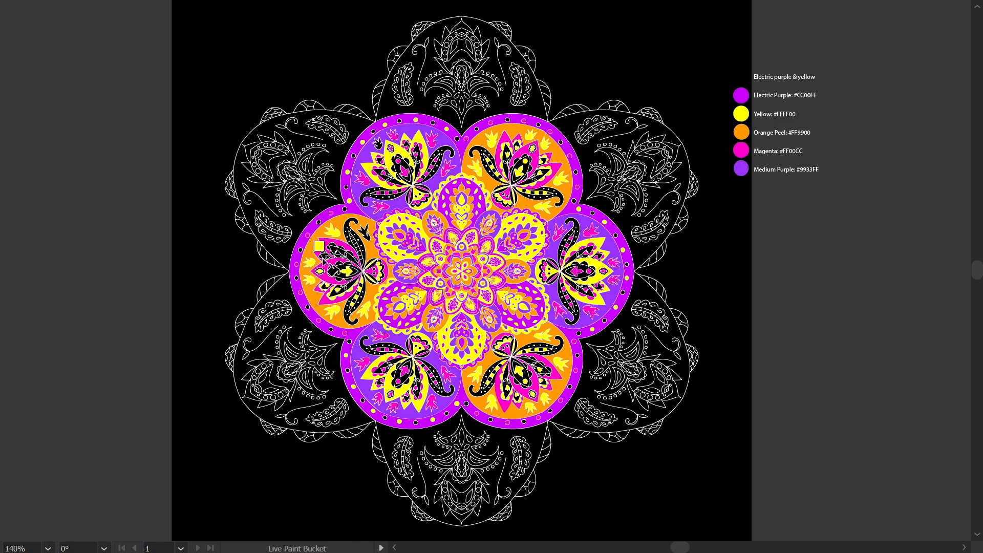
left_click(364, 231)
Fill the curved leaves, inner lotus petals and fan in the upper-left purple circle with Orange Peel
left_click(369, 251, "alt")
left_click(373, 196)
left_click(440, 154)
left_click(417, 154)
left_click(403, 166)
left_click(393, 176)
left_click(410, 199)
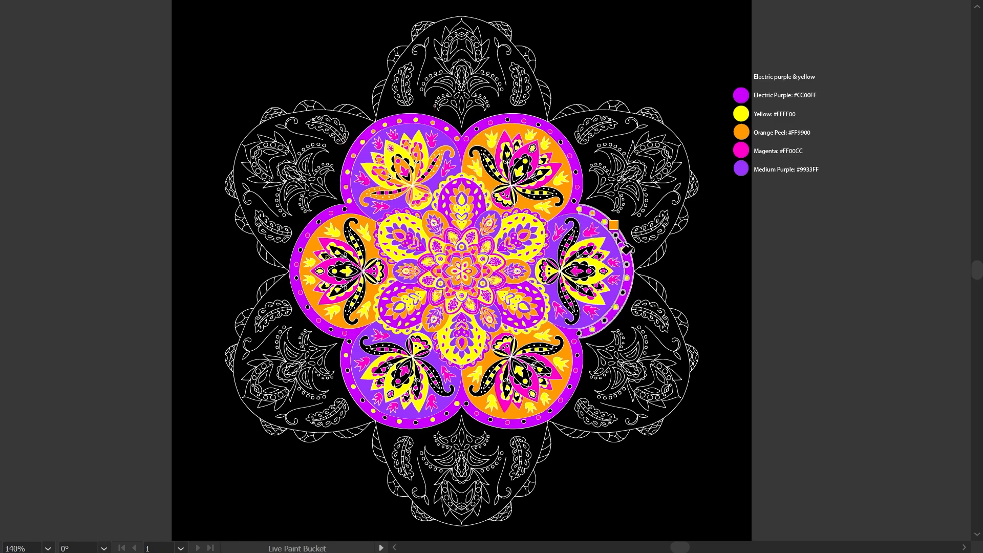
Fill the curved leaves, fans and inner lotus petals in the right and lower-left purple circles with Orange Peel
left_click(567, 239)
left_click(566, 306)
left_click(552, 278)
left_click(584, 254)
left_click(585, 289)
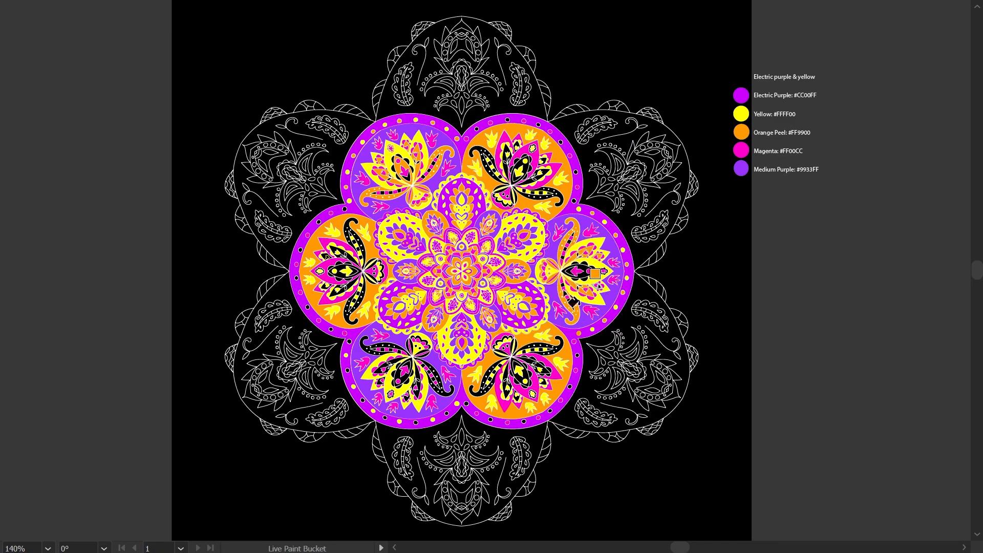
left_click(403, 376)
left_click(389, 367)
Fill a curved leaf and the remaining rim dots of the upper-right orange circle with Medium Purple
left_click(554, 225, "alt")
left_click(477, 151)
left_click(476, 129)
left_click(507, 120)
left_click(538, 125)
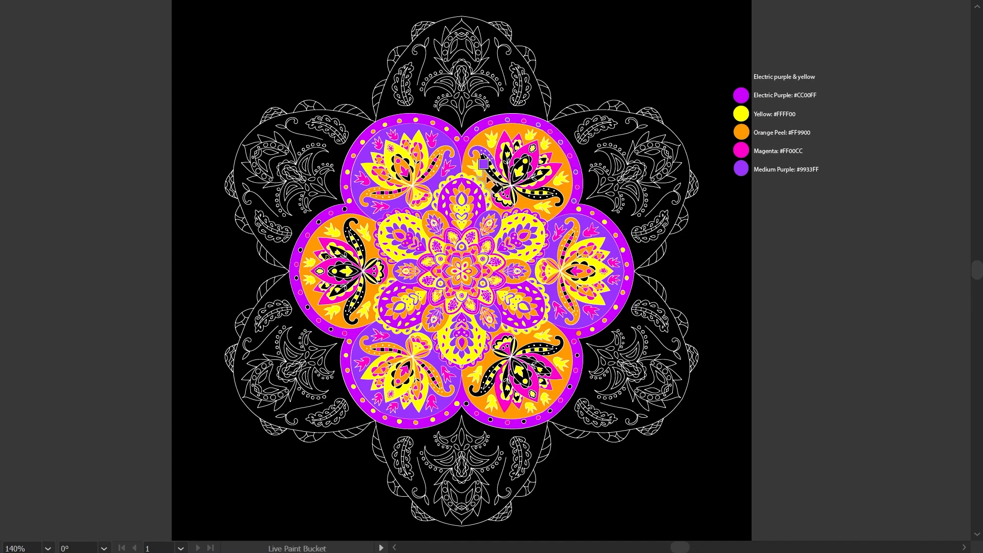
Fill the fan, inner lotus petals and other curved leaf in the upper-right orange circle with Medium Purple
left_click(504, 196)
left_click(521, 169)
left_click(539, 172)
left_click(507, 163)
left_click(517, 145)
left_click(543, 159)
left_click(538, 194)
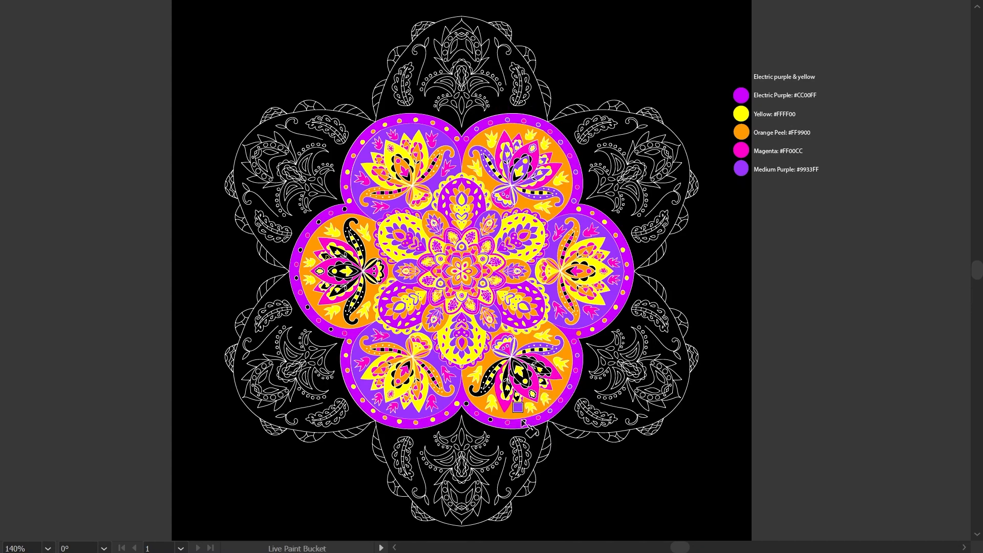
Fill the inner lotus petals in the lower-right orange circle with Medium Purple
left_click(505, 386)
left_click(522, 377)
left_click(538, 369)
left_click(532, 394)
left_click(542, 381)
left_click(517, 396)
left_click(543, 372)
left_click(520, 373, "alt")
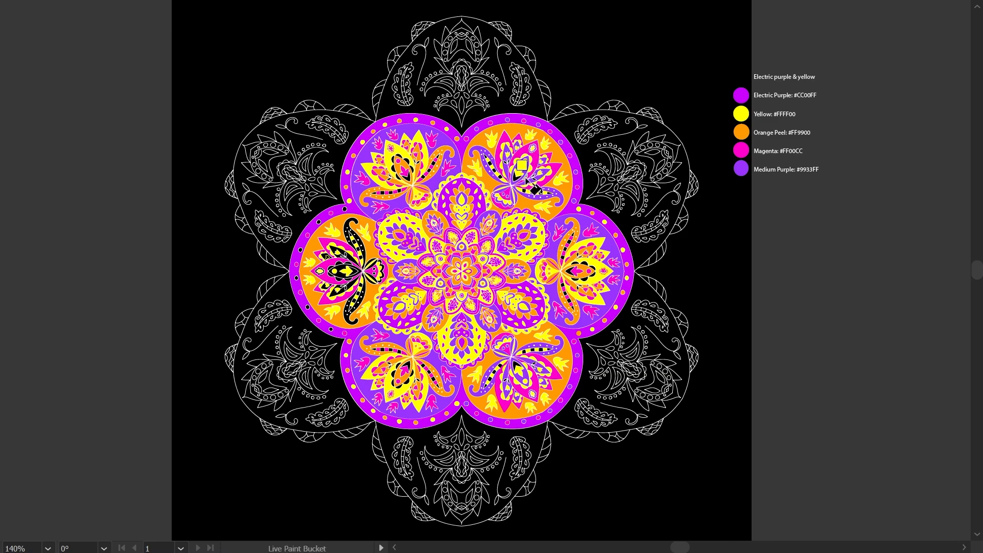
Fill a curved leaf and the remaining rim dots of the left orange circle with Medium Purple
left_click(741, 168, "alt")
left_click(351, 321)
left_click(331, 329)
left_click(307, 308)
left_click(297, 278)
left_click(300, 250)
left_click(318, 222)
left_click(345, 209)
Fill the inner lotus petals in the left orange circle with Medium Purple
left_click(355, 302)
left_click(337, 290)
left_click(334, 271)
left_click(337, 253)
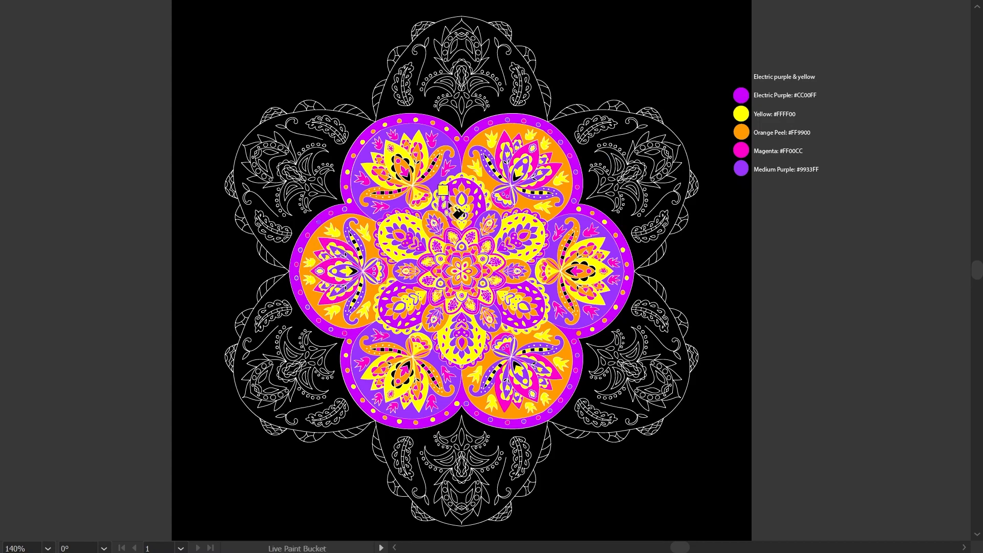
Fill the purple circles' lotus centres with Magenta and the upper-left circle's small leaf squares with a colour sampled from the mandala's centre
left_click(740, 150, "alt")
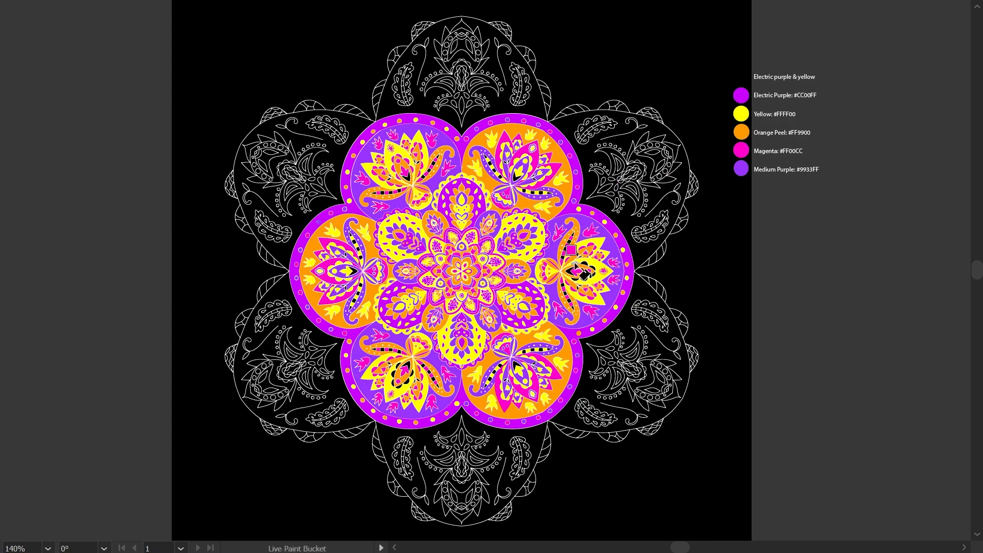
left_click(458, 278, "alt")
left_click(382, 192)
left_click(391, 193)
left_click(399, 191)
left_click(407, 177)
left_click(425, 172)
left_click(432, 164)
left_click(438, 157)
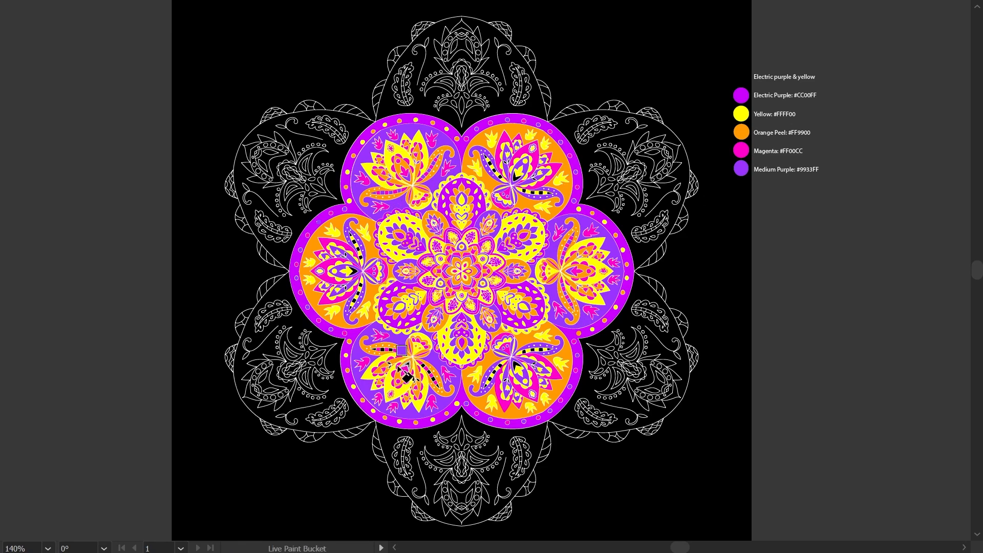
Fill the small black leaf squares and lotus centres of the upper-right and lower-right orange circles with orange sampled from the right lotus
left_click(415, 381)
left_click(576, 278, "alt")
left_click(517, 175)
left_click(533, 177)
left_click(524, 192)
left_click(533, 192)
left_click(540, 192)
left_click(541, 349)
left_click(533, 350)
left_click(525, 351)
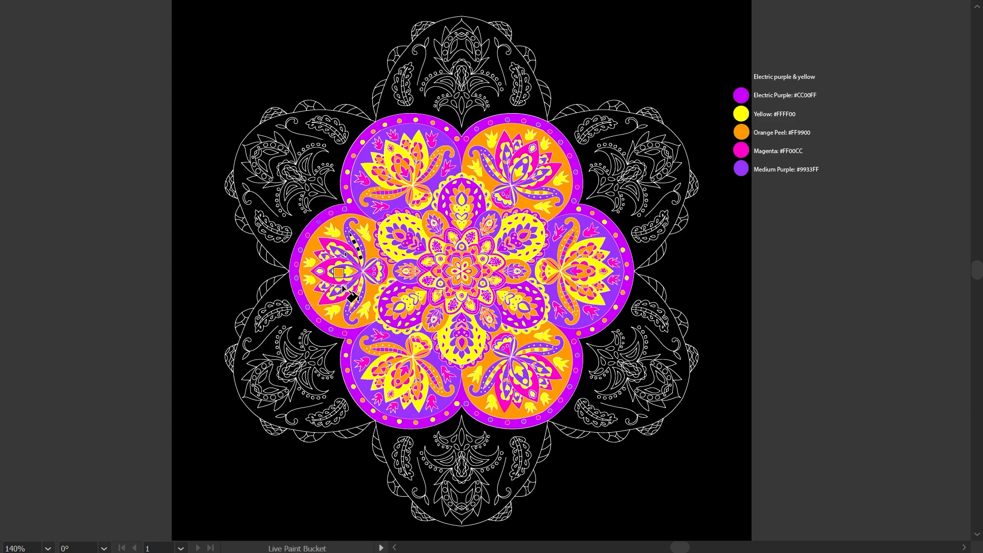
Fill the backgrounds of the mandala's top, lower-right and lower-left outer petals with Yellow
left_click(741, 114, "alt")
left_click(430, 112)
left_click(589, 330)
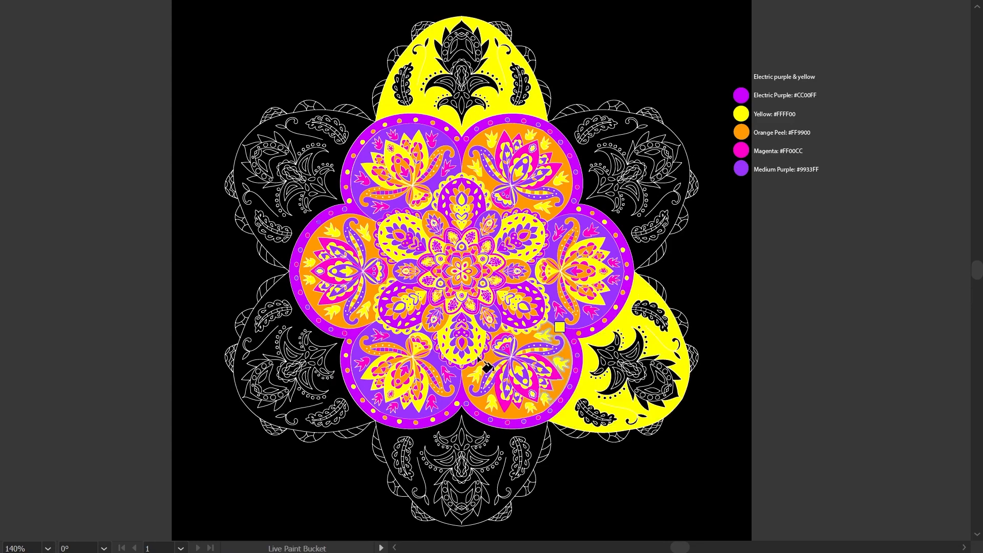
left_click(322, 338)
Try Electric Purple on the other three outer petals' backgrounds and on the bud tips and feather leaves of the yellow outer petals
left_click(328, 328, "alt")
left_click(328, 200)
left_click(589, 199)
left_click(446, 430)
left_click(439, 56)
left_click(404, 85)
left_click(520, 85)
left_click(669, 374)
Fill the upper-right outer petal's background and the bud tips and feather leaves of the top and lower-right outer petals with Medium Purple
left_click(742, 169, "alt")
left_click(666, 200)
left_click(407, 83)
left_click(453, 37)
left_click(520, 83)
left_click(670, 373)
left_click(650, 315)
left_click(594, 412)
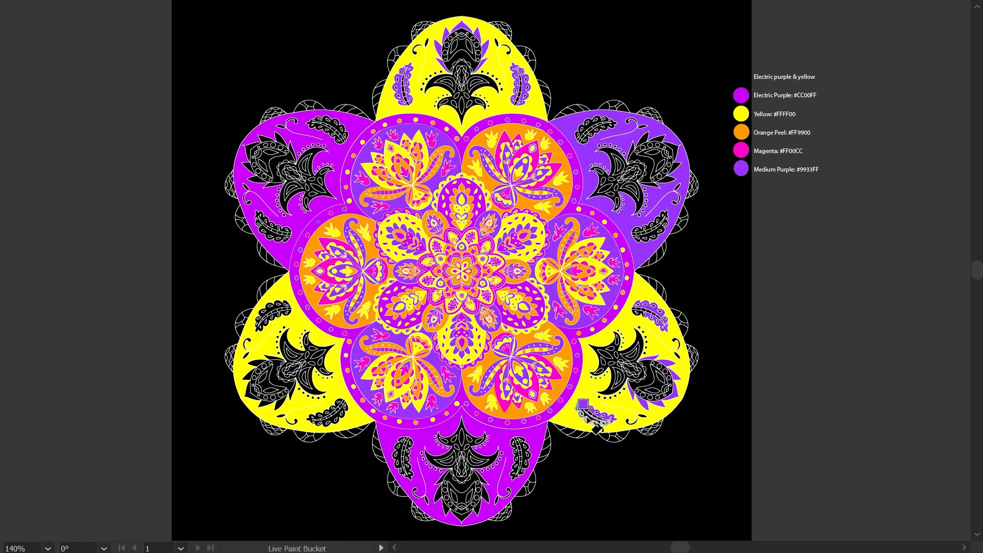
Fill the lower-left outer petal's bud tips and feather leaves and the bottom and upper-left outer petals' backgrounds with Medium Purple
left_click(252, 376)
left_click(320, 416)
left_click(325, 408)
left_click(271, 307)
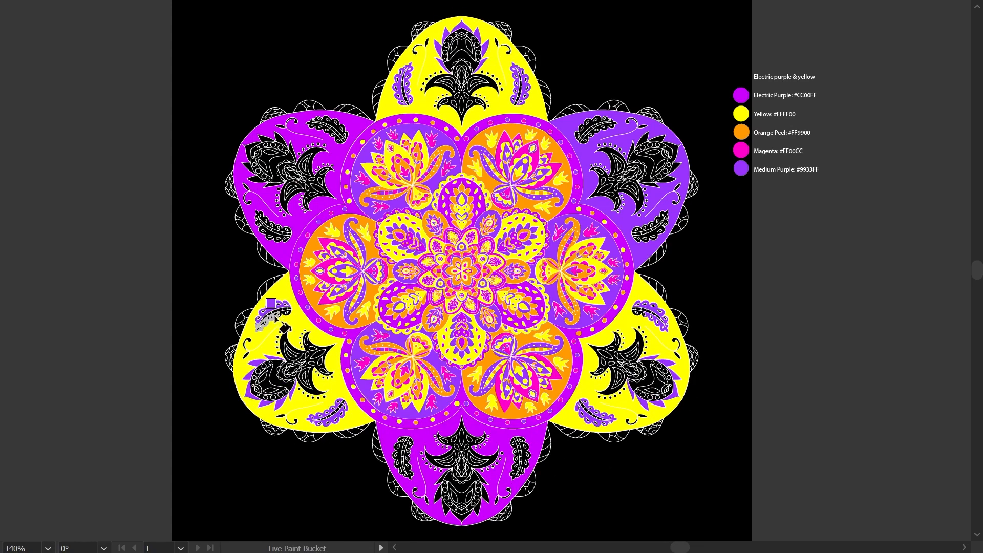
left_click(272, 320)
left_click(396, 434)
left_click(332, 153)
Fill the bud tips and feather leaves of the upper-right outer petal with Yellow
left_click(741, 114, "alt")
left_click(594, 127)
left_click(630, 153)
left_click_drag(661, 139, 666, 180)
left_click(650, 227)
Fill the bud tips and feather leaves of the bottom and upper-left outer petals with Yellow
left_click_drag(481, 484, 439, 507)
left_click(519, 455)
left_click(404, 456)
left_click(274, 226)
left_click(256, 154)
left_click(287, 147)
left_click(327, 131)
Fill the top outer petal's inner flower, bud dots and alternate edge-scallop sections with Orange Peel
left_click(741, 132, "alt")
left_click(435, 86)
left_click(479, 86)
left_click(461, 79)
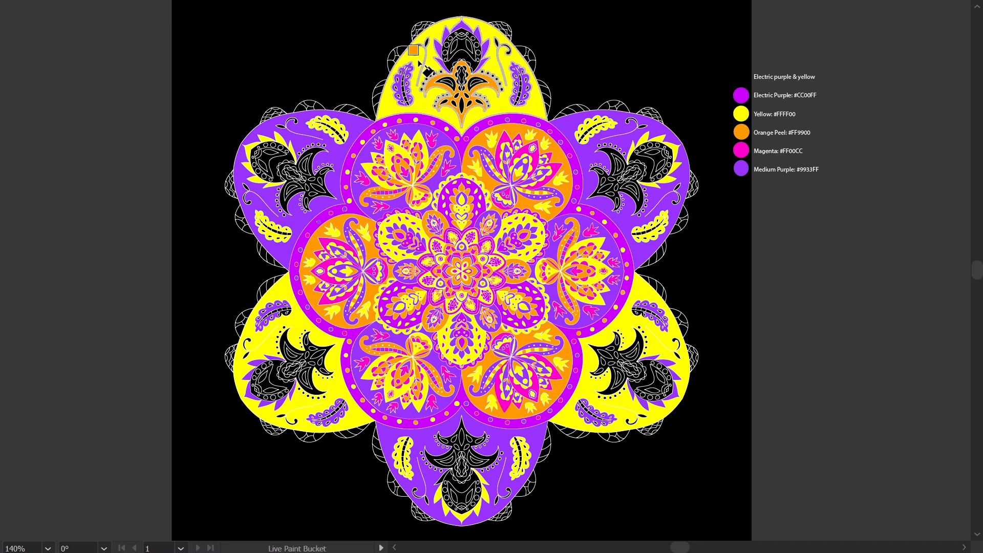
left_click(393, 91)
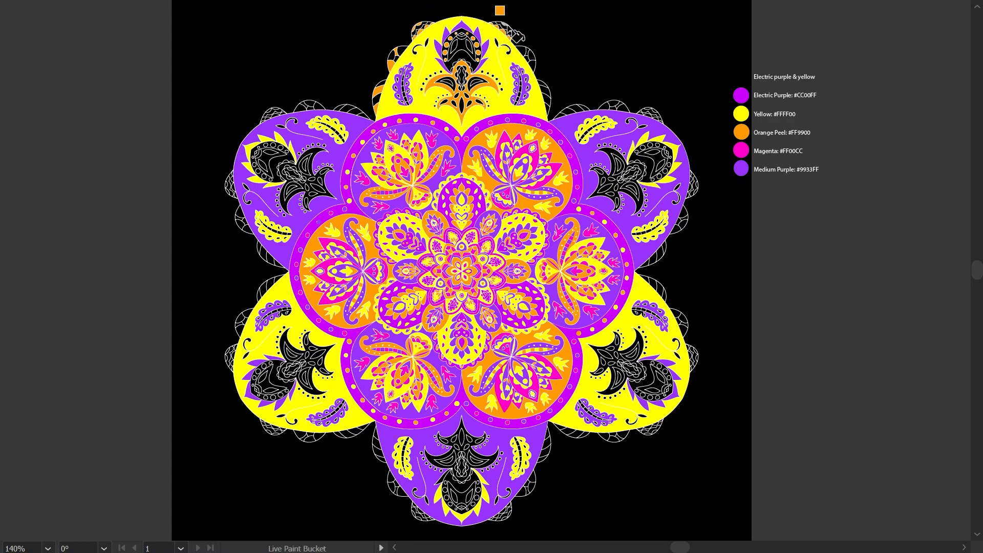
Fill the lower-right outer petal's inner flower and bud dots with Orange Peel
left_click(614, 360)
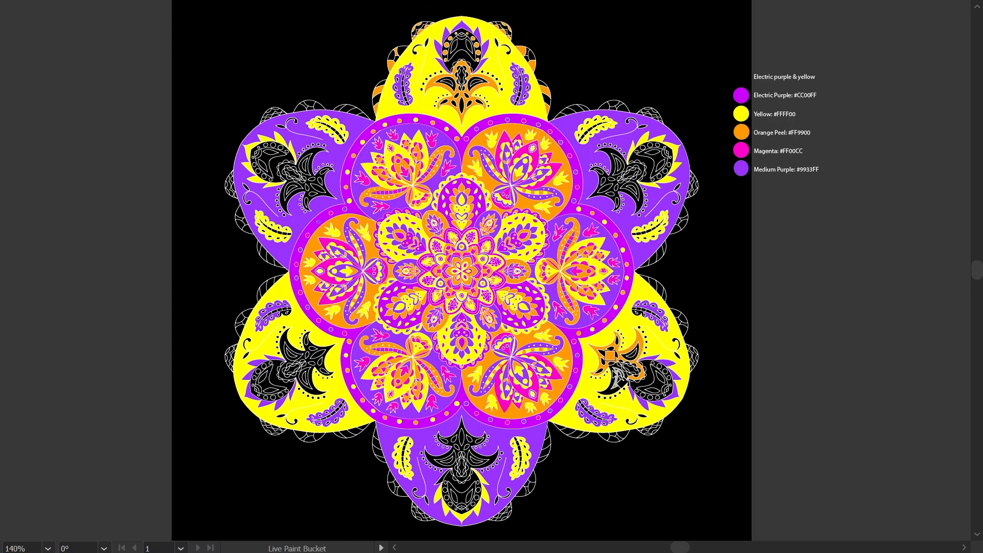
left_click(615, 364)
left_click(657, 364)
left_click(664, 370)
left_click(643, 394)
left_click(670, 385)
left_click(638, 391)
left_click(650, 397)
Fill alternate sections of the lower-right outer petal's edge scallops with Orange Peel
key("v")
left_click(652, 441)
key("k")
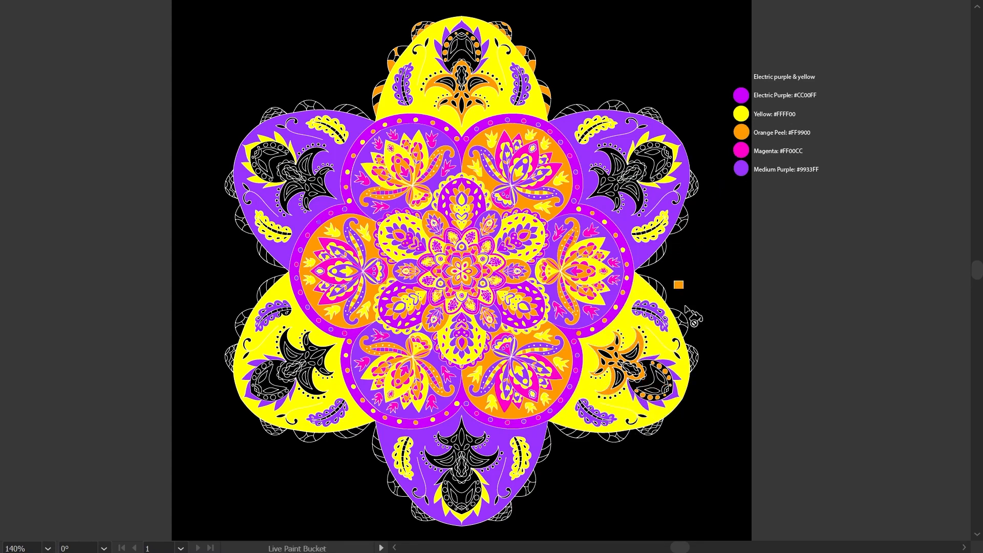
left_click(616, 436)
left_click(578, 434)
left_click(557, 427)
Fill the lower-left outer petal's inner flower, bud dots and alternate edge-scallop sections with Orange Peel
left_click(310, 353)
left_click(292, 370)
left_click(266, 398)
left_click(282, 311, "alt")
left_click(348, 433)
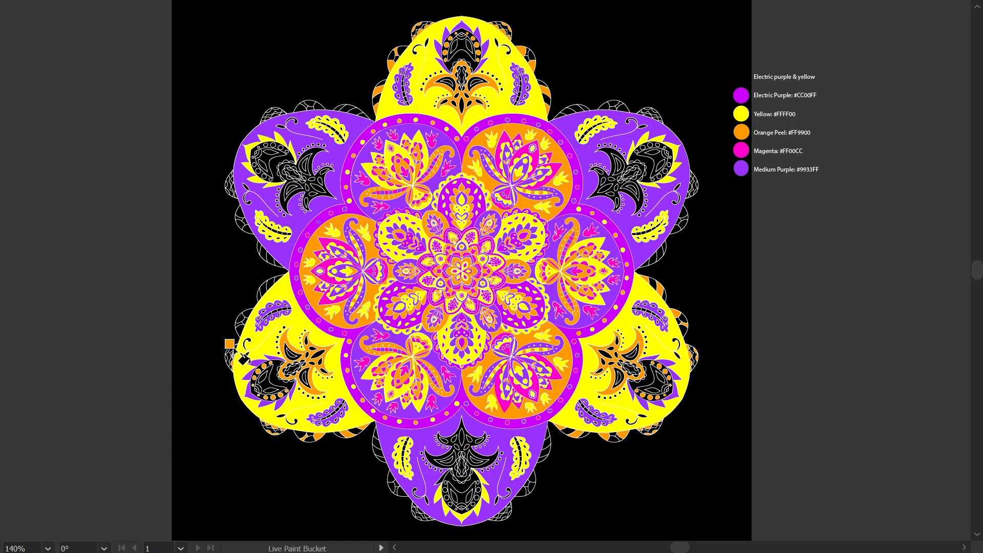
left_click(237, 324)
left_click(263, 290)
Fill the upper-right outer petal's inner flower and the alternate scallop sections along its upper edge with Magenta
left_click(576, 171, "alt")
left_click(597, 197)
left_click(560, 114)
left_click(576, 108)
left_click(606, 106)
left_click(617, 104)
left_click(640, 111)
left_click(659, 119)
Fill the upper-right outer petal's bud dots and the alternate scallop sections along its right edge with Magenta
left_click(634, 149)
left_click(657, 146)
left_click(651, 179)
left_click(666, 172)
left_click(660, 251)
left_click(676, 228)
left_click(684, 218)
left_click(689, 195)
left_click(692, 179)
Fill the inner flower, bud dots and alternate edge-scallop sections of the bottom and upper-left outer petals with Magenta
left_click(469, 441)
left_click(477, 459)
left_click(468, 473)
left_click(546, 433)
left_click(543, 452)
left_click(532, 477)
left_click(506, 514)
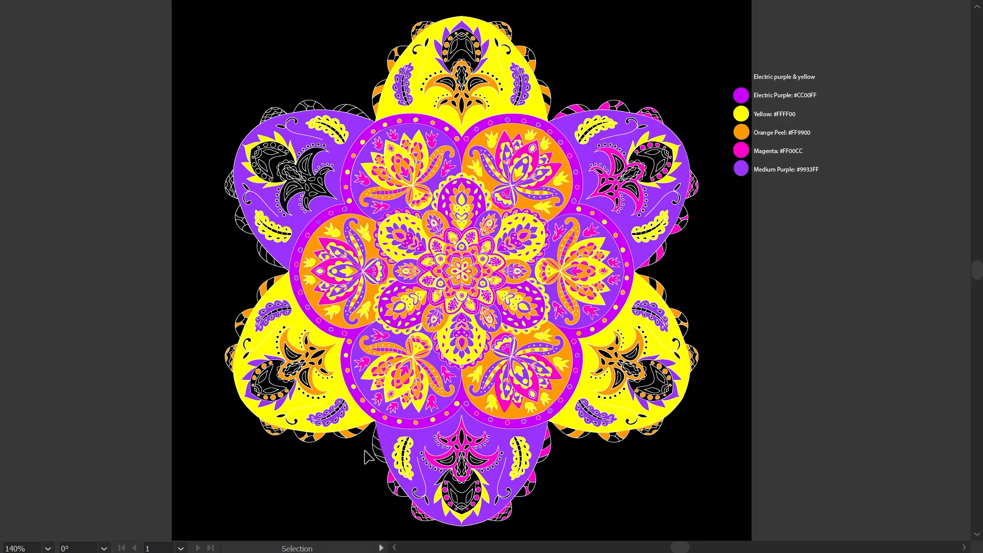
left_click(281, 183)
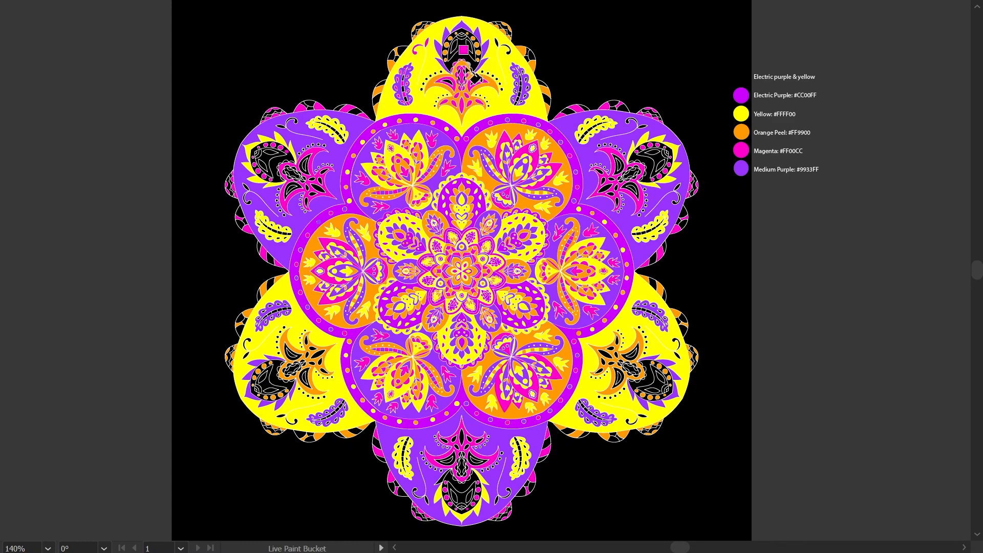
Fill the bud centres of the top and lower-right outer petals and the top petal's remaining scallop sections with Magenta
left_click(462, 54)
left_click(499, 44)
left_click(378, 101)
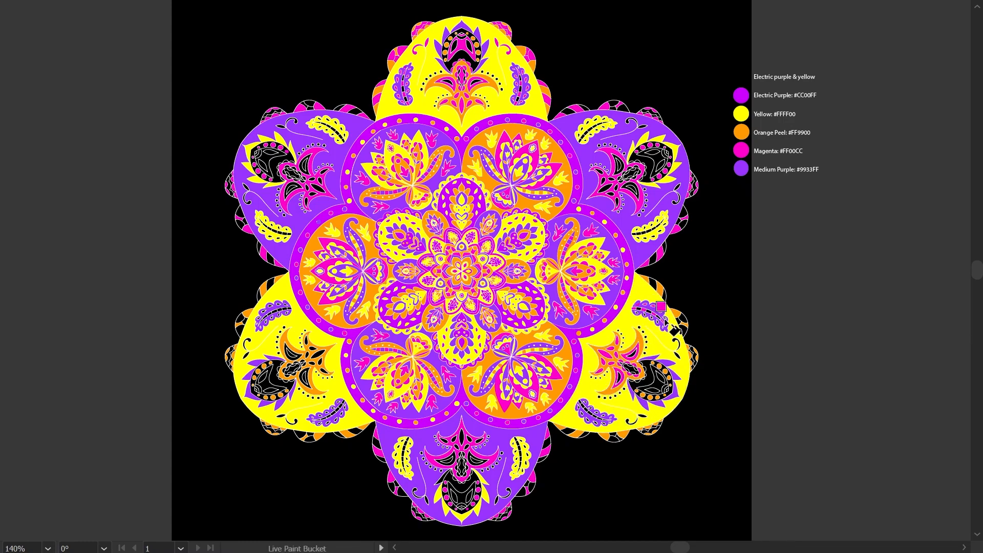
left_click(646, 385)
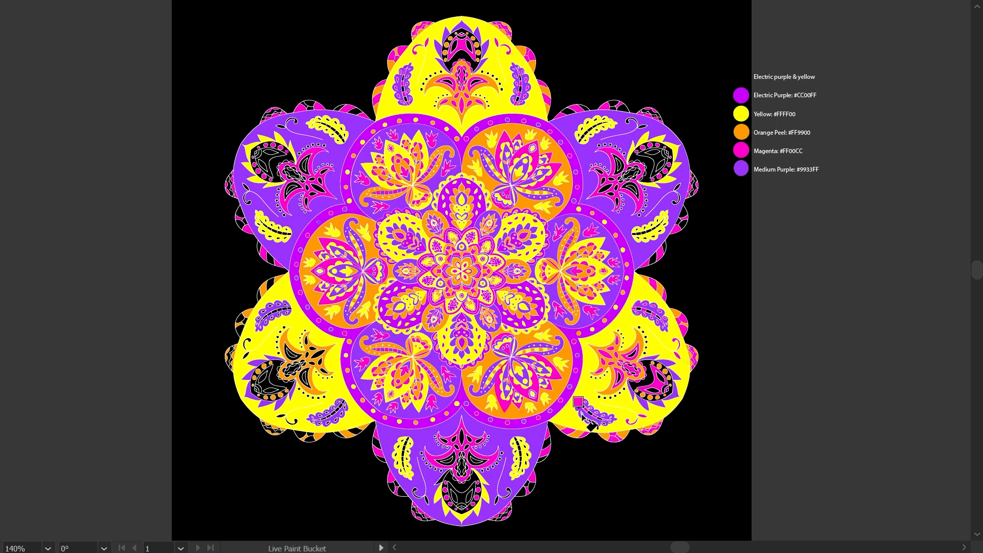
Fill the inner flower shapes, bud centre and remaining edge-scallop sections of the lower-left outer petal with Magenta
left_click(319, 354)
left_click(306, 342)
left_click(320, 365)
left_click(289, 346)
left_click(306, 379)
left_click(296, 363)
key("ctrl+z")
left_click(274, 388)
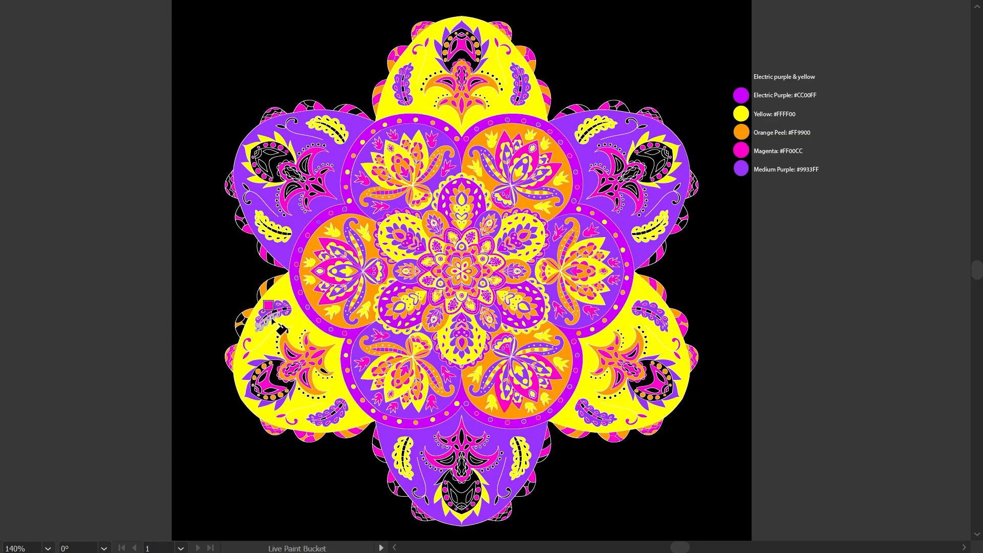
left_click(242, 319)
left_click(267, 282)
Fill the black shapes inside the upper-left outer petal's inner flower with sampled orange
left_click(309, 248, "alt")
left_click(310, 200)
left_click(320, 180)
left_click(313, 189)
left_click(306, 164)
left_click(296, 176)
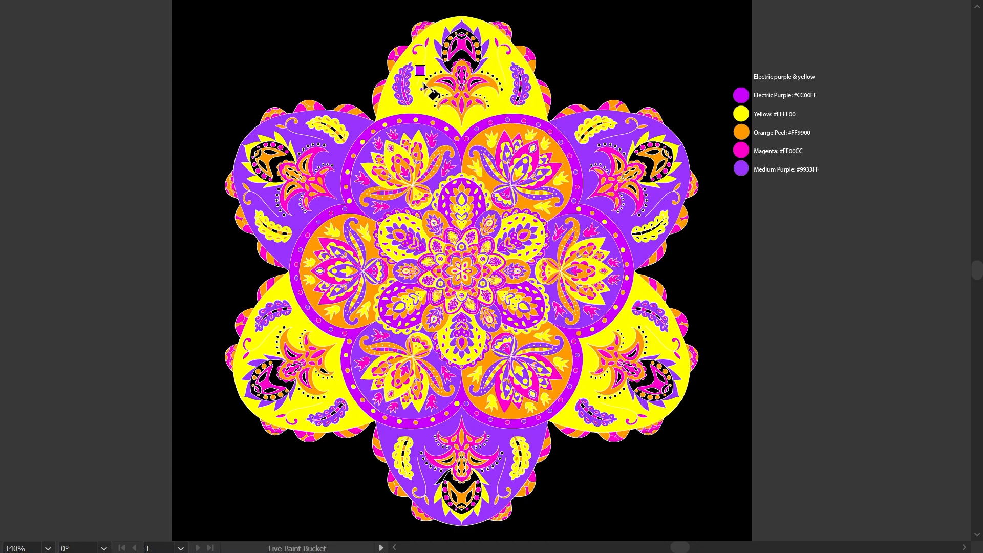
Fill the remaining black areas of the top and upper-left buds and the upper-right feather leaf with purple, and exit full-screen mode
left_click(462, 37)
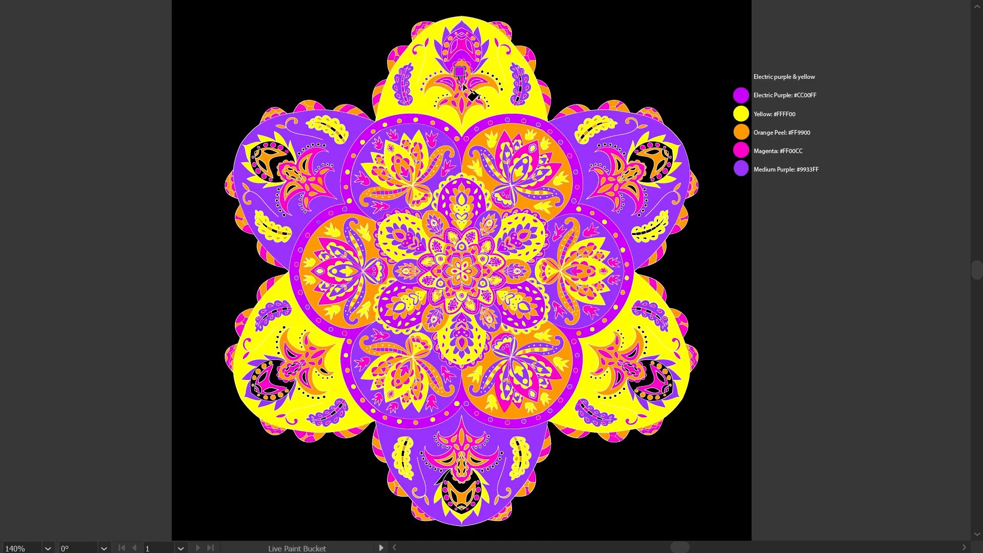
key("v")
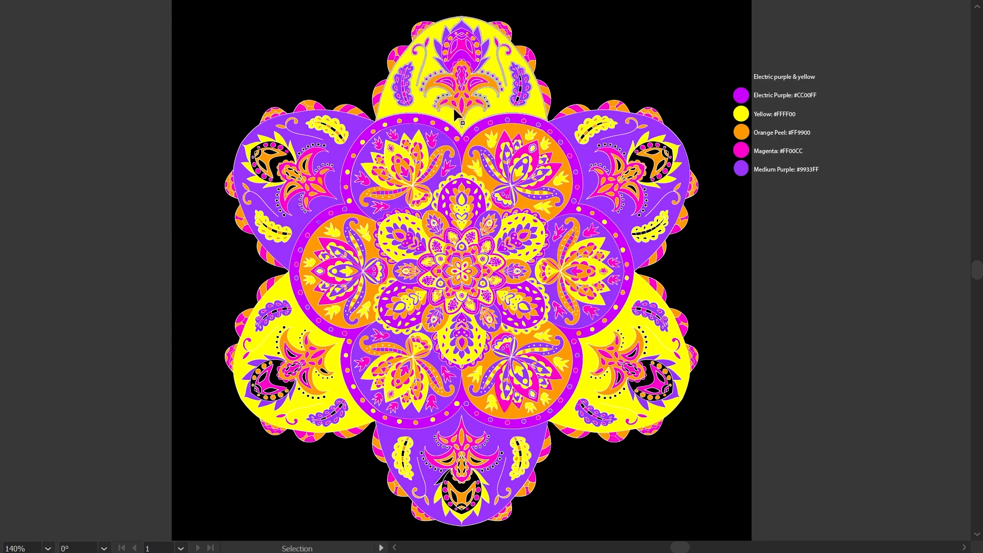
key("v")
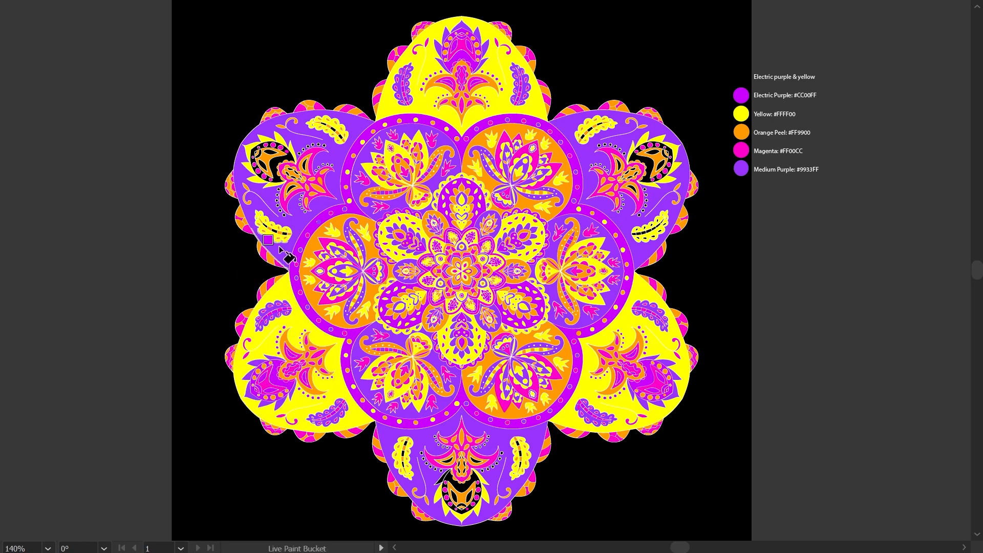
left_click(260, 158)
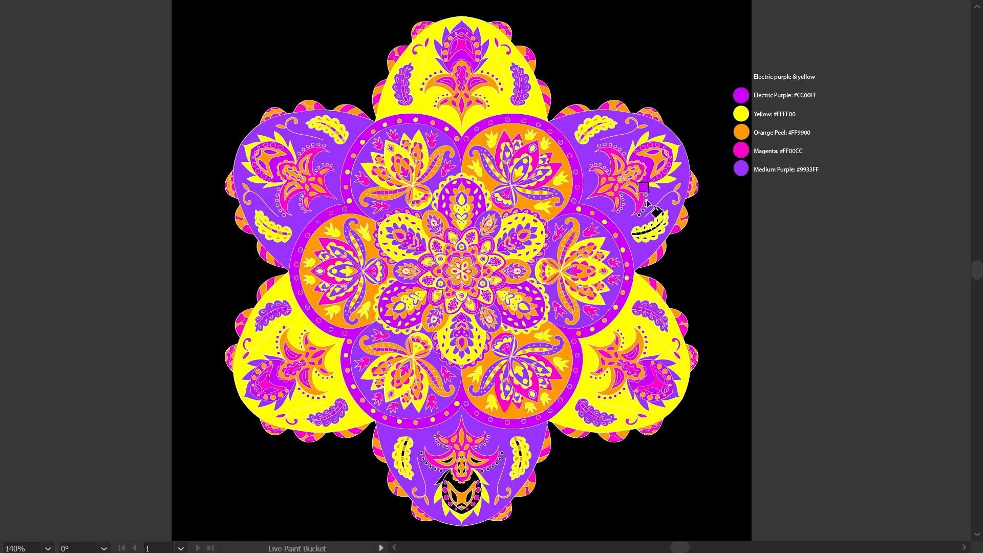
left_click_drag(633, 234, 663, 220)
left_click(654, 228, "alt")
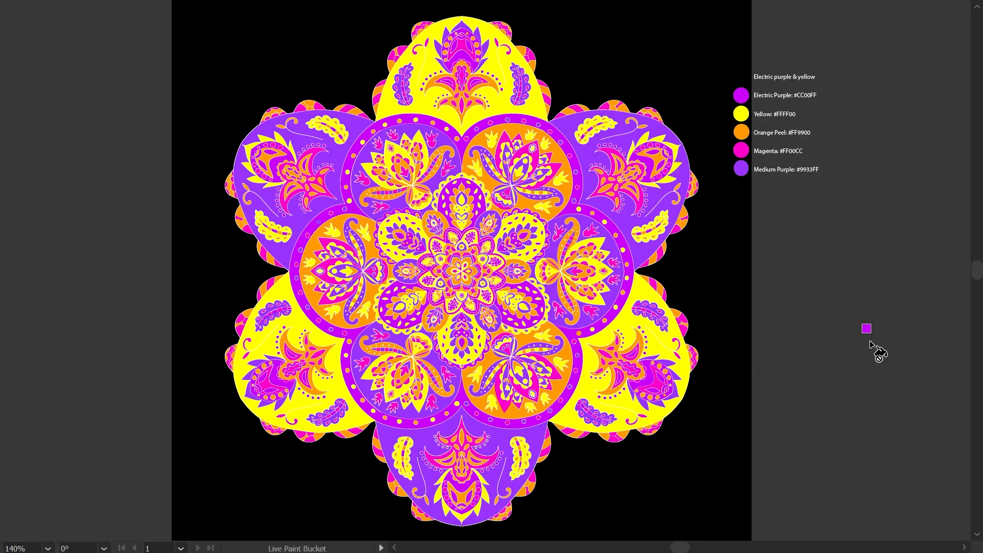
key("f")
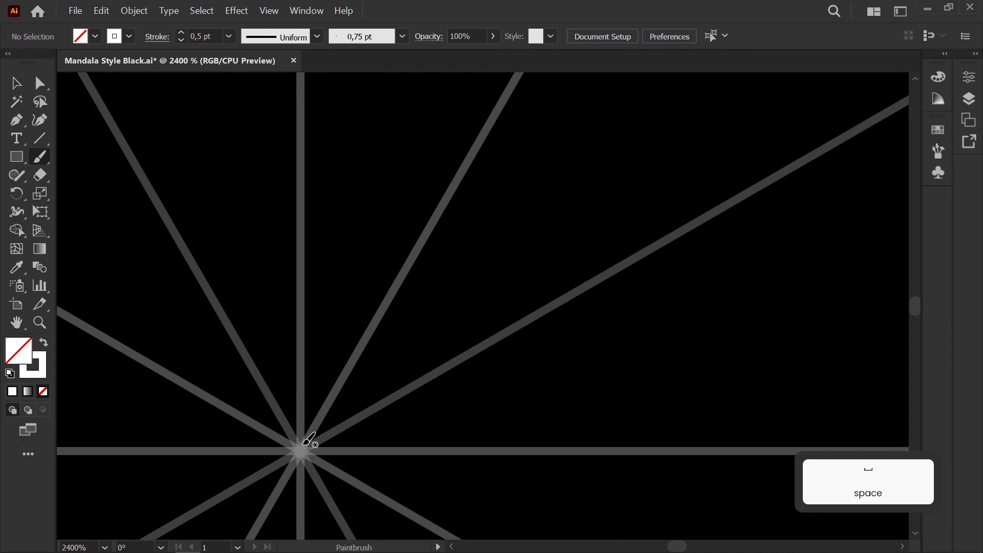
Paint a rounded petal outline from the centre of the radial guides to the upper-right diagonal guide with the Paintbrush
mouse_move(303, 444)
left_mouse_down()
mouse_move(322, 341)
mouse_move(401, 256)
left_mouse_up()
key("ctrl+z")
mouse_move(303, 463)
left_mouse_down()
mouse_move(301, 430)
mouse_move(320, 312)
mouse_move(396, 241)
left_mouse_up()
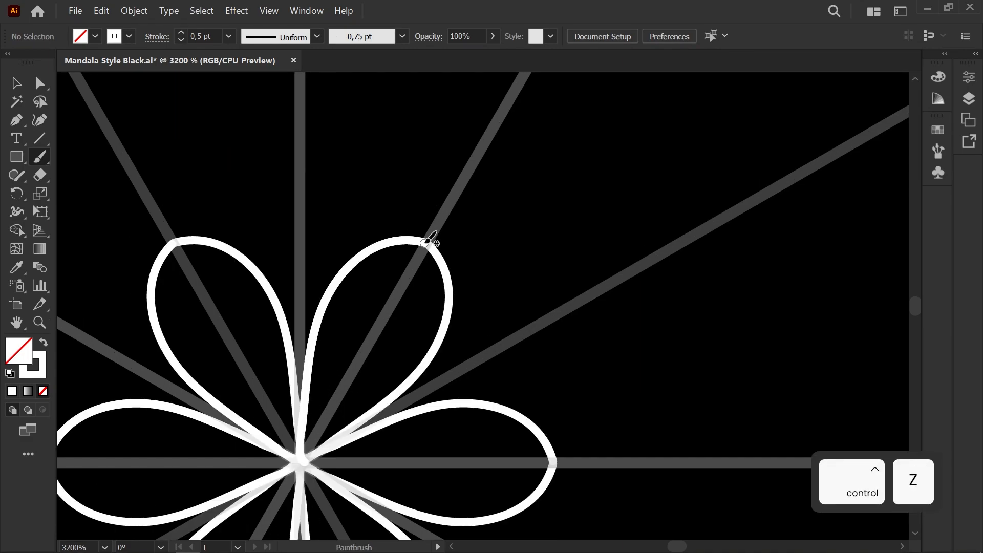
Adjust the rounded petal's anchor points with Direct Selection to smooth its curve, undoing the last tweak
key("a")
left_click(409, 239)
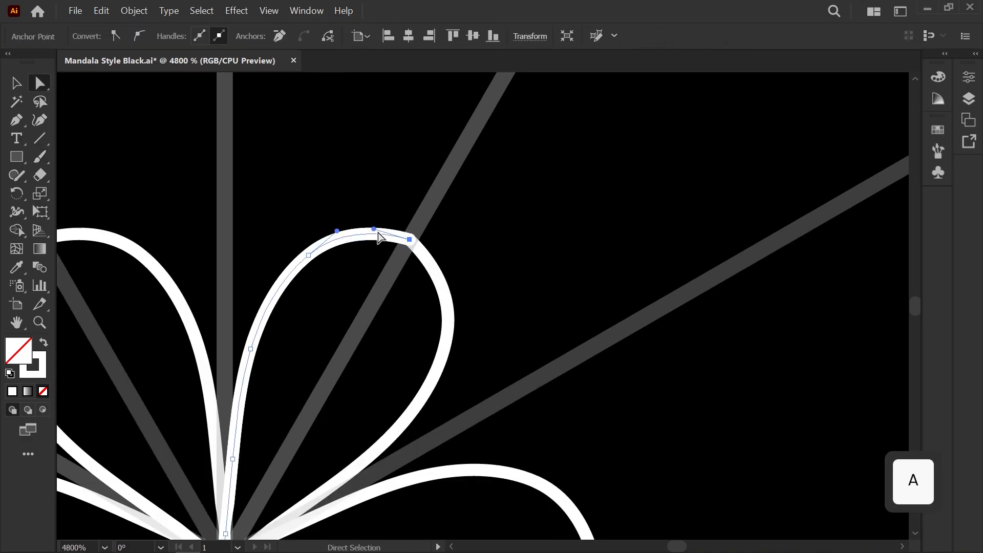
left_click(308, 256)
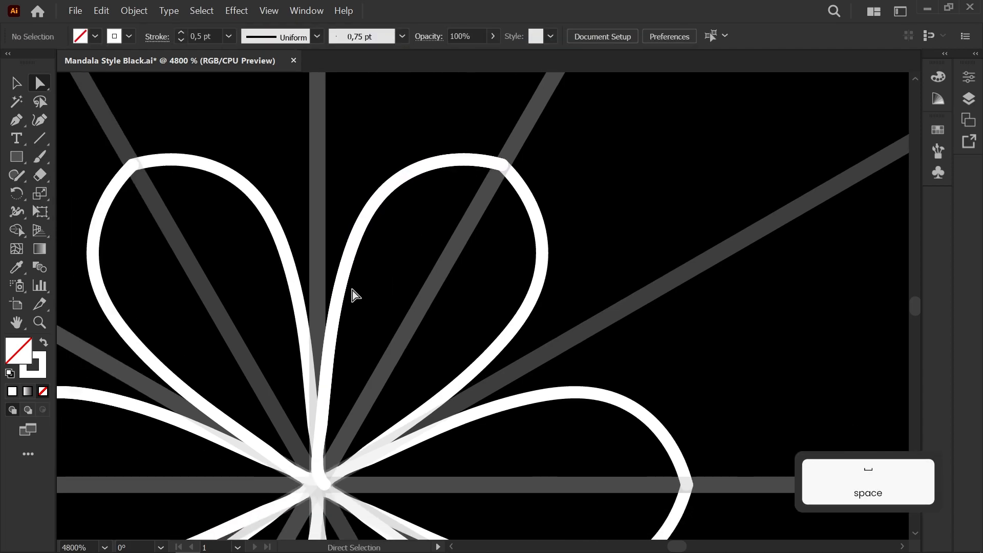
left_click(342, 271)
left_click_drag(342, 271, 337, 271)
key("ctrl+z")
left_click(368, 318)
scroll(386, 303, "down", 1)
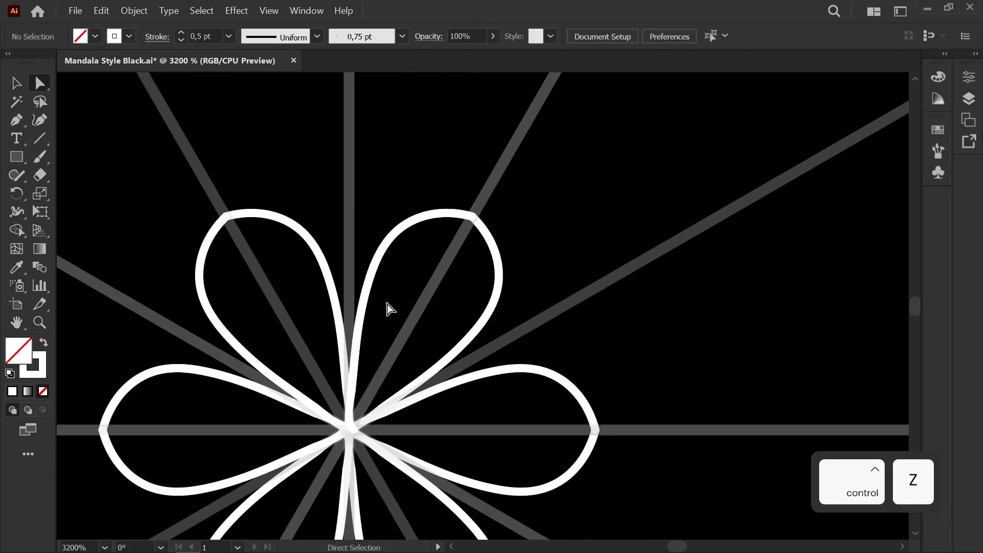
Paint a smaller pointed petal inside the rounded petal, with its tip on the diagonal guide
key("b")
scroll(409, 292, "up", 3)
scroll(425, 333, "down", 3)
scroll(401, 366, "up", 4)
key("space")
left_click_drag(391, 388, 314, 412)
scroll(313, 412, "down", 1)
key("space")
mouse_move(306, 448)
left_mouse_down()
mouse_move(299, 357)
mouse_move(332, 265)
mouse_move(410, 213)
mouse_move(487, 186)
left_mouse_up()
Paint a larger pointed petal around the rounded one, running from the vertical guide to the diagonal guide
scroll(392, 264, "down", 4)
key("space")
mouse_move(337, 252)
left_mouse_down()
mouse_move(308, 351)
mouse_move(450, 195)
mouse_move(561, 193)
mouse_move(550, 216)
left_mouse_up()
scroll(332, 301, "up", 2)
scroll(573, 164, "up", 1)
Move the larger petal's lower end anchor onto the vertical guide with Direct Selection so it meets its reflection
key("a")
left_click(540, 217)
key("space")
left_click_drag(173, 440, 309, 305)
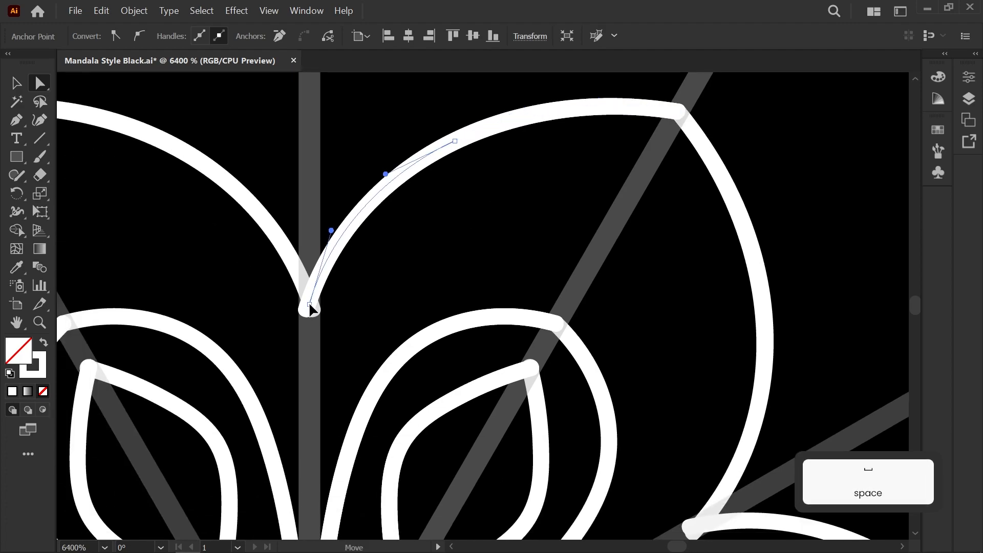
left_click(373, 283)
scroll(382, 279, "down", 2)
key("space")
left_click_drag(418, 274, 371, 307)
Try to paint a curved stroke near the upper edge of the larger petal with the Paintbrush
key("b")
scroll(420, 302, "up", 2)
key("space")
mouse_move(279, 288)
left_mouse_down()
mouse_move(314, 356)
mouse_move(285, 224)
left_mouse_up()
scroll(327, 348, "down", 5)
scroll(322, 334, "up", 4)
key("space")
scroll(337, 341, "up", 1)
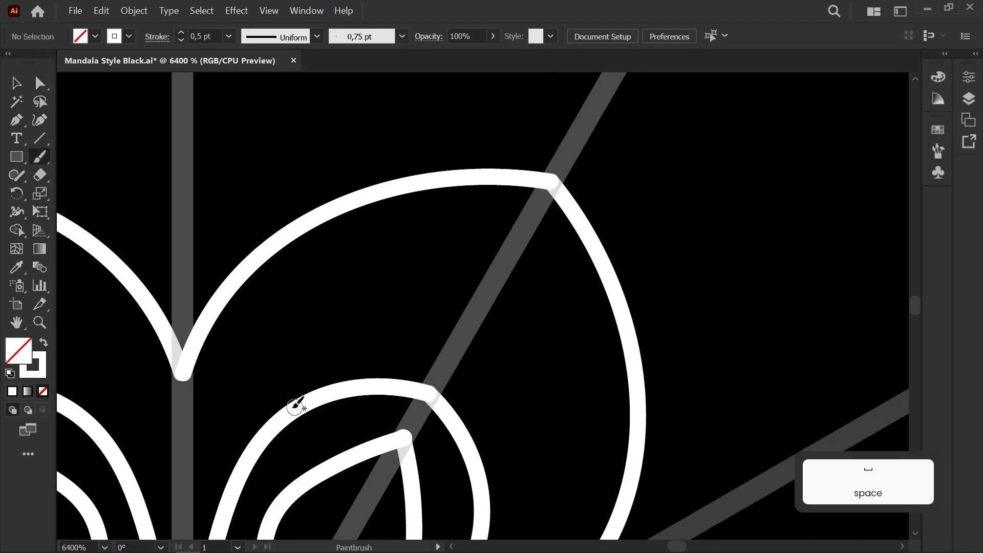
left_click_drag(356, 298, 516, 241)
scroll(471, 251, "down", 3)
scroll(497, 261, "up", 3)
key("ctrl+z")
Paint an S-curved pointed petal outline outside the larger petal, from the vertical guide to a tip on the diagonal guide
key("space")
left_click_drag(308, 340, 398, 185)
scroll(395, 270, "down", 2)
key("space")
left_click_drag(297, 108, 362, 254)
key("space")
left_click_drag(513, 247, 426, 311)
scroll(428, 310, "up", 1)
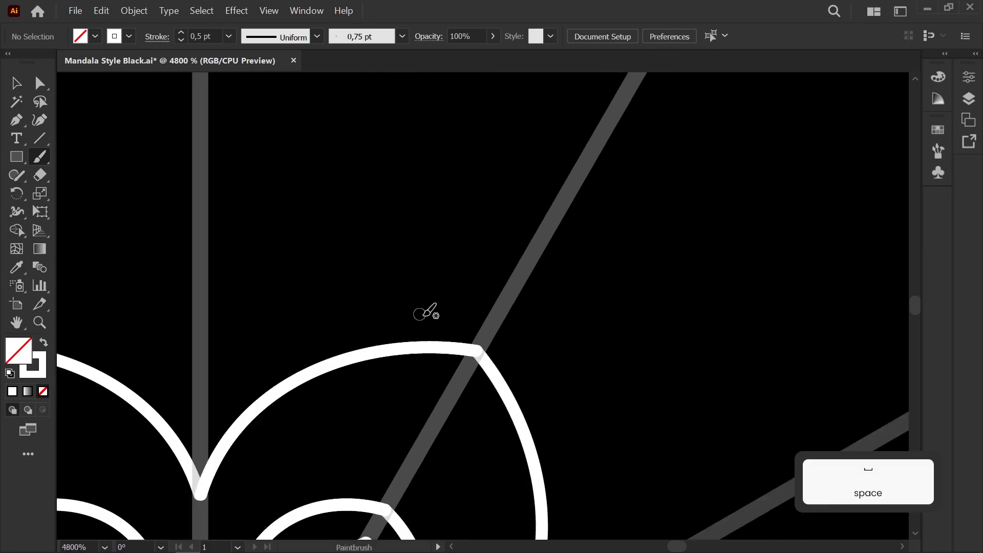
scroll(333, 333, "down", 4)
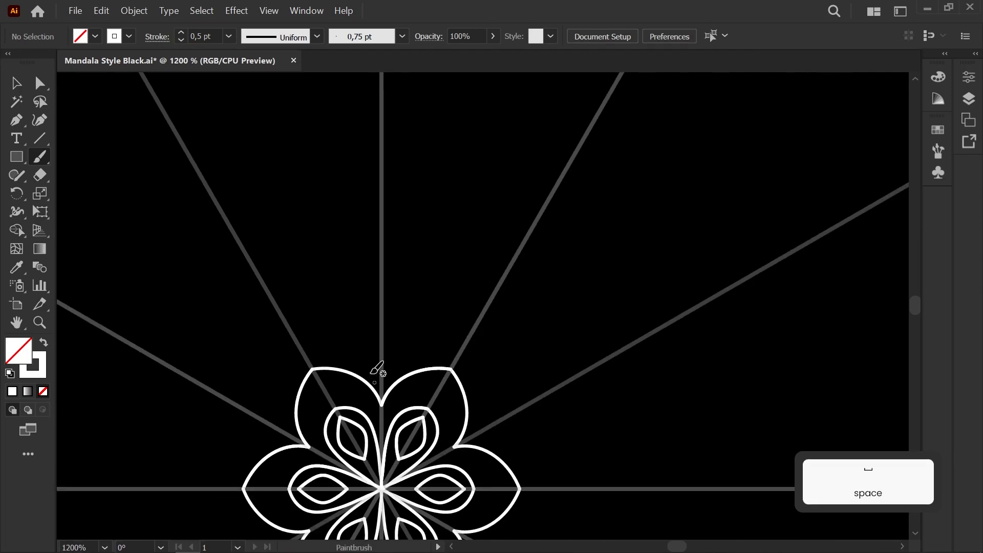
scroll(425, 287, "up", 5)
mouse_move(253, 446)
left_mouse_down()
mouse_move(254, 398)
mouse_move(300, 291)
mouse_move(426, 210)
mouse_move(602, 179)
mouse_move(694, 145)
left_mouse_up()
scroll(456, 264, "down", 4)
scroll(321, 318, "up", 4)
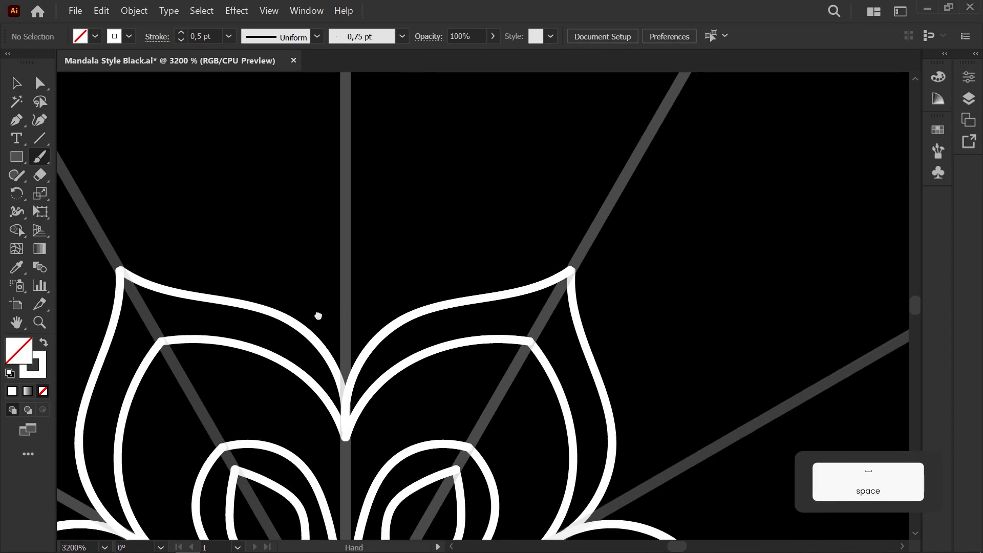
Try to paint an arched scallop from the S-curved petal's tip to the vertical guide
left_click_drag(203, 281, 491, 372)
mouse_move(272, 335)
left_mouse_down()
mouse_move(366, 204)
mouse_move(532, 146)
mouse_move(610, 163)
left_mouse_up()
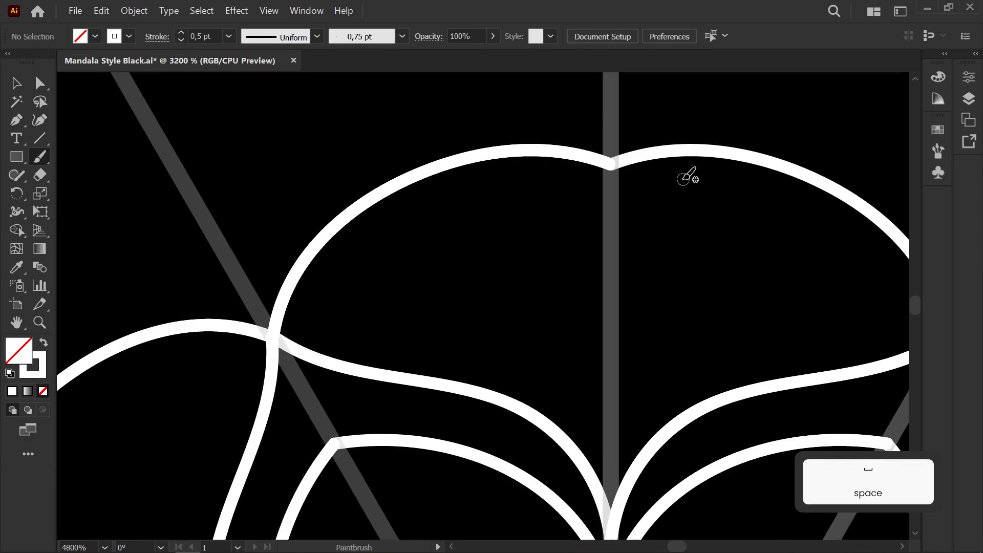
scroll(201, 321, "down", 4)
scroll(236, 327, "up", 3)
key("ctrl+z")
Paint the arched scallop from the S-curved petal's tip to the vertical guide and adjust its end anchors with Direct Selection
mouse_move(188, 322)
left_mouse_down()
mouse_move(230, 266)
mouse_move(355, 243)
mouse_move(415, 250)
left_mouse_up()
key("a")
scroll(415, 250, "up", 2)
left_click(405, 329)
left_click(511, 342)
scroll(384, 171, "down", 3)
scroll(373, 224, "up", 3)
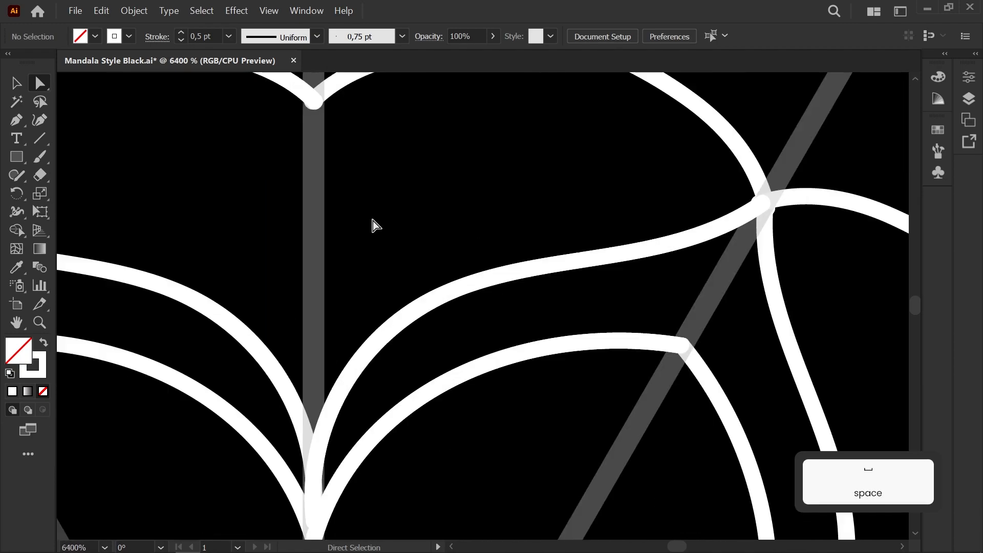
Try to paint a leaf shape inside the scallop between the vertical and diagonal guides
scroll(389, 317, "up", 3)
key("b")
mouse_move(398, 418)
left_mouse_down()
mouse_move(423, 217)
mouse_move(700, 294)
mouse_move(774, 299)
left_mouse_up()
scroll(522, 270, "down", 3)
key("ctrl+z")
Paint a leaf shape with an angular tip inside the scallop, running from the S-curved edge to the diagonal guide
scroll(510, 256, "up", 3)
mouse_move(428, 417)
left_mouse_down()
mouse_move(430, 325)
mouse_move(459, 240)
mouse_move(632, 260)
mouse_move(727, 287)
left_mouse_up()
scroll(608, 270, "down", 3)
scroll(608, 270, "down", 3)
key("space")
scroll(414, 147, "up", 3)
scroll(446, 217, "up", 3)
mouse_move(211, 410)
left_mouse_down()
mouse_move(240, 250)
mouse_move(377, 189)
mouse_move(612, 261)
left_mouse_up()
scroll(386, 220, "down", 5)
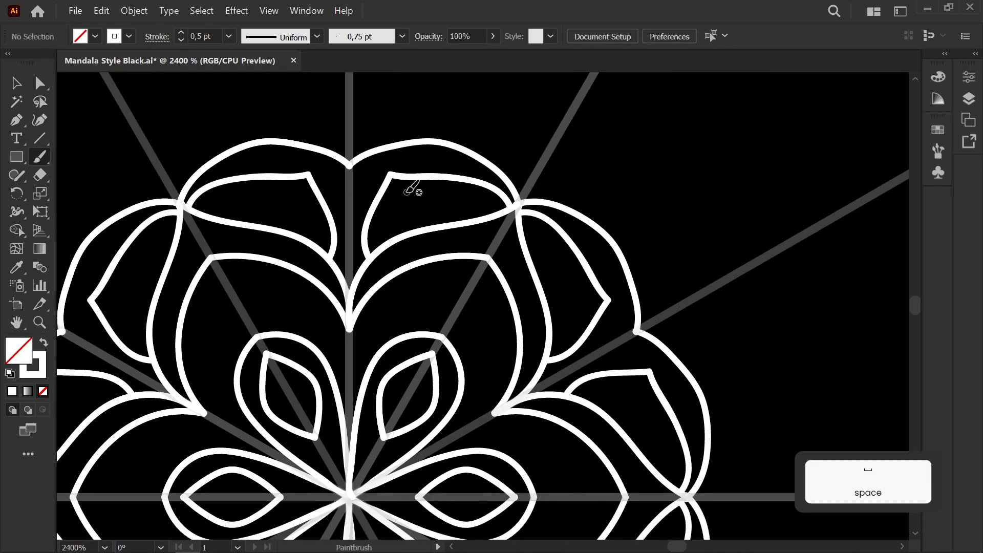
Try to paint an arched petal side from the top of the scallop to the vertical guide
scroll(413, 168, "up", 6)
key("space")
left_click_drag(389, 194, 531, 272)
scroll(450, 302, "down", 1)
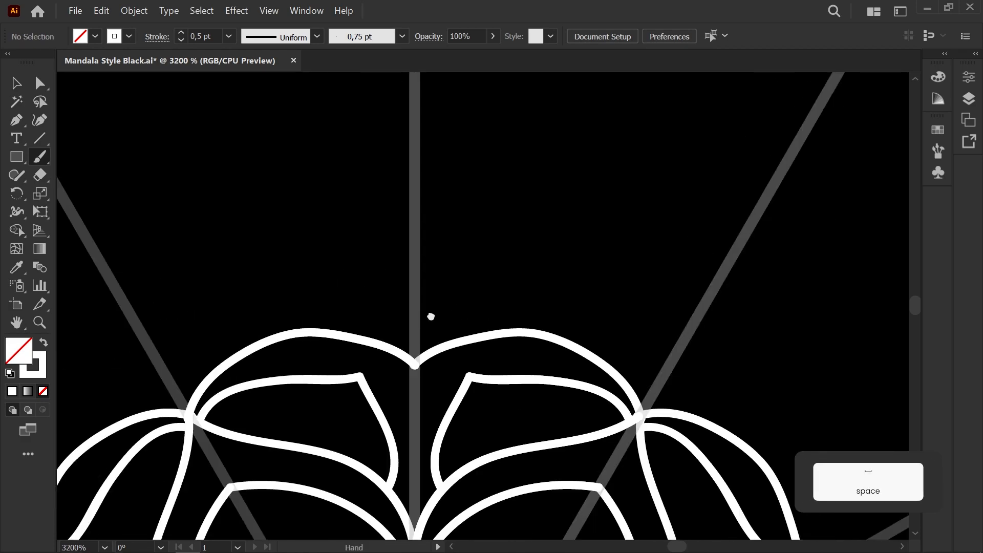
left_click_drag(439, 317, 269, 315)
key("b")
key("space")
left_click_drag(246, 360, 210, 406)
mouse_move(332, 362)
left_mouse_down()
mouse_move(500, 266)
mouse_move(583, 504)
left_mouse_up()
key("space")
left_click_drag(138, 269, 377, 278)
mouse_move(330, 378)
left_mouse_down()
mouse_move(399, 211)
mouse_move(450, 180)
left_mouse_up()
key("ctrl+z")
Paint a pointed arched petal above the scallops with its tip on the vertical guide, and refine its anchors with Direct Selection
mouse_move(327, 377)
left_mouse_down()
mouse_move(444, 176)
mouse_move(397, 169)
left_mouse_up()
scroll(468, 219, "up", 3)
key("a")
left_click(387, 175)
left_click(428, 228)
scroll(428, 228, "down", 3)
key("space")
left_click_drag(574, 336, 474, 288)
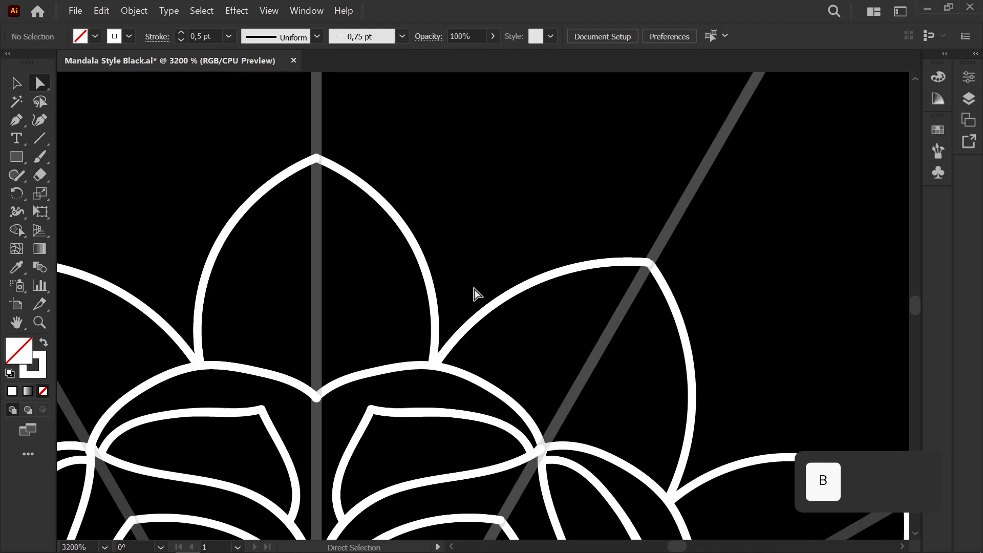
Paint a curved line across the diagonal guide's arched petal, from the scallop up to the petal's outer edge
key("b")
scroll(474, 289, "up", 2)
key("space")
left_click_drag(540, 416, 351, 338)
mouse_move(358, 428)
left_mouse_down()
mouse_move(423, 346)
mouse_move(456, 186)
left_mouse_up()
key("space")
left_click_drag(460, 416, 364, 334)
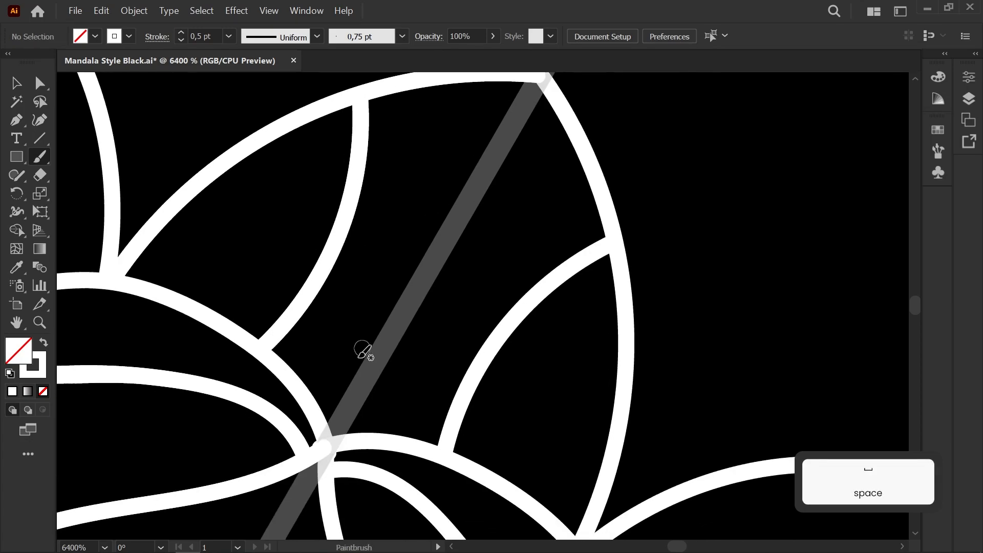
Try to paint another stroke inside the diagonal guide's arched petal, beside the curved line
mouse_move(346, 379)
left_mouse_down()
mouse_move(436, 228)
mouse_move(460, 82)
left_mouse_up()
scroll(384, 152, "down", 3)
key("ctrl+z")
Paint a flared curve inside the diagonal guide's petal, from the curved line's outer end down to the guide
scroll(389, 173, "up", 2)
key("space")
left_click_drag(363, 193, 335, 345)
scroll(379, 300, "up", 1)
left_click_drag(312, 216, 385, 369)
scroll(335, 254, "down", 3)
Paint a rounded ring inside the vertical guide's arched petal, centred on the guide
key("space")
mouse_move(259, 289)
left_mouse_down()
mouse_move(592, 288)
mouse_move(637, 307)
left_mouse_up()
scroll(510, 248, "up", 3)
key("space")
left_click_drag(512, 247, 459, 206)
mouse_move(483, 168)
left_mouse_down()
mouse_move(377, 312)
mouse_move(483, 407)
left_mouse_up()
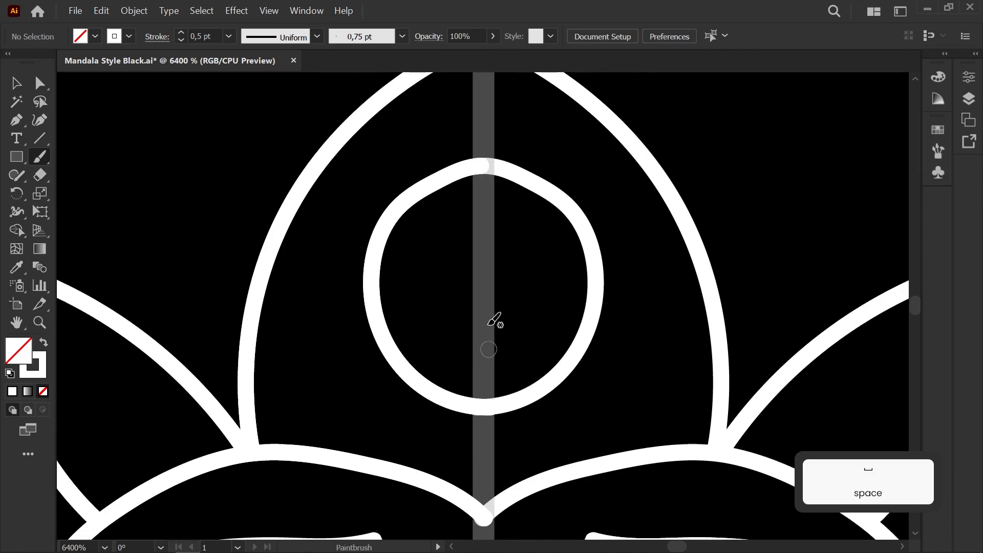
Paint a smaller oval ring inside the rounded ring on the vertical guide
key("space")
left_click_drag(352, 322, 332, 371)
mouse_move(468, 390)
left_mouse_down()
mouse_move(415, 374)
mouse_move(419, 291)
mouse_move(469, 276)
mouse_move(384, 195)
left_mouse_up()
scroll(444, 267, "down", 2)
key("space")
scroll(384, 195, "down", 1)
scroll(395, 149, "up", 2)
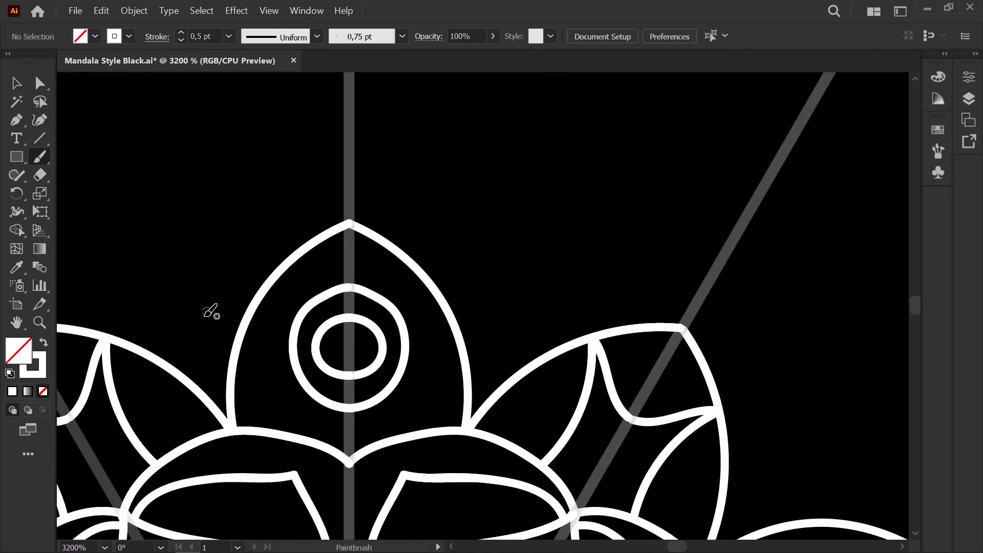
Paint a second, larger outline around the arched petals on the vertical and diagonal guides
key("space")
left_click_drag(202, 358, 348, 355)
key("space")
left_click_drag(510, 195, 320, 122)
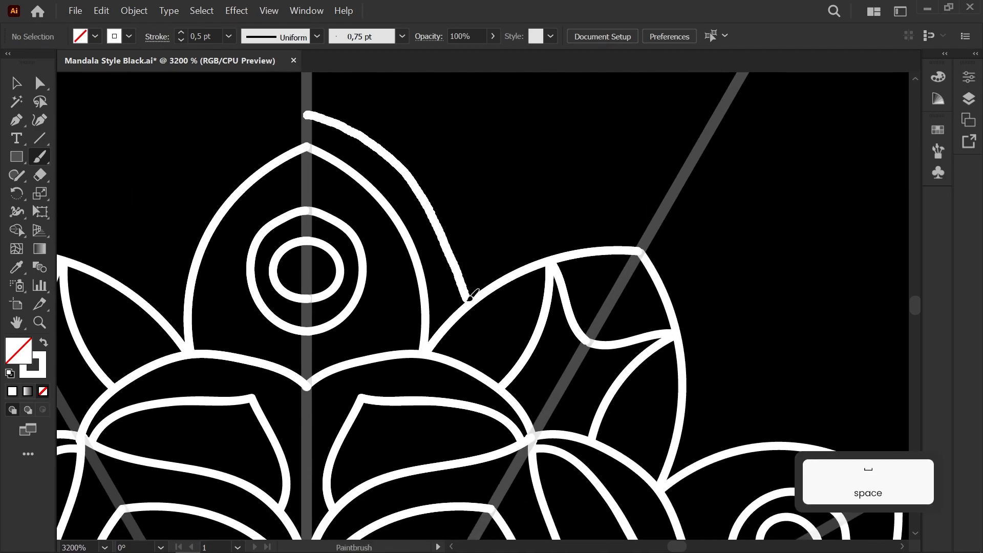
left_click_drag(467, 297, 468, 299)
mouse_move(451, 254)
left_mouse_down()
mouse_move(550, 205)
mouse_move(666, 203)
left_mouse_up()
scroll(559, 191, "down", 3)
Adjust the anchor points of the new outer petal outlines with Direct Selection to refine their curves and joins
key("space")
left_click_drag(562, 184, 464, 215)
scroll(197, 210, "up", 4)
key("a")
key("ctrl+a")
key("space")
left_click_drag(415, 244, 97, 244)
left_click_drag(636, 268, 137, 211)
left_click_drag(579, 224, 590, 224)
left_click(567, 174)
left_click(515, 174)
scroll(515, 174, "down", 4)
key("space")
mouse_move(457, 188)
left_mouse_down()
mouse_move(445, 218)
mouse_move(411, 246)
left_mouse_up()
scroll(416, 215, "up", 3)
key("b")
scroll(341, 208, "down", 5)
key("space")
mouse_move(357, 216)
left_mouse_down()
mouse_move(305, 198)
mouse_move(232, 244)
mouse_move(150, 224)
mouse_move(182, 282)
left_mouse_up()
scroll(305, 197, "down", 3)
key("space")
left_click_drag(200, 333, 215, 335)
scroll(196, 306, "up", 6)
key("space")
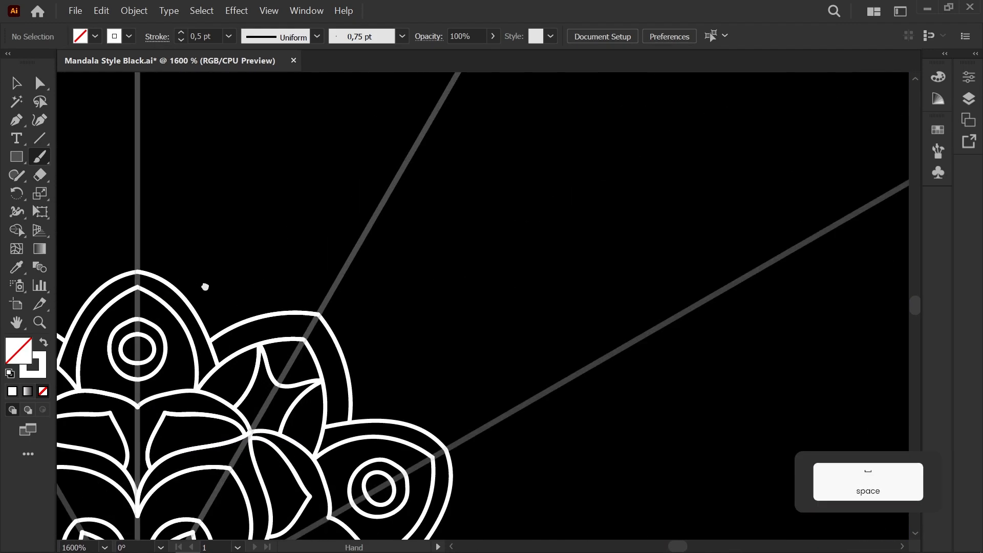
left_click_drag(204, 285, 245, 388)
left_click_drag(246, 325, 220, 260)
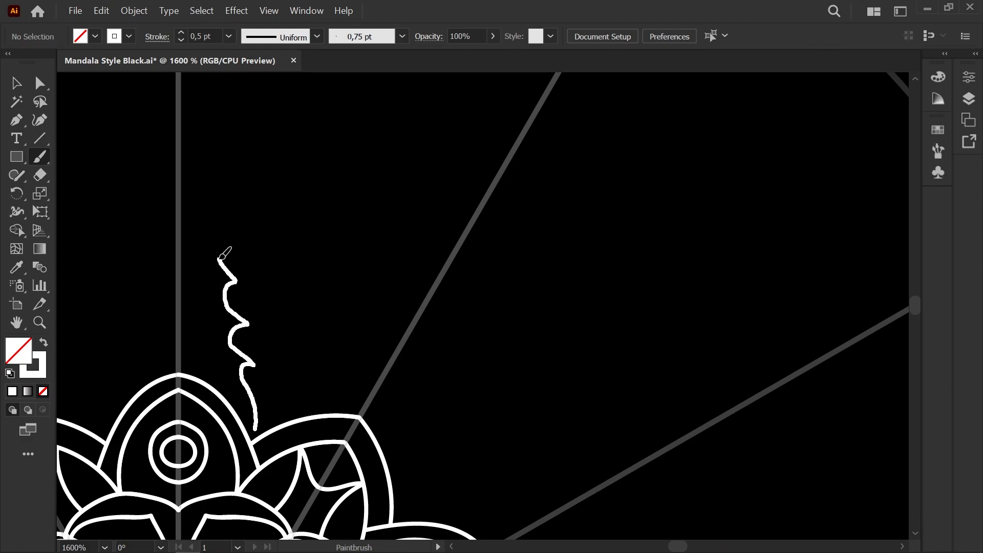
left_click_drag(285, 384, 256, 428)
scroll(224, 342, "up", 3)
key("space")
scroll(322, 360, "down", 2)
mouse_move(247, 285)
left_mouse_down()
mouse_move(322, 360)
mouse_move(332, 325)
left_mouse_up()
key("ctrl+z")
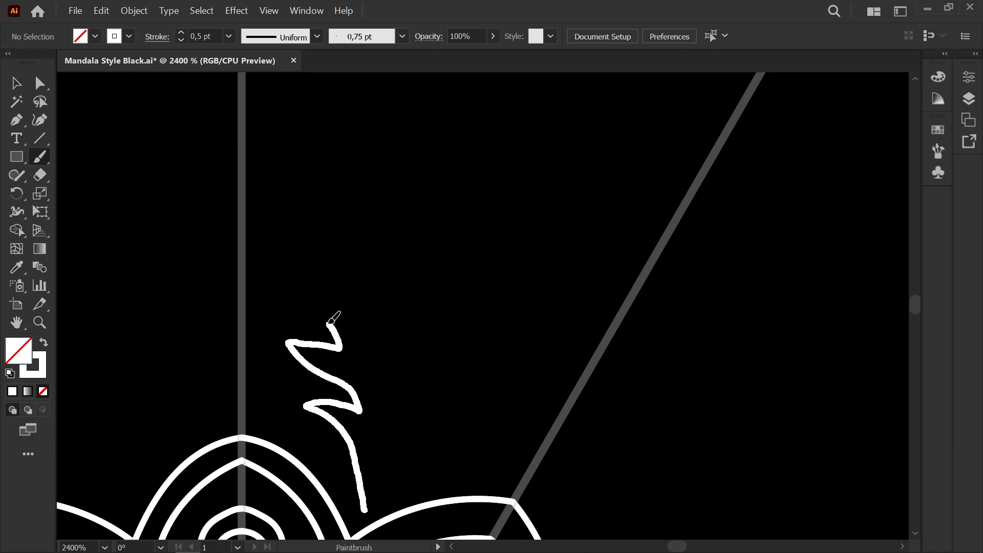
key("ctrl+z")
key("space")
left_click_drag(366, 509, 352, 394)
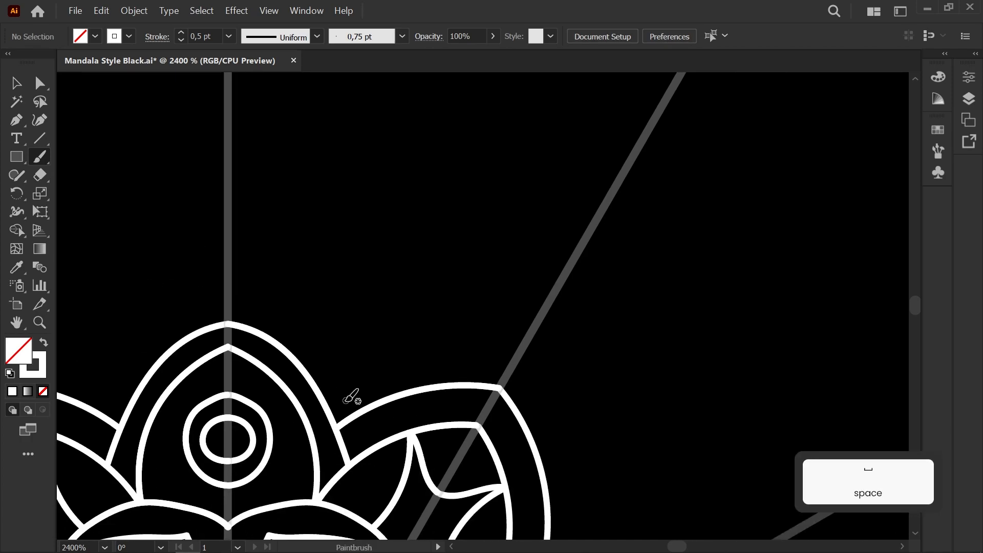
key("ctrl+z")
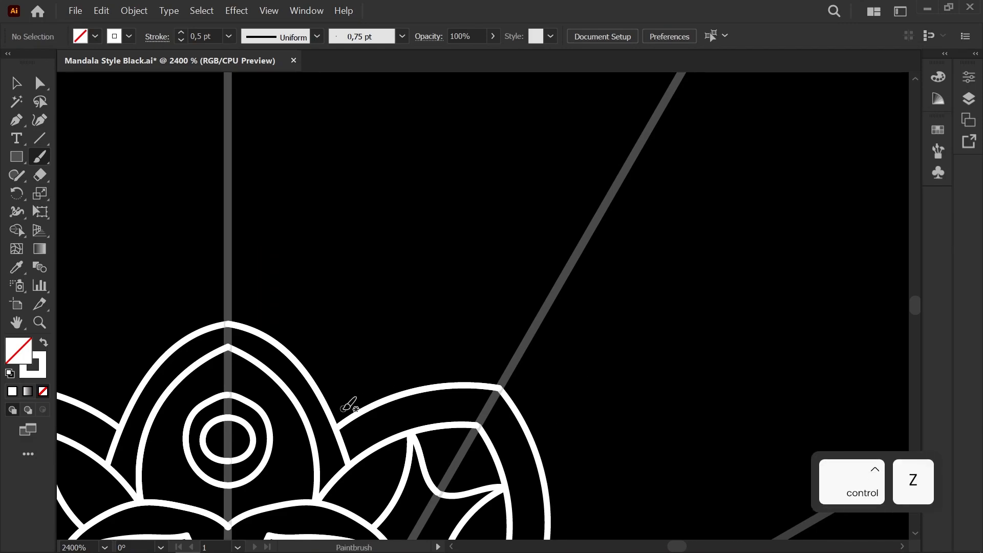
Paint a pointed leaf rising from the junction between the vertical and diagonal arched petals
left_click_drag(426, 304, 353, 404)
scroll(353, 409, "up", 1)
key("a")
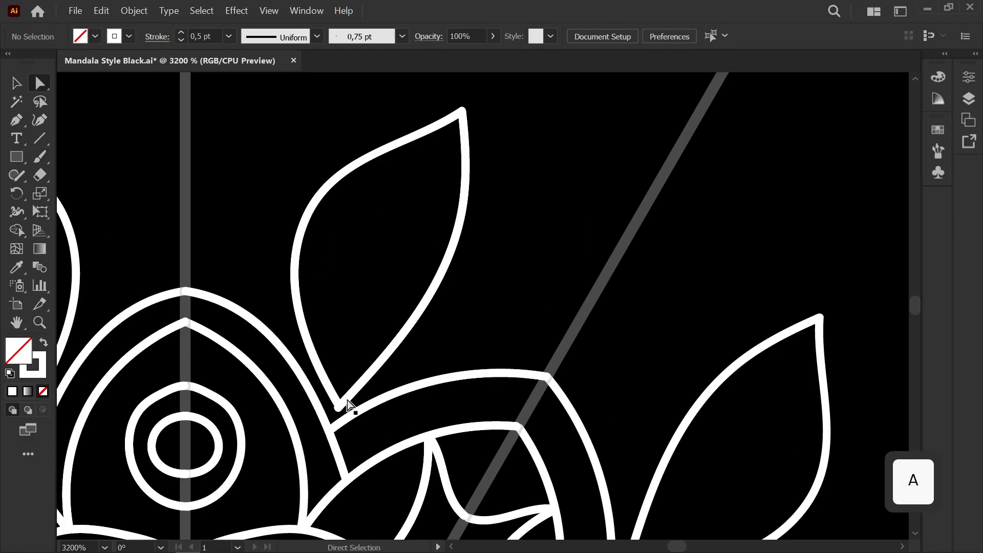
scroll(302, 271, "down", 9)
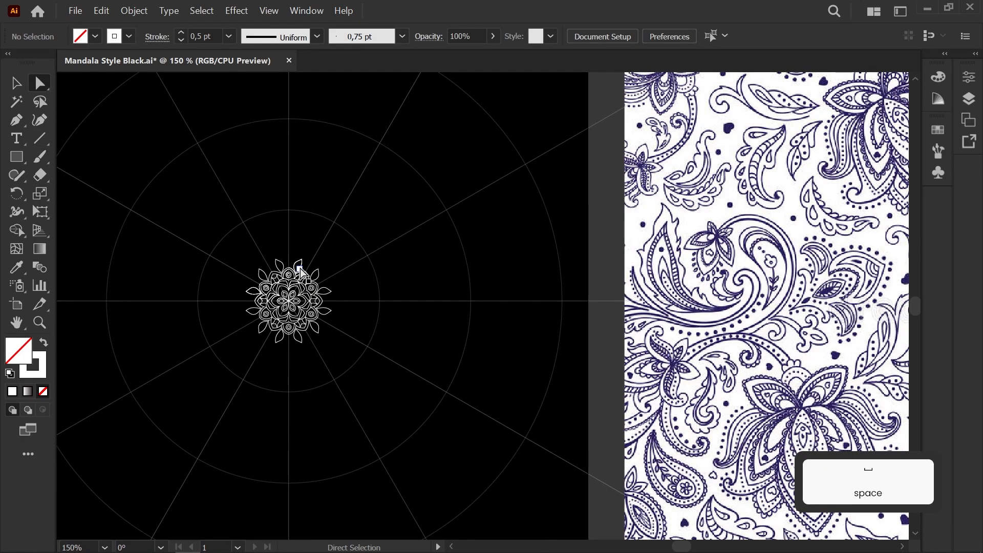
scroll(301, 266, "up", 10)
Paint a small arc across the leaf's base and three rounded lobes fanning out above it
key("b")
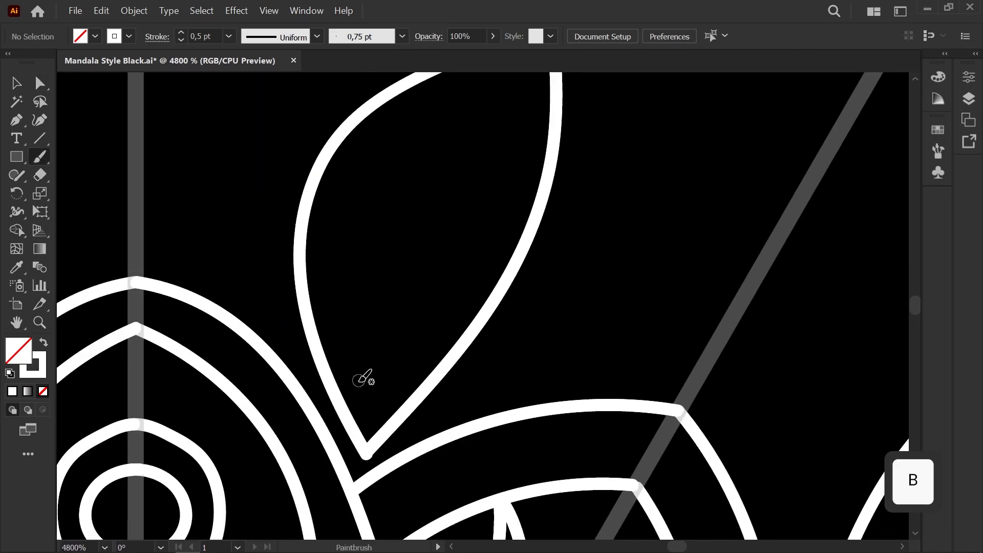
left_click_drag(339, 364, 447, 363)
mouse_move(361, 299)
left_mouse_down()
mouse_move(417, 275)
mouse_move(388, 332)
mouse_move(470, 299)
mouse_move(409, 342)
mouse_move(493, 210)
mouse_move(444, 353)
left_mouse_up()
key("ctrl+z")
mouse_move(376, 333)
left_mouse_down()
mouse_move(352, 213)
mouse_move(313, 262)
left_mouse_up()
scroll(310, 265, "down", 3)
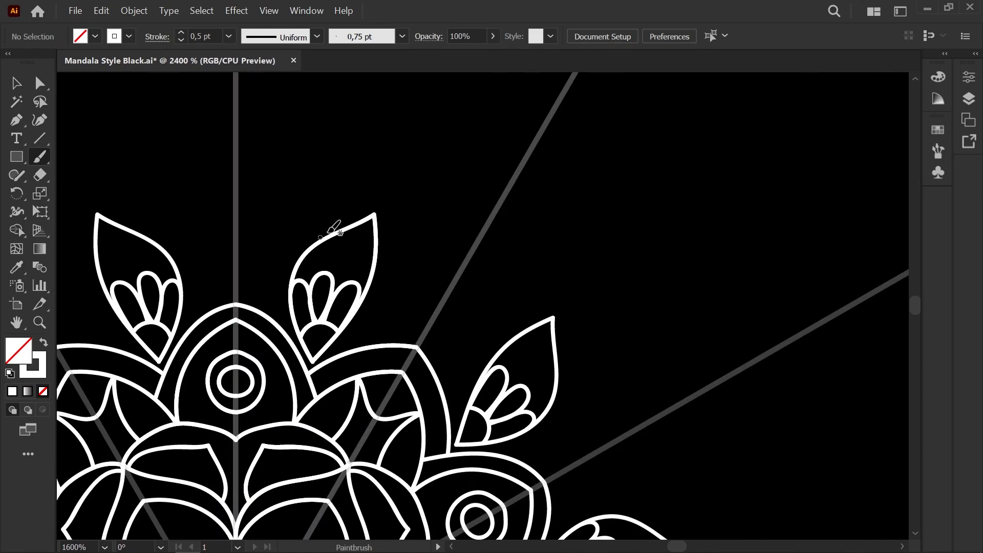
Paint a curved line across the leaf above the lobes and a row of scallops along both outer edges
scroll(334, 231, "up", 3)
key("a")
key("b")
left_click_drag(248, 273, 466, 290)
left_click_drag(274, 234, 454, 168)
mouse_move(397, 362)
left_mouse_down()
mouse_move(345, 264)
mouse_move(308, 246)
mouse_move(241, 291)
mouse_move(419, 193)
mouse_move(497, 200)
left_mouse_up()
scroll(481, 187, "down", 4)
scroll(478, 223, "up", 3)
left_click_drag(328, 299, 178, 322)
mouse_move(287, 397)
left_mouse_down()
mouse_move(331, 392)
mouse_move(352, 360)
left_mouse_up()
key("ctrl+z")
mouse_move(382, 249)
left_mouse_down()
mouse_move(383, 193)
mouse_move(365, 149)
left_mouse_up()
scroll(368, 149, "down", 3)
mouse_move(267, 202)
left_mouse_down()
mouse_move(358, 232)
mouse_move(327, 366)
left_mouse_up()
scroll(359, 233, "up", 3)
mouse_move(314, 405)
left_mouse_down()
mouse_move(352, 301)
mouse_move(566, 171)
mouse_move(824, 233)
mouse_move(512, 258)
left_mouse_up()
scroll(803, 221, "down", 3)
scroll(528, 227, "up", 2)
key("ctrl+z")
left_click_drag(267, 346, 428, 159)
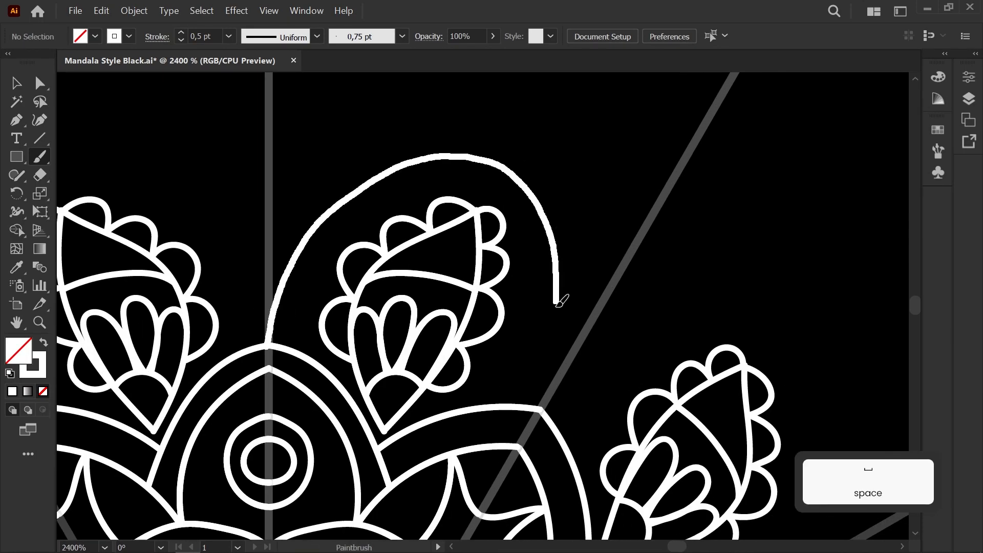
left_click_drag(556, 300, 539, 408)
scroll(551, 333, "down", 4)
scroll(559, 334, "up", 2)
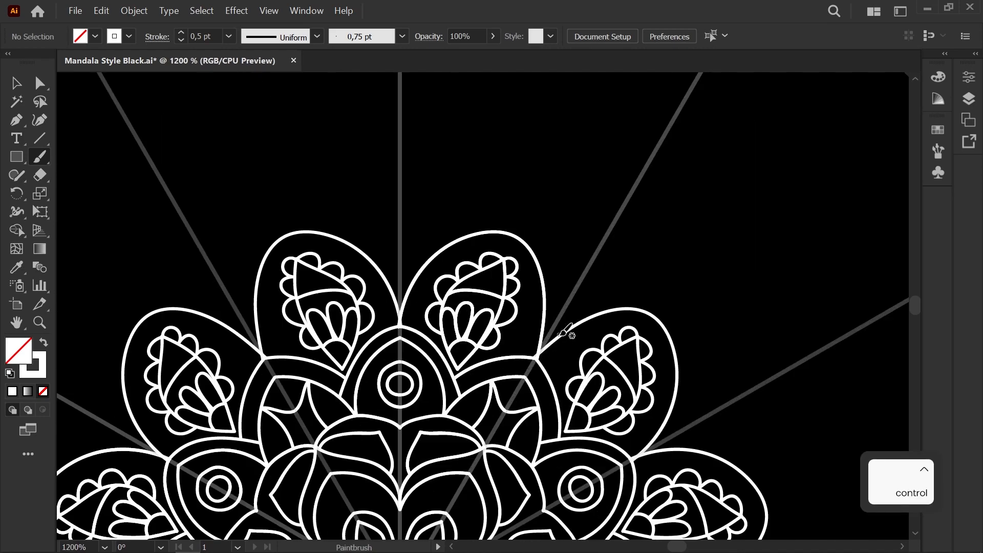
key("ctrl+z")
scroll(494, 277, "up", 1)
left_click_drag(374, 321, 215, 259)
scroll(421, 326, "down", 4)
left_click_drag(422, 326, 432, 184)
scroll(396, 147, "up", 2)
mouse_move(396, 147)
left_mouse_down()
mouse_move(390, 211)
mouse_move(533, 171)
mouse_move(559, 435)
left_mouse_up()
scroll(397, 204, "up", 2)
scroll(545, 329, "down", 4)
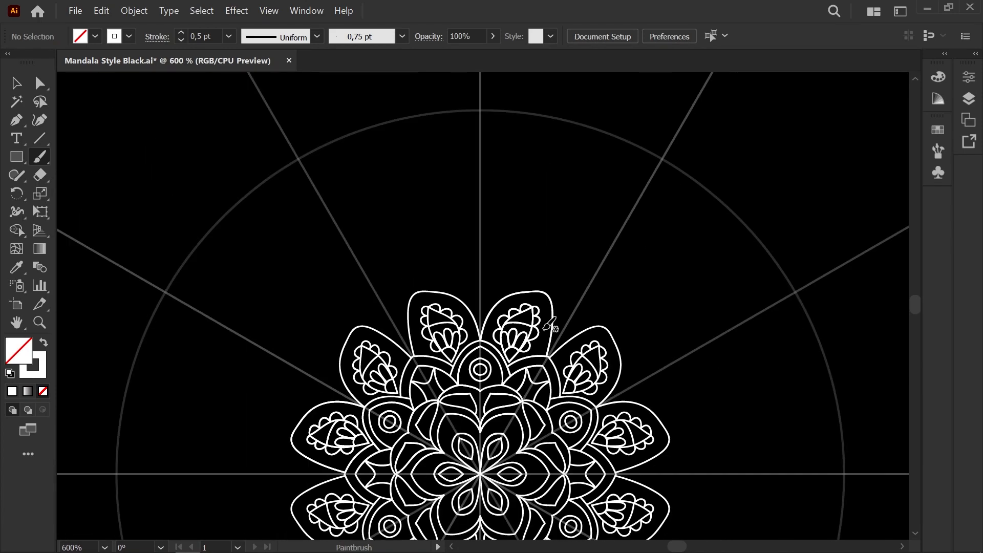
left_click_drag(520, 334, 378, 205)
scroll(377, 204, "up", 4)
left_click_drag(244, 223, 312, 269)
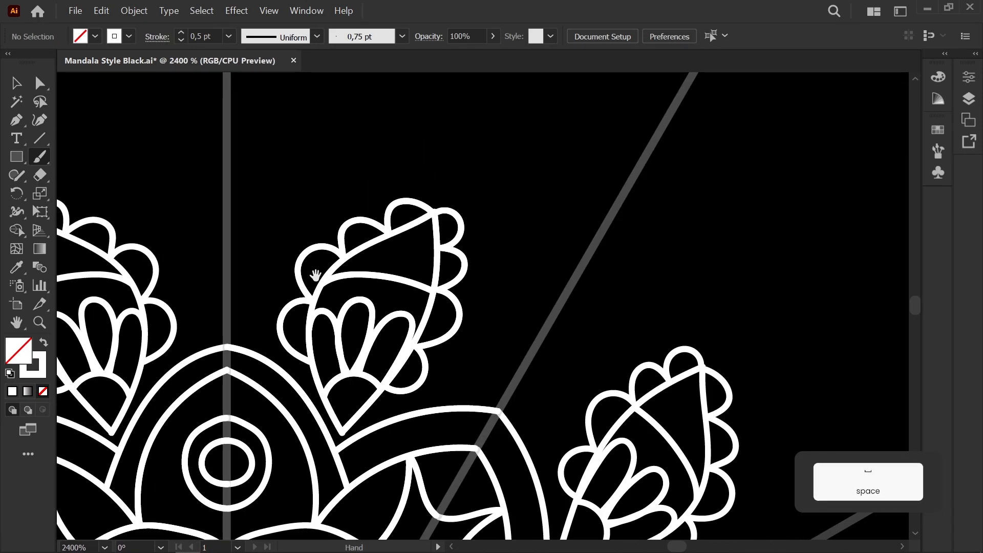
left_click_drag(450, 254, 424, 253)
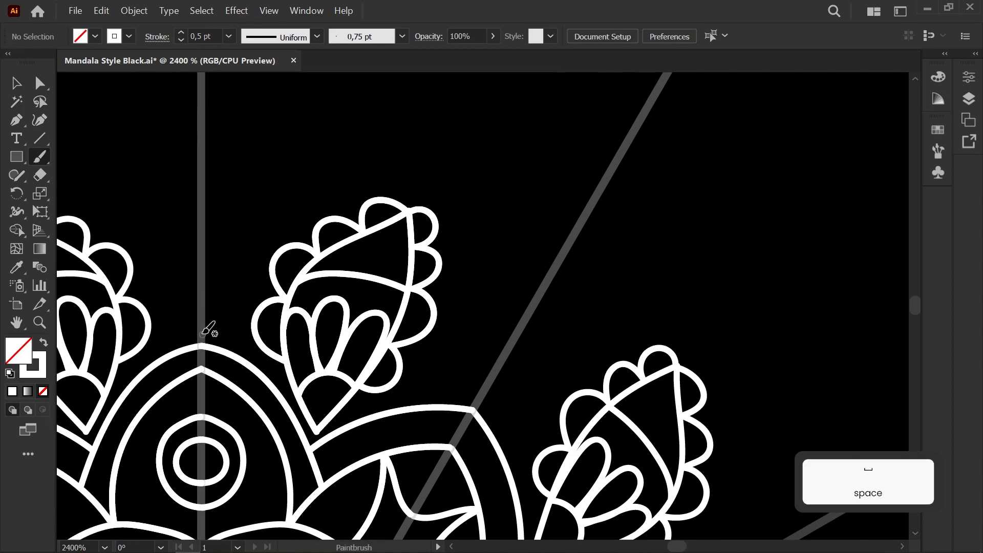
left_click_drag(472, 380, 473, 405)
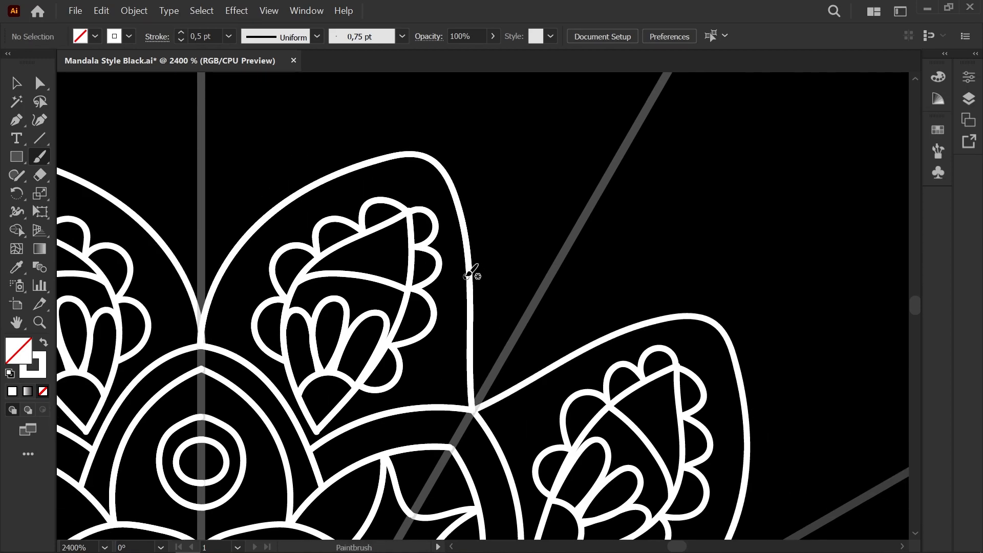
key("ctrl+z")
Paint a rounded petal outline around the scalloped leaf between the vertical and diagonal guides, and align its lower anchor on the vertical guide
left_click_drag(472, 288, 473, 410)
scroll(487, 272, "down", 4)
mouse_move(445, 277)
left_mouse_down()
mouse_move(434, 179)
mouse_move(371, 330)
left_mouse_up()
scroll(384, 252, "up", 2)
scroll(300, 420, "up", 4)
key("a")
left_click(299, 468)
left_click_drag(295, 473, 300, 474)
left_click(339, 433)
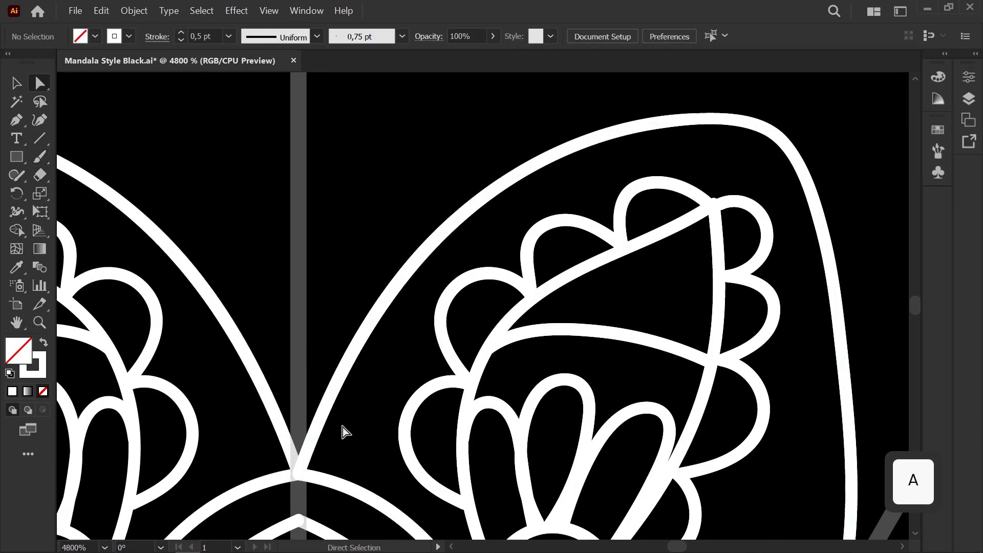
scroll(339, 432, "down", 1)
left_click_drag(339, 432, 197, 307)
scroll(241, 215, "down", 1)
left_click_drag(241, 215, 246, 312)
scroll(243, 287, "up", 1)
key("b")
key("space")
left_click_drag(169, 346, 149, 402)
left_click_drag(151, 407, 182, 343)
key("space")
left_click_drag(576, 480, 529, 377)
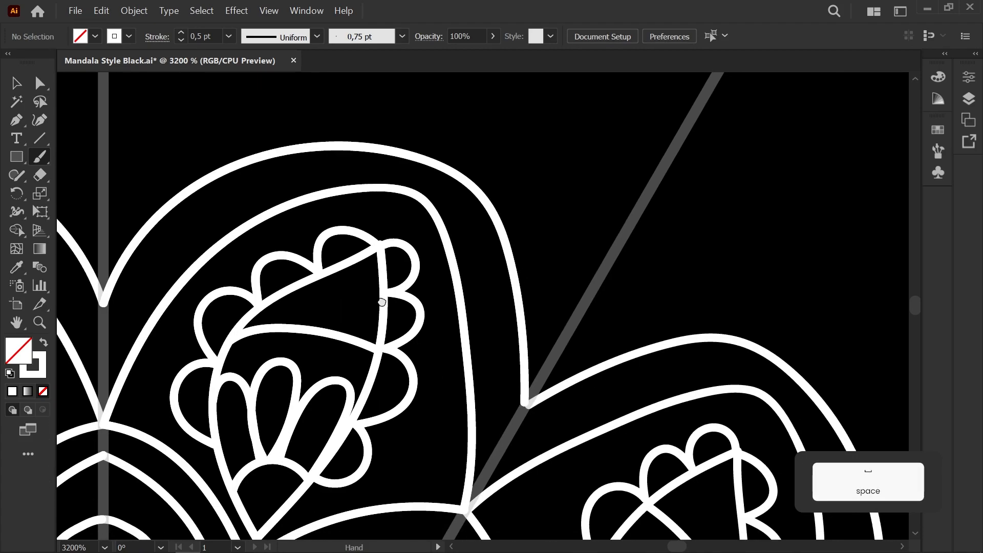
key("ctrl+z")
Paint a second, larger outline around the leaf's petal, running from the vertical guide to the diagonal guide
mouse_move(101, 321)
left_mouse_down()
mouse_move(225, 180)
mouse_move(392, 137)
left_mouse_up()
mouse_move(527, 318)
left_mouse_down()
mouse_move(524, 414)
mouse_move(491, 387)
left_mouse_up()
scroll(526, 318, "down", 5)
scroll(492, 386, "up", 4)
Adjust the end anchor points of the larger petal outline on the guides with Direct Selection
key("a")
left_click(490, 388)
left_click_drag(174, 318, 178, 315)
left_click(215, 286)
scroll(224, 282, "down", 4)
key("space")
left_click_drag(332, 297, 438, 257)
scroll(325, 255, "up", 4)
left_click(299, 362)
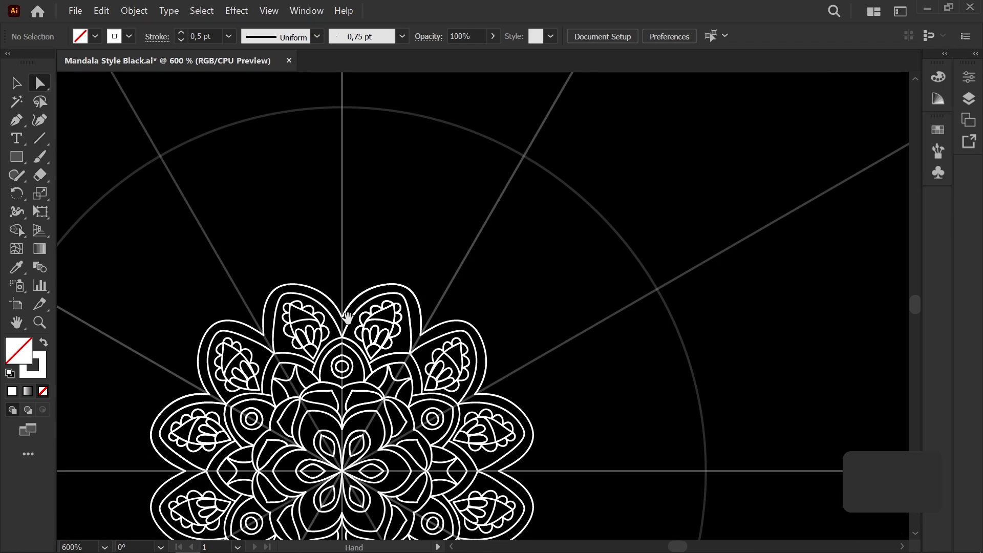
Paint a teardrop petal centred on the diagonal guide, rising above the junction of the outer petal outlines
scroll(348, 318, "down", 4)
key("space")
mouse_move(390, 345)
left_mouse_down()
mouse_move(254, 301)
mouse_move(245, 316)
mouse_move(114, 310)
mouse_move(156, 307)
mouse_move(197, 273)
mouse_move(208, 279)
left_mouse_up()
key("space")
scroll(159, 263, "up", 8)
key("b")
left_click_drag(196, 404, 214, 357)
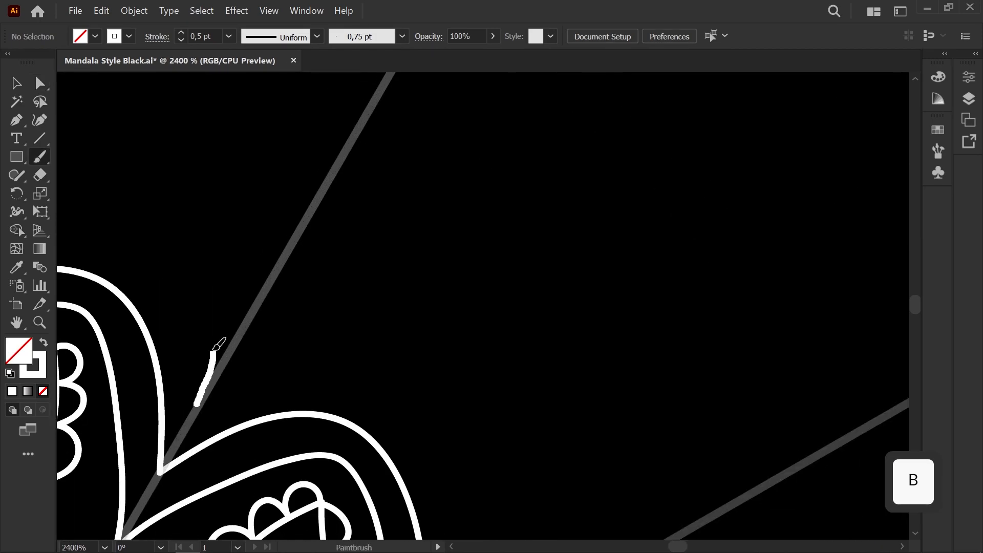
left_click_drag(273, 128, 364, 118)
scroll(239, 316, "up", 1)
key("space")
left_click_drag(239, 316, 259, 416)
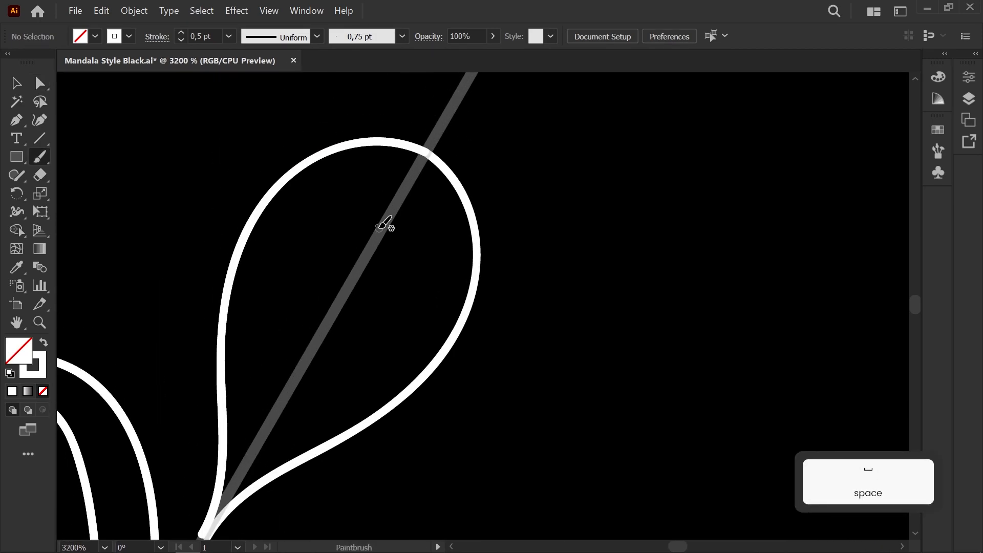
Paint a small circle inside the teardrop petal on the diagonal guide and try a scalloped border around it
left_click_drag(350, 269, 364, 274)
key("ctrl+z")
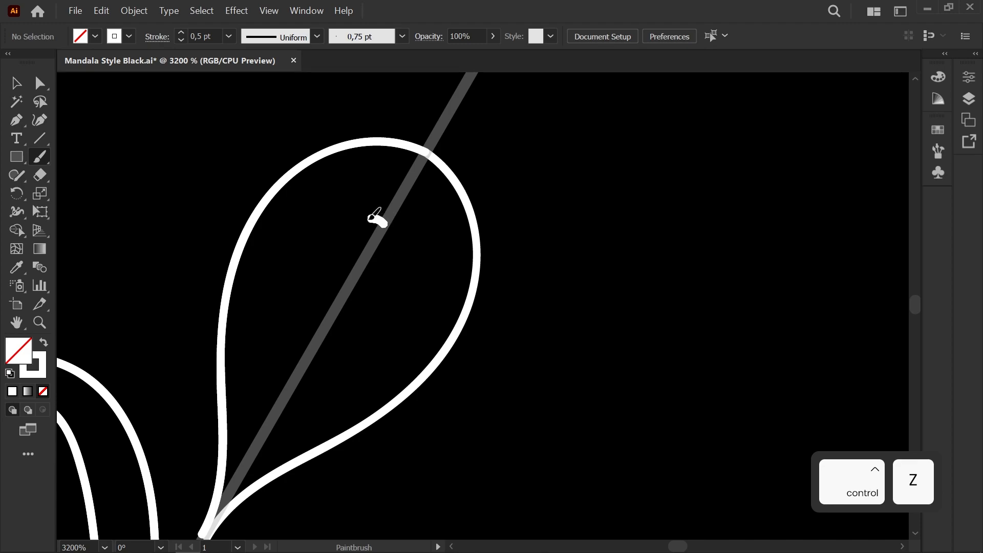
mouse_move(397, 201)
left_mouse_down()
mouse_move(374, 204)
mouse_move(367, 231)
left_mouse_up()
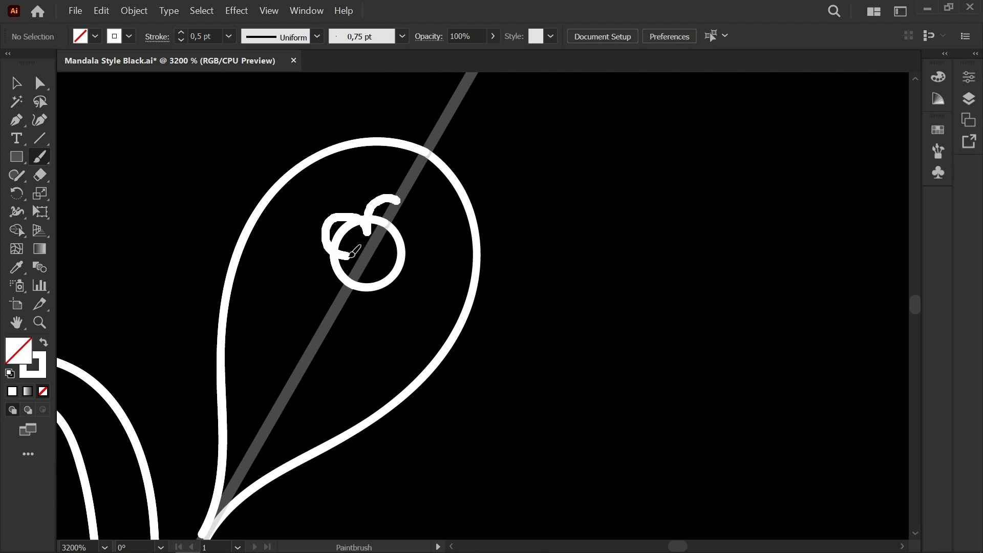
left_click_drag(329, 296, 326, 300)
key("ctrl+z")
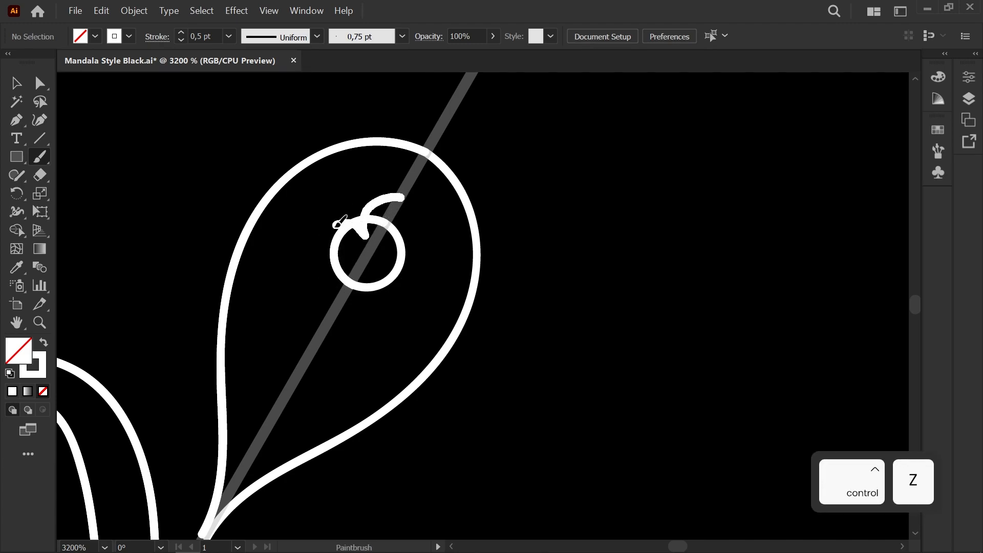
mouse_move(354, 258)
left_mouse_down()
mouse_move(324, 295)
mouse_move(338, 307)
mouse_move(373, 226)
mouse_move(351, 210)
mouse_move(328, 273)
mouse_move(350, 276)
mouse_move(349, 298)
left_mouse_up()
key("ctrl+z")
Delete the small circle inside the scalloped border and shift the scalloped path outward
scroll(365, 274, "up", 2)
key("a")
left_click(336, 178)
key("Delete")
left_click(334, 326)
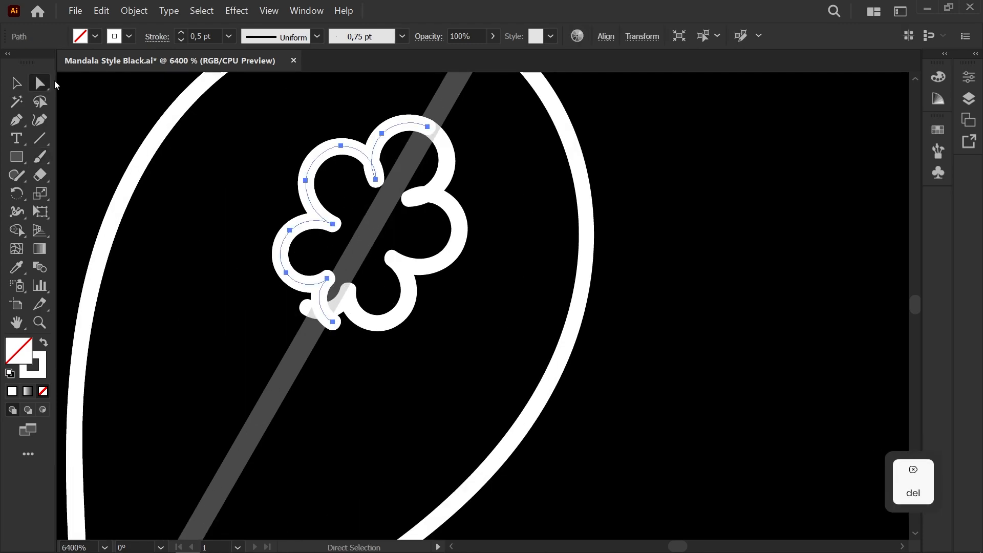
left_click(16, 83)
mouse_move(355, 151)
left_mouse_down()
mouse_move(343, 137)
mouse_move(337, 146)
left_mouse_up()
Adjust the scalloped path's anchor point at the diagonal guide, then delete the scalloped shape
key("a")
left_click(423, 126)
left_click_drag(424, 129, 429, 128)
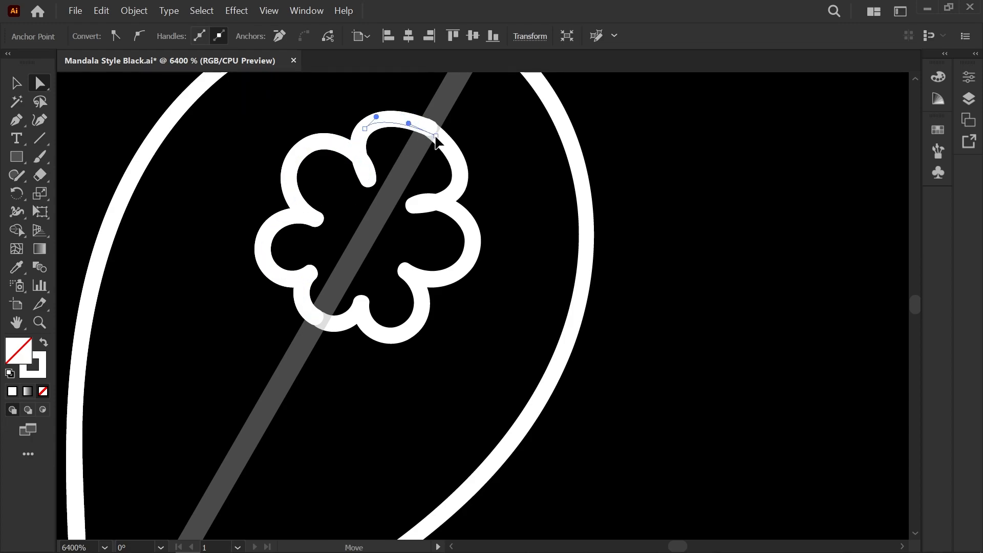
mouse_move(432, 132)
left_mouse_down()
mouse_move(440, 148)
mouse_move(419, 128)
mouse_move(301, 215)
mouse_move(427, 137)
left_mouse_up()
scroll(417, 140, "down", 2)
scroll(417, 140, "up", 2)
key("Delete")
Paint a small circle near the wide end of the teardrop petal and a looped six-petalled flower around it on the diagonal guide
key("b")
key("space")
left_click_drag(368, 207, 359, 256)
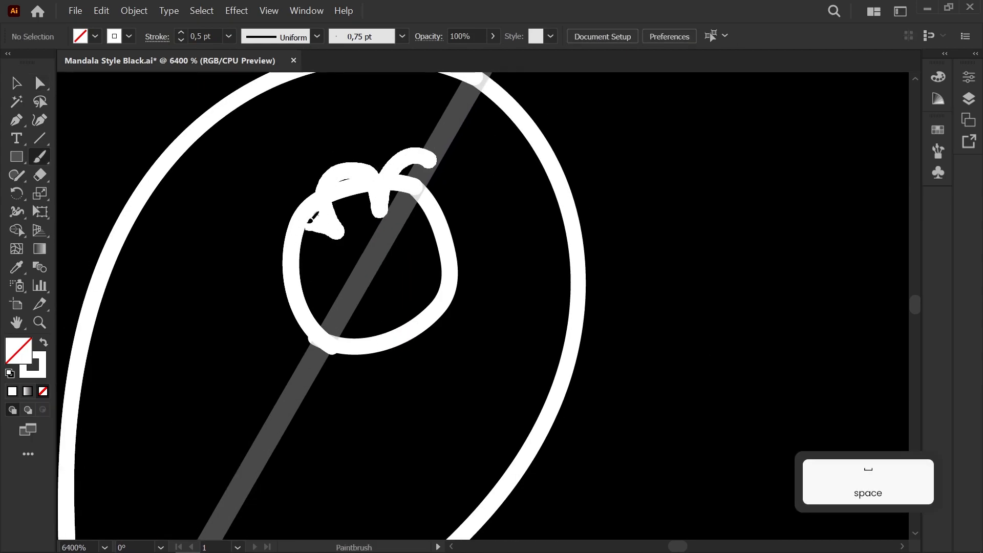
mouse_move(319, 219)
left_mouse_down()
mouse_move(275, 273)
mouse_move(334, 283)
left_mouse_up()
left_click_drag(306, 356, 311, 364)
Delete the small circle inside the flower and adjust the flower path's anchor points near the diagonal guide
key("a")
left_click(329, 340)
key("Delete")
key("a")
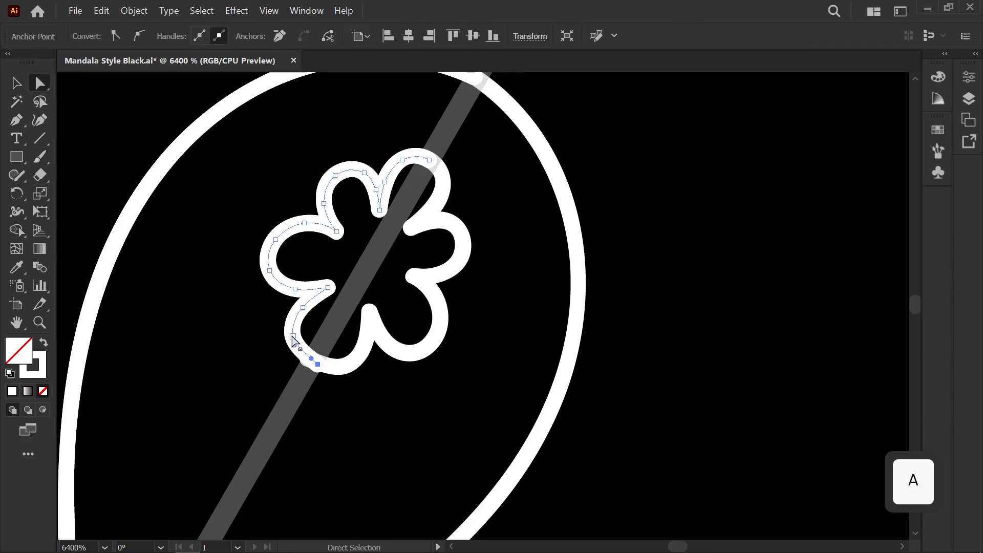
left_click(303, 307)
left_click(394, 136)
left_click_drag(421, 158, 428, 164)
left_click(360, 128)
scroll(378, 204, "down", 5)
left_click_drag(353, 276, 354, 282)
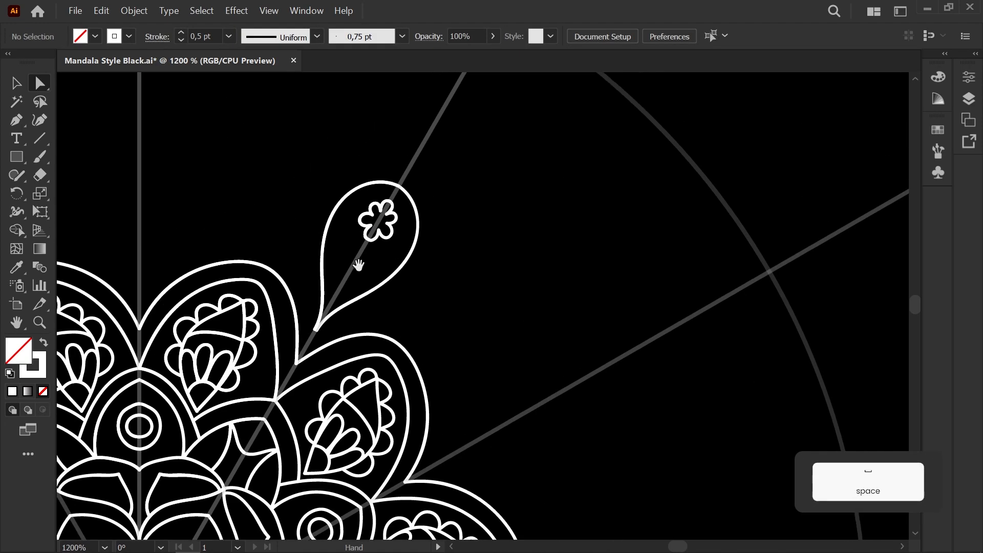
Paint a scalloped outline around the small flower inside the teardrop petal
scroll(371, 205, "up", 5)
key("b")
mouse_move(296, 335)
left_mouse_down()
mouse_move(285, 220)
mouse_move(332, 167)
mouse_move(455, 122)
left_mouse_up()
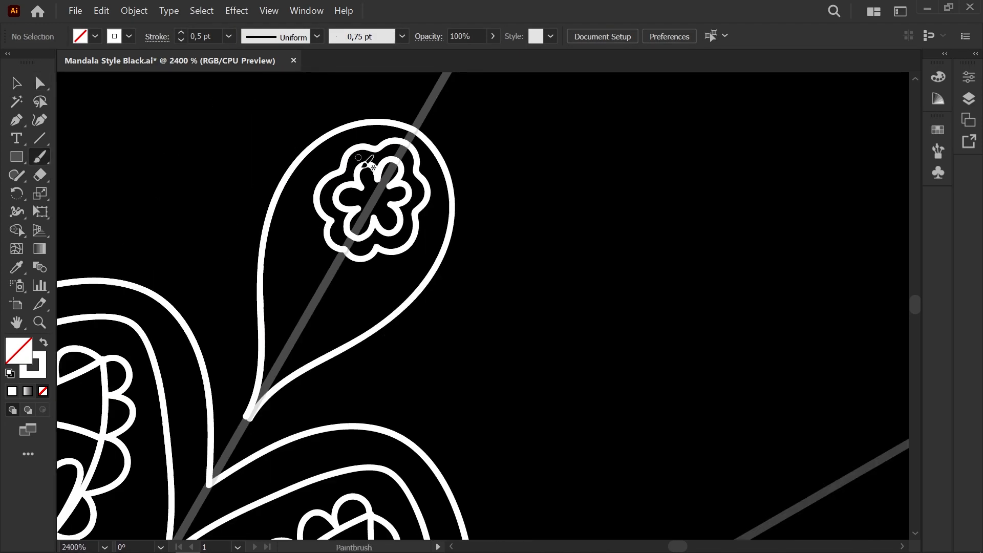
Paint a mirrored pair of pointed leaves below the flower inside the teardrop petal, undoing the unwanted stroke
scroll(302, 274, "up", 1)
mouse_move(301, 287)
left_mouse_down()
mouse_move(301, 273)
mouse_move(296, 302)
left_mouse_up()
scroll(283, 358, "up", 1)
scroll(276, 361, "down", 1)
mouse_move(270, 358)
left_mouse_down()
mouse_move(232, 423)
mouse_move(277, 324)
mouse_move(256, 218)
mouse_move(263, 393)
mouse_move(276, 254)
left_mouse_up()
key("ctrl+z")
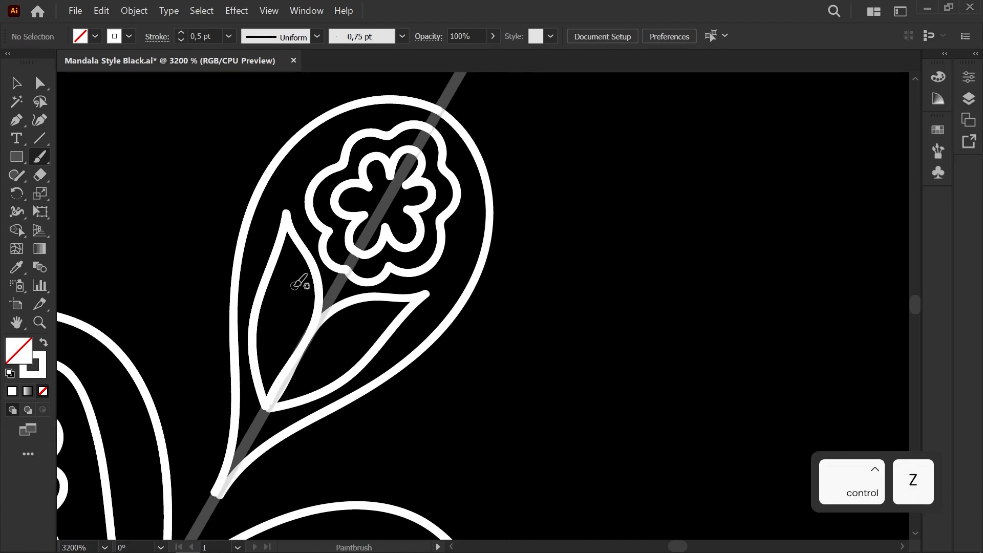
Reshape the pointed leaf inside the teardrop by shifting its inner-edge anchor point away from the diagonal guide
scroll(302, 307, "up", 2)
key("a")
left_click_drag(337, 314, 326, 300)
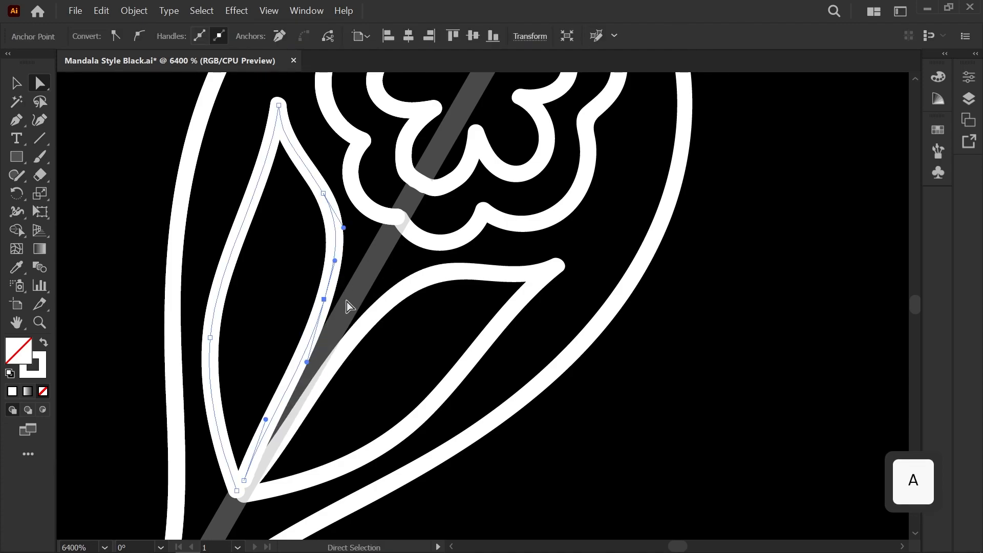
left_click(354, 270)
scroll(307, 312, "down", 5)
scroll(283, 285, "up", 2)
left_click_drag(269, 397, 305, 320)
scroll(309, 410, "up", 1)
left_click_drag(311, 401, 172, 265)
left_click(344, 397)
scroll(346, 396, "down", 8)
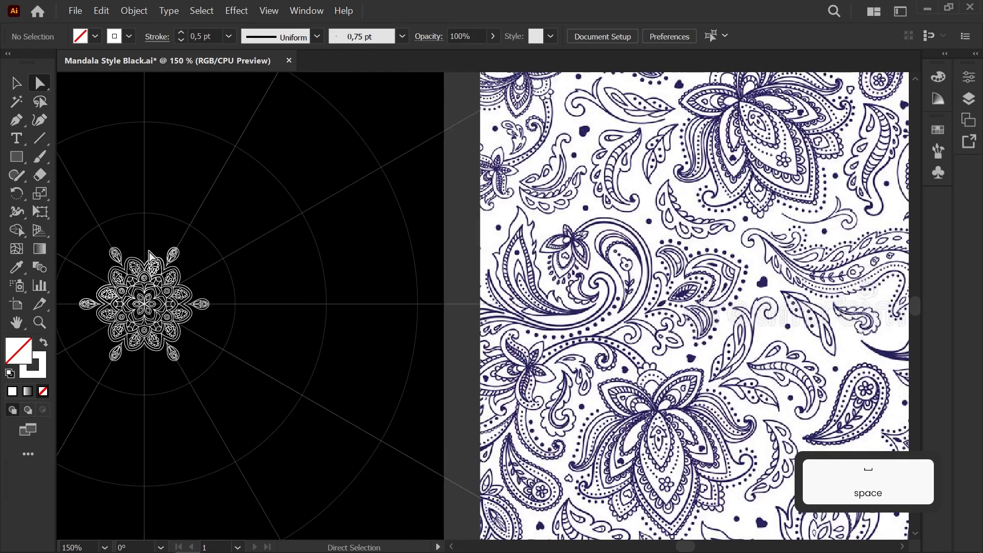
Paint a series of pointed leaves around the outside of the teardrop petal, from its base to its rounded end
scroll(153, 261, "up", 8)
key("b")
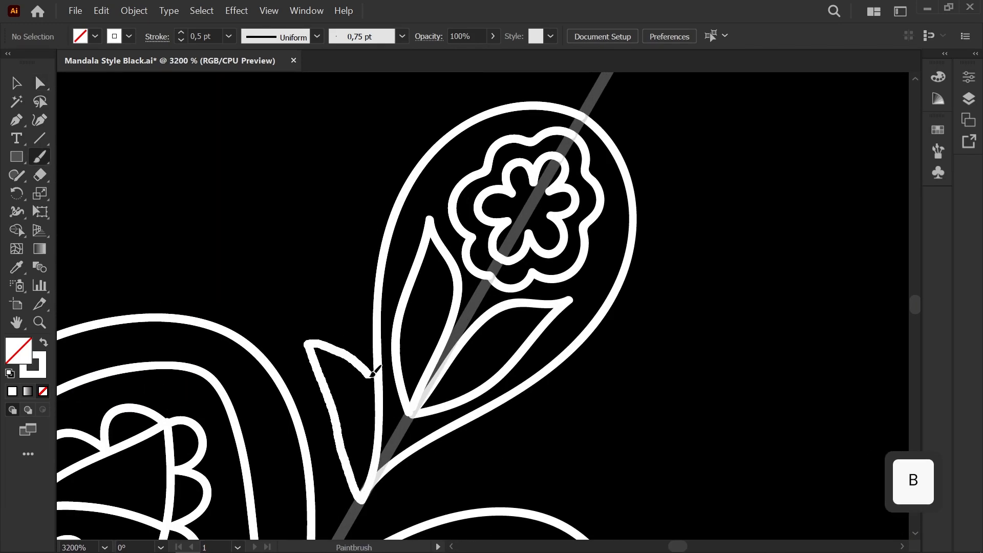
mouse_move(313, 215)
left_mouse_down()
mouse_move(358, 226)
mouse_move(386, 249)
left_mouse_up()
left_click_drag(409, 112, 435, 147)
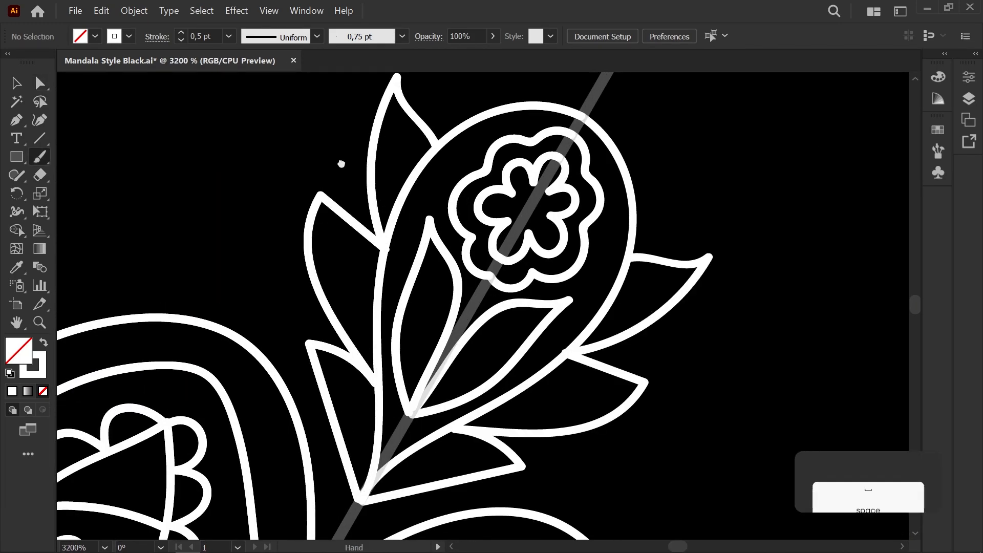
left_click_drag(345, 158, 294, 271)
left_click_drag(386, 259, 393, 236)
left_click_drag(585, 126, 600, 106)
mouse_move(328, 360)
left_mouse_down()
mouse_move(391, 250)
mouse_move(400, 166)
left_mouse_up()
Adjust the anchor points of the outer pointed leaves where they meet at the diagonal guide
key("a")
left_click(405, 168)
left_click_drag(381, 88, 325, 65)
mouse_move(373, 193)
left_mouse_down()
mouse_move(410, 292)
mouse_move(410, 330)
left_mouse_up()
key("ctrl+plus")
left_click(410, 330)
scroll(410, 330, "down", 4)
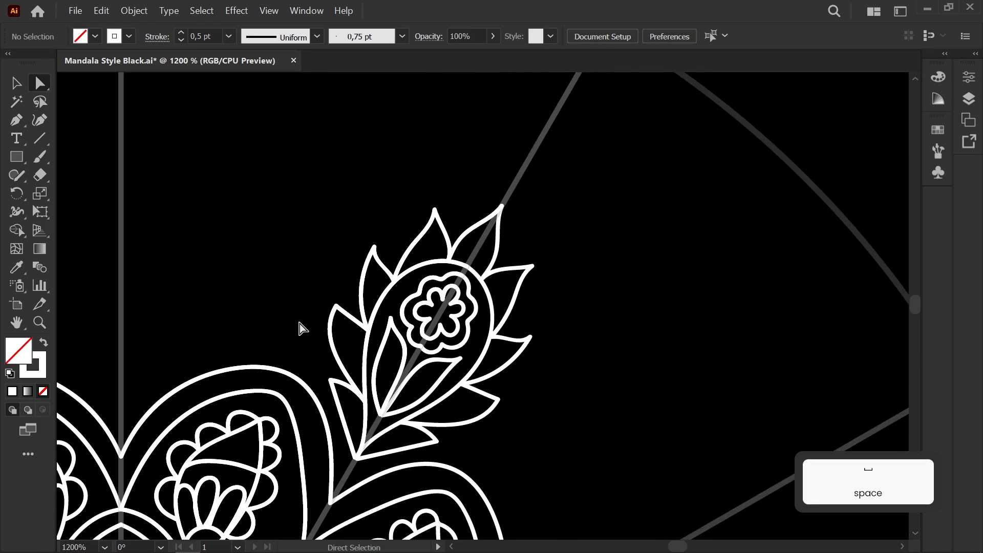
Try a large curved outline rising from the outer petal around the leafy teardrop, then undo it
key("b")
scroll(315, 307, "up", 2)
scroll(315, 307, "down", 3)
scroll(315, 307, "up", 2)
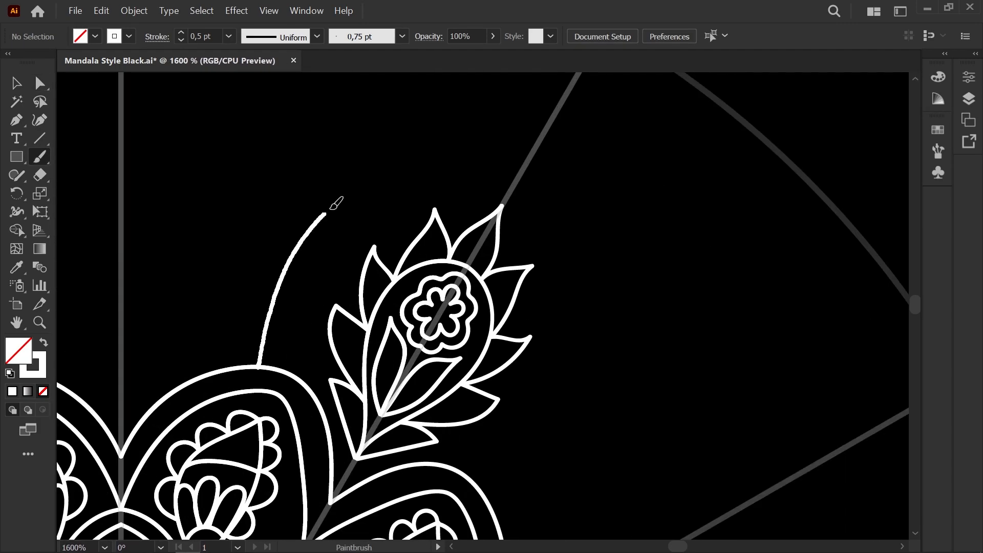
left_click_drag(525, 152, 533, 151)
scroll(399, 258, "down", 4)
scroll(400, 259, "up", 4)
key("ctrl+z")
Paint a large rounded outline around the leafy teardrop and adjust its anchor points at the diagonal guide
left_click_drag(249, 380, 259, 360)
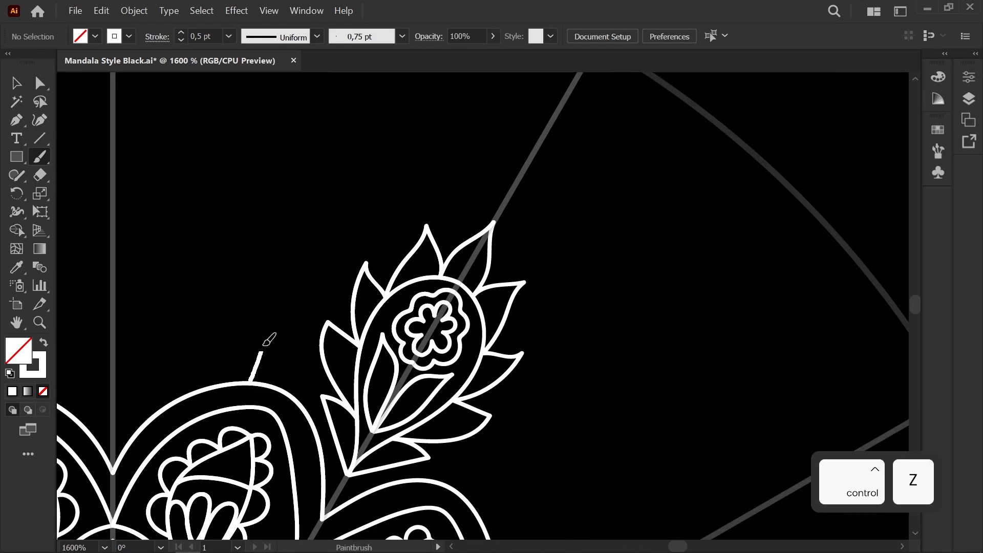
left_click_drag(508, 174, 507, 177)
scroll(506, 176, "up", 2)
key("a")
left_click_drag(392, 160, 396, 152)
left_click_drag(516, 196, 504, 217)
left_click(423, 264)
scroll(423, 263, "down", 4)
left_click_drag(319, 346, 335, 302)
scroll(366, 261, "down", 8)
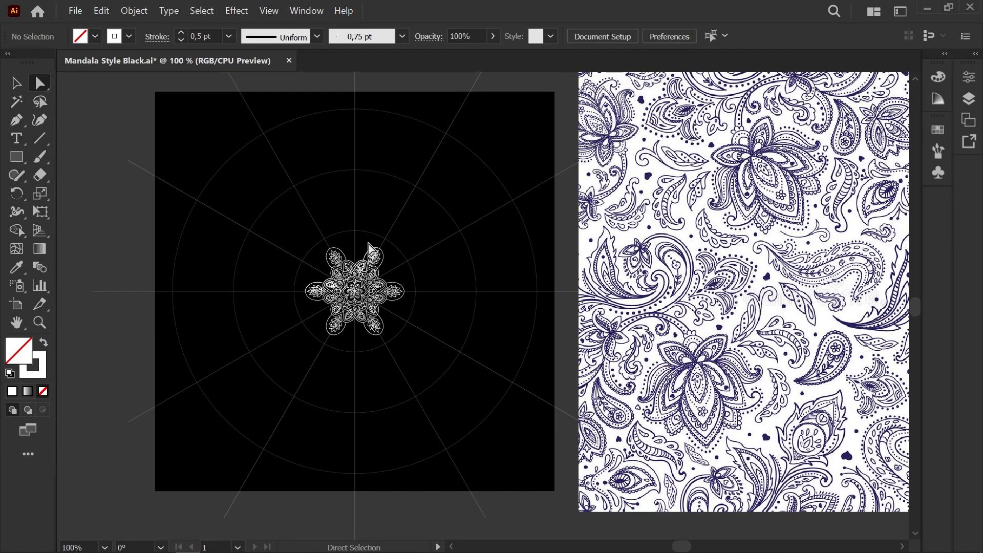
Try a freehand stroke beside the vertical guide between the two large rounded petals, then undo it
scroll(367, 249, "up", 10)
key("space")
left_click_drag(335, 305, 344, 332)
key("b")
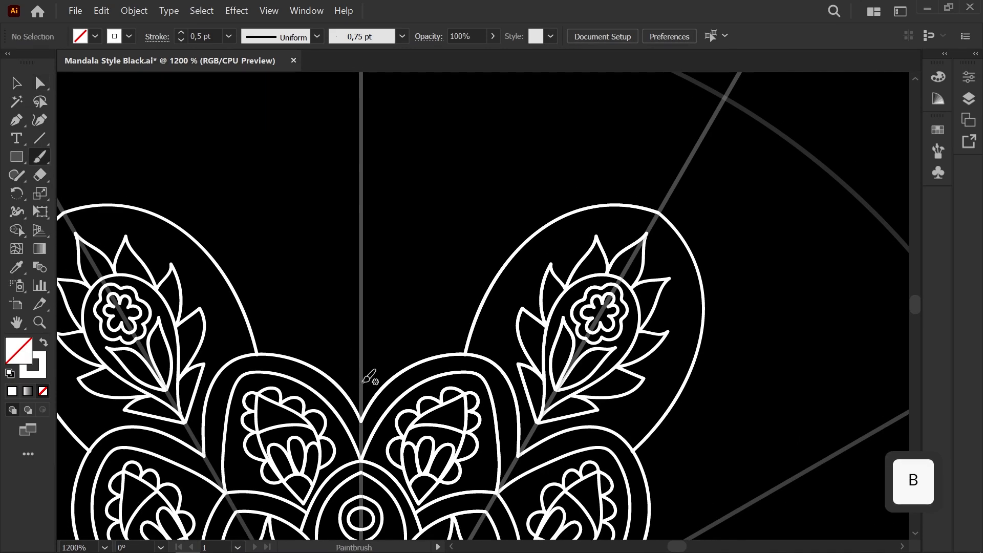
left_click_drag(310, 225, 363, 123)
key("ctrl+z")
scroll(335, 138, "down", 5)
key("space")
mouse_move(313, 211)
left_mouse_down()
mouse_move(116, 222)
mouse_move(119, 161)
mouse_move(143, 196)
left_mouse_up()
scroll(118, 160, "down", 1)
key("space")
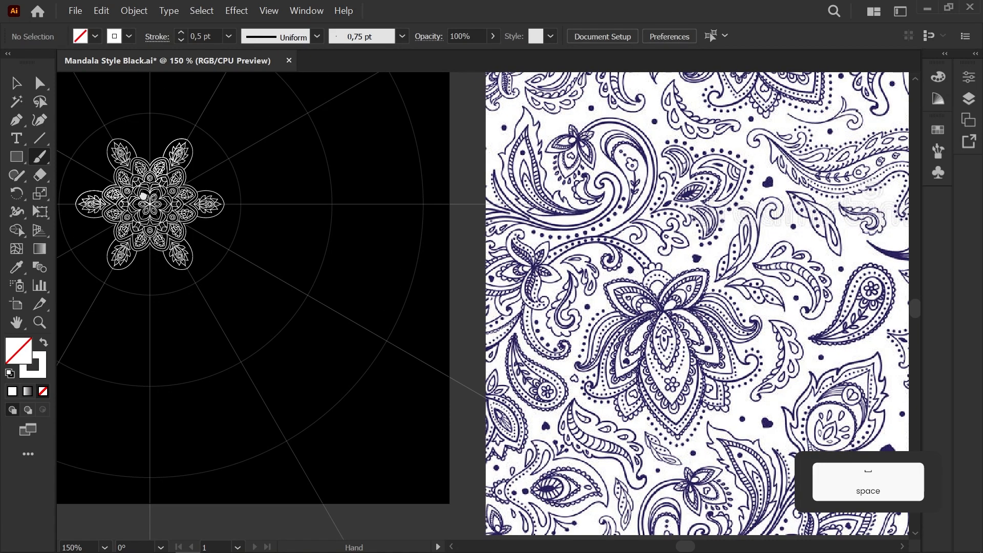
Paint three stacked hearts of increasing size along the vertical guide between the large rounded petals
scroll(151, 180, "up", 10)
key("b")
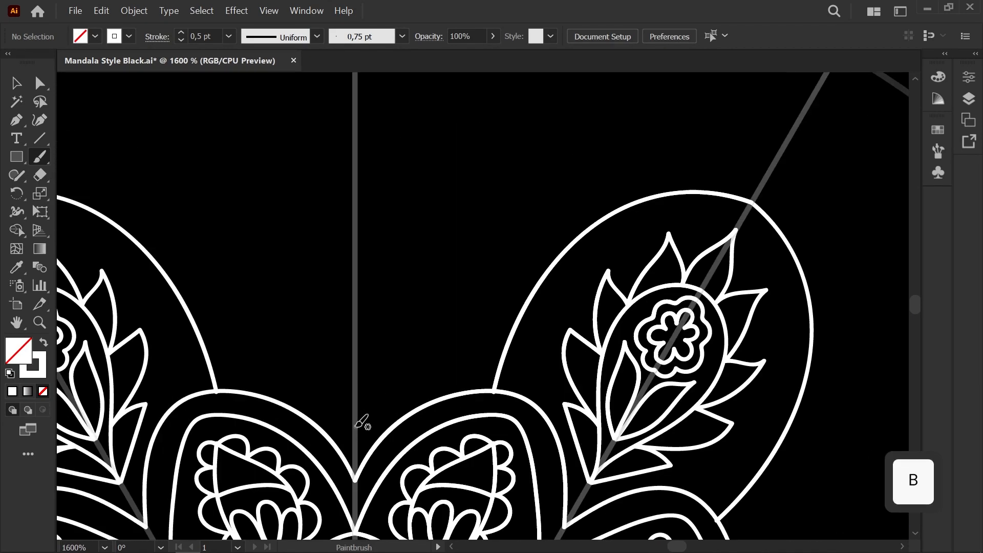
left_click_drag(353, 323, 354, 325)
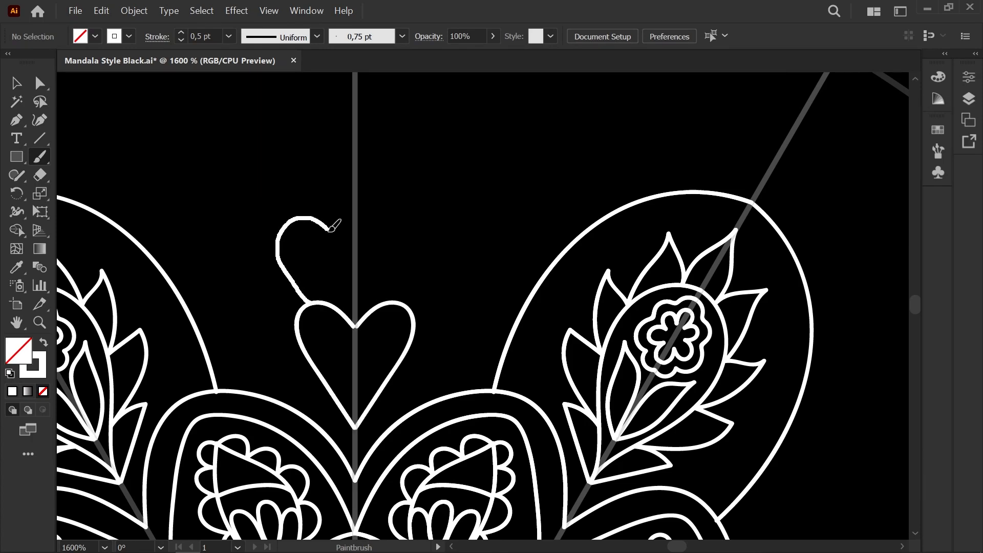
left_click_drag(332, 224, 355, 255)
key("space")
left_click_drag(291, 209, 300, 304)
left_click_drag(355, 233, 355, 232)
scroll(356, 232, "down", 8)
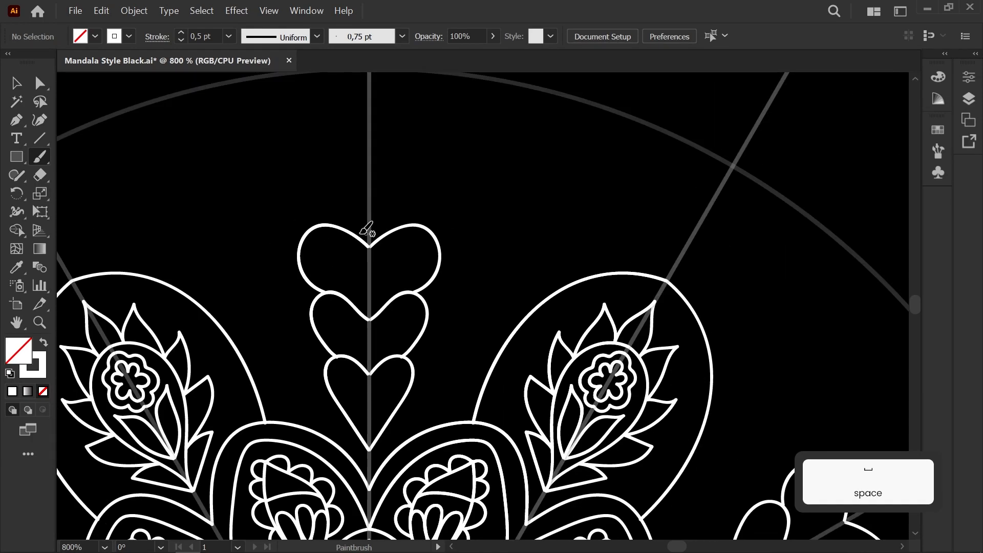
Paint a pointed petal above the top heart on the vertical guide and adjust its anchor points
scroll(239, 265, "up", 8)
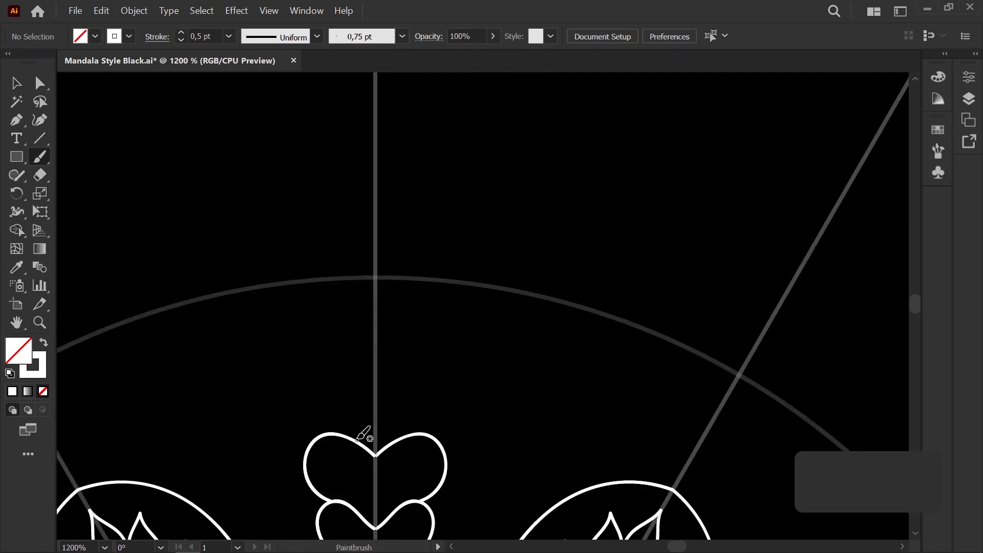
mouse_move(305, 229)
left_mouse_down()
mouse_move(340, 217)
mouse_move(306, 219)
left_mouse_up()
scroll(334, 217, "up", 2)
key("a")
left_click(333, 217)
left_click_drag(237, 329, 237, 329)
left_click_drag(306, 218, 312, 228)
left_click(365, 196)
Adjust the anchor points of the stacked hearts so their curves join cleanly on the vertical guide
key("space")
left_click_drag(279, 498, 312, 273)
left_click(314, 279)
left_click(399, 329)
left_click_drag(269, 476, 312, 173)
left_click(420, 202)
mouse_move(421, 204)
left_mouse_down()
mouse_move(375, 166)
mouse_move(416, 203)
left_mouse_up()
left_click_drag(422, 350, 421, 349)
left_click_drag(334, 303, 190, 259)
left_click(357, 269)
scroll(356, 270, "down", 4)
scroll(361, 277, "down", 5)
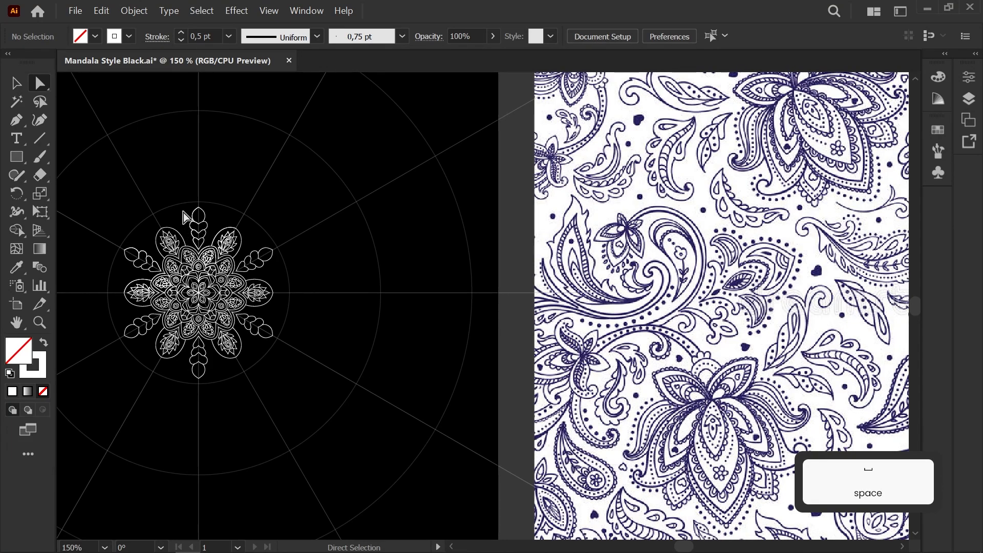
Paint a teardrop inside the pointed petal at the end of the heart stack
scroll(186, 215, "up", 9)
key("b")
scroll(353, 297, "down", 2)
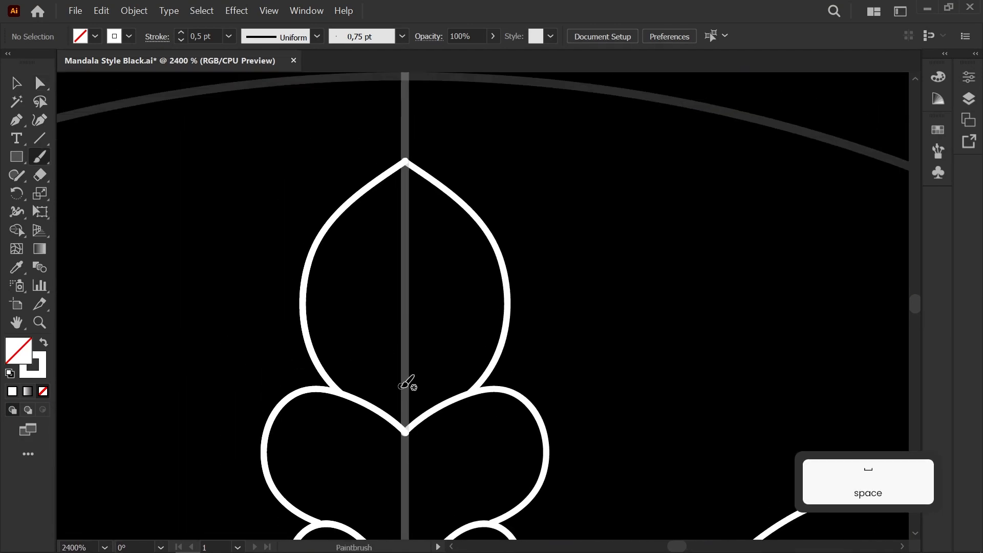
left_click_drag(364, 277, 405, 205)
Paint two mirrored pairs of small circles inside the largest heart and one pair inside the smallest heart
left_click_drag(340, 404, 384, 162)
scroll(366, 202, "up", 2)
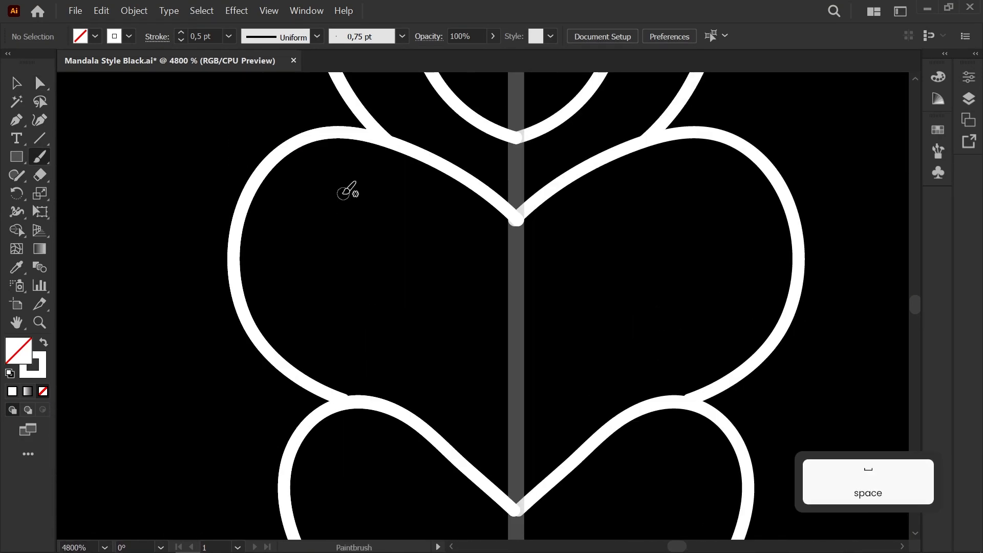
left_click_drag(381, 195, 349, 190)
left_click_drag(408, 346, 417, 290)
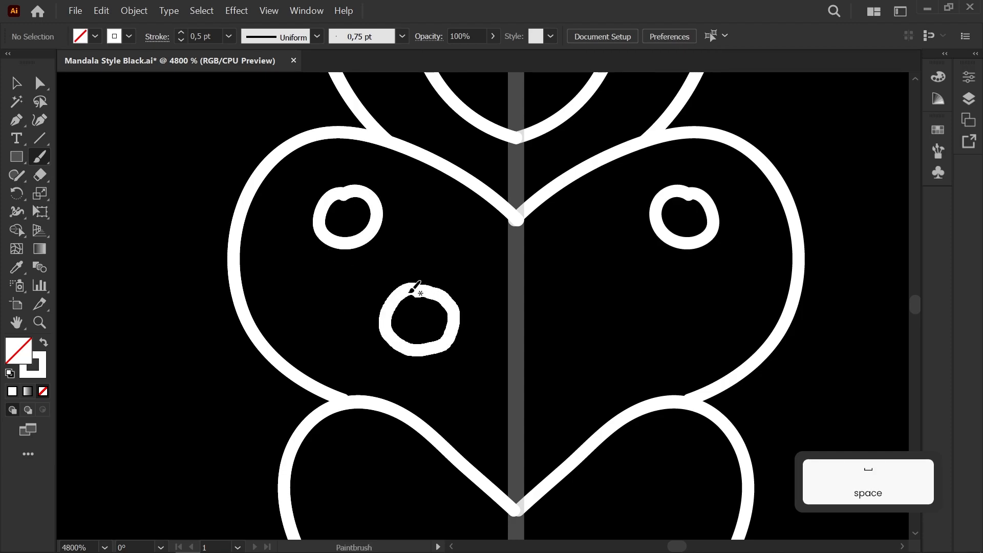
scroll(410, 307, "down", 2)
scroll(428, 296, "up", 2)
left_click_drag(391, 252, 358, 252)
scroll(401, 345, "down", 10)
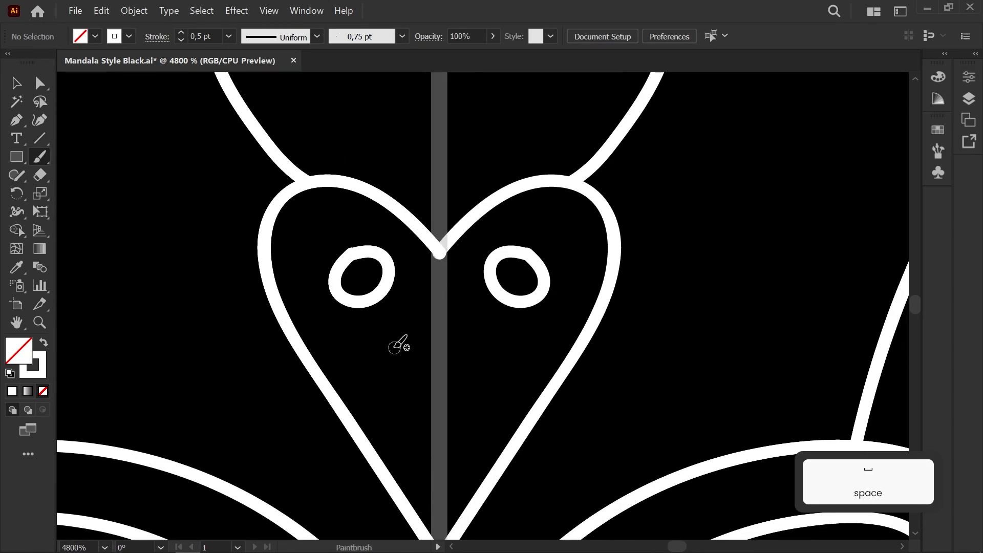
scroll(233, 286, "down", 1)
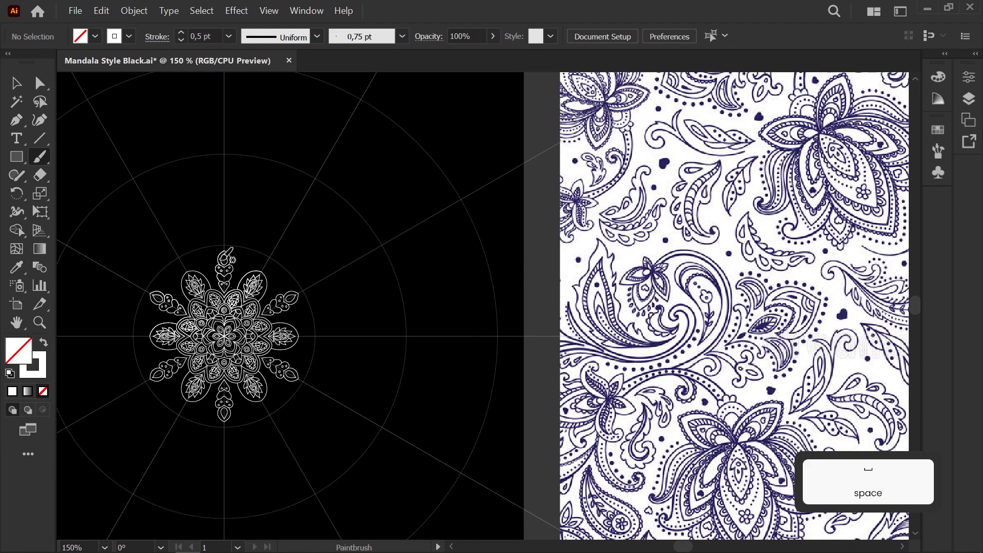
mouse_move(290, 300)
left_mouse_down()
mouse_move(221, 305)
mouse_move(272, 367)
mouse_move(579, 378)
mouse_move(790, 406)
left_mouse_up()
Try a V-shaped line and a curved line across the middle heart, then undo both
scroll(267, 367, "up", 6)
scroll(251, 241, "up", 4)
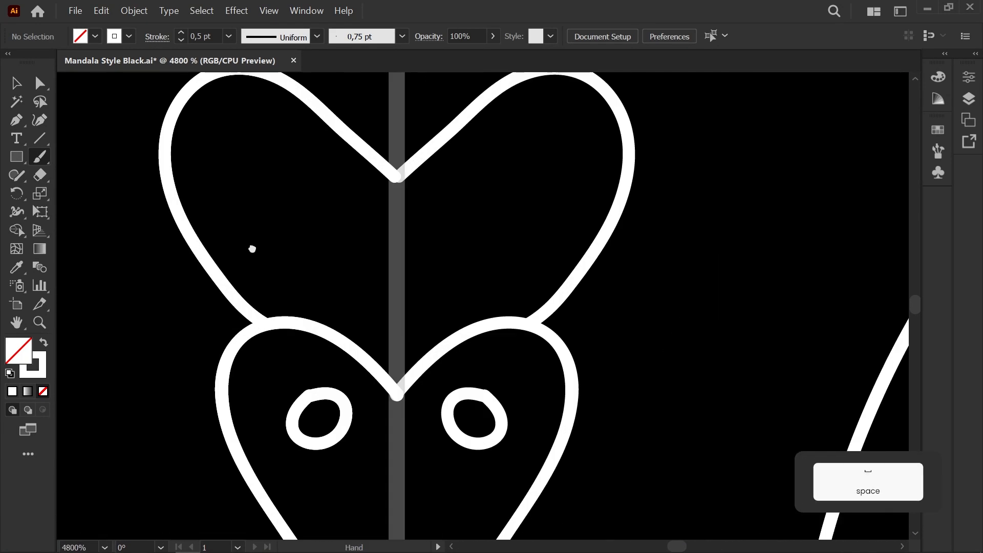
left_click_drag(250, 241, 314, 339)
left_click_drag(460, 340, 439, 327)
left_click_drag(254, 199, 247, 200)
left_click_drag(459, 409, 239, 311)
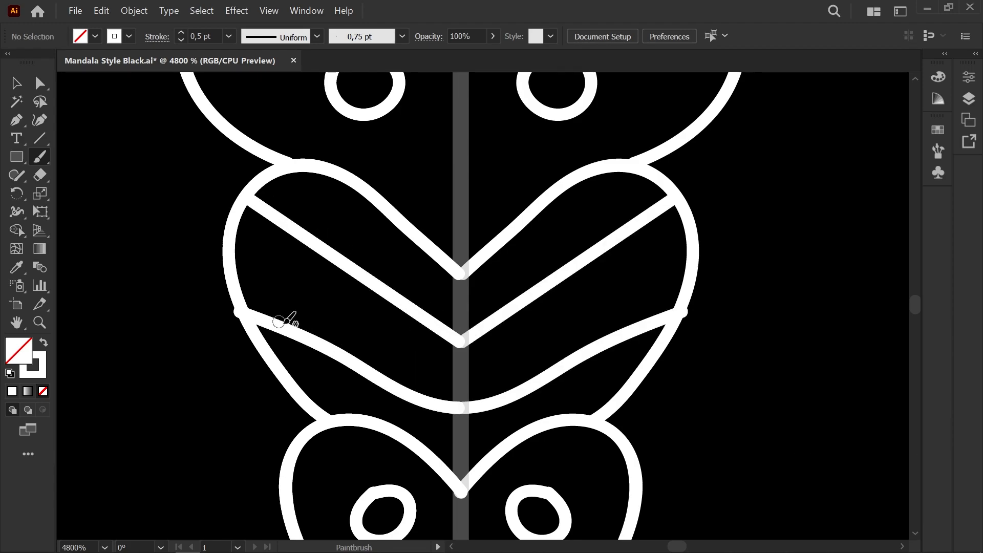
scroll(302, 333, "down", 1)
key("ctrl+z")
key("ctrl+z")
scroll(379, 331, "up", 1)
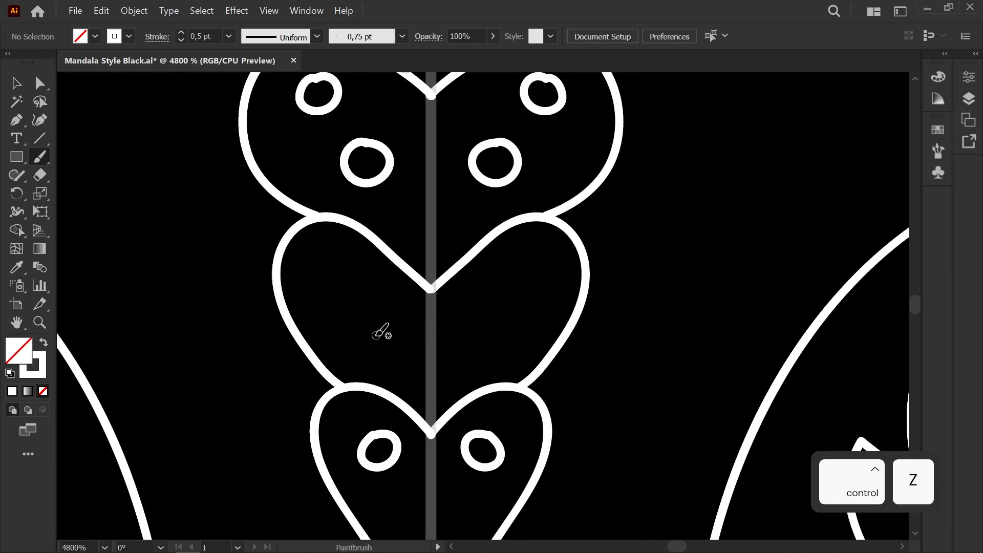
key("ctrl+z")
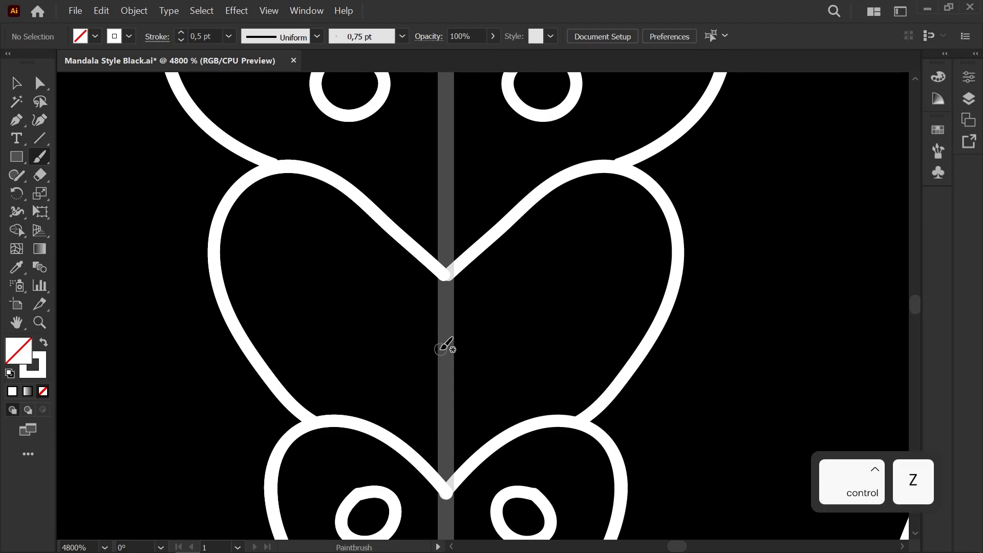
Paint an inner heart-shaped outline inside the middle heart and align its end points with the vertical guide
left_click_drag(415, 411, 440, 429)
key("a")
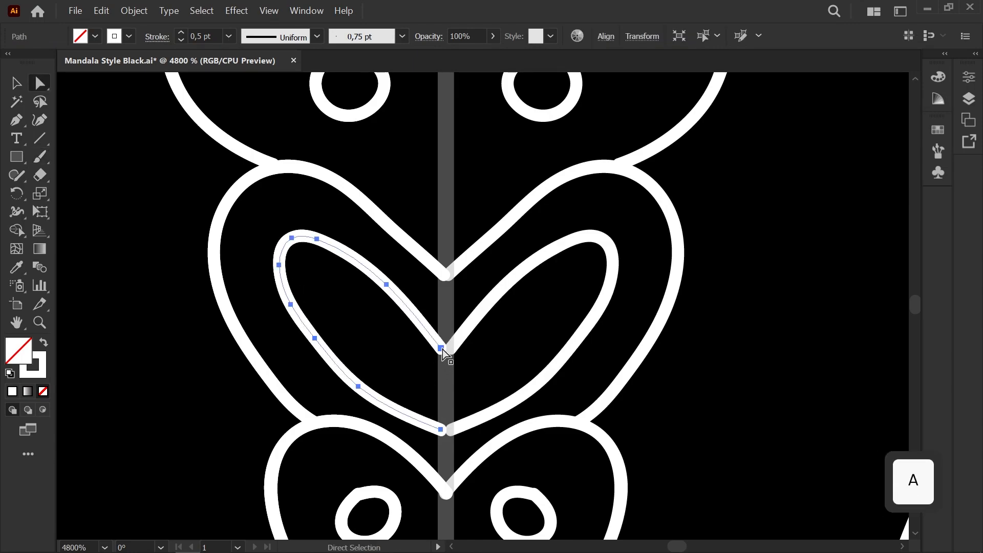
left_click(448, 347)
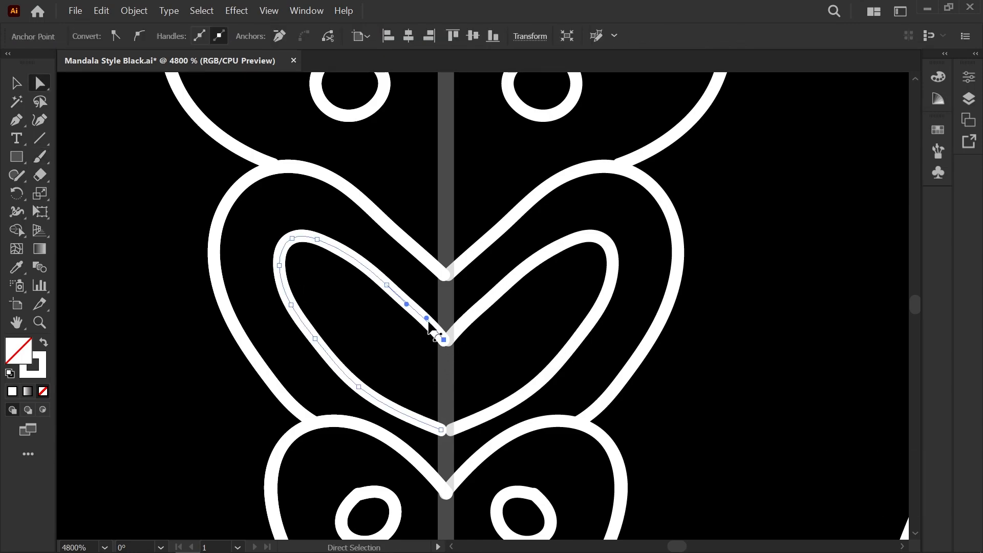
left_click_drag(445, 431, 454, 431)
left_click_drag(386, 405, 386, 401)
left_click_drag(444, 429, 450, 428)
left_click(421, 368)
scroll(421, 360, "down", 5)
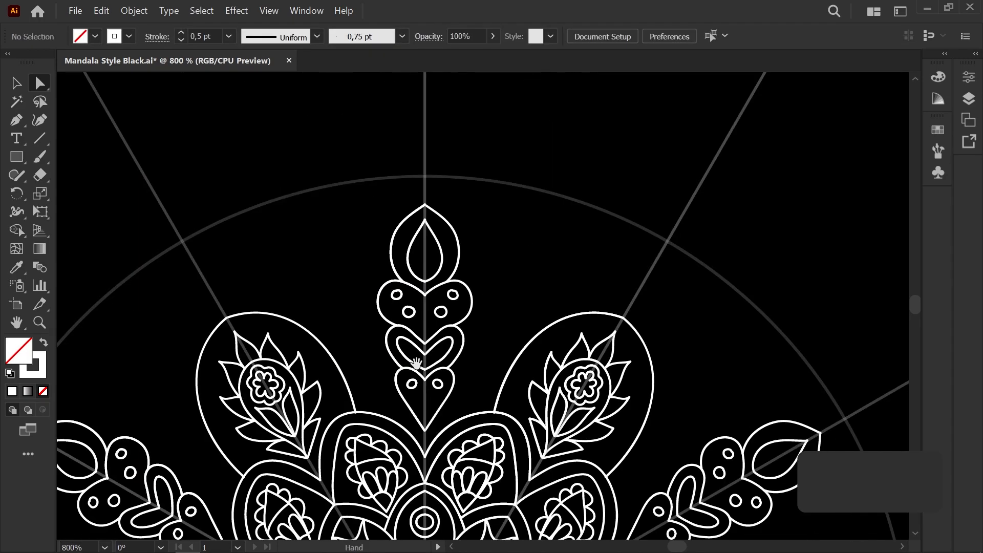
Nudge the tips of the topmost pointed petal and its inner teardrop into line with the vertical guide
left_click_drag(428, 211, 417, 244)
scroll(415, 245, "up", 6)
left_click_drag(412, 303, 410, 302)
left_click(410, 185)
left_click_drag(410, 183, 409, 183)
left_click(407, 243)
scroll(408, 243, "down", 5)
Adjust the end anchor points of the upper small circle in the largest heart to smooth its join
left_click_drag(408, 243, 396, 158)
scroll(361, 261, "up", 5)
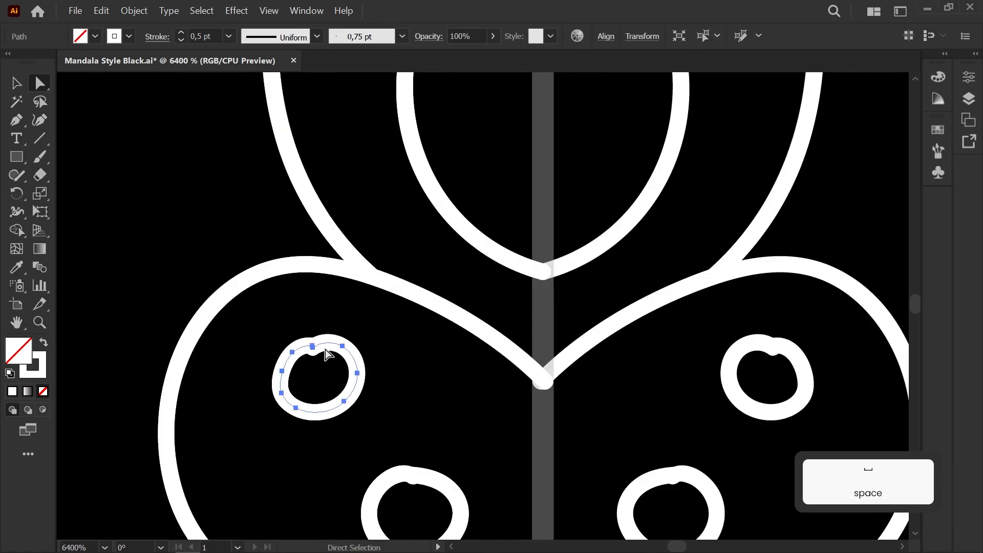
left_click(313, 346)
scroll(393, 269, "up", 4)
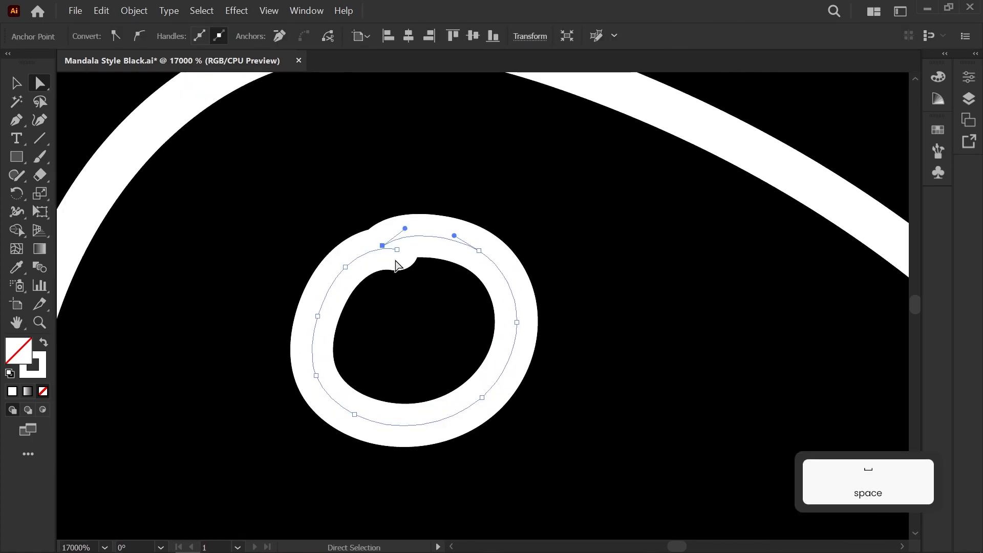
left_click_drag(405, 242, 389, 241)
left_click(403, 292)
scroll(409, 295, "down", 5)
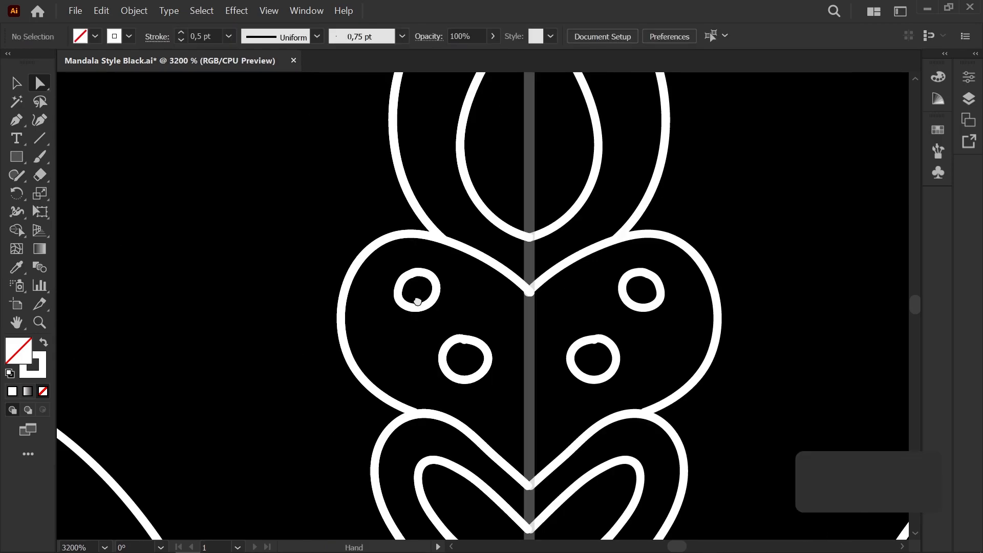
Nudge the end anchor point of the lower small circle in the largest heart to smooth its join
left_click_drag(417, 299, 374, 277)
scroll(417, 302, "up", 2)
scroll(421, 309, "up", 2)
left_click(448, 306)
left_click_drag(461, 304, 454, 302)
left_click(487, 258)
scroll(487, 259, "down", 4)
left_click_drag(505, 358, 436, 328)
scroll(333, 287, "up", 1)
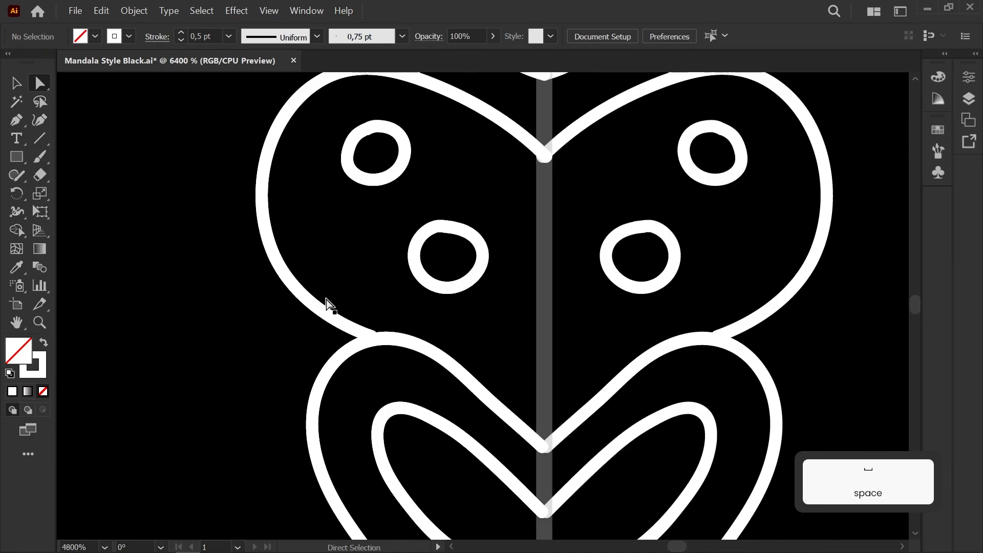
Nudge the end points at the hearts' upper notches into line with the vertical guide
scroll(326, 299, "up", 3)
left_click(505, 447)
left_click_drag(503, 448, 506, 453)
left_click(543, 404)
left_click_drag(533, 400, 409, 173)
left_click(504, 318)
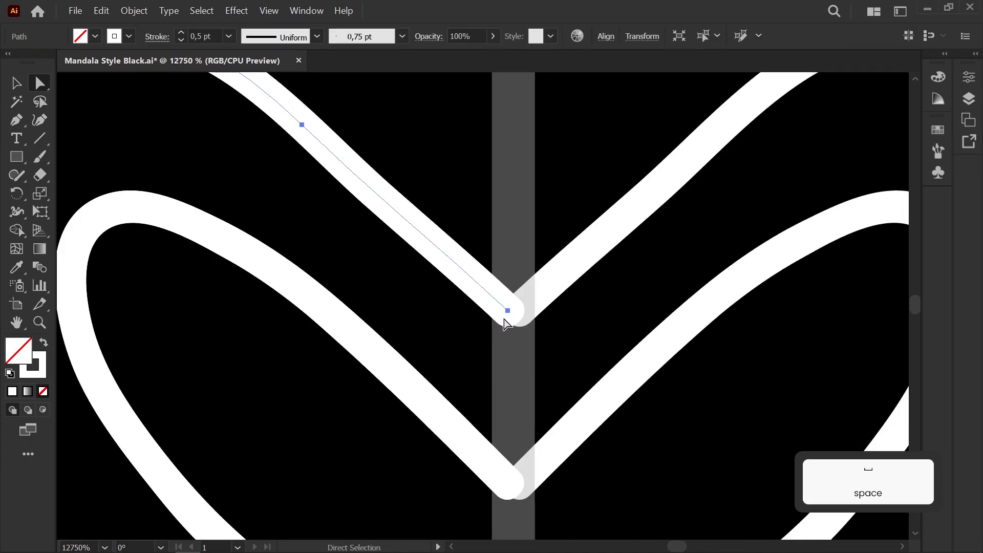
left_click_drag(507, 310, 514, 315)
left_click_drag(525, 497, 493, 266)
left_click(475, 338)
left_click(514, 389)
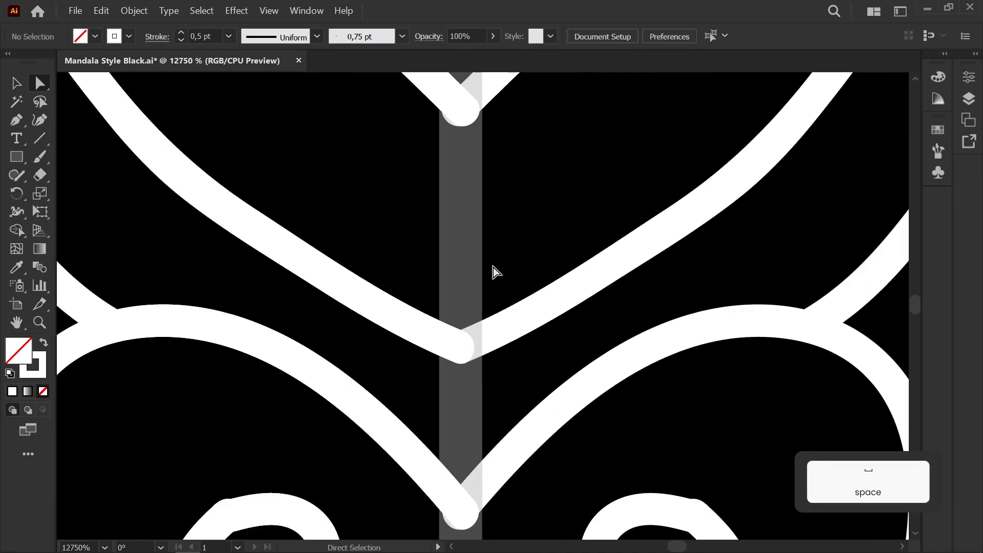
Paint a row of rounded petals up the left side of the stacked hearts, finishing with a pointed petal at the vertical guide
scroll(493, 267, "down", 12)
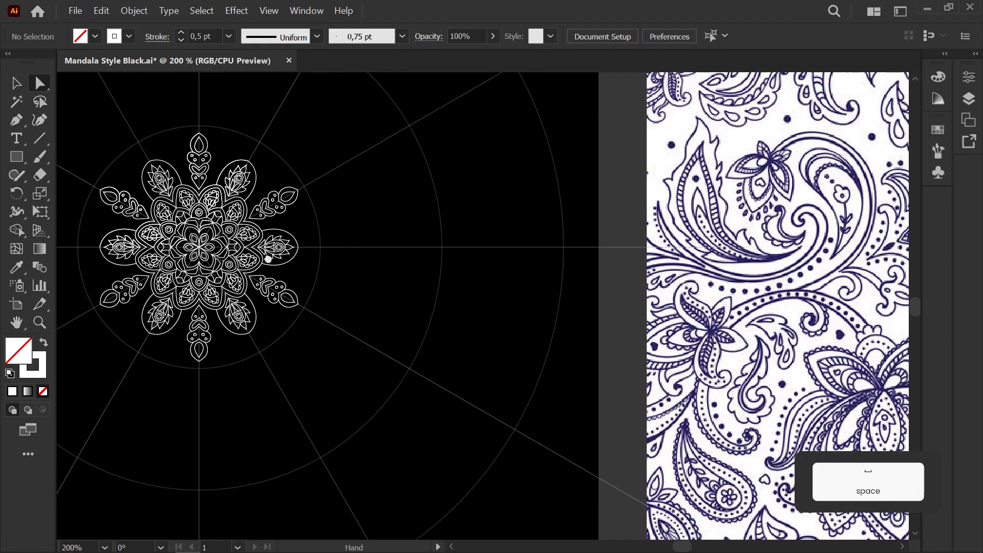
left_click_drag(267, 259, 202, 272)
scroll(202, 271, "down", 1)
scroll(140, 191, "up", 6)
left_click_drag(141, 213, 307, 219)
scroll(307, 219, "up", 1)
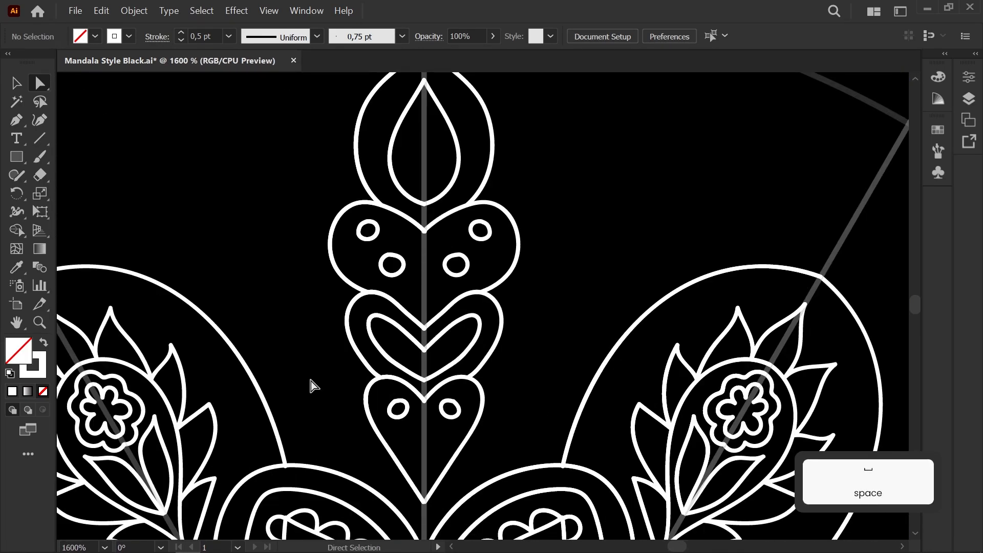
key("b")
left_click_drag(364, 393, 288, 308)
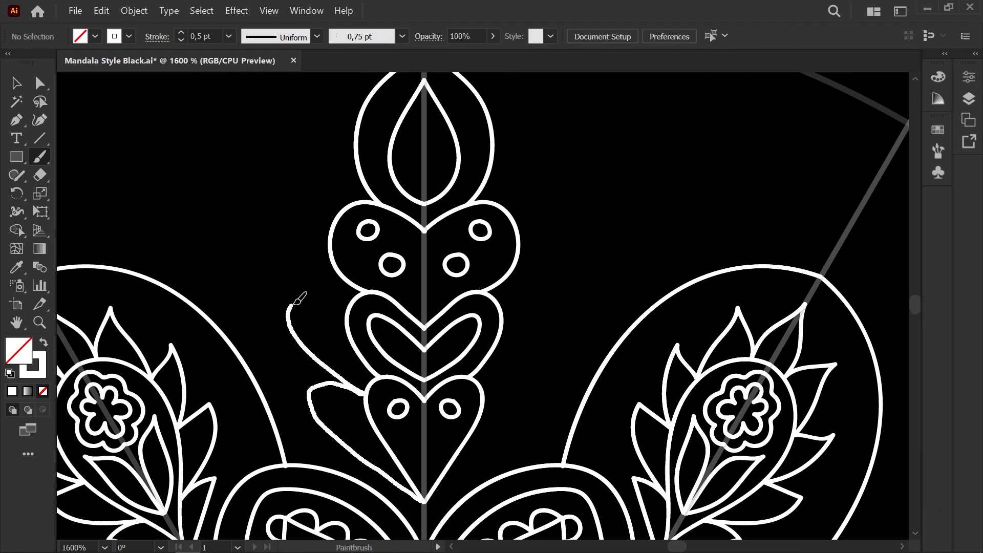
key("space")
left_click_drag(340, 204, 424, 349)
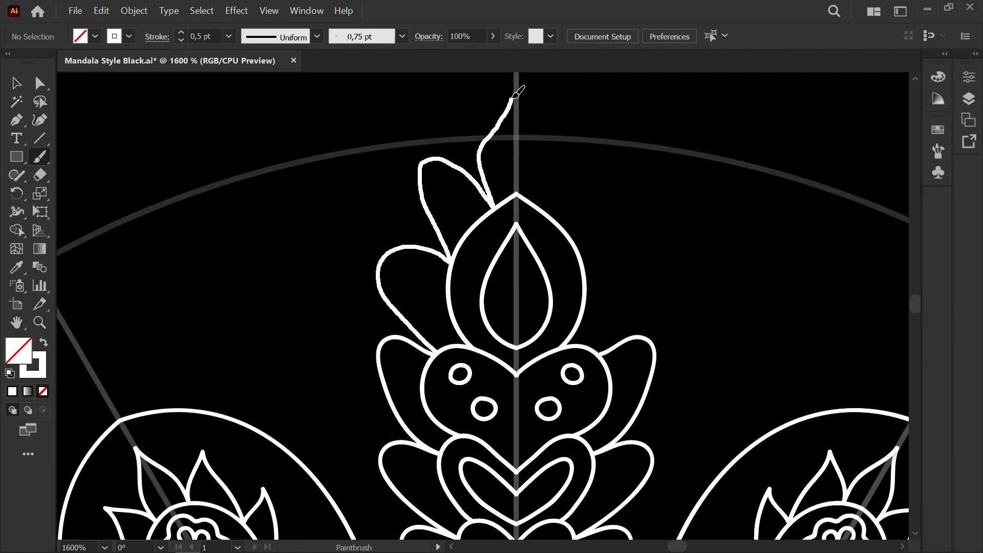
scroll(517, 95, "down", 2)
scroll(518, 103, "up", 5)
key("a")
scroll(528, 205, "down", 7)
Paint a large arch around the heart stack, from the neighbouring oval petal up to the vertical guide
key("space")
left_click_drag(510, 225, 435, 195)
scroll(444, 267, "down", 3)
key("space")
left_click_drag(450, 289, 191, 284)
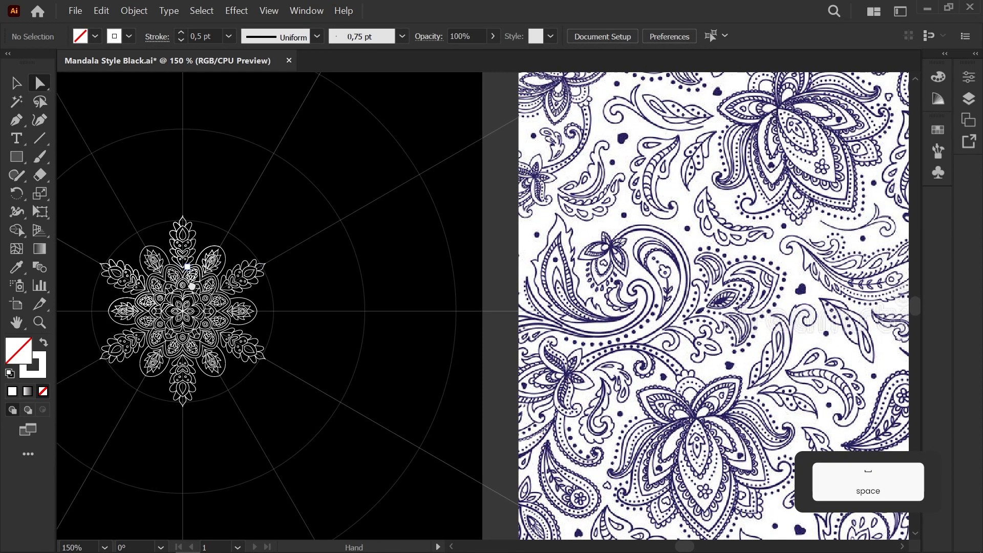
scroll(190, 284, "up", 4)
scroll(160, 244, "up", 3)
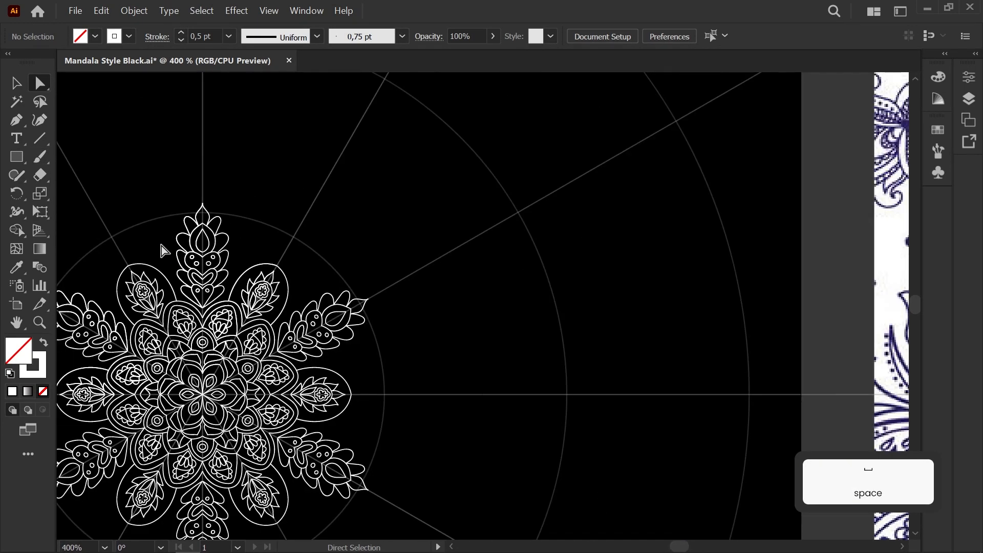
left_click_drag(141, 252, 239, 342)
key("b")
scroll(283, 419, "up", 1)
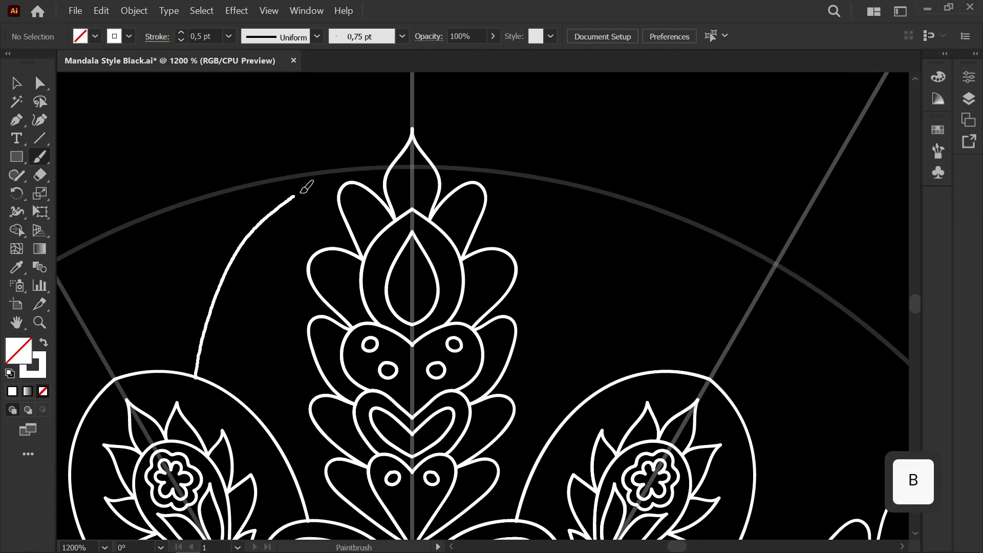
left_click_drag(415, 82, 417, 80)
key("ctrl+z")
mouse_move(309, 128)
left_mouse_down()
mouse_move(406, 88)
mouse_move(447, 123)
left_mouse_up()
Inspect the arch's top end point at the vertical guide and review the whole mandala
scroll(406, 87, "up", 3)
key("a")
left_click(446, 110)
left_click(410, 170)
scroll(410, 170, "down", 5)
left_click_drag(329, 289, 380, 218)
scroll(379, 218, "up", 4)
scroll(379, 218, "down", 2)
left_click_drag(370, 254, 297, 219)
scroll(298, 219, "down", 8)
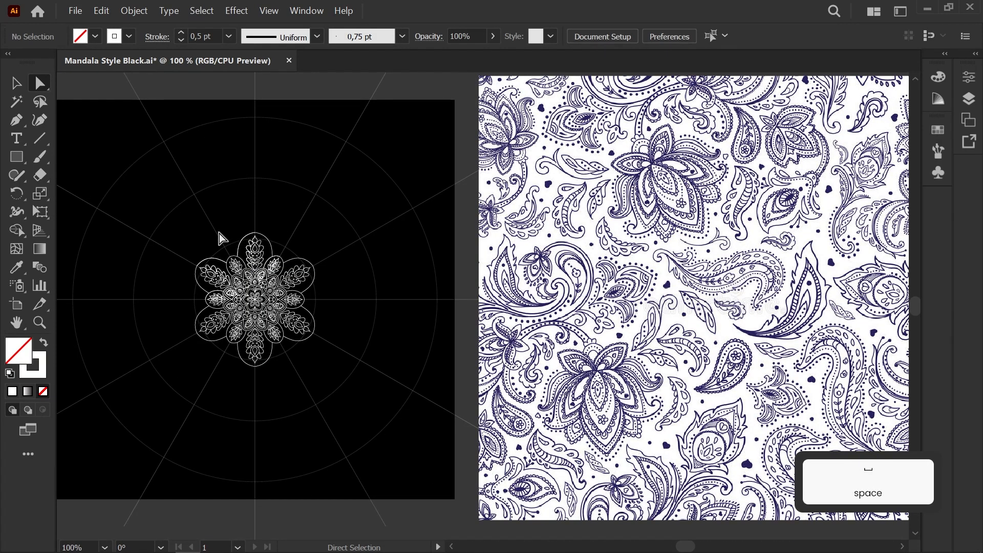
Paint two small leaf outlines inside the arch, left of the heart stack, undoing a false first attempt
scroll(221, 241, "up", 10)
key("b")
left_click_drag(333, 299, 370, 265)
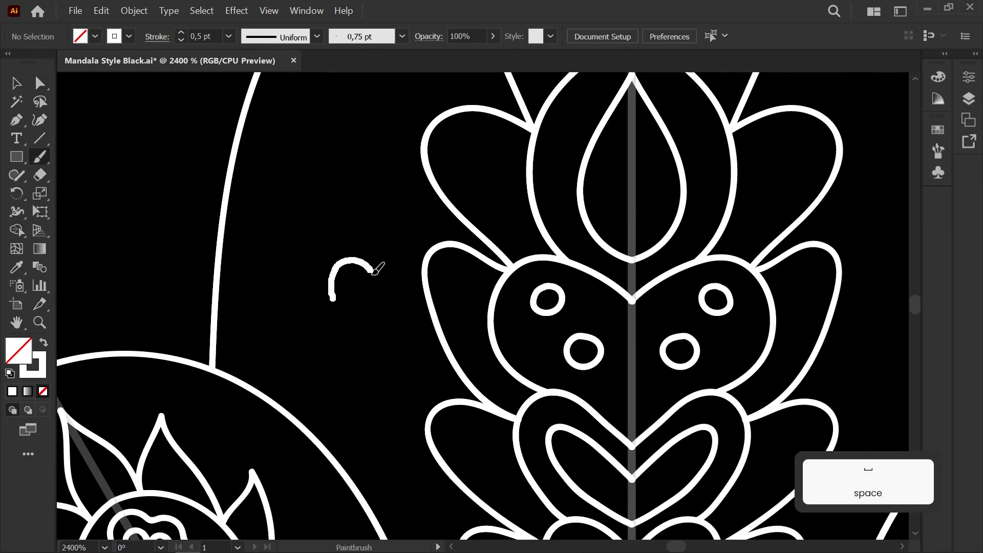
mouse_move(299, 321)
left_mouse_down()
mouse_move(261, 271)
mouse_move(357, 242)
left_mouse_up()
key("ctrl+z")
left_click_drag(313, 311, 312, 310)
key("space")
left_click_drag(296, 228, 297, 363)
left_click_drag(416, 207, 362, 126)
left_click_drag(413, 188, 416, 206)
Paint one small leaf near the arch's top and another between the two existing leaves on its left side
key("space")
mouse_move(407, 246)
left_mouse_down()
mouse_move(355, 323)
mouse_move(307, 433)
left_mouse_up()
mouse_move(377, 225)
left_mouse_down()
mouse_move(450, 174)
mouse_move(380, 224)
mouse_move(414, 111)
left_mouse_up()
scroll(414, 111, "down", 4)
scroll(390, 168, "up", 4)
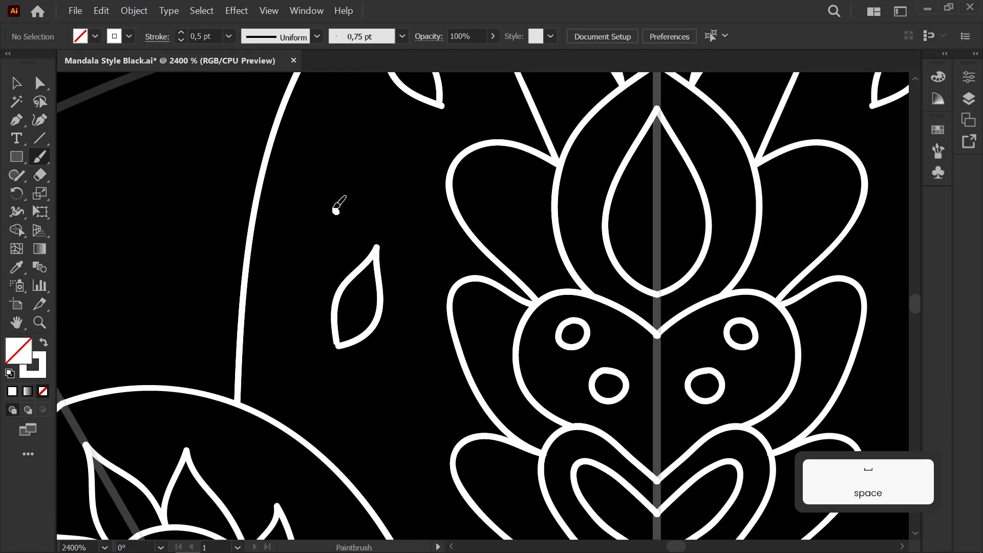
left_click_drag(360, 180, 338, 212)
Paint a small leaf low inside the arch beside the lower hearts, undoing and redrawing the first attempt
key("space")
left_click_drag(375, 312, 270, 123)
left_click_drag(318, 302, 275, 221)
key("ctrl+z")
mouse_move(302, 284)
left_mouse_down()
mouse_move(284, 261)
mouse_move(302, 282)
left_mouse_up()
Check the new leaf outlines' end anchor points and nudge one to tidy its tip
scroll(338, 200, "down", 4)
key("space")
mouse_move(336, 197)
left_mouse_down()
mouse_move(397, 249)
mouse_move(434, 238)
left_mouse_up()
scroll(403, 246, "up", 6)
key("a")
left_click(429, 233)
left_click(468, 225)
key("space")
left_click_drag(512, 102, 417, 338)
left_click(428, 256)
left_click_drag(398, 259, 393, 262)
left_click(489, 286)
Paint a scalloped border along the outside of the arch's left half, ending at the vertical guide
scroll(490, 287, "down", 4)
key("space")
left_click_drag(481, 327, 498, 160)
scroll(498, 161, "down", 5)
key("space")
mouse_move(534, 234)
left_mouse_down()
mouse_move(285, 256)
mouse_move(218, 290)
mouse_move(256, 248)
left_mouse_up()
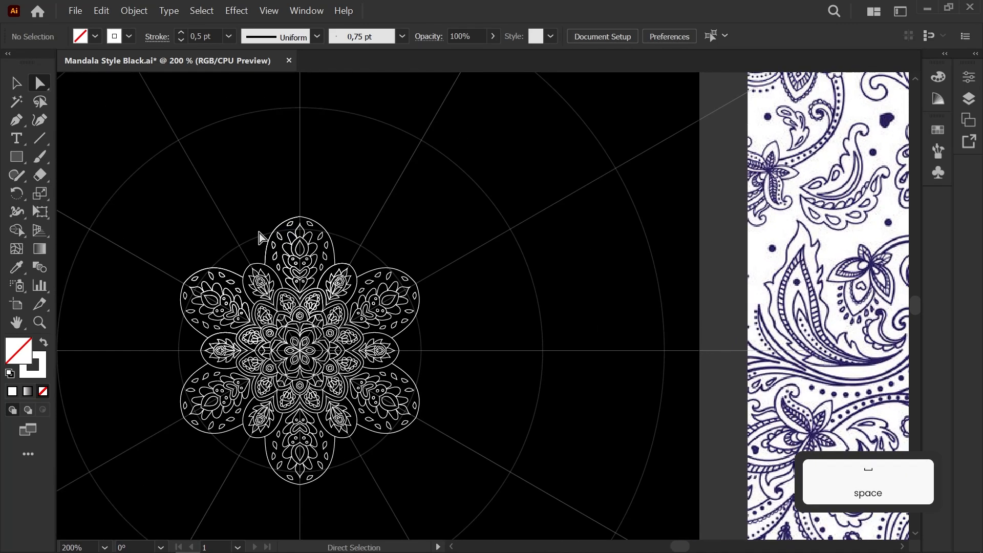
scroll(257, 247, "up", 6)
key("b")
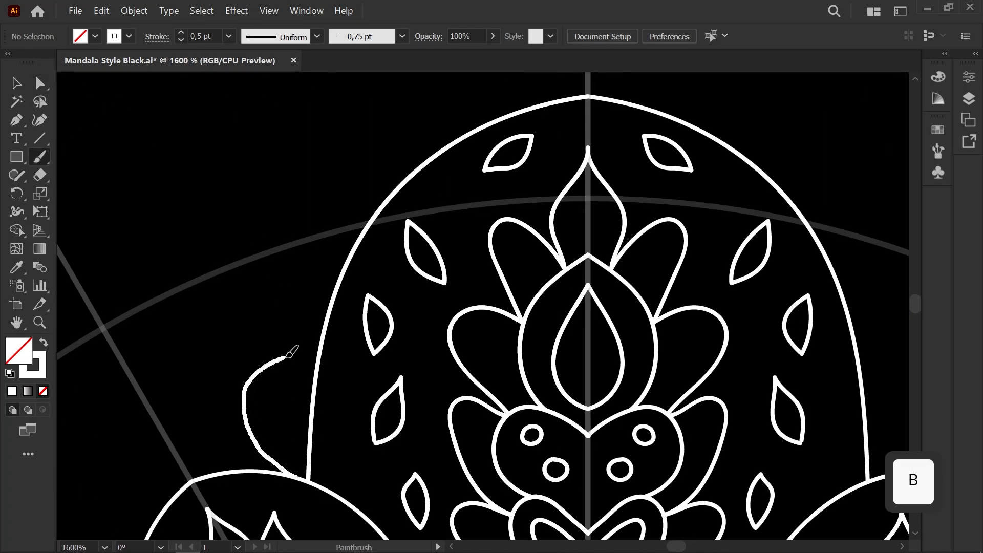
mouse_move(286, 357)
left_mouse_down()
mouse_move(269, 312)
mouse_move(302, 239)
left_mouse_up()
left_click_drag(523, 76, 588, 42)
key("space")
left_click_drag(601, 80, 577, 221)
Examine the join between the border's two lowest scallops and select its anchor points
scroll(277, 493, "up", 1)
left_click_drag(276, 492, 383, 256)
scroll(381, 262, "up", 2)
key("a")
left_click(318, 284)
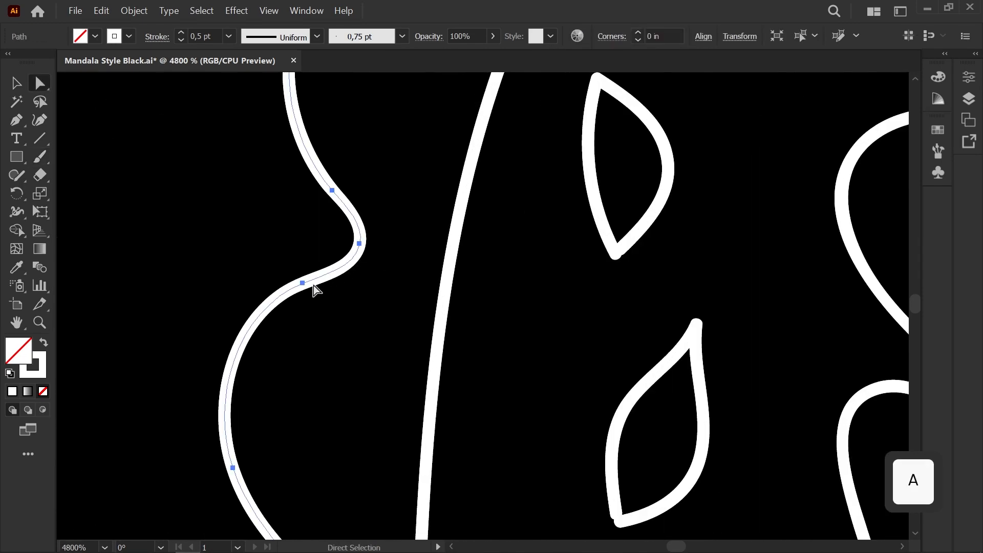
left_click(303, 283)
left_click(333, 191)
left_click(390, 228)
Paint a rounded petal loop against the arch inside each of the border's three lowest scallops
scroll(390, 229, "down", 4)
scroll(397, 269, "up", 3)
key("b")
left_click_drag(393, 386, 375, 375)
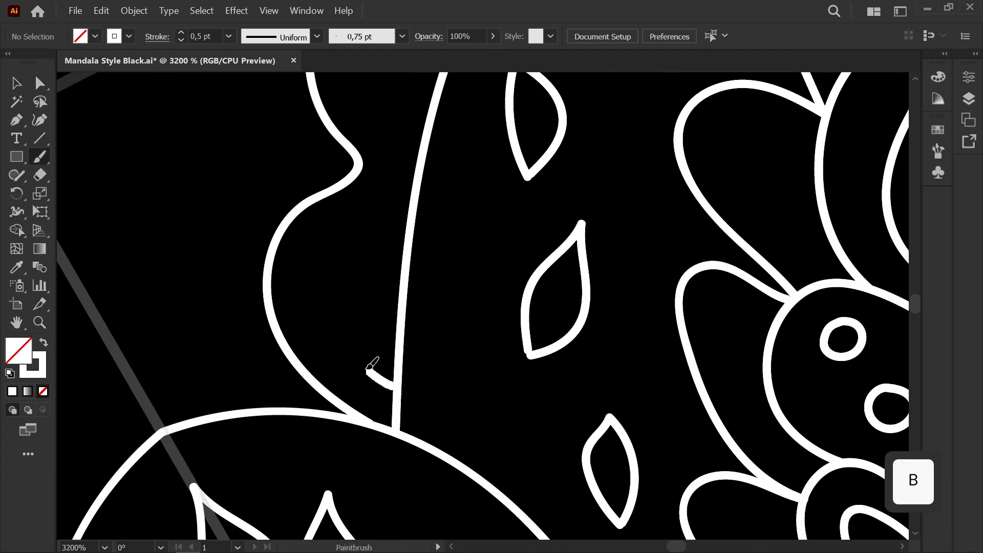
key("space")
left_click_drag(408, 294, 390, 395)
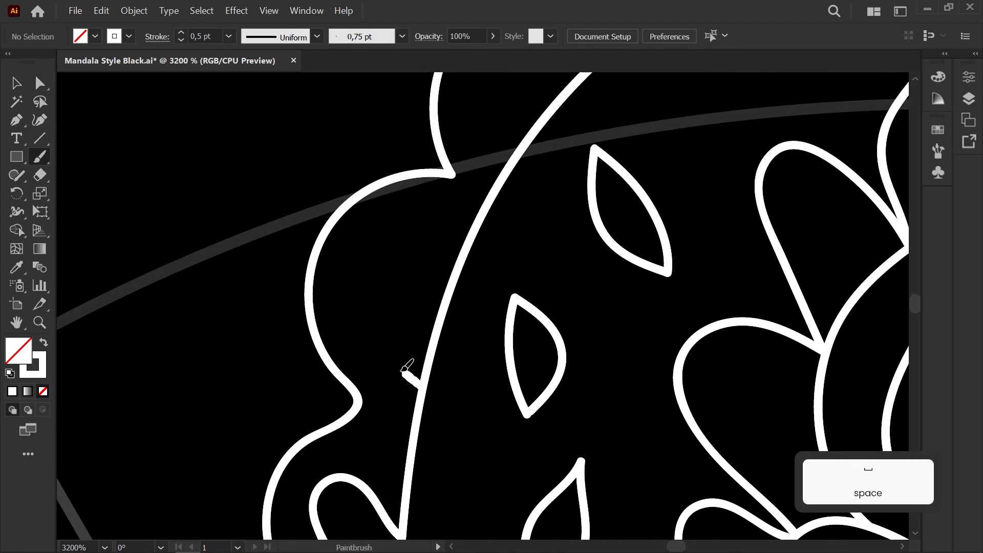
left_click_drag(442, 311, 401, 360)
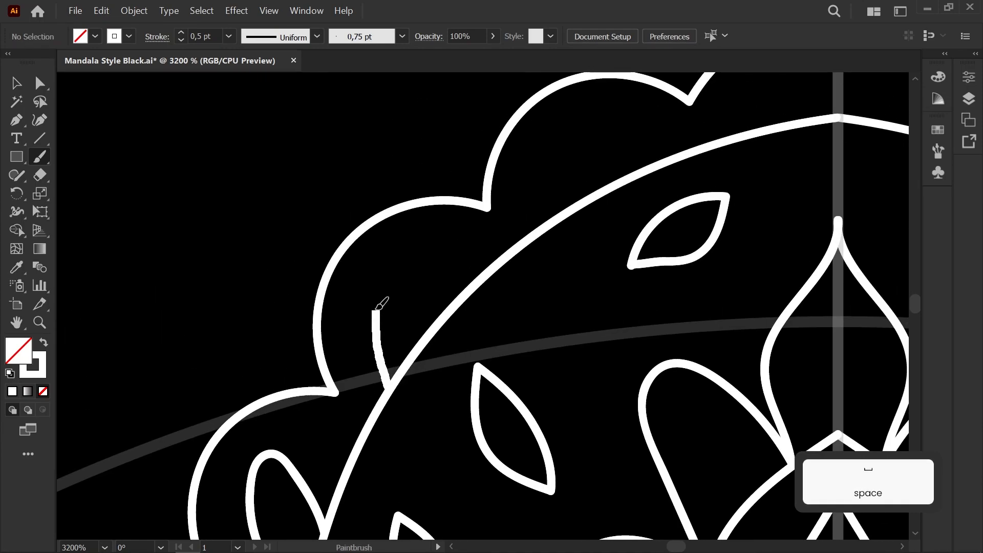
left_click_drag(436, 316, 436, 324)
Paint petal loops in the upper scallops up to the vertical guide, redrawing the topmost one after an undo
key("space")
left_click_drag(539, 223, 342, 368)
left_click_drag(356, 367, 350, 313)
left_click_drag(407, 332, 405, 332)
key("space")
mouse_move(549, 330)
left_mouse_down()
mouse_move(413, 360)
mouse_move(402, 373)
left_mouse_up()
left_click_drag(432, 314, 443, 275)
key("ctrl+z")
mouse_move(452, 309)
left_mouse_down()
mouse_move(456, 275)
mouse_move(494, 237)
left_mouse_up()
Nudge the end anchor point at the top of the scalloped border into line with the vertical guide
scroll(215, 358, "up", 1)
left_click_drag(215, 358, 487, 229)
scroll(453, 267, "up", 1)
key("a")
left_click(593, 245)
left_click_drag(593, 245, 601, 250)
left_click(625, 309)
Review the finished scalloped petals and how they sit in the whole mandala
scroll(625, 309, "down", 2)
left_click_drag(526, 412, 584, 178)
scroll(584, 178, "down", 5)
left_click_drag(560, 236, 393, 236)
scroll(353, 193, "up", 3)
left_click_drag(592, 340, 469, 230)
scroll(485, 226, "down", 5)
left_click_drag(506, 281, 421, 250)
scroll(421, 251, "down", 1)
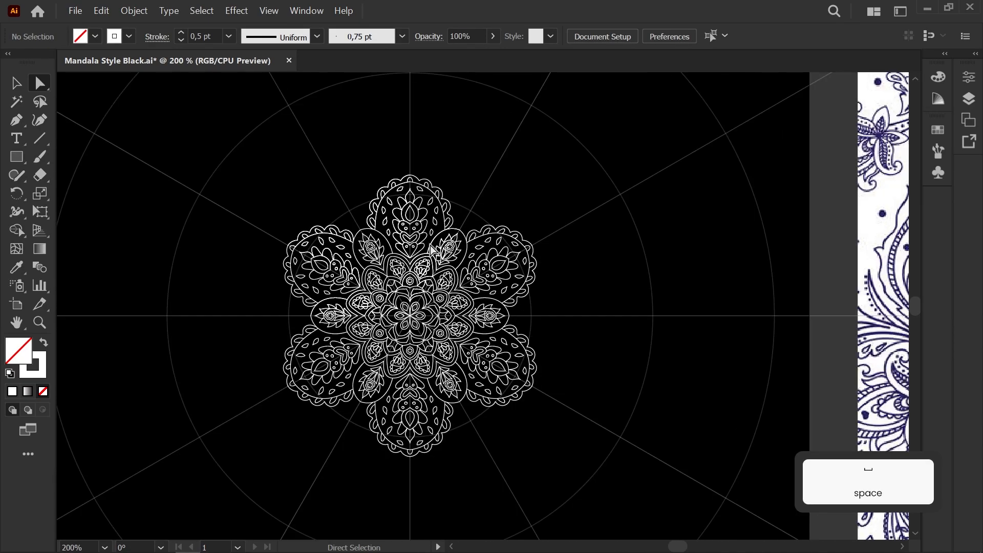
scroll(466, 167, "up", 1)
scroll(467, 167, "down", 2)
left_click_drag(466, 228, 317, 270)
Try small arcs across the petal loop in the lowest scallop with the Paintbrush and undo them
scroll(317, 270, "up", 5)
key("b")
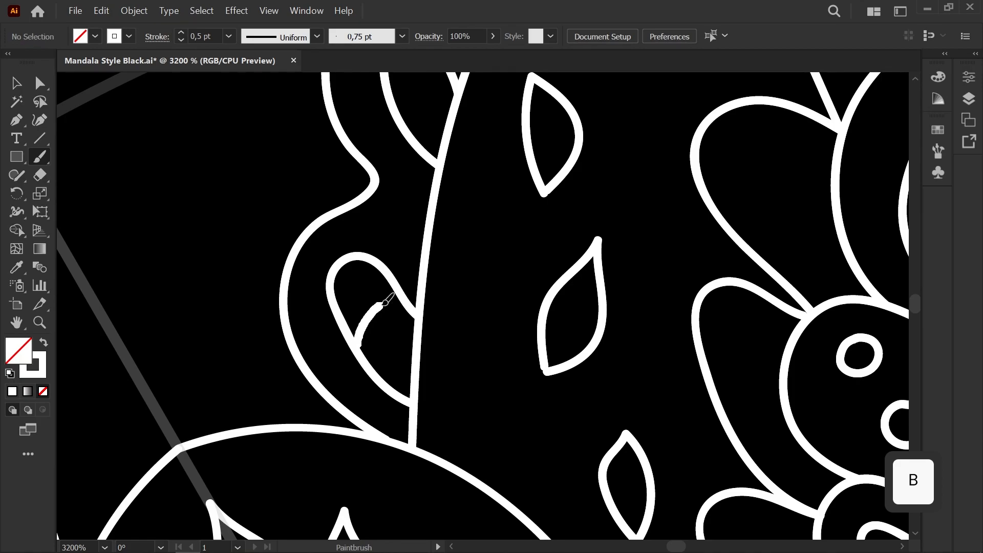
left_click_drag(381, 305, 384, 307)
key("ctrl+z")
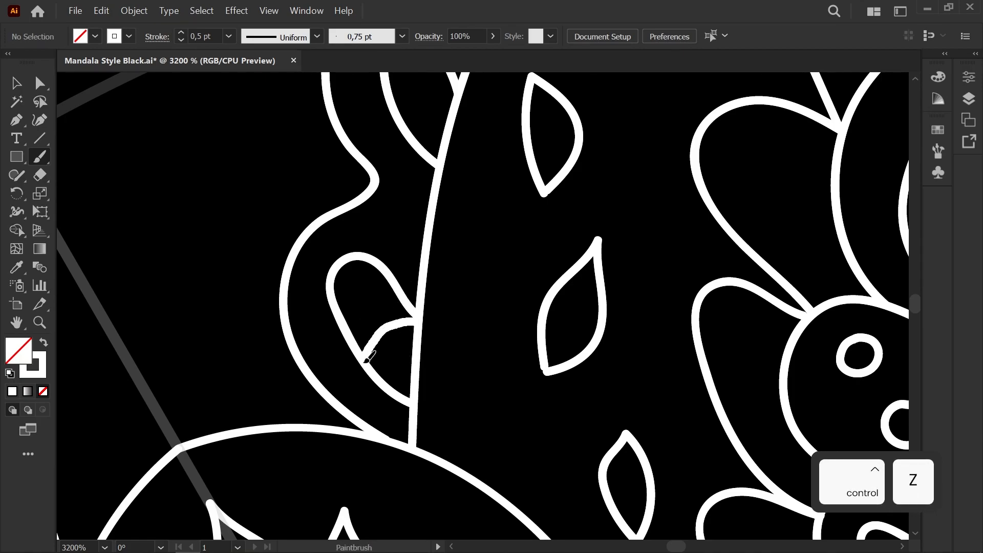
key("ctrl+z")
Paint small arcs across the bases of the petal loops in each scallop up to the vertical guide
key("space")
left_click_drag(438, 164, 422, 327)
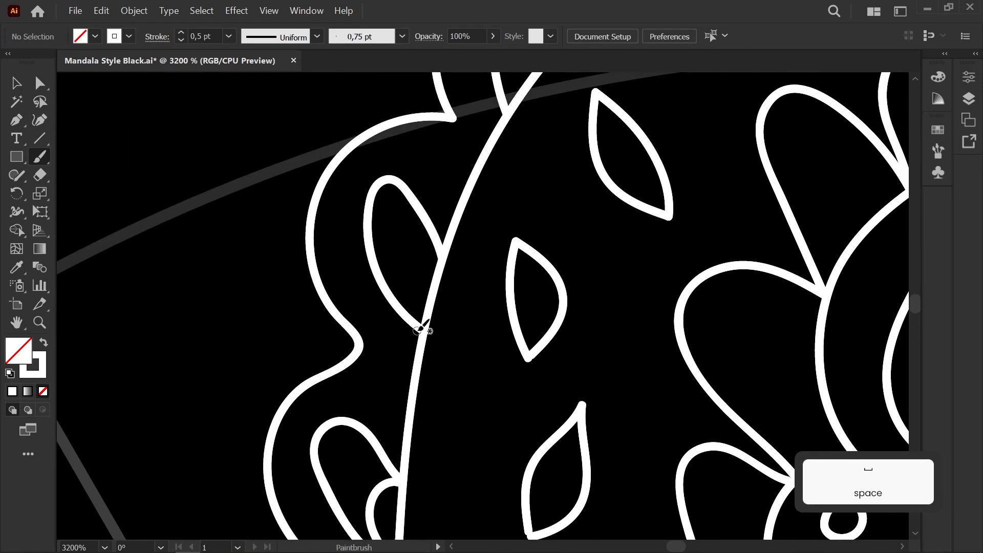
left_click_drag(428, 253, 436, 256)
key("space")
left_click_drag(427, 252, 355, 473)
left_click_drag(434, 323, 481, 272)
key("space")
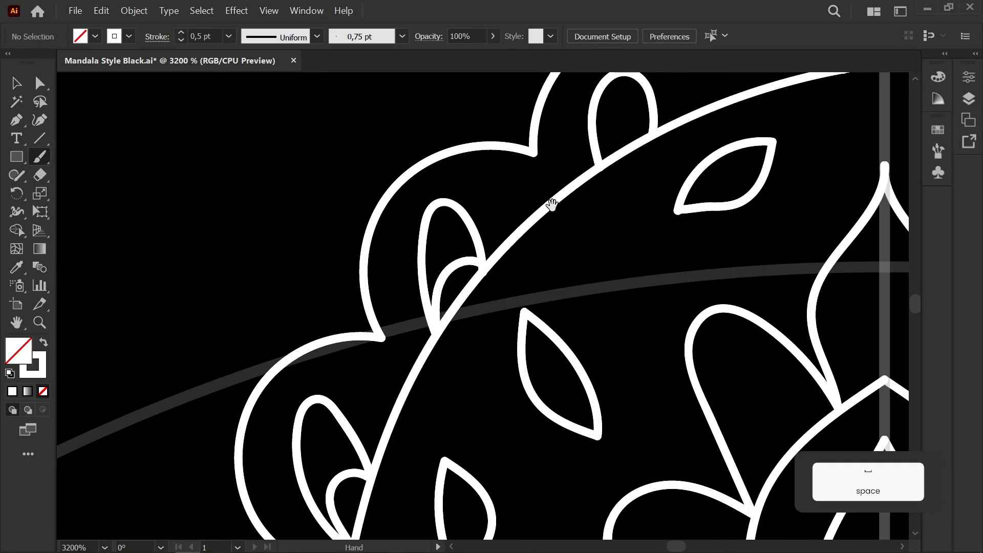
left_click_drag(550, 203, 371, 355)
left_click_drag(470, 276, 474, 282)
left_click_drag(513, 293, 301, 366)
left_click_drag(453, 290, 493, 263)
Align the end anchor at the top of the uppermost petal loop with the vertical guide using Direct Selection
scroll(487, 185, "up", 1)
key("a")
left_click(494, 239)
left_click_drag(487, 230, 522, 272)
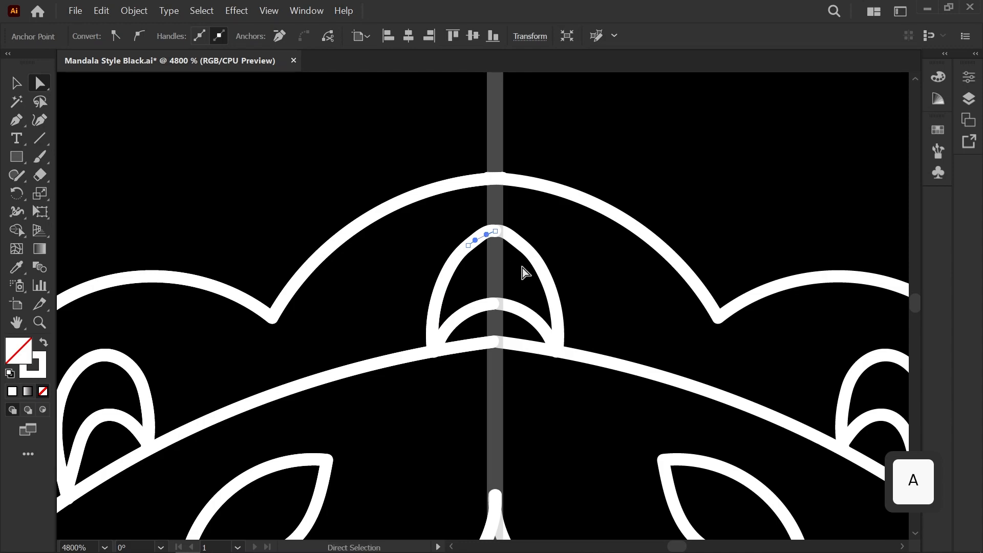
left_click(522, 271)
left_click(495, 230)
left_click(494, 230)
Fine-tune the anchors near the top of the uppermost petal loop, undoing the last adjustment
left_click_drag(488, 230, 237, 286)
left_click(435, 265)
left_click(469, 247)
left_click(424, 263)
left_click(450, 265)
key("ctrl+z")
left_click(485, 266)
Paint half of a large pointed leaf along the diagonal guide outside the scalloped border, redrawing it after an undo
scroll(484, 265, "down", 5)
scroll(432, 241, "down", 6)
scroll(402, 287, "up", 1)
scroll(236, 285, "up", 5)
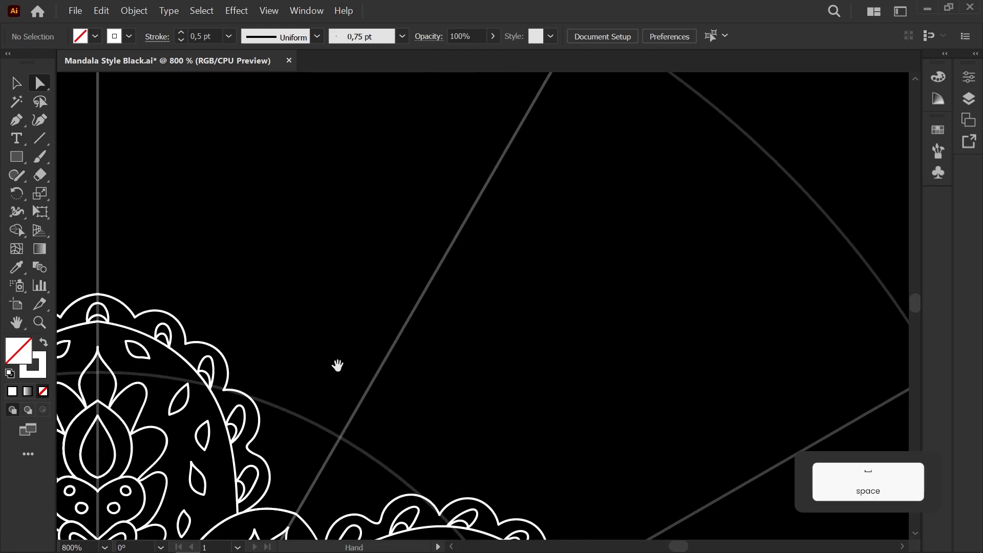
key("b")
left_click_drag(460, 205, 328, 460)
key("ctrl+z")
left_click_drag(432, 206, 494, 173)
Move the leaf outline outward along the diagonal guide so its base leaves the guide circle
scroll(410, 238, "down", 5)
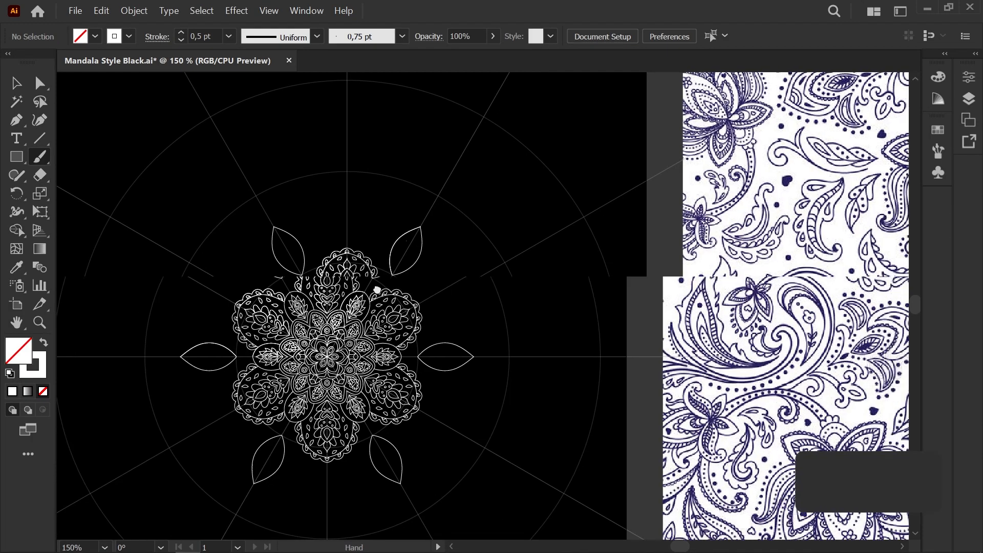
left_click_drag(414, 285, 256, 335)
scroll(236, 310, "up", 5)
scroll(225, 296, "down", 5)
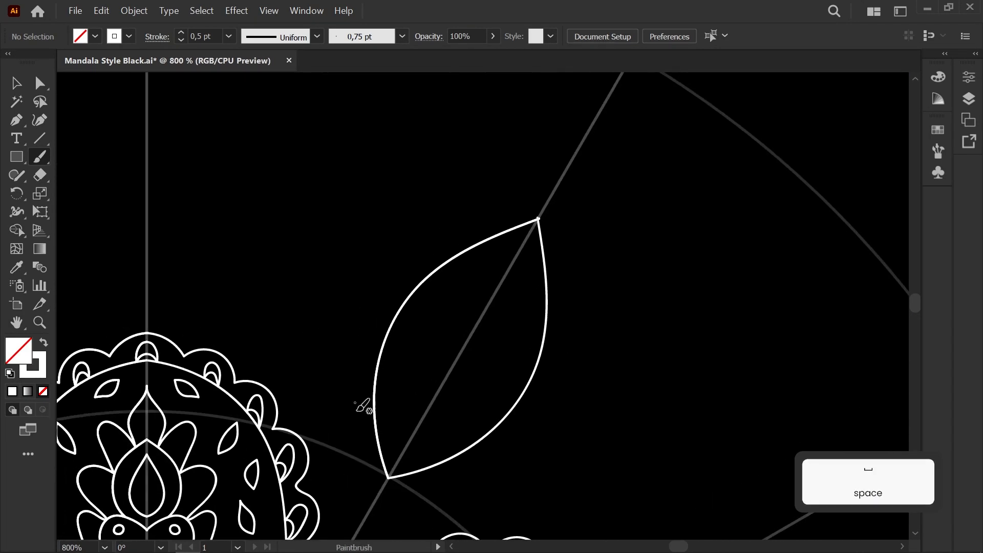
scroll(123, 297, "up", 5)
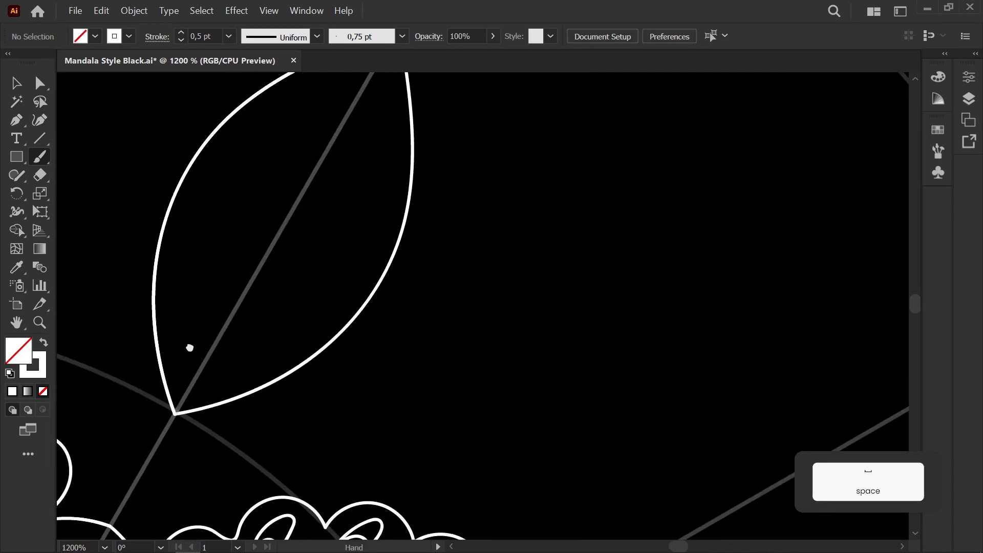
left_click_drag(149, 329, 292, 330)
key("a")
left_click_drag(335, 251, 354, 230)
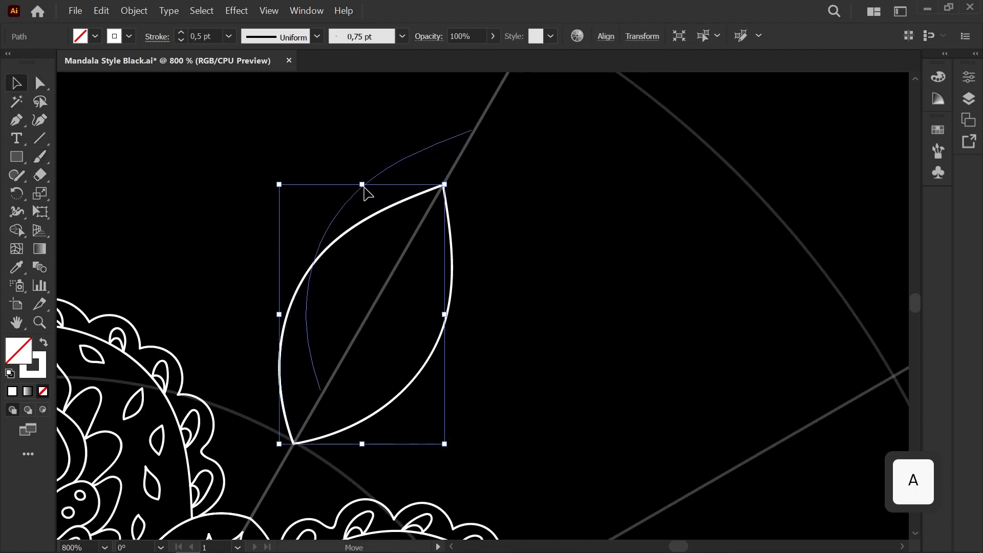
left_click_drag(364, 188, 371, 180)
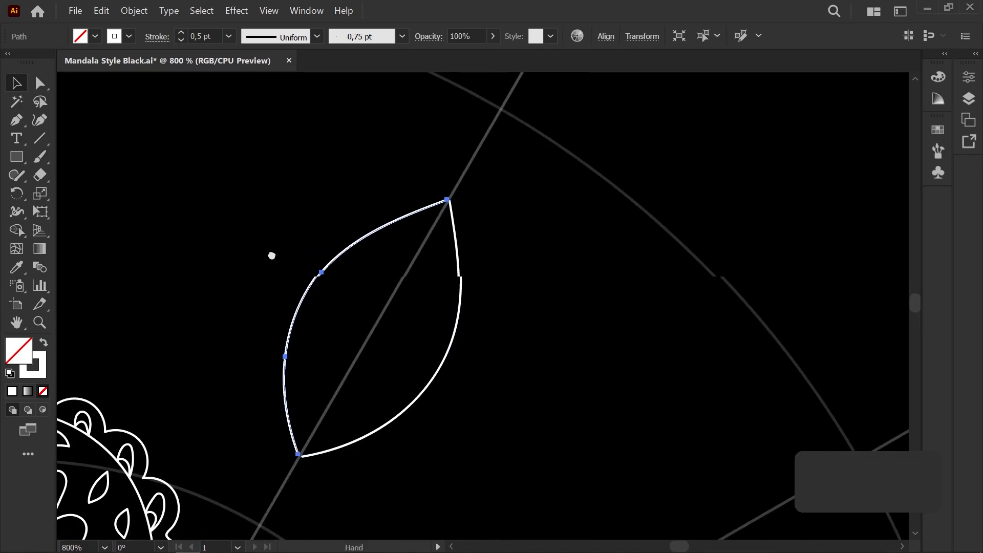
Align the leaf outline's lower and upper end anchors with the diagonal guide
scroll(272, 255, "up", 5)
left_click_drag(368, 390, 373, 397)
left_click(435, 333)
scroll(436, 333, "down", 2)
left_click_drag(512, 154, 429, 362)
scroll(543, 201, "up", 3)
left_click(537, 179)
left_click_drag(537, 179, 542, 178)
left_click(514, 230)
Paint a small pointed petal from the leaf's base back toward the mandala, mirrored across the diagonal guide
scroll(514, 230, "down", 5)
scroll(448, 210, "down", 4)
left_click_drag(447, 210, 315, 316)
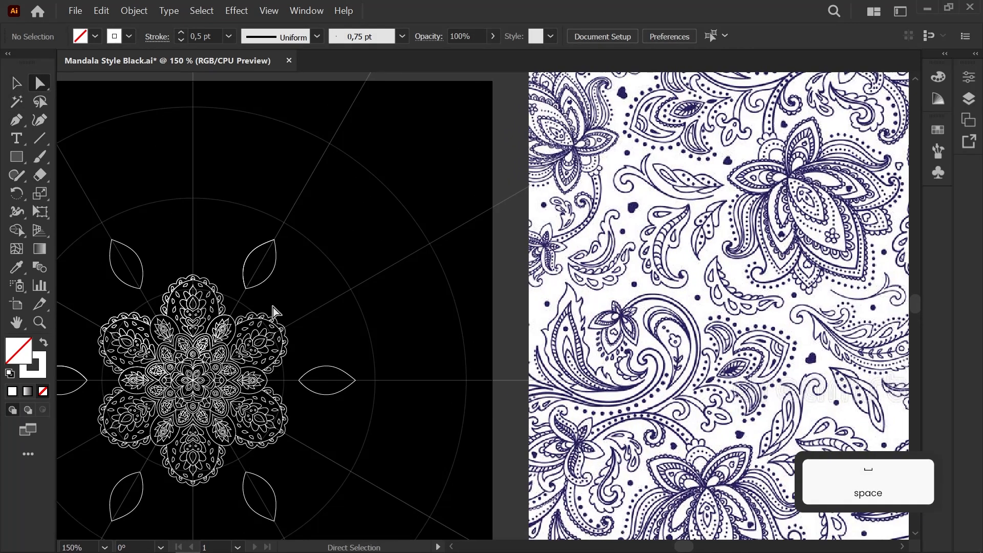
scroll(232, 282, "up", 4)
scroll(384, 322, "up", 2)
key("b")
left_click_drag(391, 316, 449, 270)
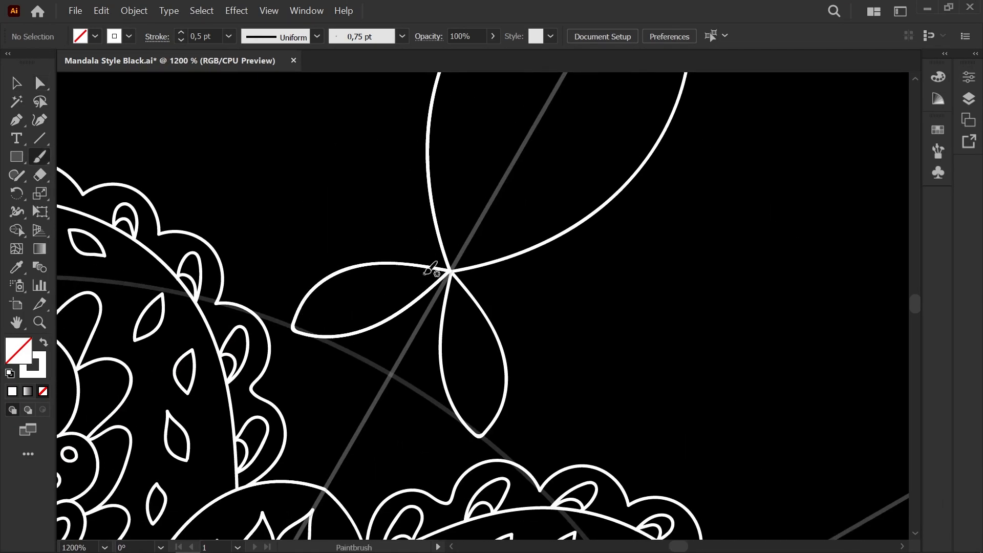
Paint a pointed petal tucked between the two small petals below the leaf's base, centred on the diagonal guide
scroll(226, 279, "down", 5)
scroll(217, 267, "up", 6)
left_click_drag(289, 366, 255, 271)
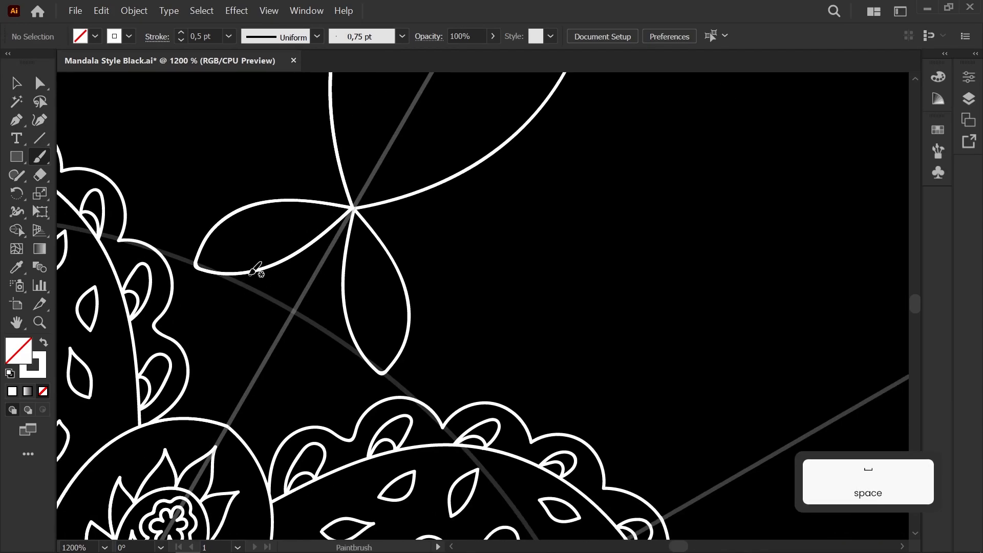
left_click_drag(283, 322, 351, 333)
left_click_drag(260, 211, 323, 373)
left_click_drag(336, 258, 363, 344)
scroll(333, 316, "down", 5)
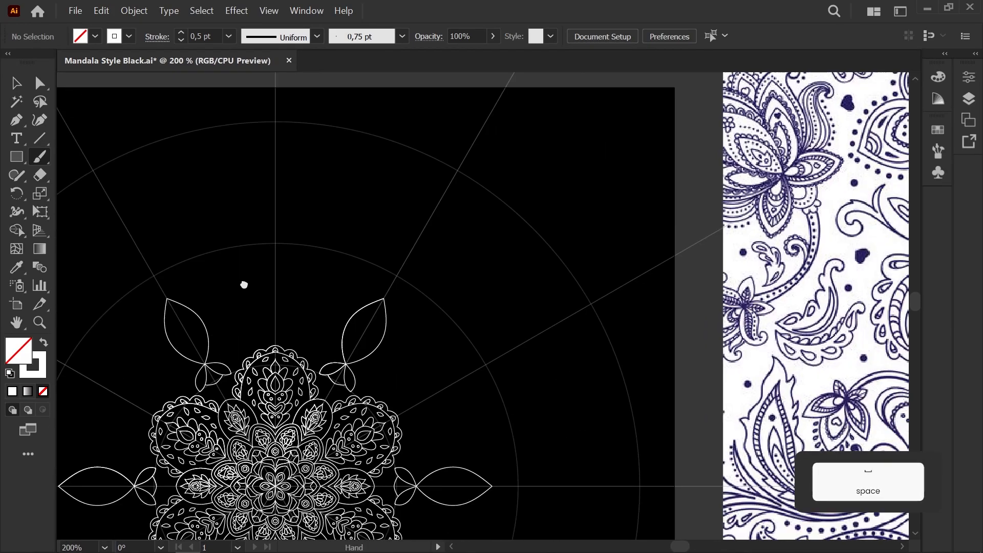
Try several shapes for a side petal from the leaf's base beside the central leaf, undoing each one
left_click_drag(434, 373, 233, 296)
scroll(233, 298, "down", 1)
scroll(200, 281, "up", 5)
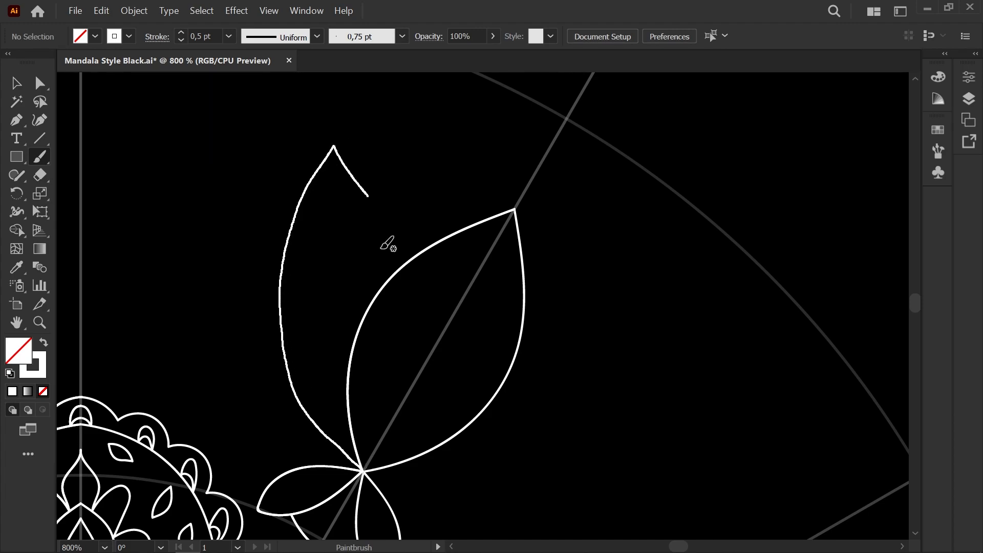
key("ctrl+z")
left_click_drag(420, 219, 432, 246)
key("ctrl+z")
left_click_drag(395, 204, 345, 294)
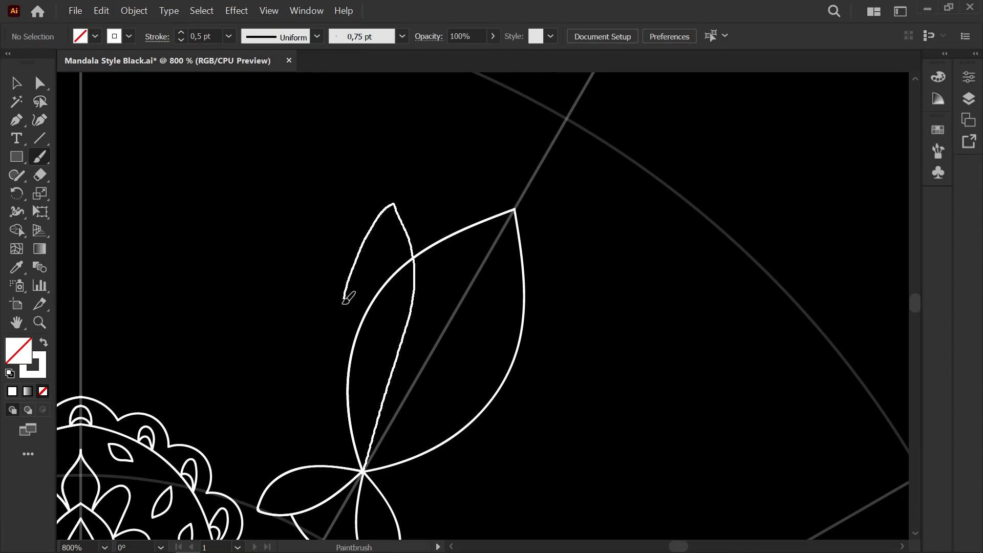
left_click_drag(368, 464, 366, 466)
key("ctrl+z")
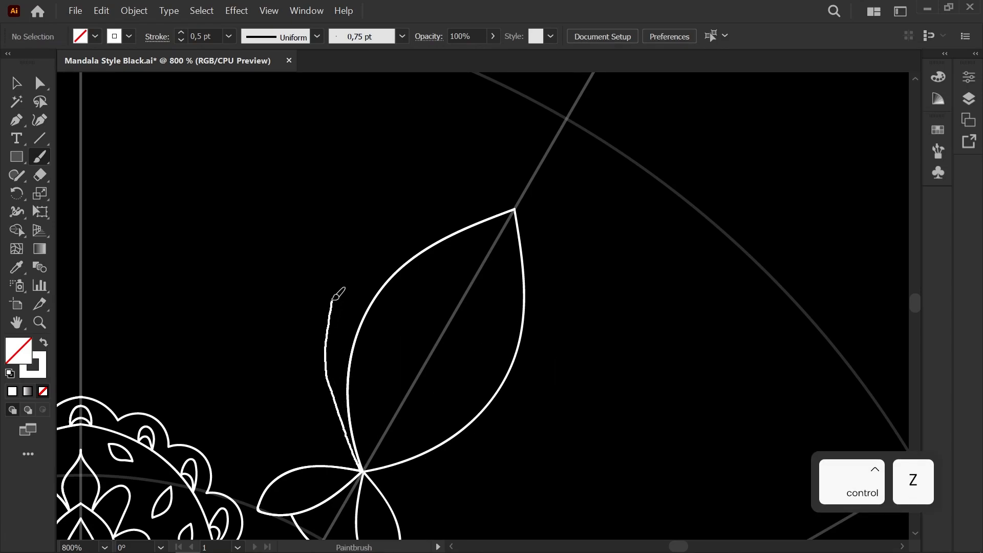
Try a narrow side petal close to the central leaf, check it in the whole mandala and undo it
left_click_drag(359, 219, 393, 271)
scroll(391, 246, "down", 5)
left_click_drag(324, 294, 195, 343)
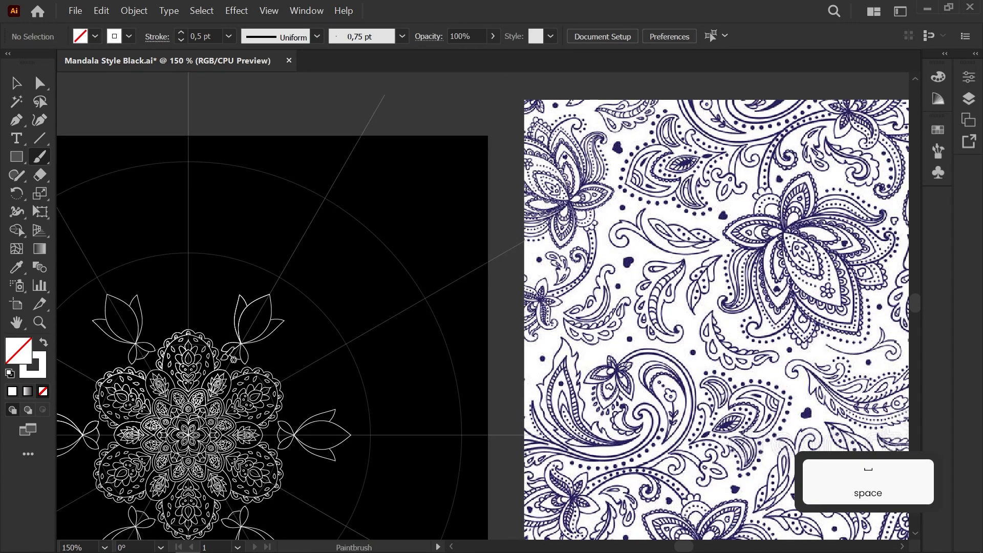
scroll(224, 310, "up", 5)
key("ctrl+z")
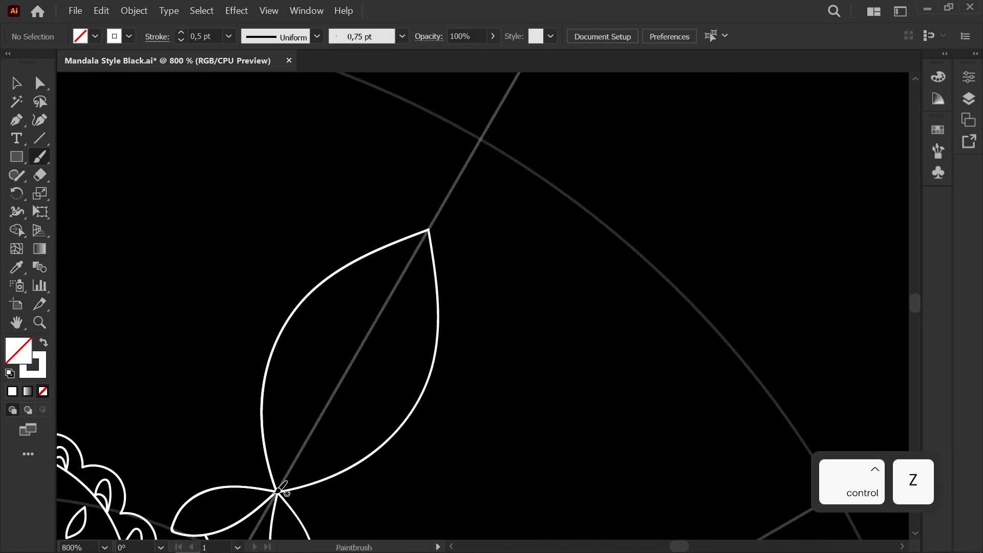
Paint a tall pointed side petal from the leaf's base, ending on the central leaf's edge
mouse_move(243, 167)
left_mouse_down()
mouse_move(297, 263)
mouse_move(317, 252)
left_mouse_up()
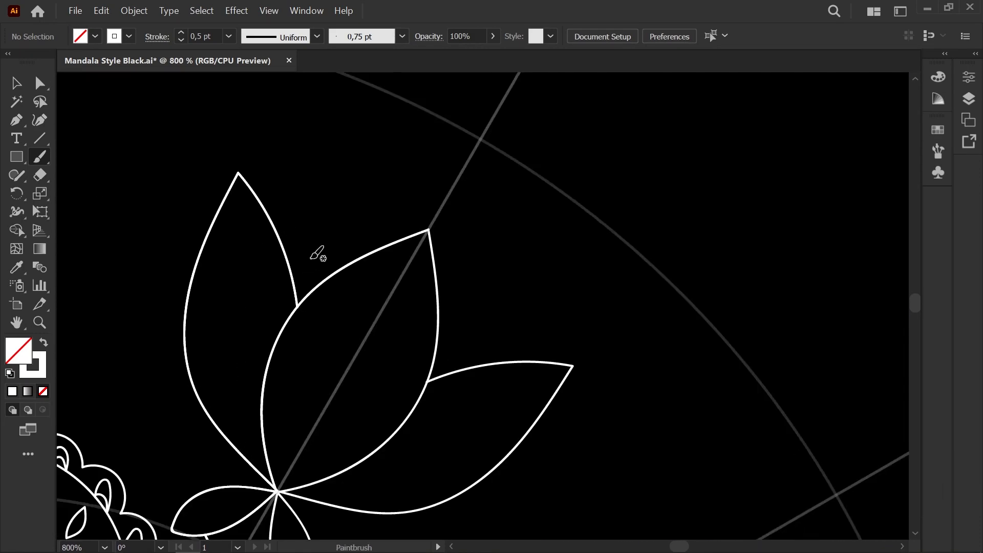
scroll(297, 282, "down", 5)
left_click_drag(278, 307, 249, 331)
Paint a small pointed petal in the gap between the tall side petal and the central leaf
scroll(248, 331, "up", 6)
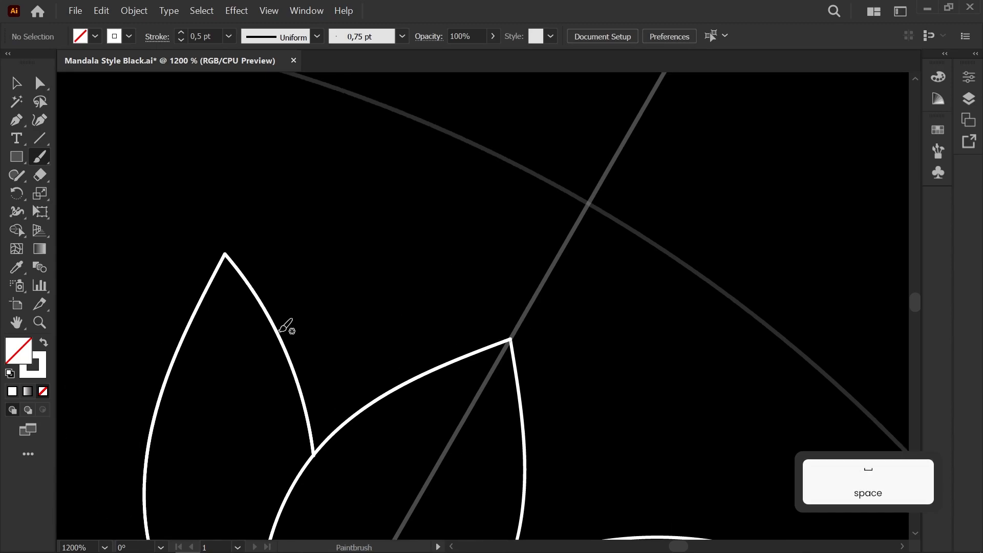
mouse_move(386, 367)
left_mouse_down()
mouse_move(388, 393)
mouse_move(287, 295)
left_mouse_up()
scroll(409, 358, "down", 4)
scroll(285, 295, "down", 2)
Try an outer side petal from the flower's base beyond the tall side petal
scroll(248, 333, "up", 5)
mouse_move(247, 334)
left_mouse_down()
mouse_move(372, 354)
mouse_move(493, 454)
left_mouse_up()
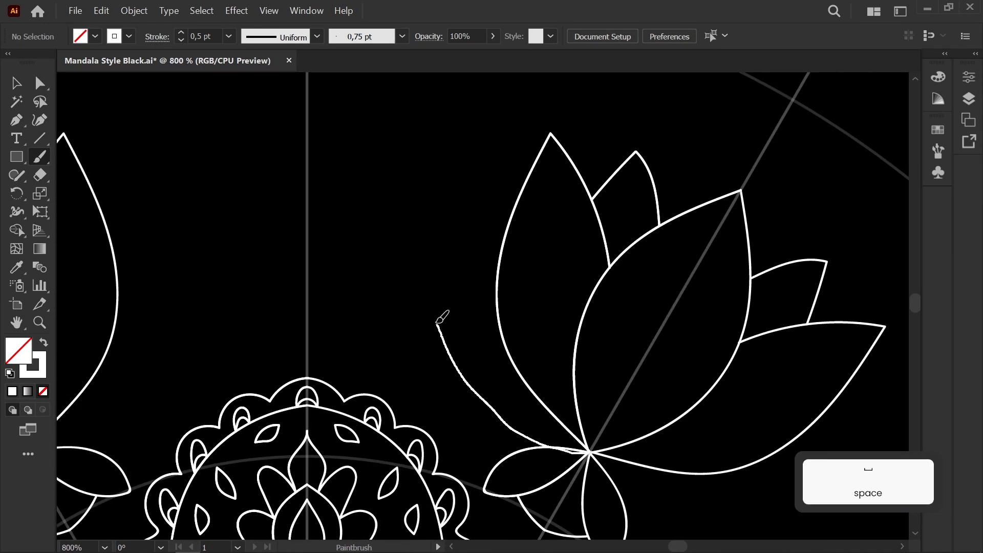
left_click_drag(360, 262, 354, 229)
mouse_move(460, 265)
left_mouse_down()
mouse_move(495, 302)
mouse_move(307, 267)
left_mouse_up()
scroll(307, 266, "down", 3)
scroll(305, 265, "down", 3)
scroll(301, 262, "up", 2)
Paint an outer petal with a curled tip from the flower's base, closing it on the tall side petal
scroll(310, 260, "up", 5)
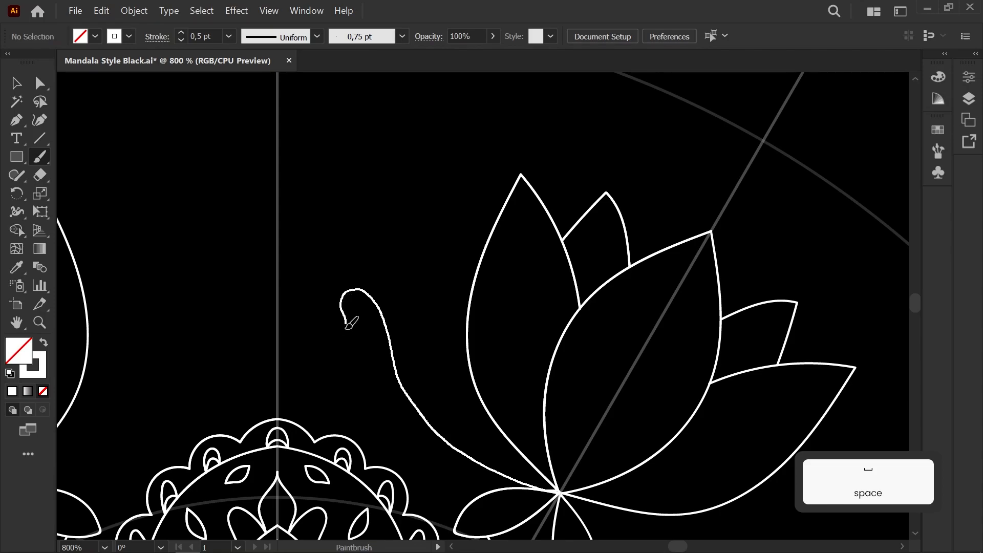
left_click_drag(346, 324, 367, 265)
scroll(457, 322, "down", 5)
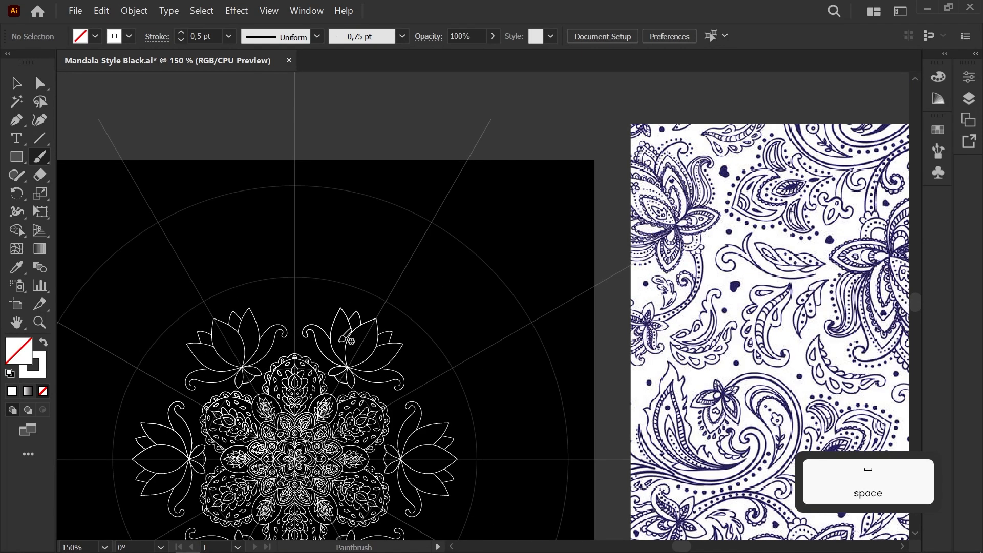
Reposition an anchor point on the newly painted lotus outlines with Direct Selection to refine the shape
scroll(348, 339, "up", 10)
key("a")
left_click(464, 375)
left_click_drag(431, 326, 425, 302)
left_click_drag(367, 243, 366, 237)
left_click(380, 201)
scroll(381, 201, "down", 3)
scroll(521, 393, "up", 1)
left_click_drag(521, 392, 523, 351)
Adjust more anchor points and handles around the lotus petals to clean up their outlines
scroll(497, 380, "up", 5)
key("a")
left_click_drag(456, 324, 475, 311)
left_click(434, 284)
left_click(416, 272)
left_click(434, 260)
left_click(452, 285)
scroll(452, 288, "down", 4)
left_click_drag(493, 173, 428, 383)
left_click(474, 301)
scroll(473, 300, "down", 2)
scroll(435, 256, "up", 4)
left_click_drag(435, 256, 488, 344)
left_click(444, 304)
Move both end anchors of the small in-between petal onto the edges of the tall side petal and central leaf
scroll(445, 305, "down", 4)
scroll(506, 279, "up", 2)
scroll(506, 282, "up", 2)
left_click(368, 248)
scroll(368, 247, "up", 2)
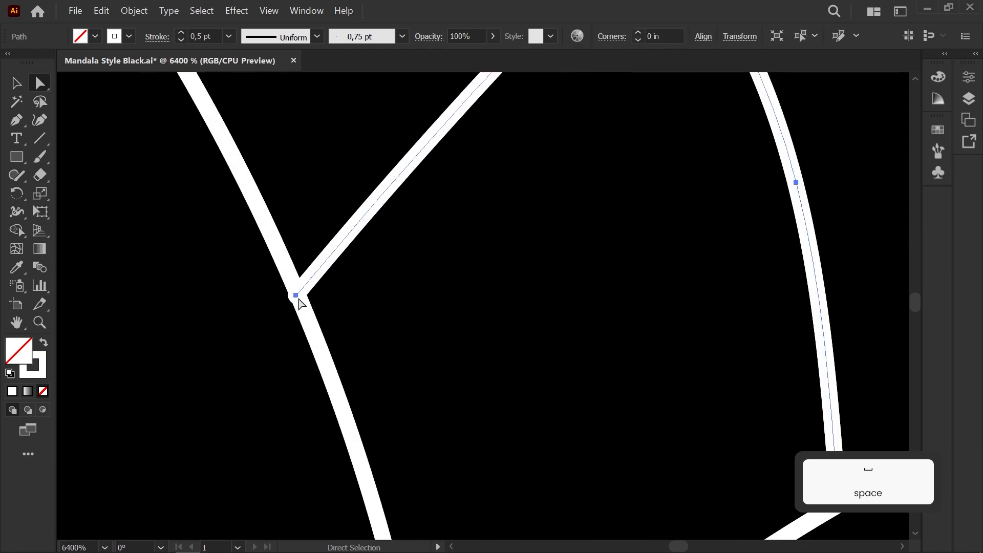
left_click_drag(298, 297, 296, 293)
left_click(328, 293)
scroll(444, 276, "down", 5)
scroll(508, 308, "up", 4)
left_click_drag(520, 390, 520, 395)
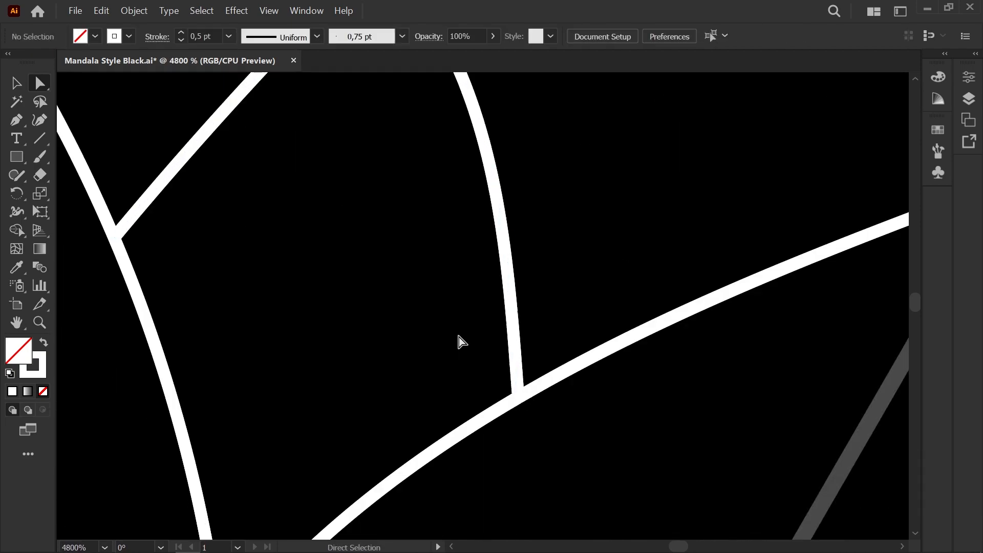
left_click(459, 339)
Reshape the small in-between petal's outer curve by moving its middle anchor and direction handles inward
left_click_drag(430, 169, 487, 428)
left_click(436, 206)
left_click_drag(491, 262, 481, 276)
left_click(528, 342)
left_click(543, 411)
left_click_drag(525, 338, 519, 341)
left_click_drag(545, 413, 535, 416)
key("space")
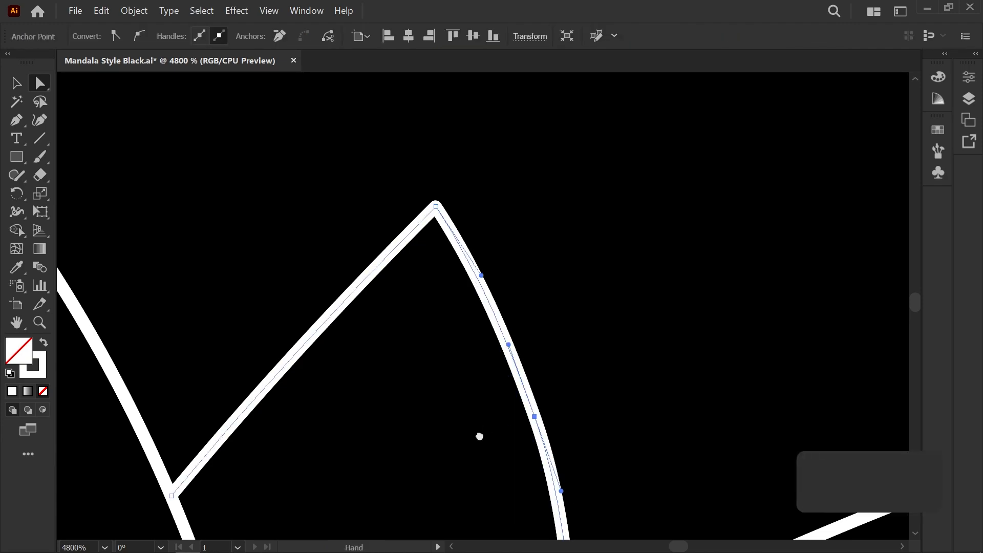
left_click_drag(479, 434, 492, 326)
left_click_drag(547, 308, 539, 309)
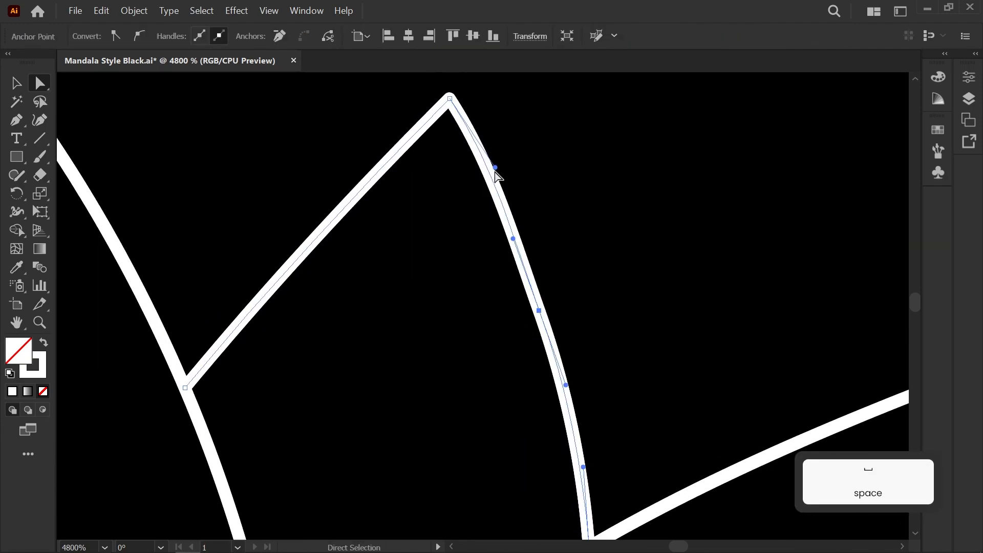
left_click_drag(495, 167, 487, 171)
left_click(541, 193)
Move the curled petal's end anchor onto the edge of the tall side petal
scroll(541, 193, "down", 5)
scroll(318, 377, "up", 3)
key("space")
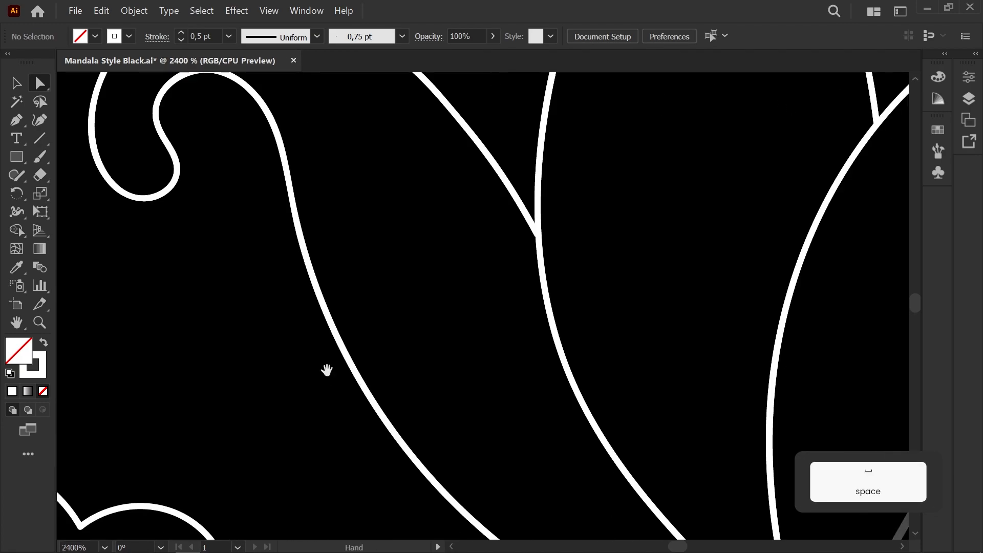
left_click_drag(327, 370, 388, 249)
left_click(443, 296)
left_click_drag(536, 402, 531, 405)
left_click(450, 226)
Paint a smaller pointed leaf inside the central leaf, from the flower's base to the diagonal guide
scroll(336, 325, "down", 8)
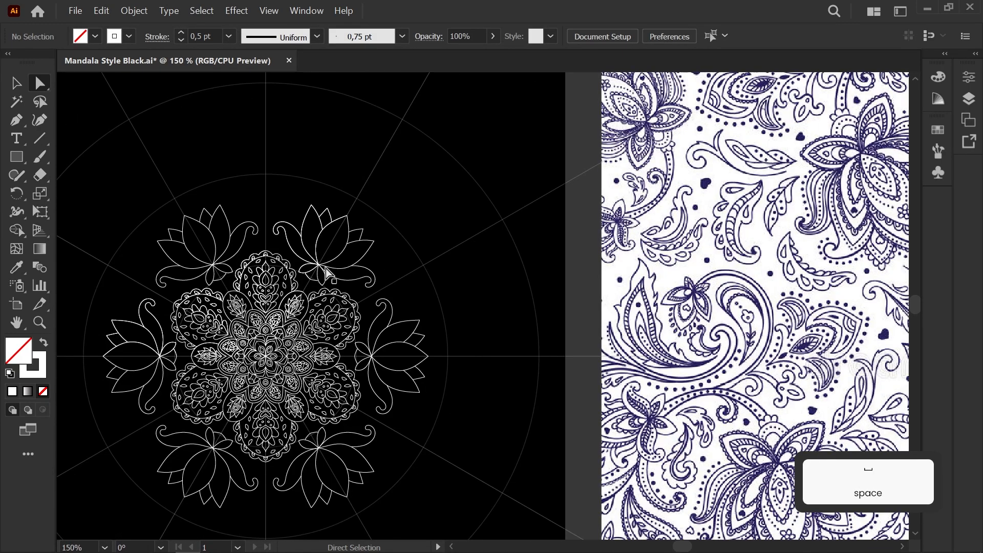
left_click_drag(326, 273, 277, 294)
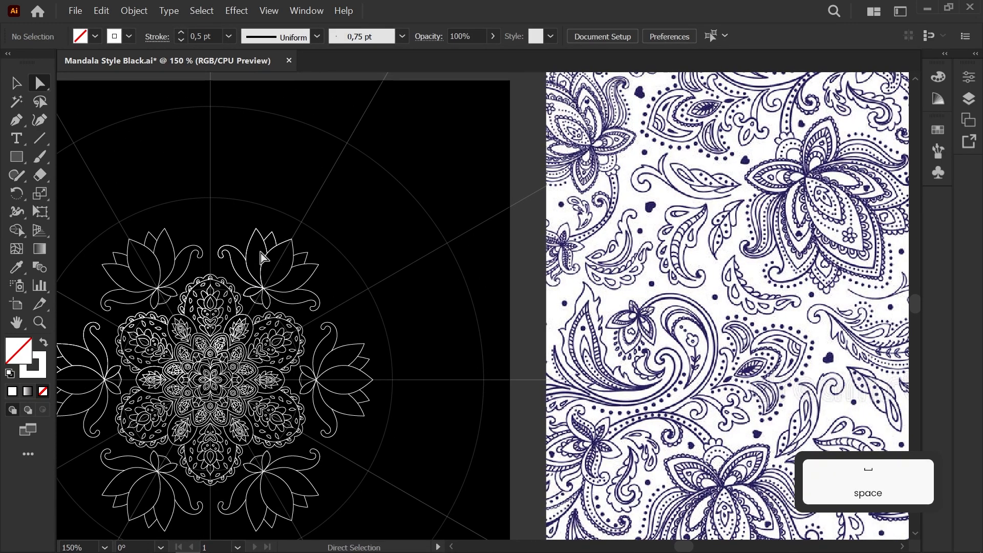
scroll(279, 272, "up", 6)
key("b")
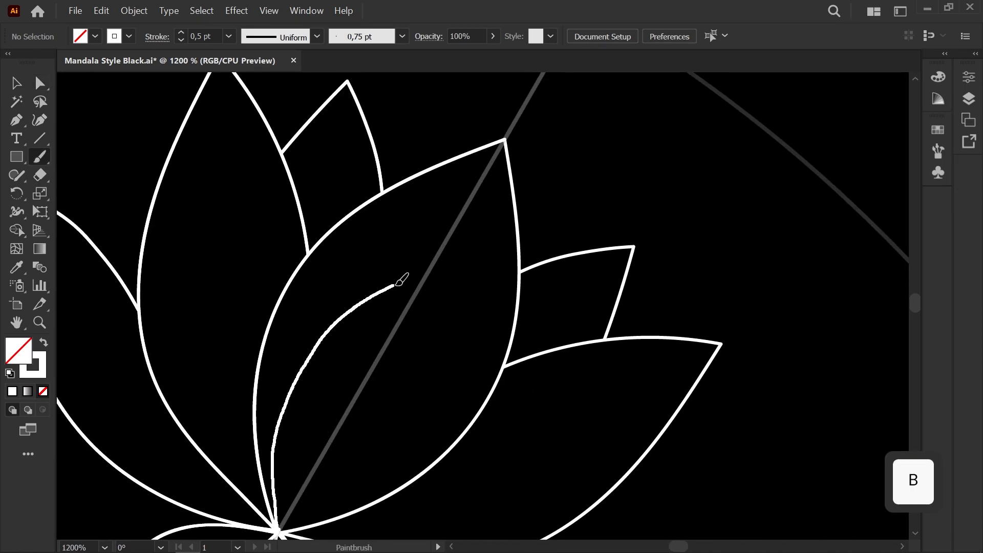
scroll(390, 299, "down", 6)
left_click_drag(428, 276, 267, 303)
key("space")
scroll(259, 300, "up", 6)
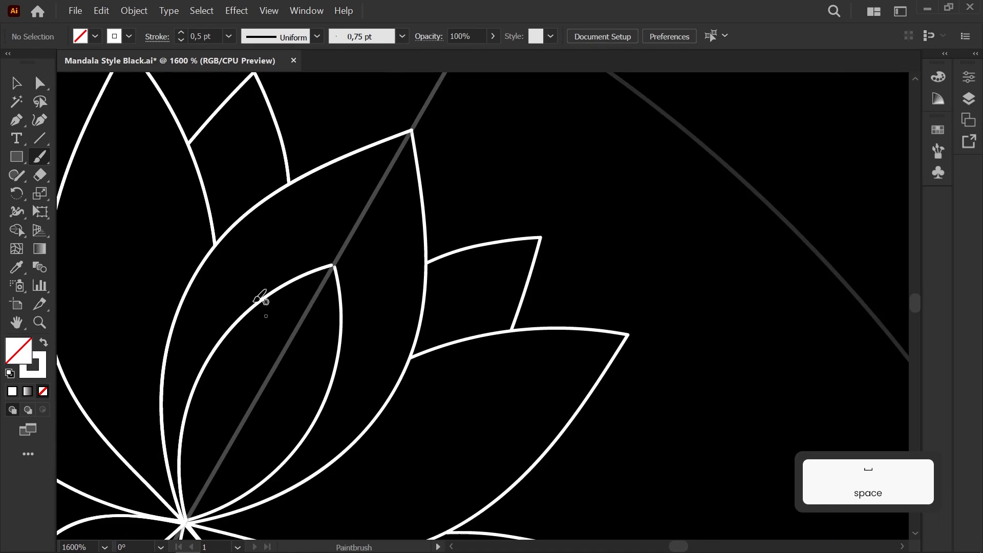
Paint a three-lobed tulip shape centred on the diagonal guide inside the smaller inner leaf
scroll(229, 439, "up", 2)
left_click_drag(228, 439, 278, 405)
left_click_drag(293, 278, 287, 384)
key("ctrl+z")
left_click_drag(273, 419, 247, 299)
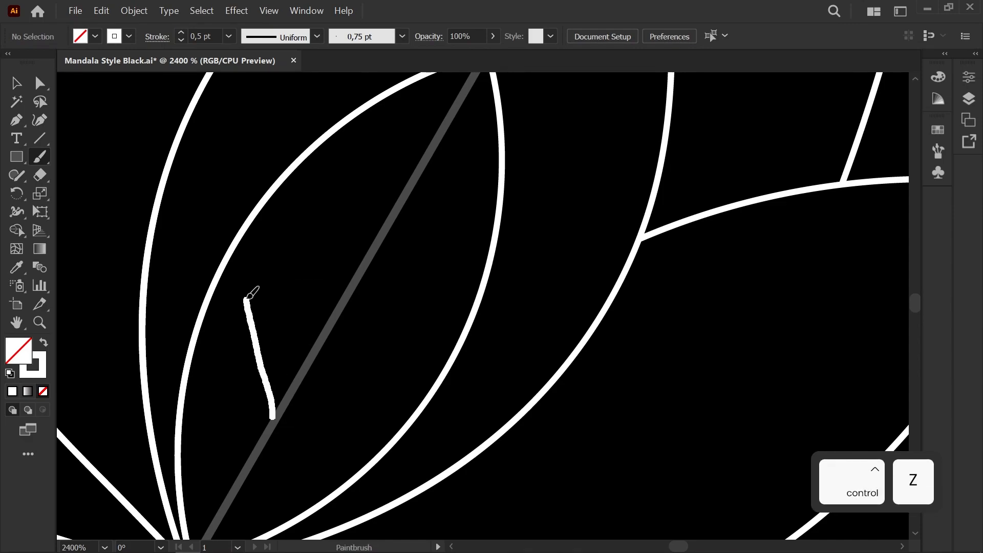
left_click_drag(391, 221, 392, 220)
scroll(377, 215, "up", 1)
scroll(377, 215, "down", 2)
key("space")
Paint a scalloped border along the outside of the smaller inner leaf up to its tip
left_click_drag(256, 315, 288, 397)
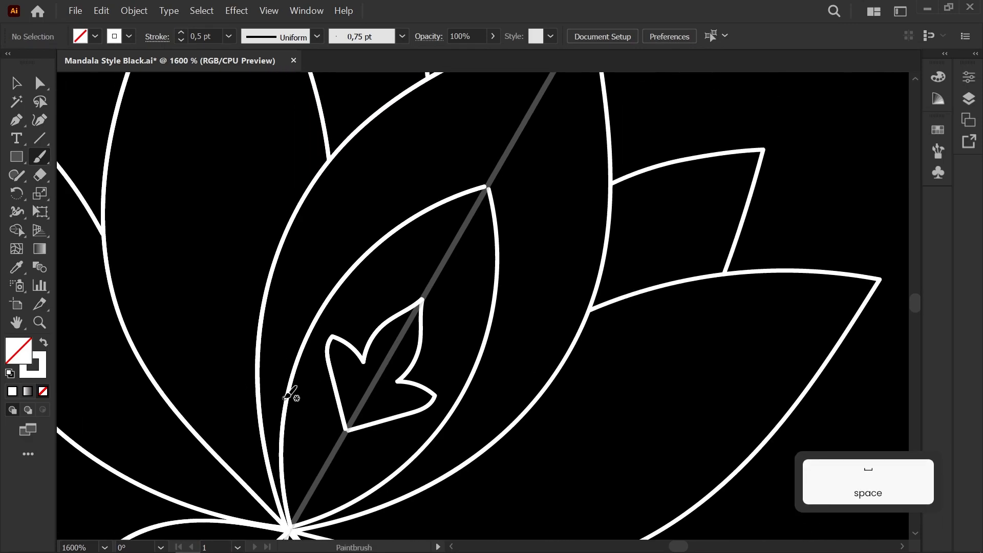
mouse_move(324, 292)
left_mouse_down()
mouse_move(397, 224)
mouse_move(488, 185)
left_mouse_up()
scroll(485, 160, "down", 7)
key("space")
left_click_drag(385, 258, 262, 275)
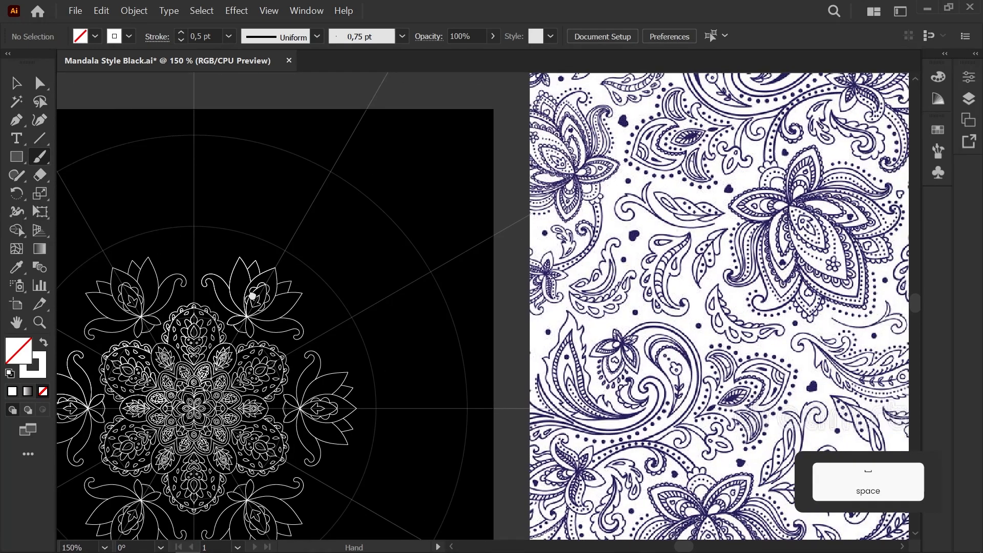
scroll(272, 271, "up", 9)
mouse_move(399, 311)
left_mouse_down()
mouse_move(398, 266)
mouse_move(338, 297)
left_mouse_up()
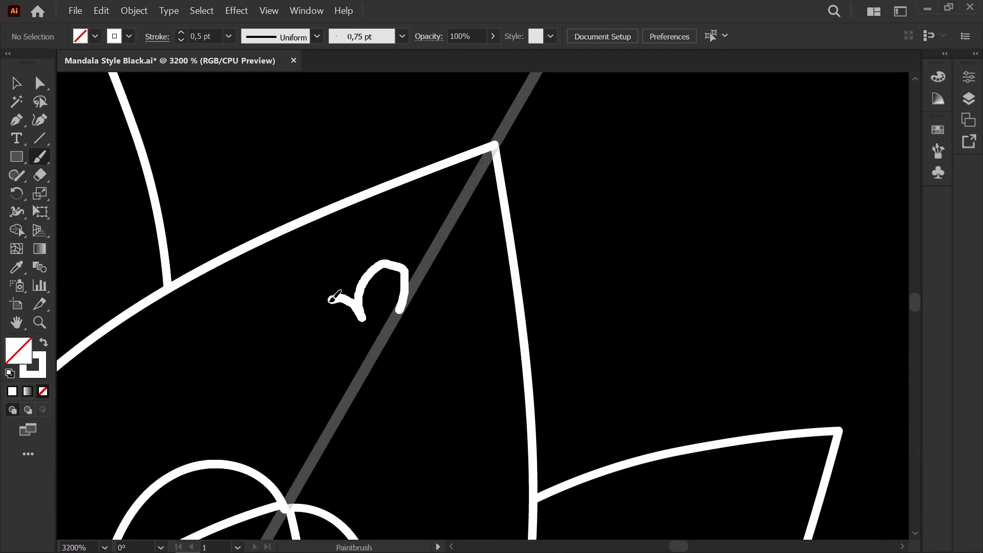
mouse_move(344, 385)
left_mouse_down()
mouse_move(397, 305)
mouse_move(364, 311)
left_mouse_up()
key("ctrl+z")
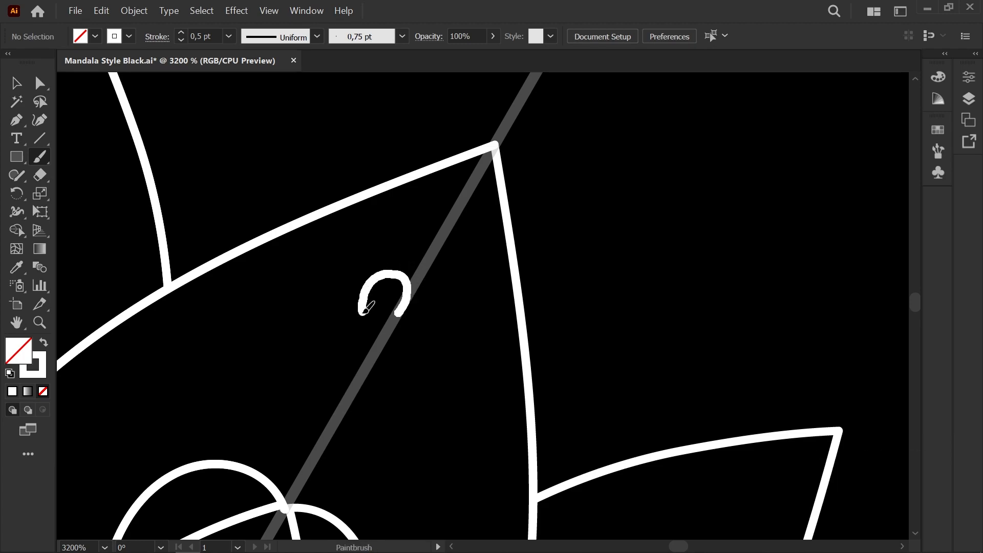
mouse_move(328, 385)
left_mouse_down()
mouse_move(392, 311)
mouse_move(322, 368)
mouse_move(397, 315)
left_mouse_up()
key("ctrl+z")
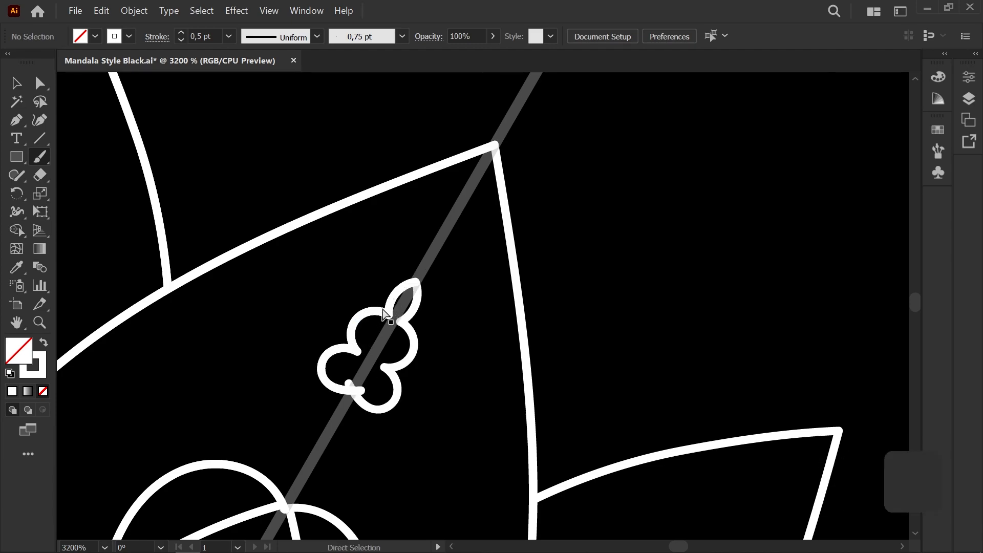
key("ctrl+z")
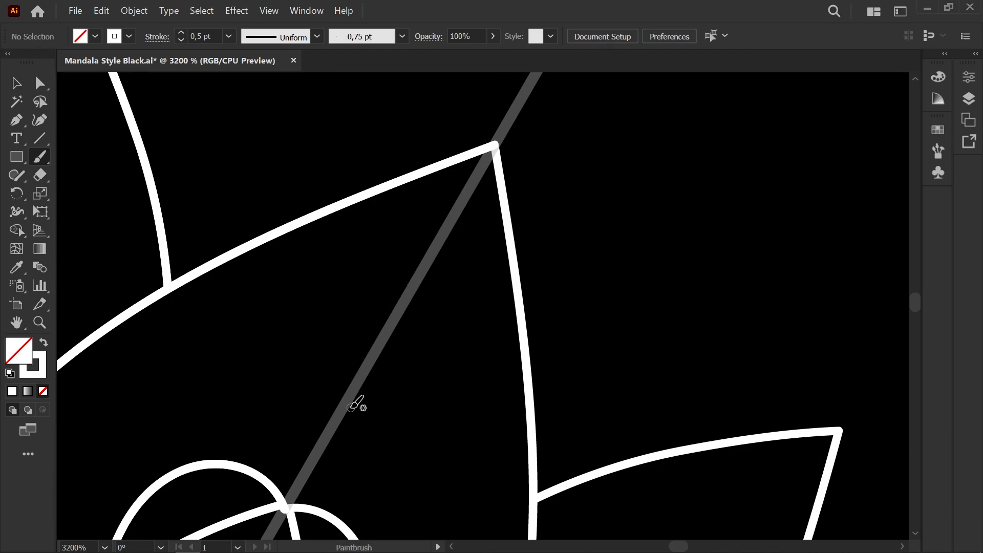
left_click_drag(411, 277, 415, 269)
key("ctrl+z")
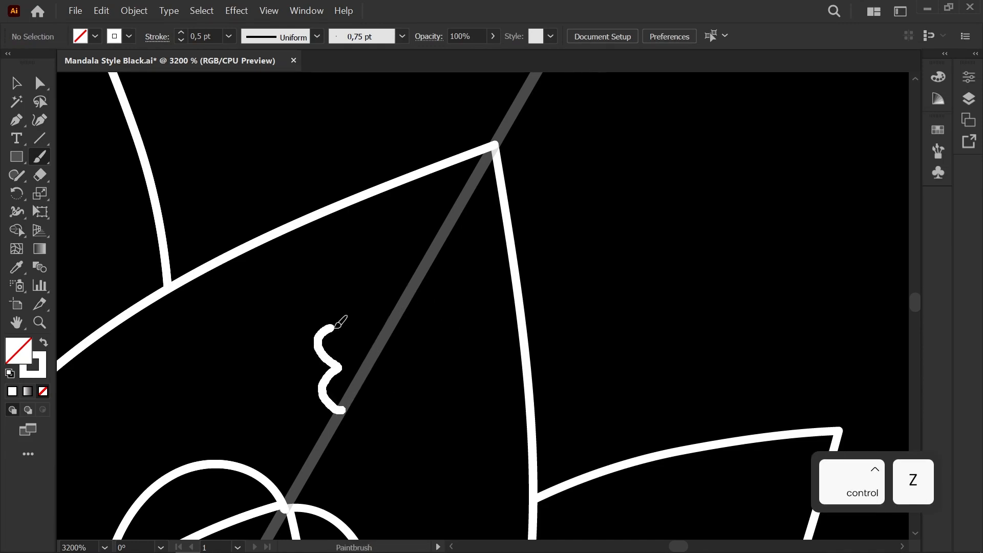
left_click_drag(371, 295, 373, 293)
key("ctrl+z")
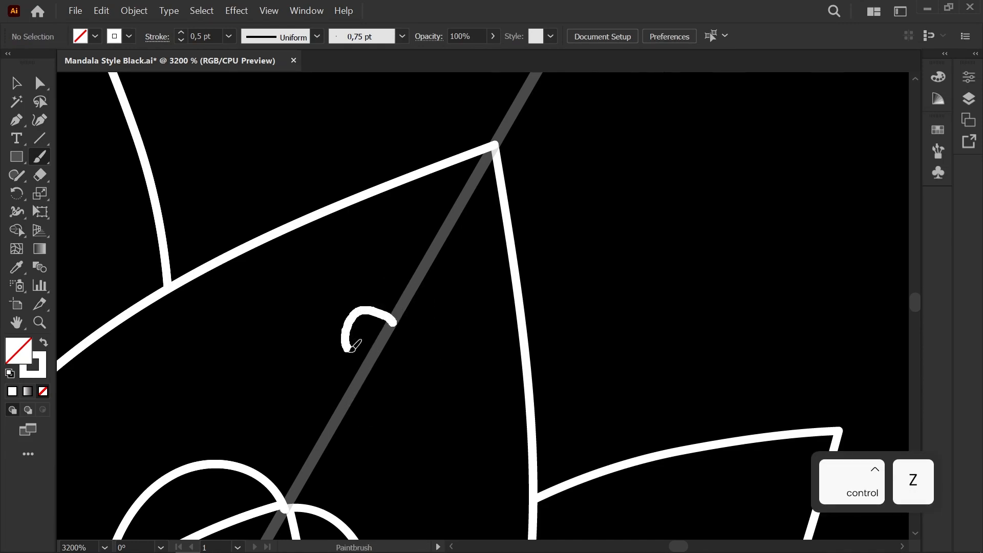
left_click_drag(382, 338, 387, 328)
key("ctrl+z")
left_click_drag(427, 244, 431, 240)
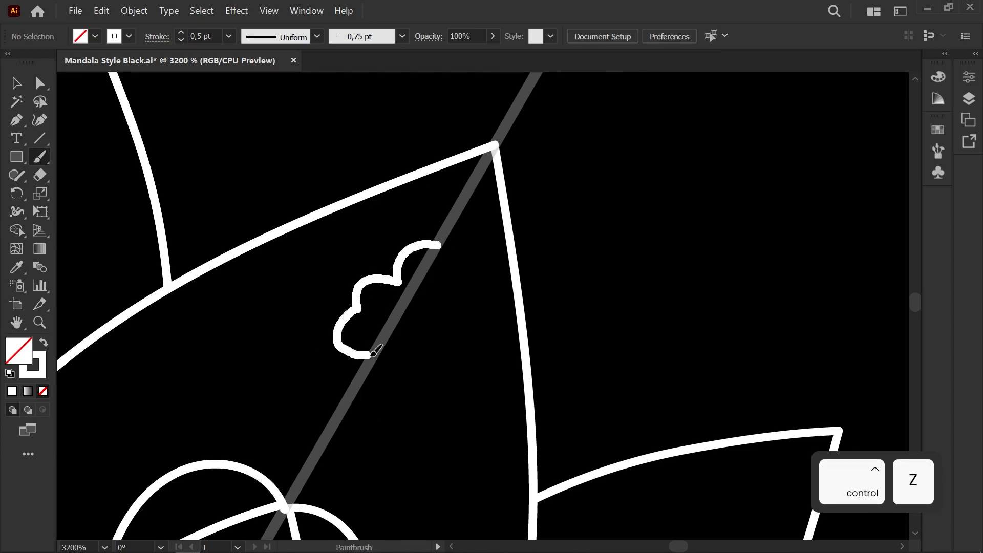
left_click_drag(367, 355, 371, 353)
scroll(394, 271, "down", 4)
key("ctrl+z")
Paint a small flower of rounded petals on the diagonal guide near the central leaf's tip, without a centre circle
scroll(384, 292, "up", 5)
mouse_move(377, 297)
left_mouse_down()
mouse_move(408, 317)
mouse_move(378, 364)
left_mouse_up()
key("ctrl+z")
left_click_drag(484, 247, 429, 248)
mouse_move(500, 210)
left_mouse_down()
mouse_move(453, 229)
mouse_move(442, 251)
mouse_move(383, 267)
mouse_move(406, 300)
left_mouse_up()
left_click_drag(398, 396, 467, 259)
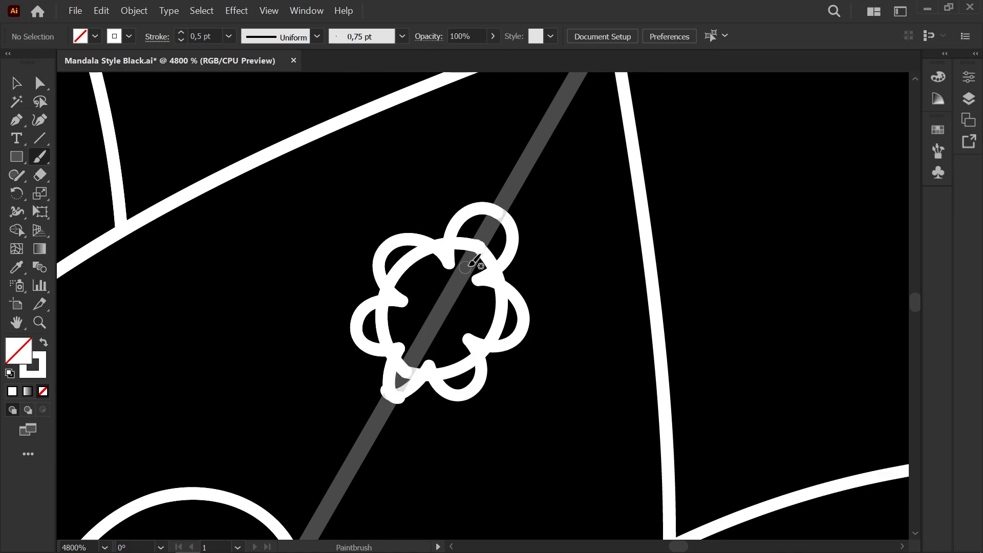
key("ctrl+z")
Rework the small flower's petals near the leaf tip, deleting an unwanted stroke and shifting the path slightly
mouse_move(501, 220)
left_mouse_down()
mouse_move(448, 270)
mouse_move(404, 293)
mouse_move(373, 409)
mouse_move(468, 284)
left_mouse_up()
key("a")
left_click(466, 243)
key("Delete")
left_click(479, 224)
left_click(16, 83)
left_click_drag(437, 255, 434, 249)
left_click(473, 206)
Move the anchors of the small flower's lower petals so their ends sit neatly at the diagonal guide
left_click(386, 417)
key("a")
left_click(387, 412)
left_click_drag(387, 411, 390, 415)
left_click_drag(394, 340, 399, 345)
left_click(421, 302)
scroll(318, 211, "down", 4)
scroll(312, 223, "up", 2)
Paint a larger scalloped outline around the small flower, starting and ending on the diagonal guide
key("b")
mouse_move(369, 450)
left_mouse_down()
mouse_move(338, 424)
mouse_move(346, 360)
mouse_move(320, 306)
mouse_move(352, 272)
mouse_move(378, 192)
mouse_move(424, 201)
mouse_move(498, 153)
mouse_move(532, 152)
left_mouse_up()
scroll(531, 152, "down", 5)
Paint a small circle on the diagonal guide inside the inner leaf, between the tulip shape and the leaf's tip
mouse_move(431, 252)
left_mouse_down()
mouse_move(374, 280)
mouse_move(379, 204)
left_mouse_up()
scroll(390, 289, "up", 2)
scroll(393, 240, "up", 2)
mouse_move(364, 272)
left_mouse_down()
mouse_move(374, 220)
mouse_move(290, 408)
left_mouse_up()
key("a")
left_click(361, 447)
left_click(389, 203)
scroll(517, 221, "up", 1)
key("b")
mouse_move(508, 227)
left_mouse_down()
mouse_move(399, 251)
mouse_move(430, 369)
left_mouse_up()
Examine the whole mandala beside the blue paisley reference pattern
scroll(457, 278, "down", 4)
left_click_drag(405, 332, 406, 375)
scroll(406, 375, "up", 1)
scroll(493, 215, "down", 3)
left_click_drag(484, 266, 264, 236)
scroll(417, 251, "down", 4)
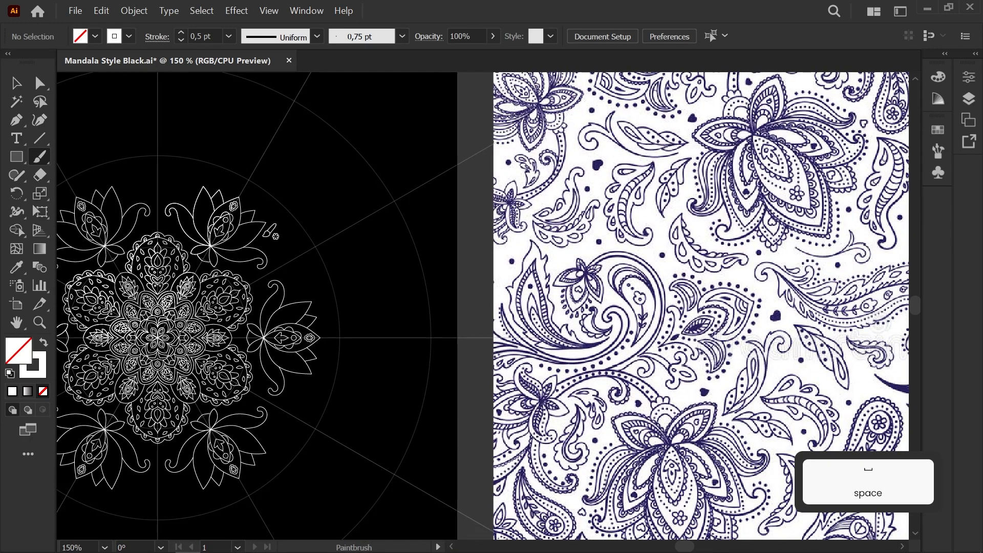
scroll(204, 203, "up", 4)
scroll(202, 204, "down", 5)
Paint a narrow pointed leaf inside the tall side petal, from the flower's base to the central leaf's edge
scroll(202, 204, "up", 2)
scroll(215, 240, "up", 3)
left_click_drag(215, 240, 314, 378)
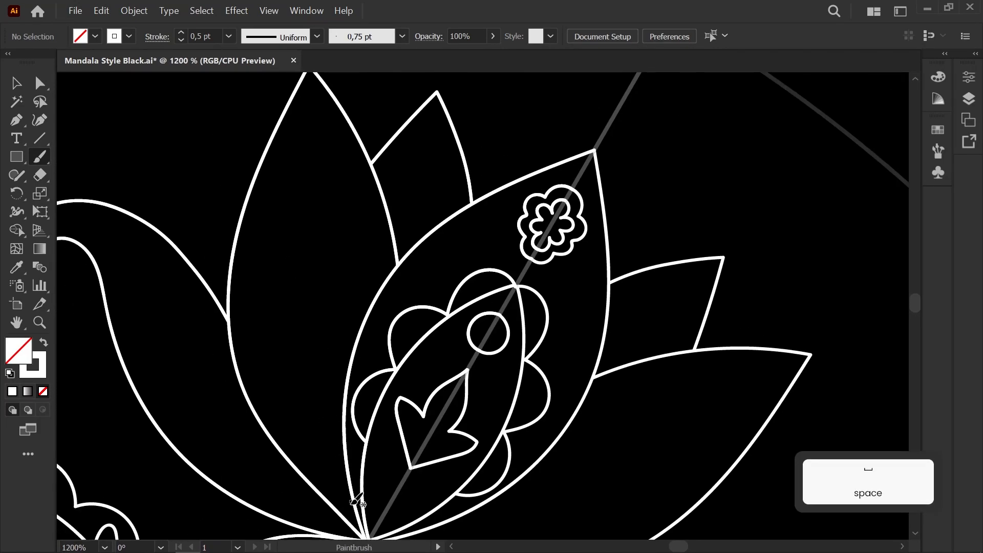
mouse_move(293, 280)
left_mouse_down()
mouse_move(319, 177)
mouse_move(379, 295)
left_mouse_up()
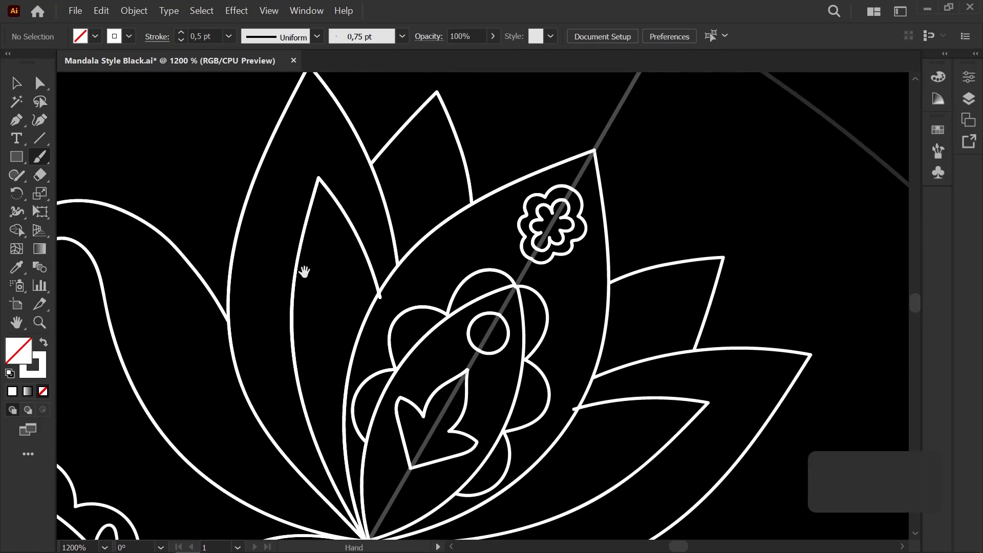
Paint a scalloped border along both sides of the narrow leaf inside the tall side petal
left_click_drag(318, 268, 407, 270)
mouse_move(348, 275)
left_mouse_down()
mouse_move(390, 248)
mouse_move(371, 187)
mouse_move(401, 178)
left_mouse_up()
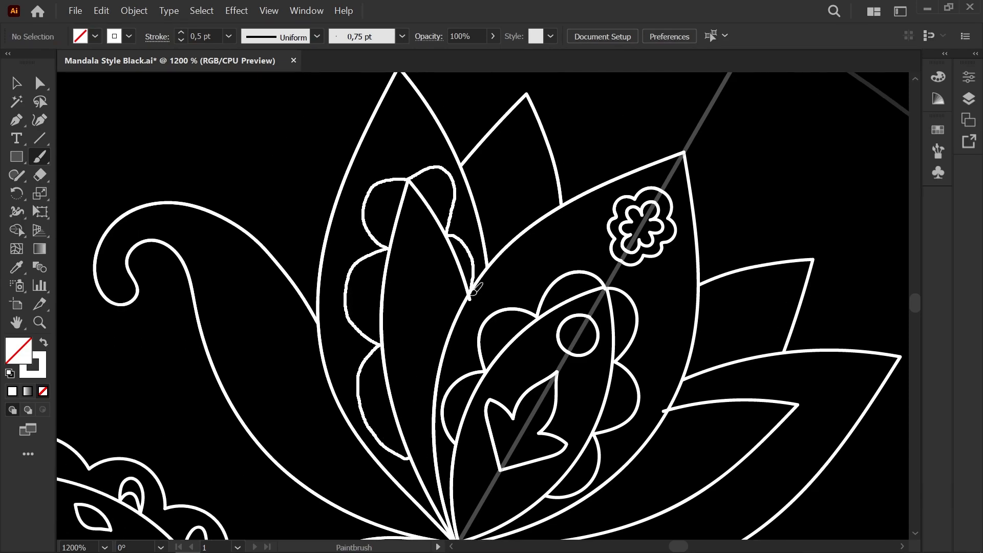
left_click_drag(470, 293, 470, 295)
Move the narrow leaf's end anchor onto the central leaf's edge
scroll(483, 235, "up", 3)
key("a")
left_click(448, 407)
left_click_drag(448, 407, 443, 396)
left_click(401, 385)
scroll(390, 360, "down", 4)
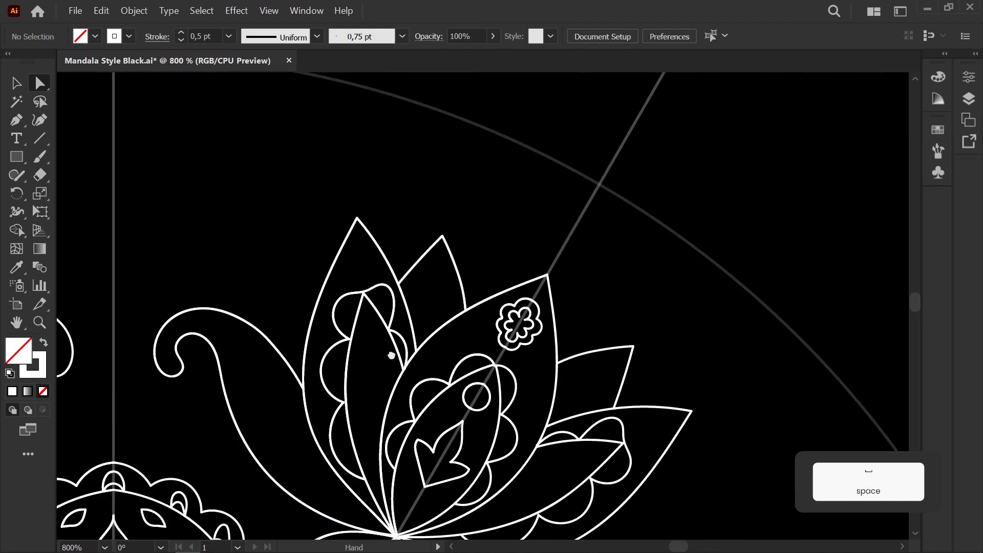
Delete the scalloped borders around the narrow leaf inside the tall side petal
left_click_drag(391, 357, 378, 329)
scroll(387, 274, "up", 3)
key("a")
left_click(347, 233)
key("Delete")
key("Delete")
Paint scallops along the narrow leaf's side facing the central leaf and fit the last anchor to the central leaf's edge
left_click_drag(245, 379, 326, 321)
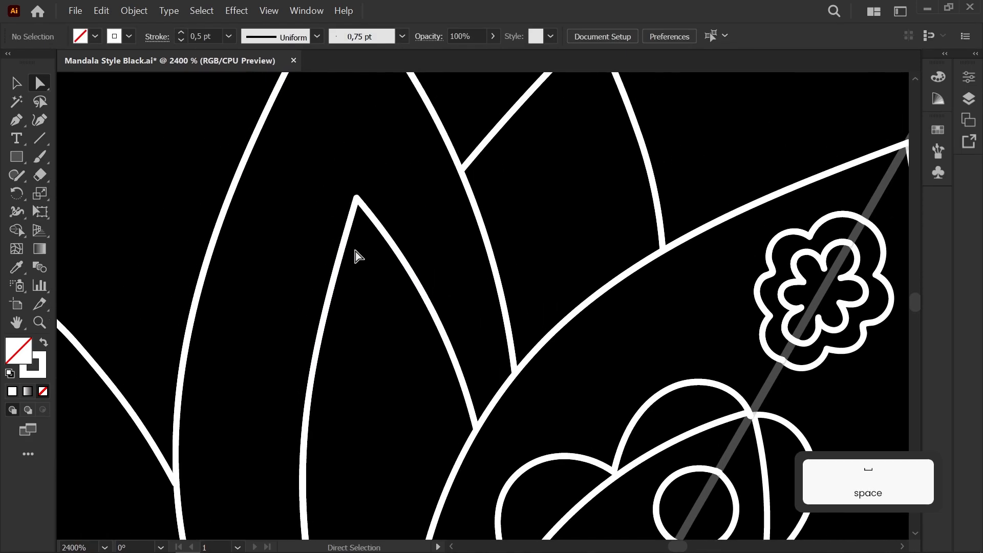
key("b")
mouse_move(455, 278)
left_mouse_down()
mouse_move(480, 340)
mouse_move(467, 386)
mouse_move(494, 399)
left_mouse_up()
key("a")
left_click(494, 411)
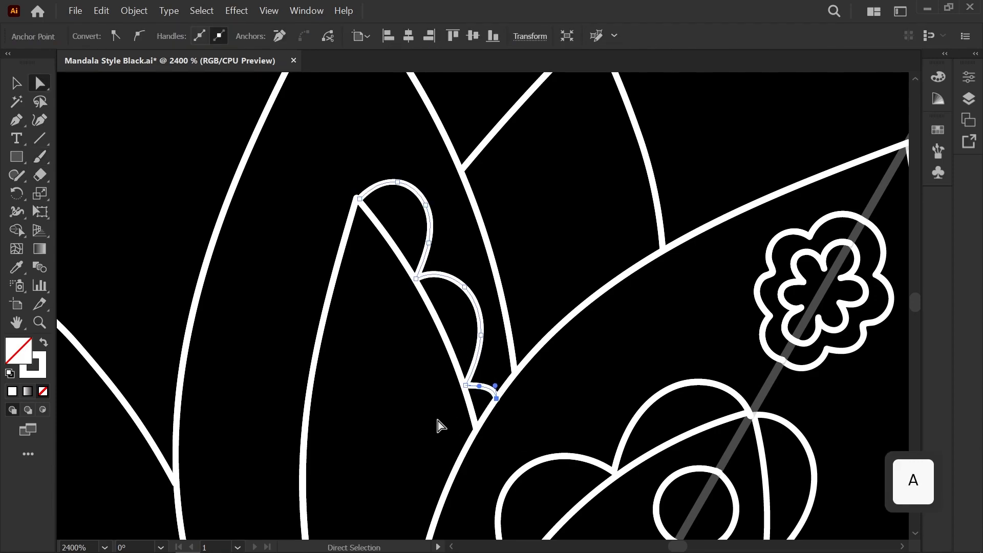
left_click(444, 423)
Paint scallops along the narrow leaf's outer side, from its tip down towards the flower's base
left_click_drag(348, 433, 362, 327)
scroll(369, 320, "down", 2)
scroll(368, 260, "up", 1)
key("b")
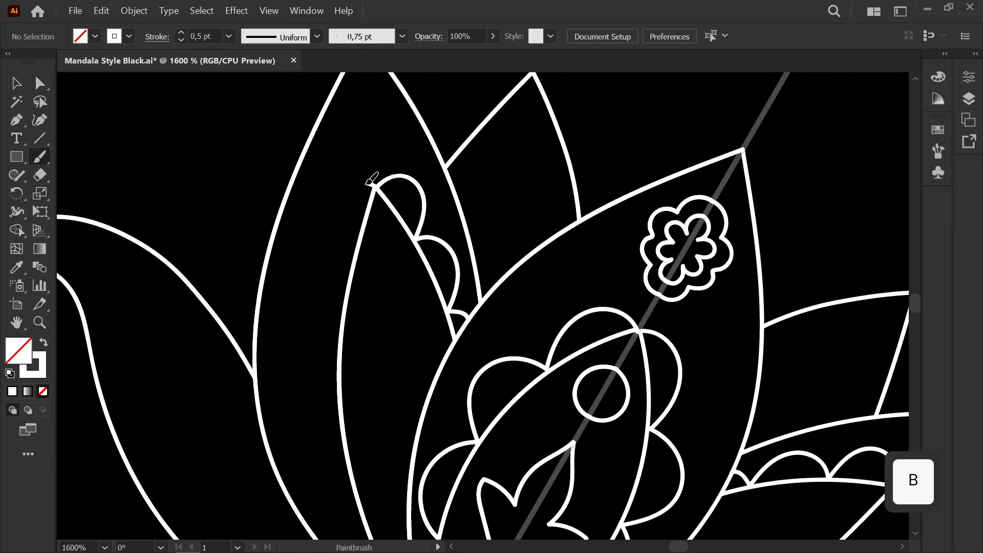
mouse_move(316, 355)
left_mouse_down()
mouse_move(312, 455)
mouse_move(352, 491)
mouse_move(356, 345)
mouse_move(391, 370)
mouse_move(395, 272)
mouse_move(419, 243)
mouse_move(372, 280)
mouse_move(322, 290)
left_mouse_up()
Paint a small pointed leaf inside the in-between petal and add scallops along both of its sides
key("space")
scroll(408, 300, "down", 7)
scroll(415, 261, "up", 2)
key("space")
scroll(322, 289, "down", 3)
scroll(324, 290, "up", 10)
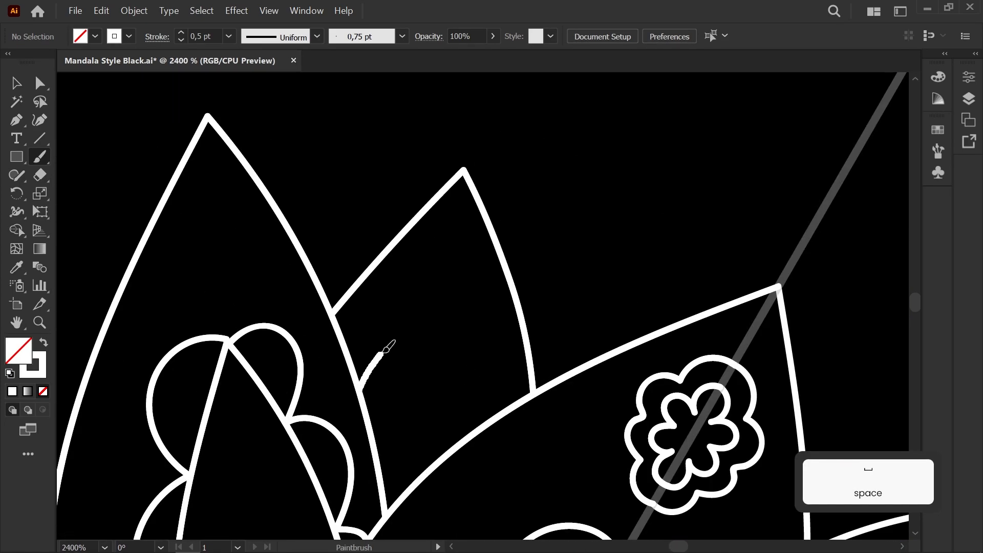
mouse_move(384, 352)
left_mouse_down()
mouse_move(431, 300)
mouse_move(484, 424)
left_mouse_up()
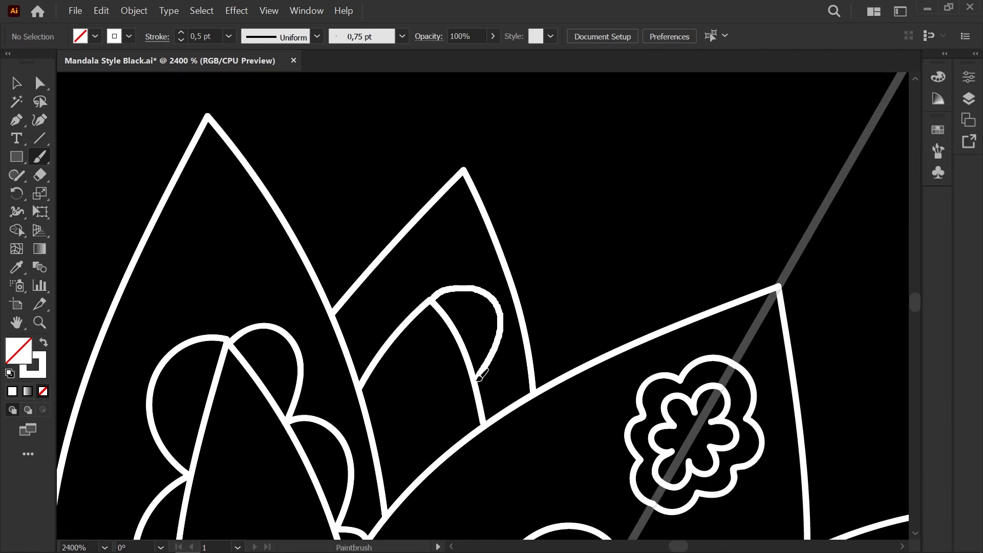
left_click_drag(491, 353, 477, 375)
left_click_drag(428, 296, 397, 285)
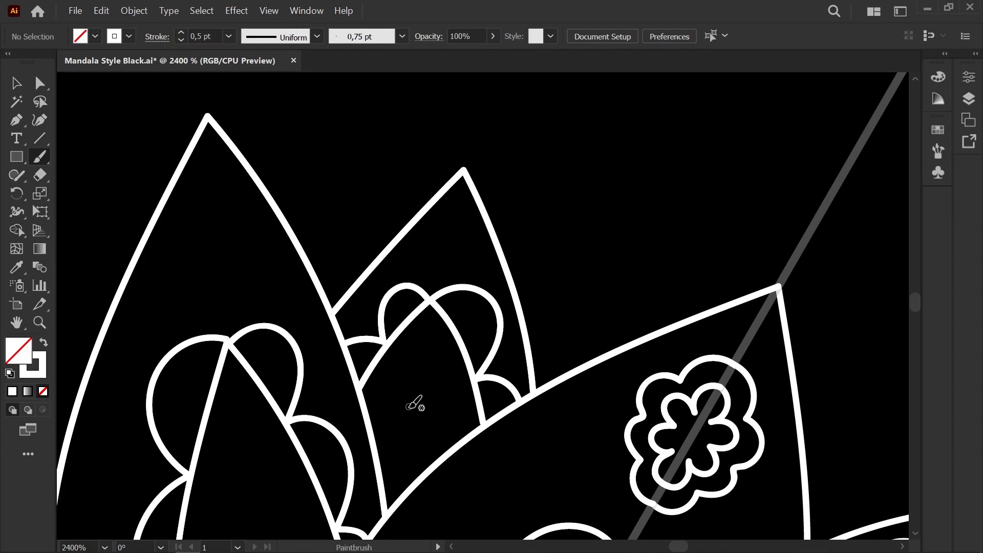
Paint a small heart inside the pointed leaf of the in-between petal
scroll(408, 408, "up", 1)
left_click_drag(407, 414, 425, 319)
left_click_drag(457, 352, 430, 361)
scroll(410, 282, "down", 4)
scroll(358, 291, "down", 3)
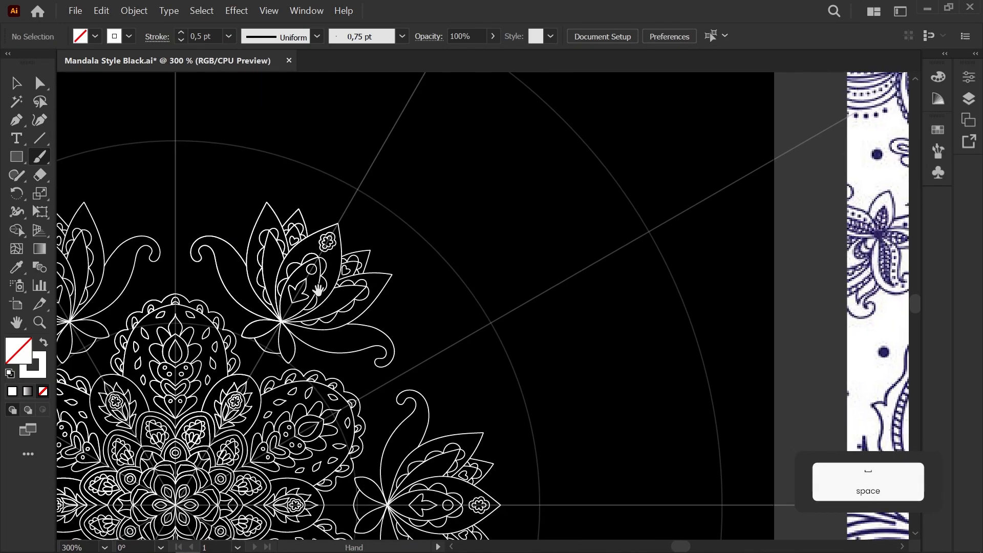
Paint a tulip with a curved stem and two small leaves inside the tall side petal's narrow leaf
scroll(296, 276, "up", 5)
key("ctrl+z")
mouse_move(350, 416)
left_mouse_down()
mouse_move(300, 366)
mouse_move(312, 429)
left_mouse_up()
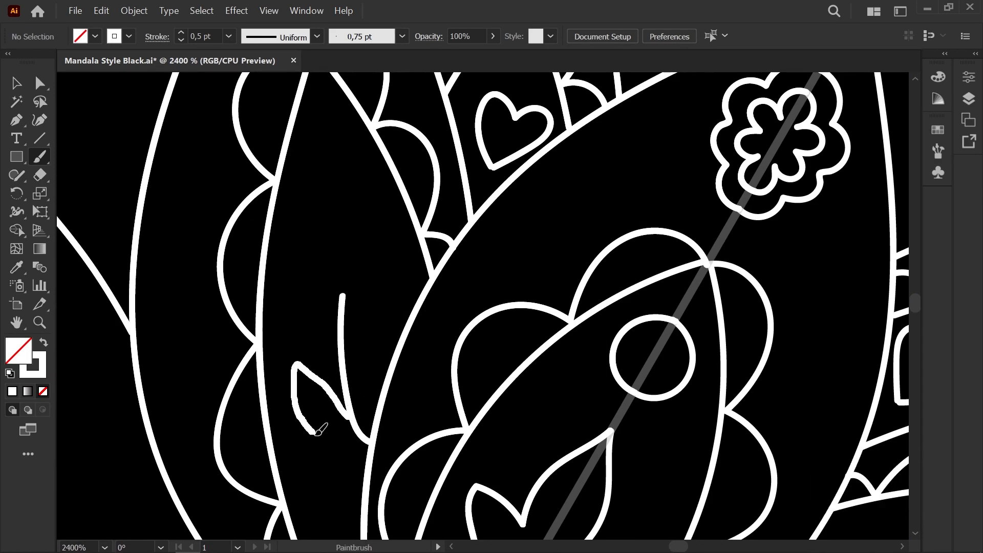
left_click_drag(393, 327, 358, 419)
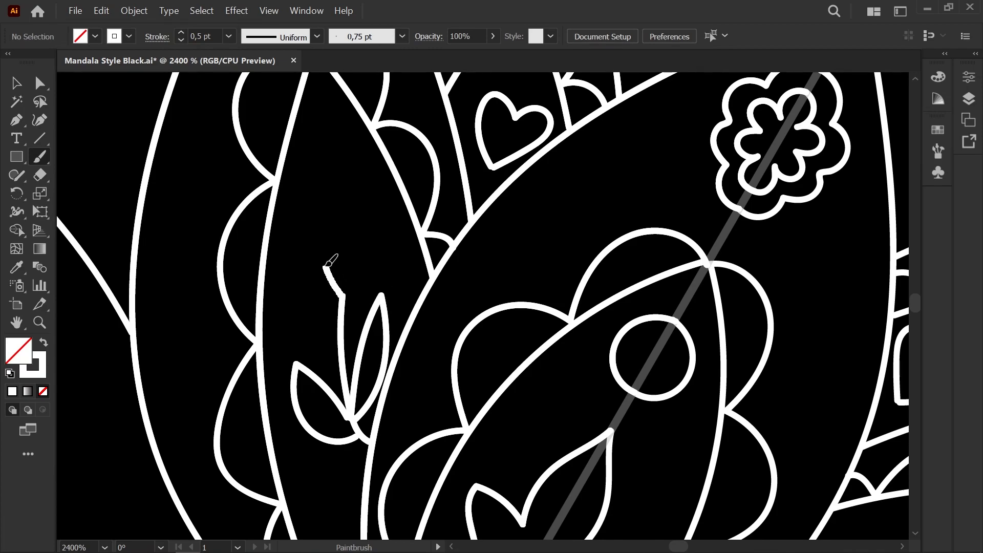
left_click_drag(376, 267, 343, 296)
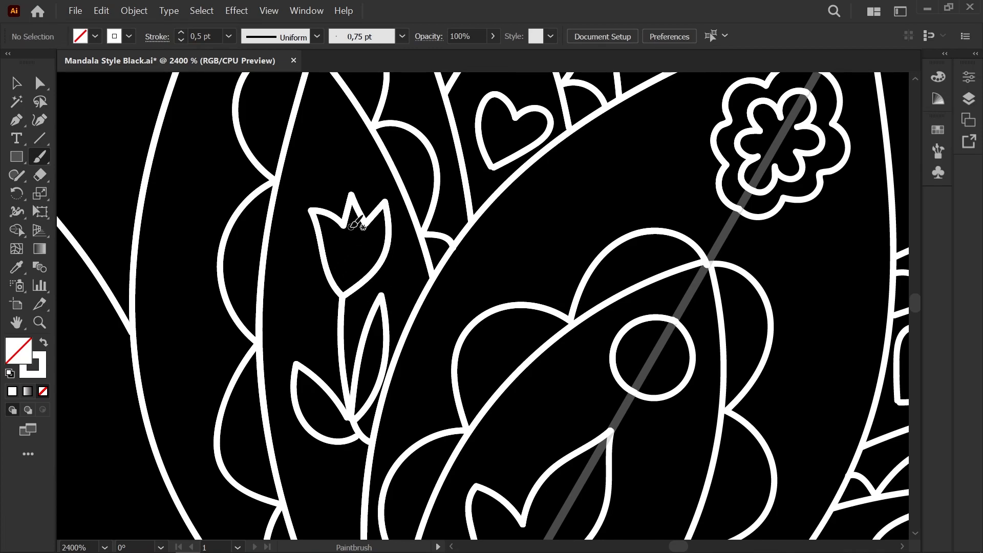
Move the tulip stem's lower end anchor onto the central leaf's edge
scroll(358, 221, "down", 5)
left_click_drag(358, 222, 331, 239)
scroll(313, 286, "up", 6)
key("a")
left_click(471, 204)
left_click_drag(471, 208, 471, 255)
Move the end anchor of the tulip's outer small leaf to the point where the leaves meet the stem
left_click(439, 204)
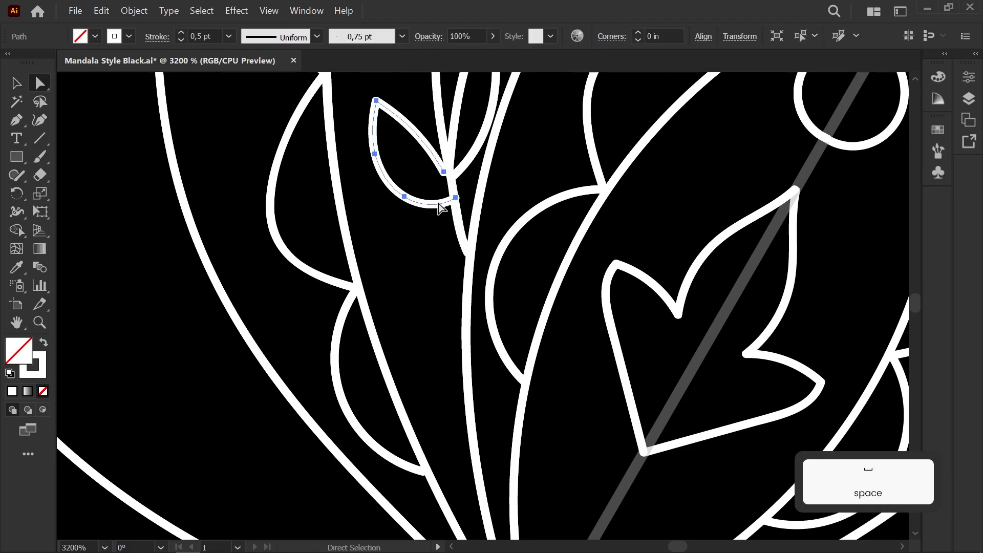
scroll(451, 203, "up", 3)
left_click_drag(463, 189, 450, 136)
left_click_drag(360, 204, 356, 393)
left_click(428, 308)
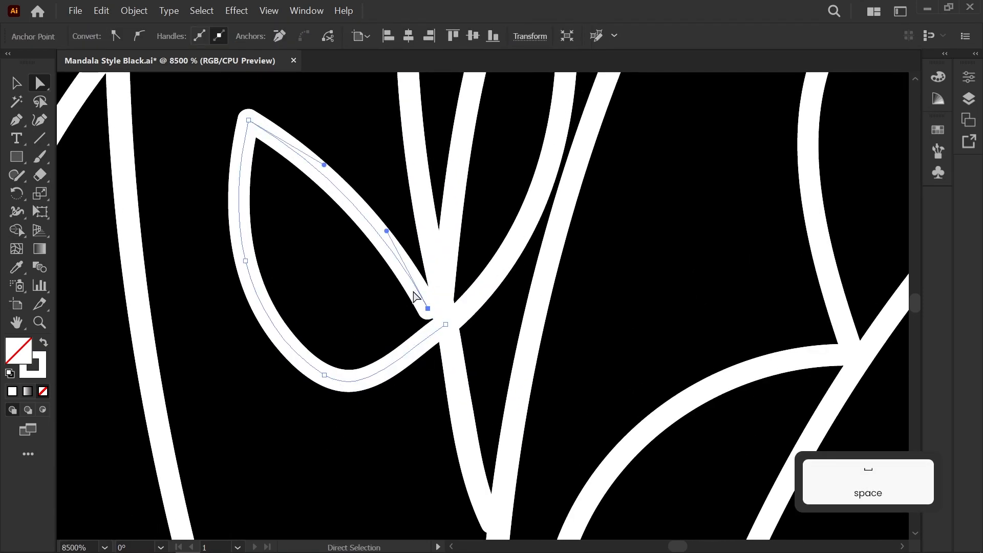
Delete both small leaves from the tulip's stem
key("Delete")
scroll(416, 296, "down", 2)
key("Delete")
left_click_drag(470, 187, 451, 293)
left_click(452, 293)
key("Delete")
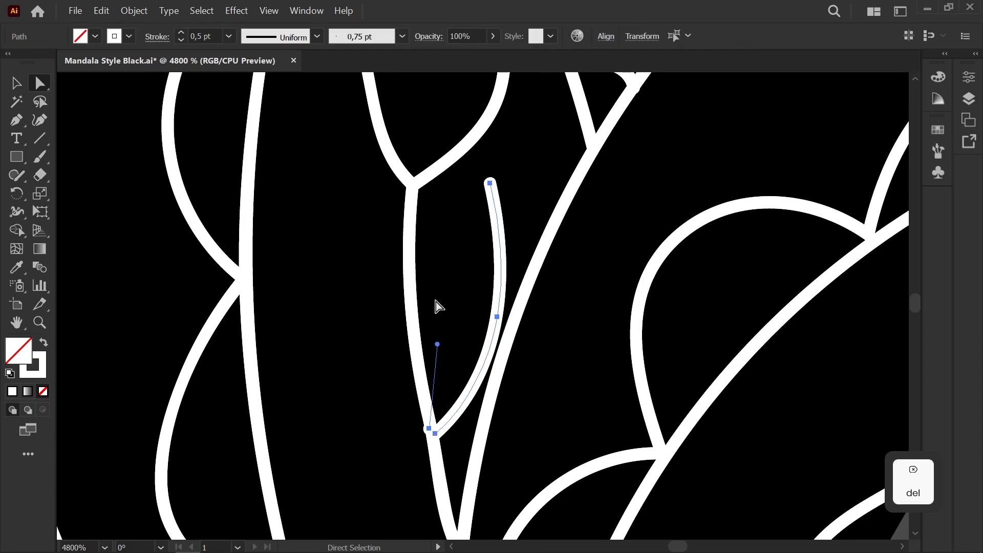
key("Delete")
Repaint the two small leaves so they meet at one point on the tulip's stem
key("b")
mouse_move(419, 401)
left_mouse_down()
mouse_move(291, 310)
mouse_move(373, 399)
mouse_move(426, 407)
mouse_move(469, 247)
mouse_move(439, 393)
left_mouse_up()
scroll(439, 307, "down", 1)
scroll(439, 298, "down", 2)
Paint a long pointed inner leaf inside the curled petal, running down towards the flower's base
left_click_drag(438, 298, 357, 284)
scroll(371, 384, "down", 3)
scroll(357, 281, "down", 3)
scroll(413, 384, "up", 1)
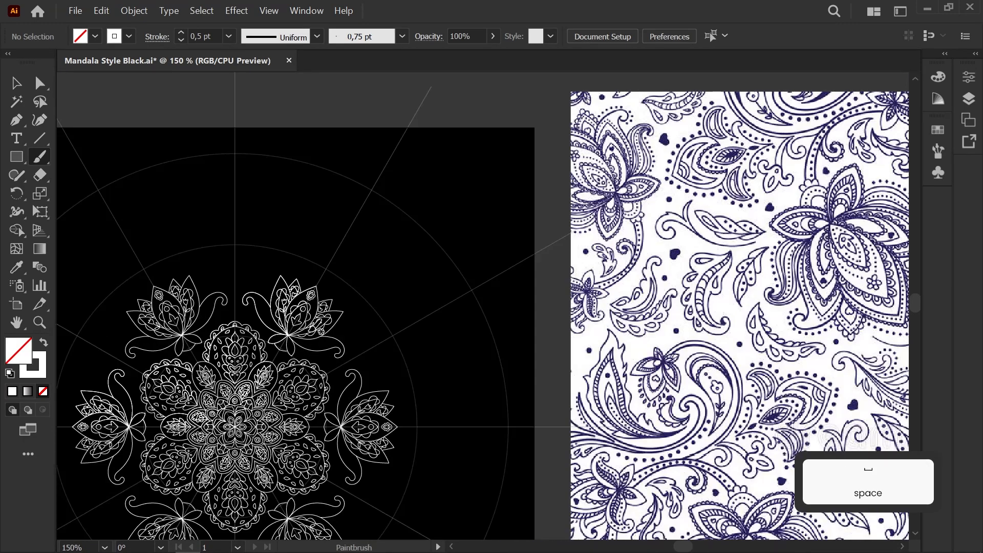
mouse_move(274, 334)
left_mouse_down()
mouse_move(174, 402)
mouse_move(431, 382)
mouse_move(549, 401)
left_mouse_up()
scroll(312, 386, "up", 6)
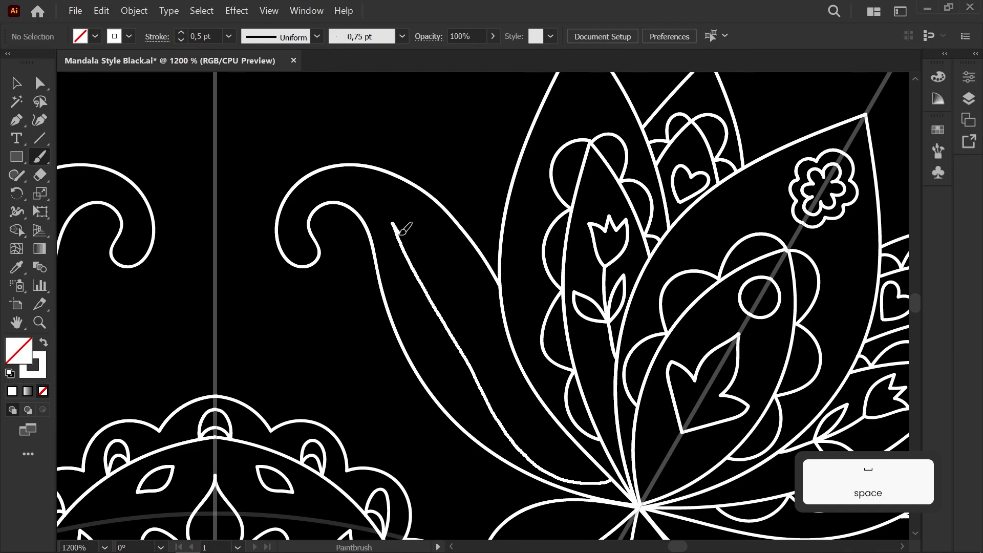
key("ctrl+z")
left_click_drag(400, 229, 469, 303)
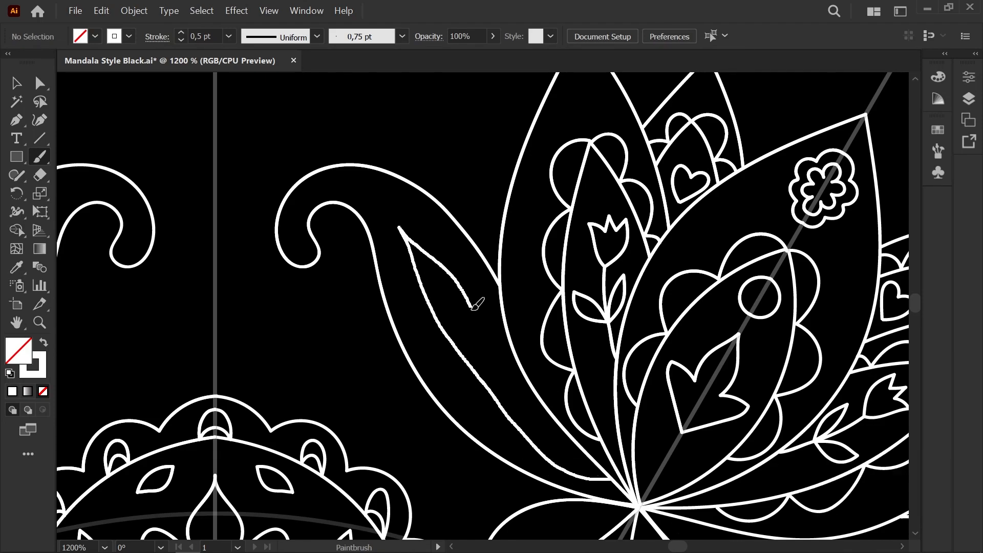
left_click_drag(534, 399, 544, 407)
Paint a ladder of short crossbars across the long inner leaf, from the flower's base up towards its tip
scroll(597, 430, "up", 2)
left_click_drag(597, 430, 619, 371)
left_click_drag(510, 413, 542, 399)
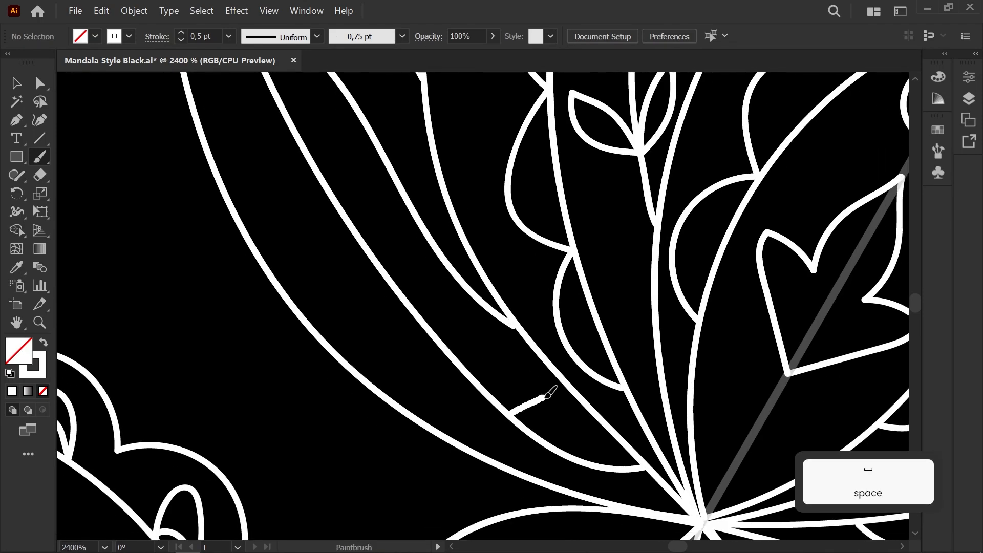
left_click_drag(518, 329, 516, 328)
left_click_drag(492, 403, 553, 469)
key("ctrl+z")
left_click_drag(528, 439, 558, 412)
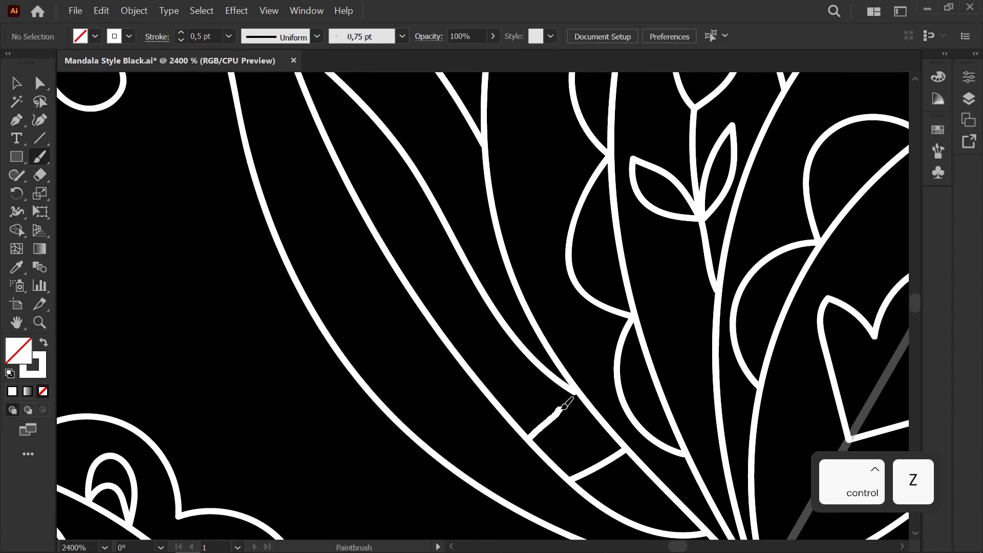
left_click_drag(520, 342, 518, 343)
left_click_drag(451, 328, 436, 404)
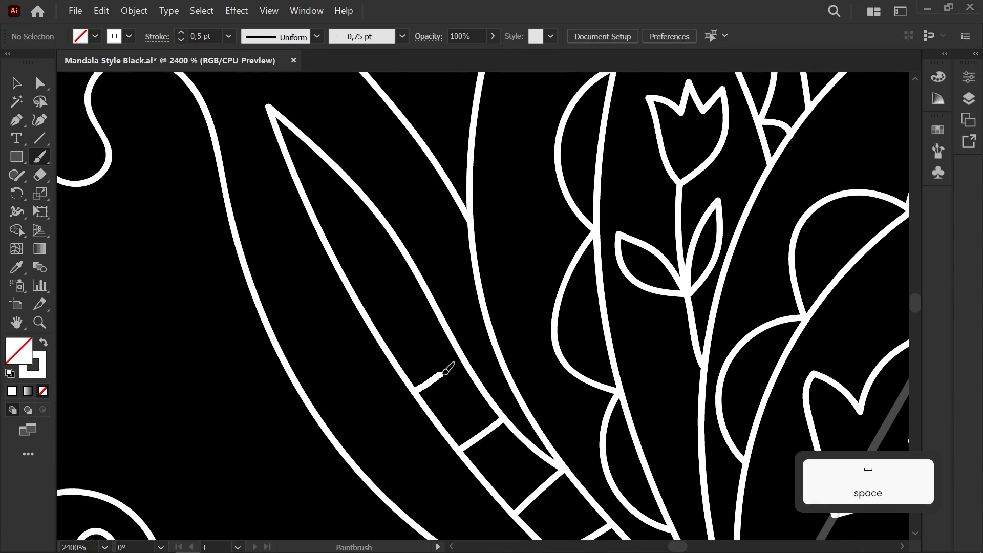
left_click_drag(425, 306, 430, 301)
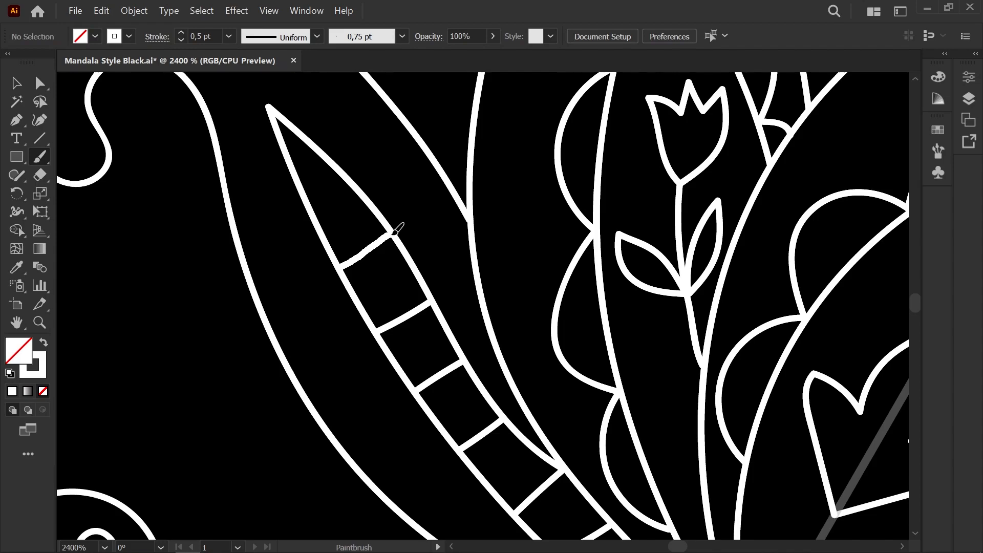
left_click_drag(349, 180, 351, 180)
Paint a row of small dots inside the curled petal, running around both sides of the laddered leaf
scroll(343, 181, "down", 9)
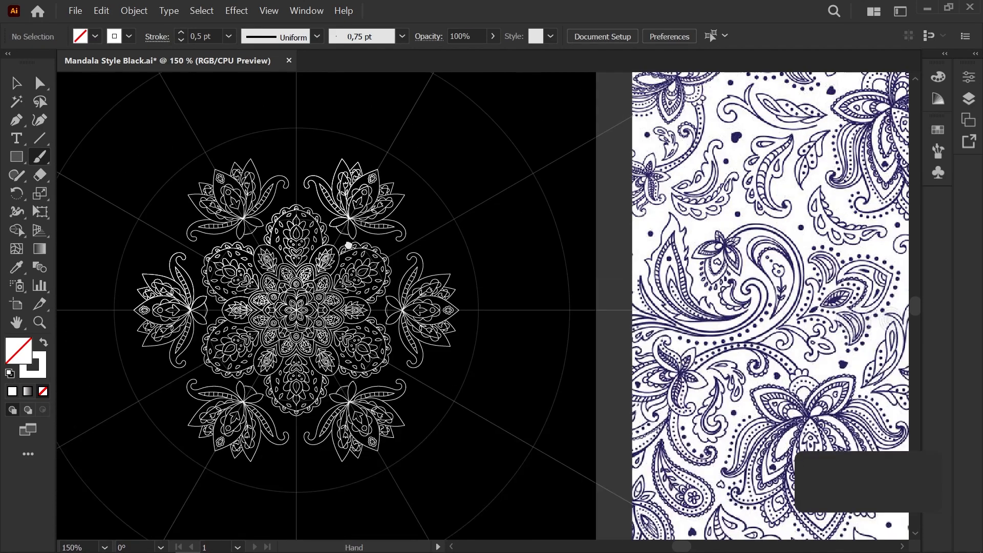
left_click_drag(353, 241, 233, 247)
scroll(190, 197, "up", 8)
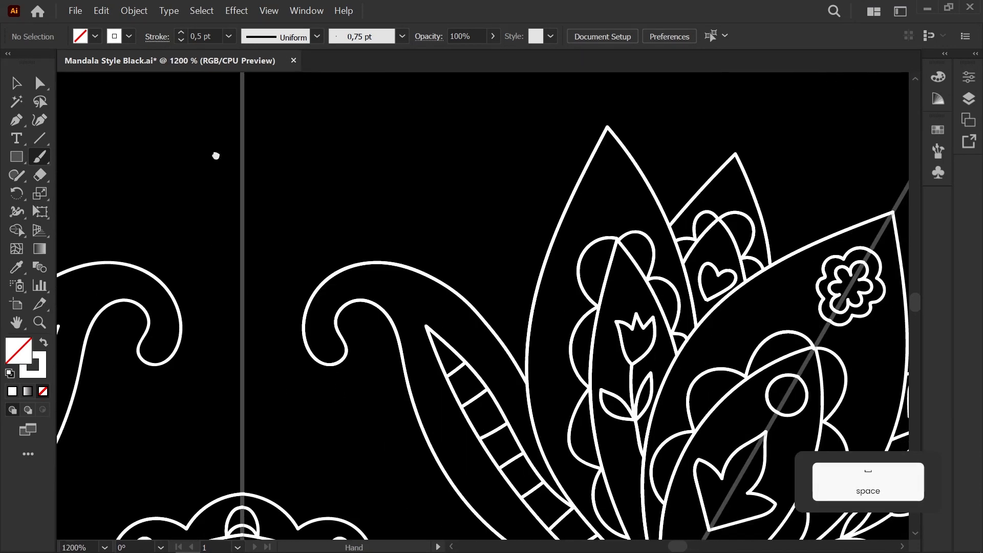
left_click_drag(367, 231, 404, 317)
left_click(368, 255)
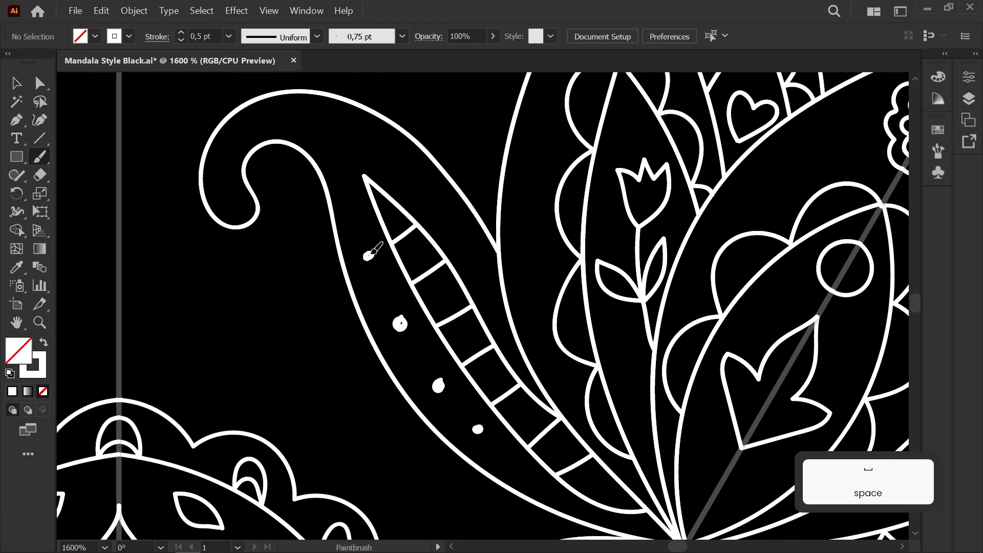
left_click(465, 240)
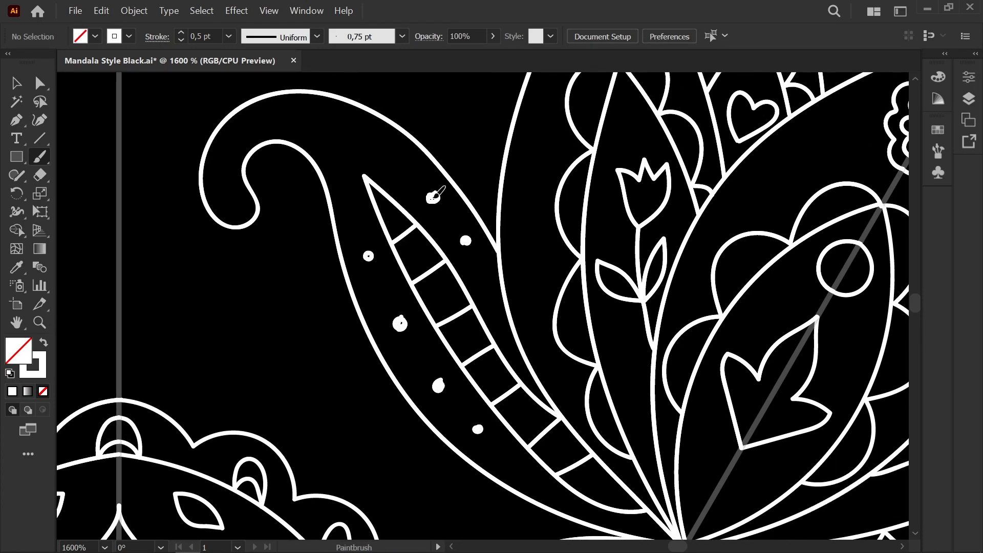
left_click_drag(394, 148, 402, 192)
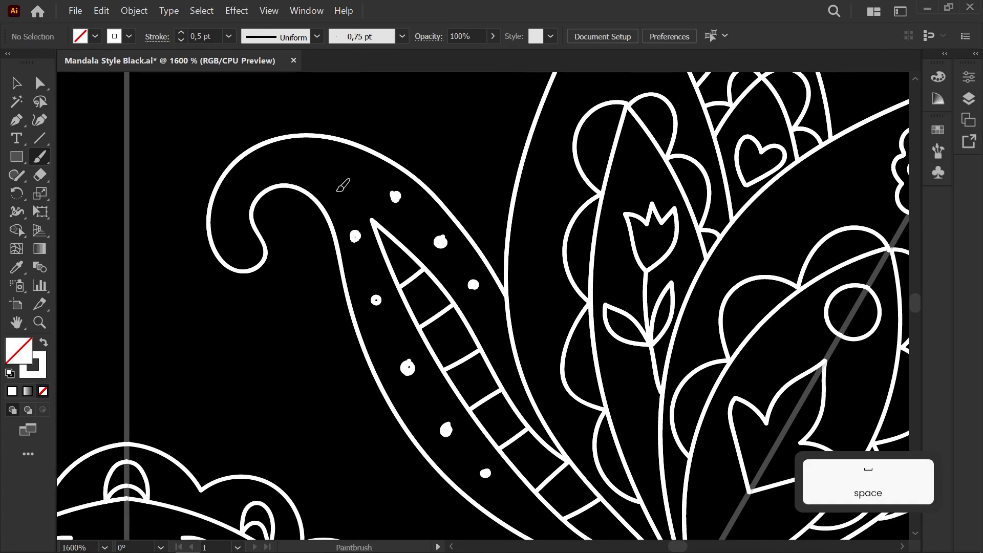
left_click(354, 185)
Fill and round out the curled petal's dots with extra brush strokes so they are solid
scroll(356, 210, "up", 4)
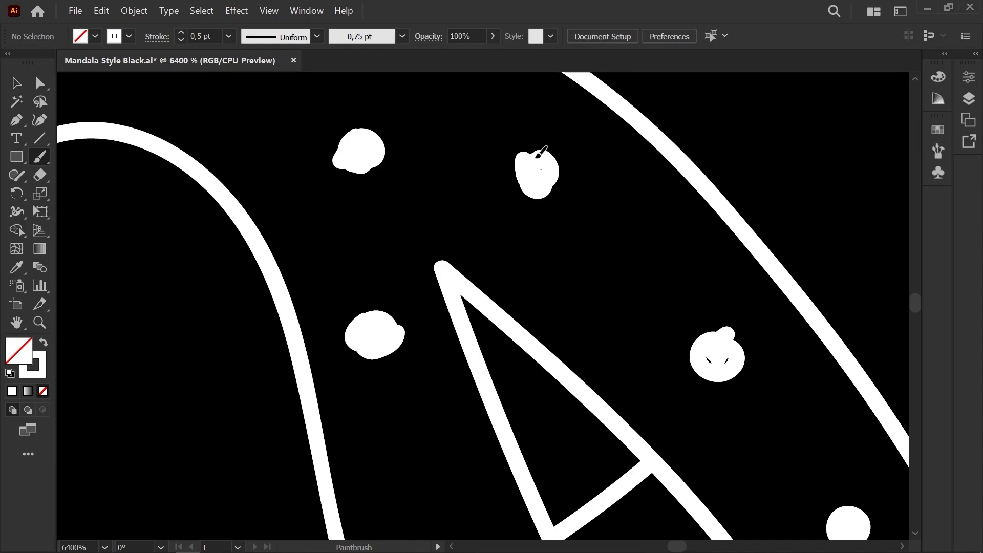
left_click_drag(735, 343, 511, 207)
mouse_move(246, 435)
left_mouse_down()
mouse_move(325, 231)
mouse_move(317, 256)
left_mouse_up()
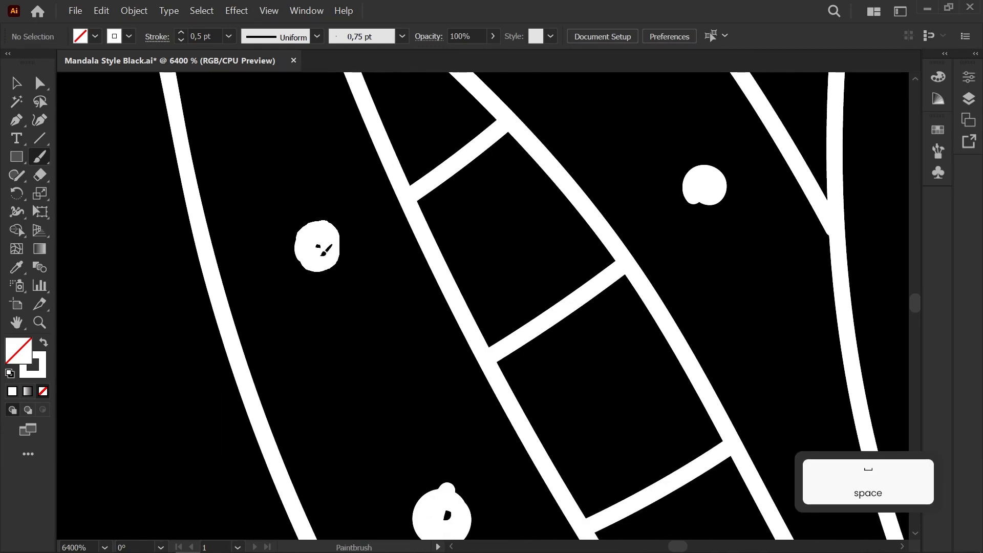
left_click_drag(440, 509, 418, 249)
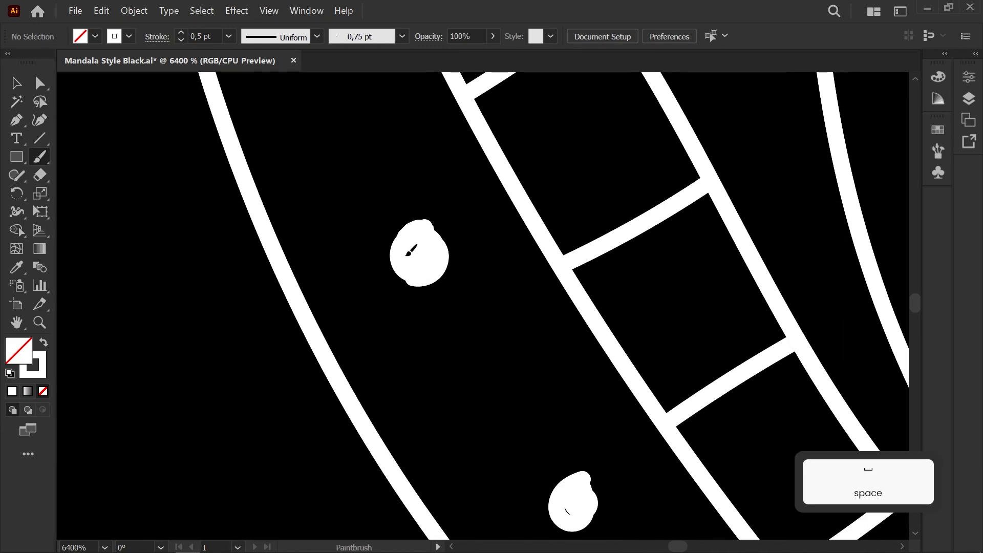
left_click_drag(541, 442, 364, 237)
mouse_move(389, 274)
left_mouse_down()
mouse_move(417, 279)
mouse_move(404, 269)
left_mouse_up()
left_click_drag(469, 401, 303, 234)
left_click_drag(381, 290, 407, 303)
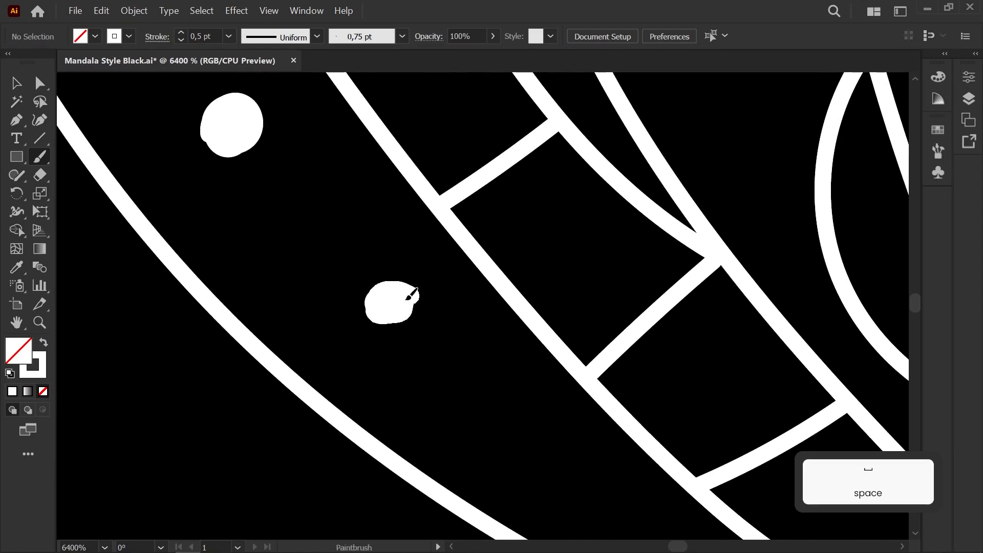
Try painting small pointed leaves along the outer edges of the upper lotus petals
scroll(389, 297, "down", 8)
scroll(425, 288, "up", 1)
left_click_drag(320, 242, 373, 358)
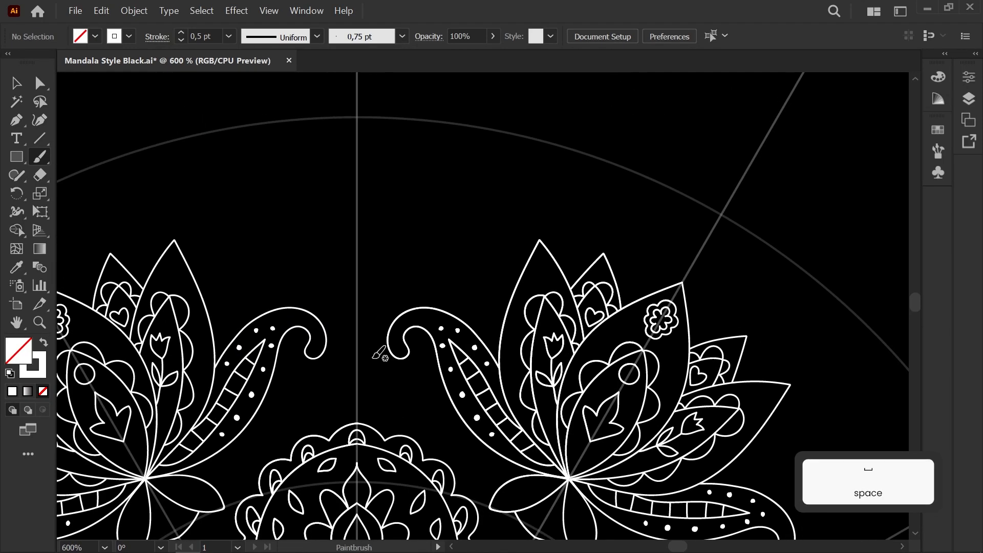
scroll(343, 373, "down", 6)
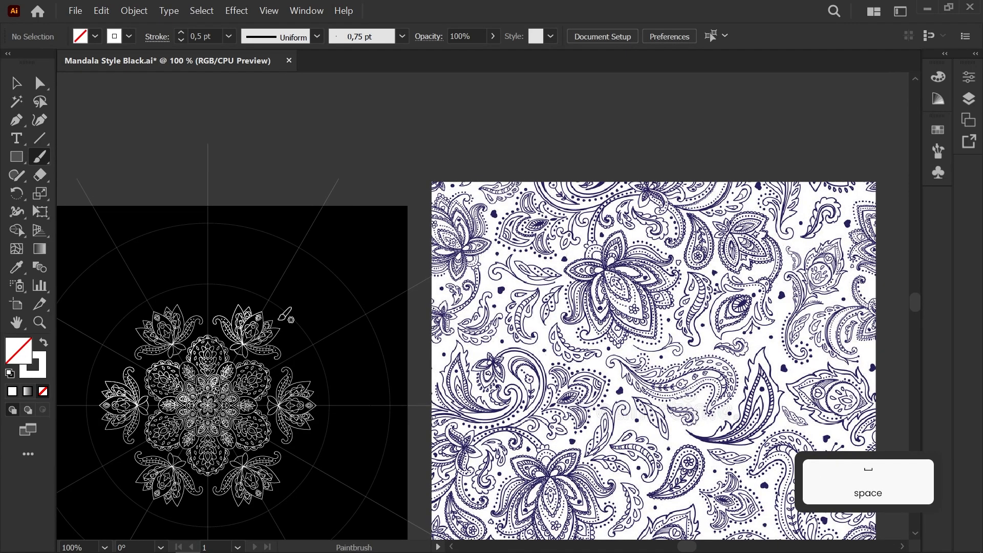
scroll(285, 315, "up", 7)
key("b")
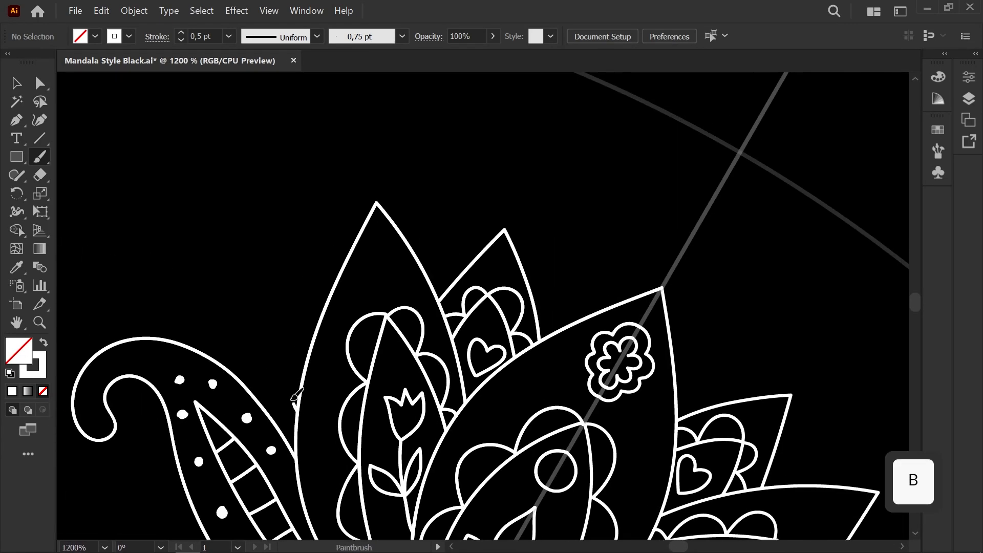
left_click_drag(314, 310, 333, 261)
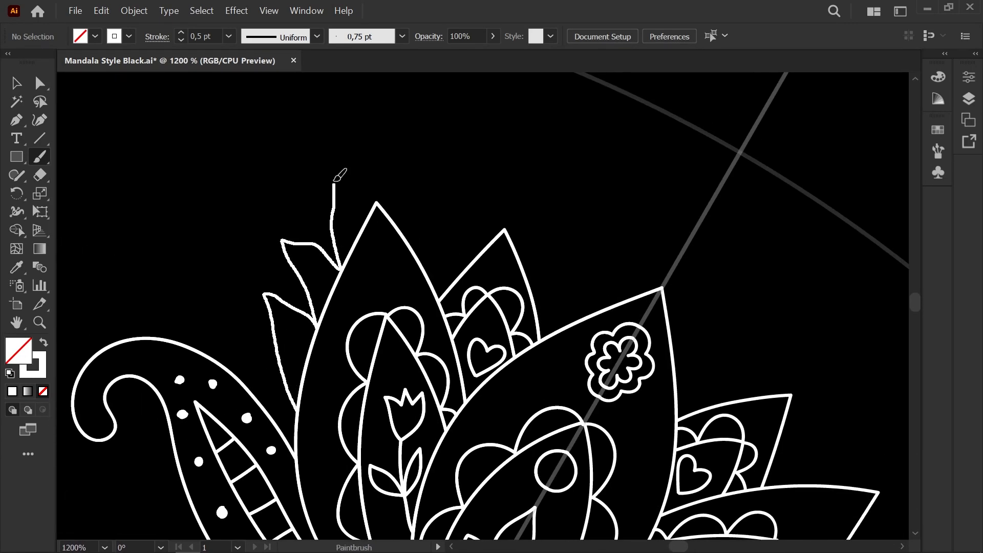
left_click_drag(364, 219, 365, 219)
key("space")
mouse_move(428, 233)
left_mouse_down()
mouse_move(322, 172)
mouse_move(332, 264)
left_mouse_up()
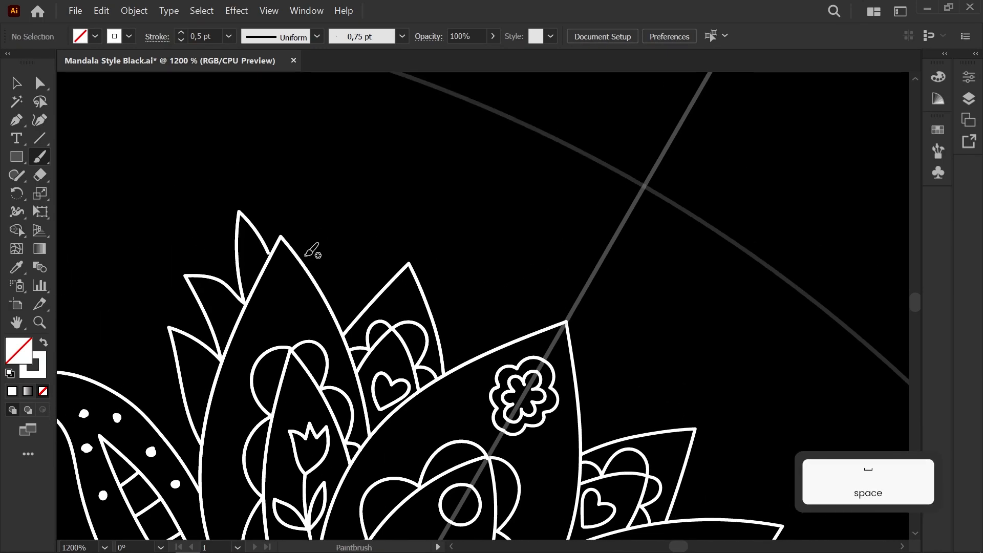
key("space")
left_click_drag(476, 355, 371, 311)
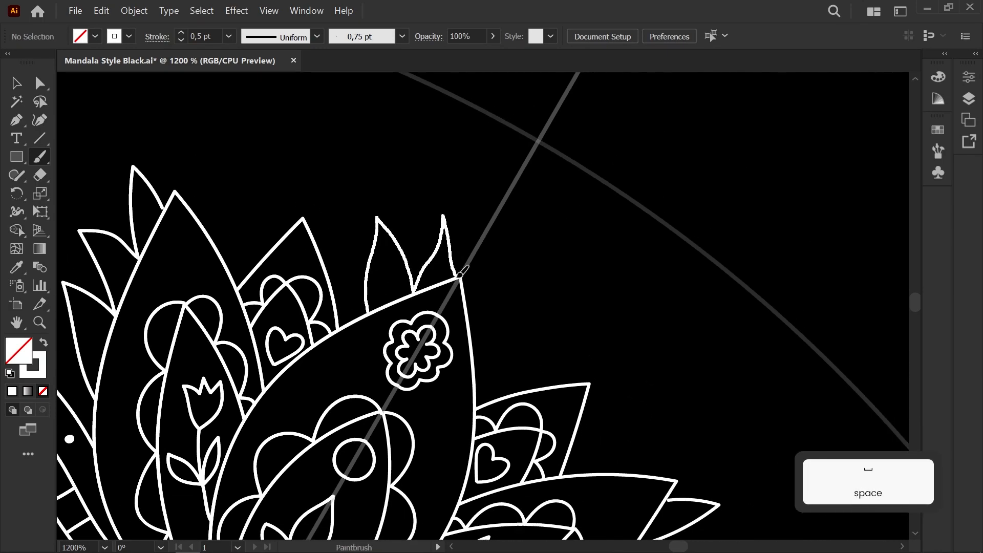
Undo the small pointed leaves painted on the lotus petals
scroll(463, 269, "down", 7)
scroll(321, 257, "up", 5)
key("ctrl+z")
key("ctrl+z")
Paint a large arch from the scalloped medallion's top around the lotus and align its end with the diagonal guide
key("space")
left_click_drag(327, 254, 450, 311)
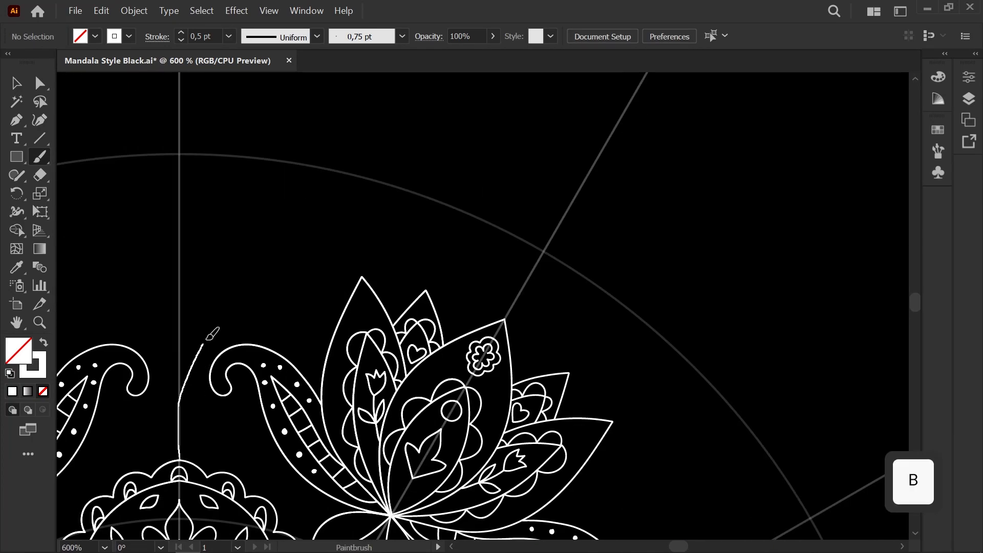
scroll(541, 265, "up", 3)
key("a")
left_click_drag(494, 303, 502, 307)
left_click(457, 326)
Adjust the lower curve of the large arch so it meets the medallion's top without crossing the vertical guide
scroll(457, 326, "down", 2)
key("space")
left_click_drag(76, 471, 308, 412)
scroll(309, 413, "up", 2)
left_click(398, 310)
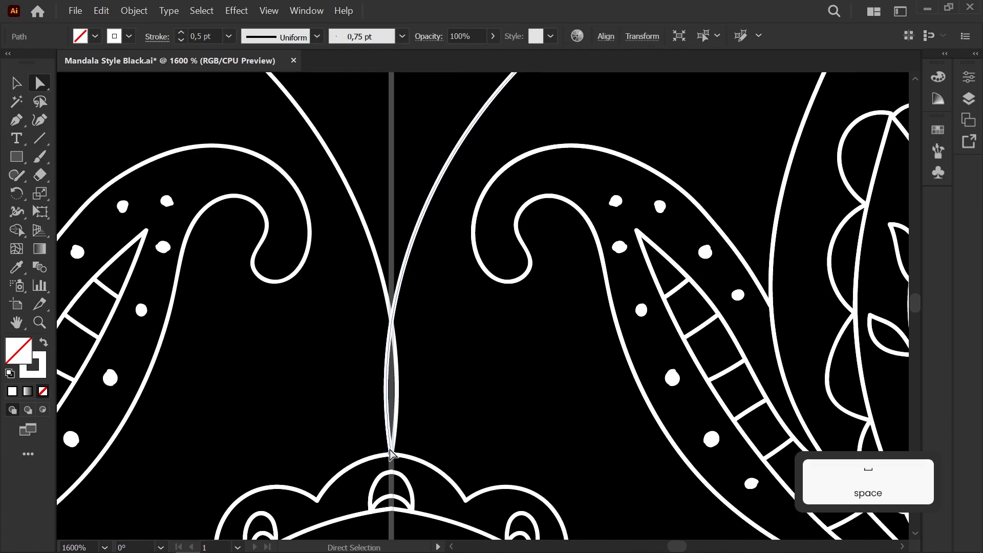
left_click(432, 285)
Paint a row of small circles along the outside of the large arch, from the vertical guide to the diagonal guide
key("space")
left_click_drag(458, 249, 258, 283)
scroll(431, 312, "down", 5)
key("space")
scroll(382, 294, "down", 3)
scroll(246, 246, "up", 6)
key("b")
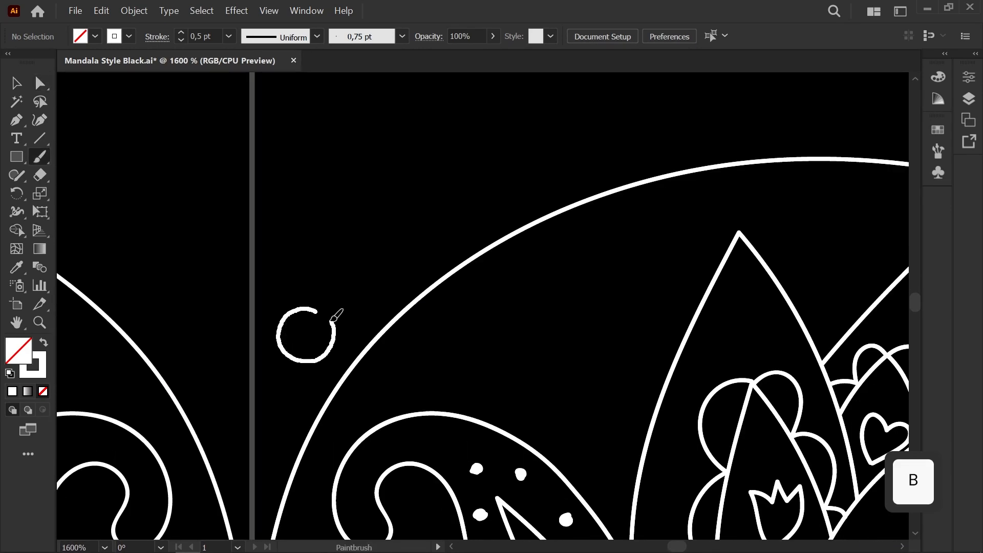
left_click_drag(333, 321, 316, 311)
key("space")
left_click_drag(434, 219, 319, 311)
key("space")
left_click_drag(472, 281, 309, 325)
left_click_drag(313, 267, 283, 277)
key("space")
left_click_drag(513, 258, 353, 274)
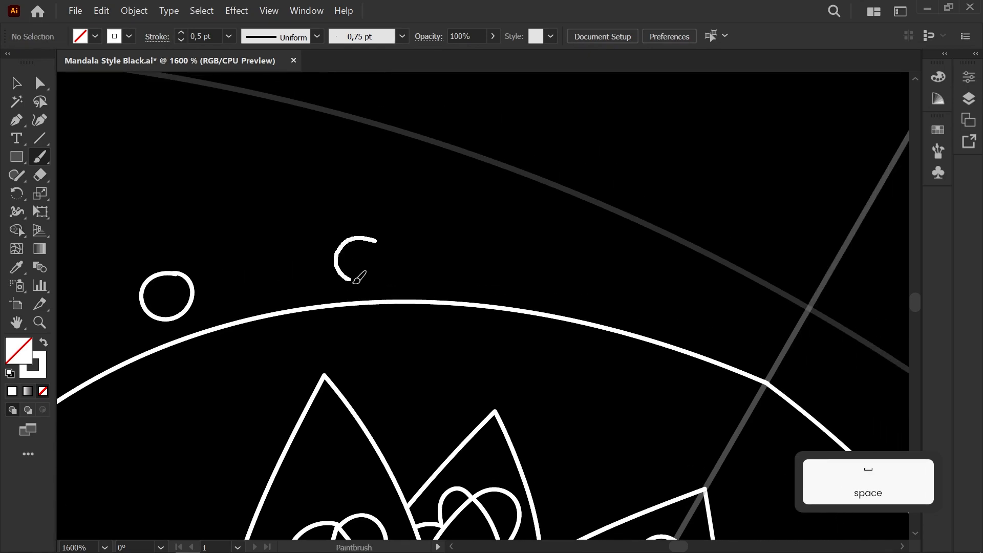
key("space")
mouse_move(548, 280)
left_mouse_down()
mouse_move(413, 263)
mouse_move(410, 279)
left_mouse_up()
left_click_drag(432, 230, 430, 237)
key("space")
left_click_drag(588, 289, 450, 239)
Close and smooth the small circles nearest the diagonal guide by adjusting their anchor points and handles
scroll(410, 249, "down", 3)
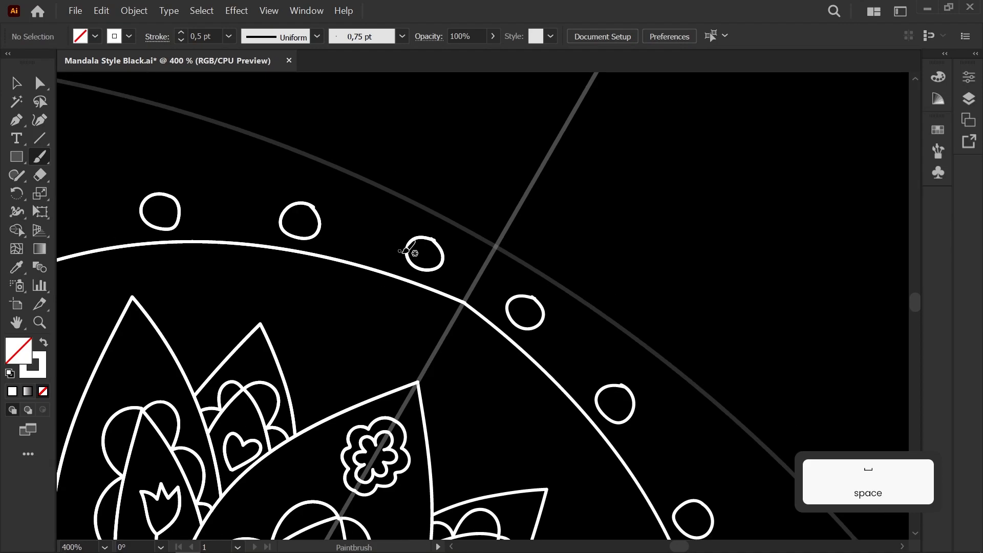
scroll(415, 248, "up", 5)
key("a")
key("space")
left_click_drag(367, 233, 275, 328)
left_click(408, 262)
left_click_drag(401, 254, 409, 259)
key("space")
left_click_drag(237, 280, 532, 332)
left_click(451, 271)
left_click(377, 221)
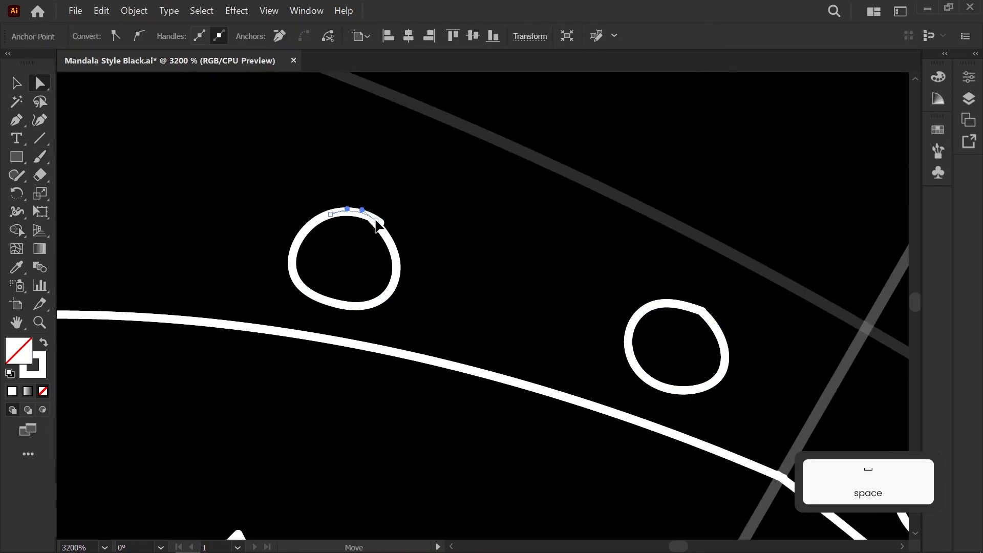
left_click(357, 246)
Refine the anchor points of the remaining small circles towards the vertical guide so their outlines join smoothly
key("space")
left_click_drag(357, 246, 851, 247)
scroll(261, 269, "down", 1)
key("space")
left_click_drag(182, 286, 601, 265)
scroll(541, 296, "up", 1)
left_click_drag(564, 223, 566, 222)
key("space")
left_click_drag(250, 368, 430, 284)
left_click(449, 289)
left_click(319, 364)
key("space")
left_click_drag(319, 364, 443, 212)
left_click(339, 355)
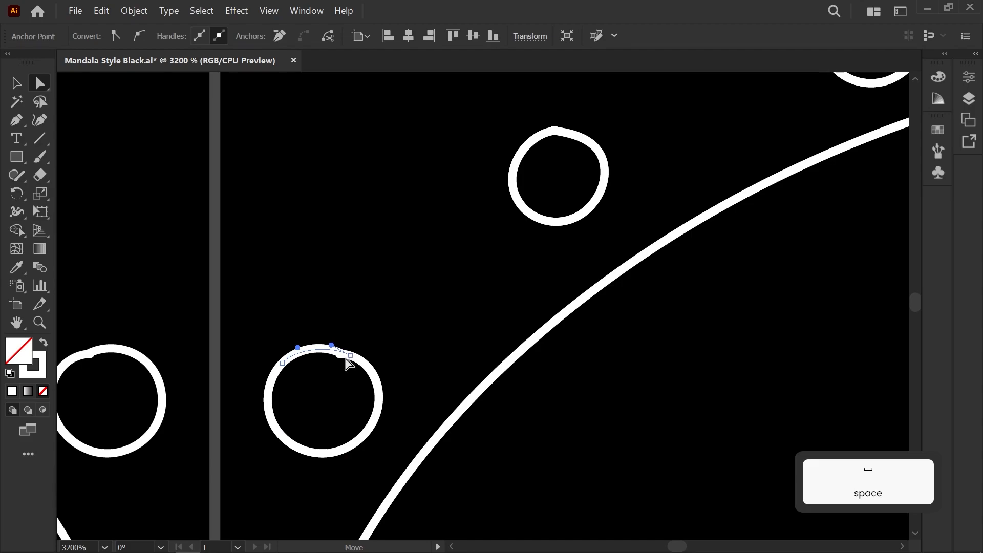
left_click_drag(348, 358, 357, 357)
left_click(379, 325)
Paint a second arch outside the row of circles, from the vertical guide over to the diagonal guide
scroll(379, 325, "down", 5)
key("space")
mouse_move(379, 325)
left_mouse_down()
mouse_move(327, 293)
mouse_move(254, 291)
mouse_move(183, 349)
mouse_move(157, 308)
left_mouse_up()
scroll(327, 294, "down", 4)
key("space")
scroll(127, 322, "up", 6)
key("space")
key("b")
key("space")
left_click_drag(194, 350, 118, 390)
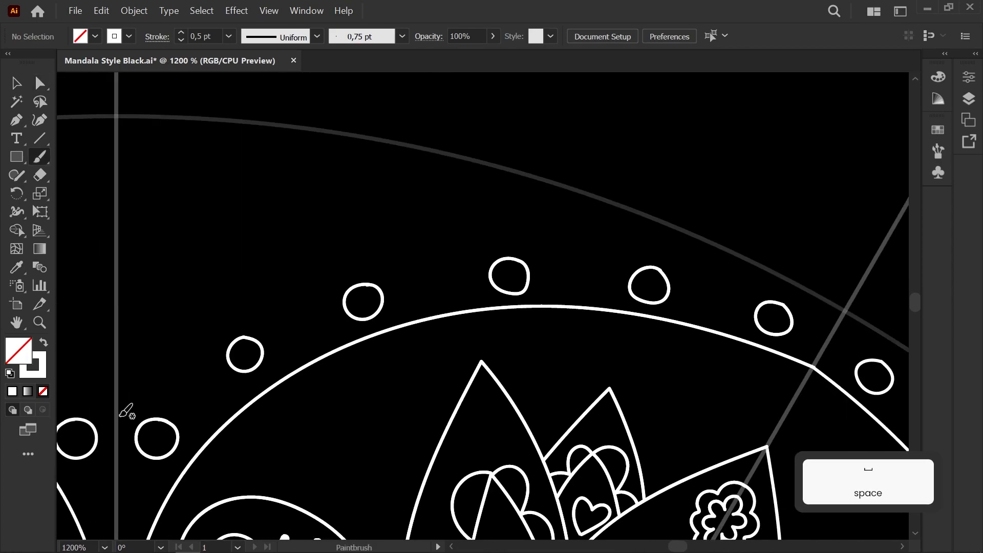
left_click_drag(220, 314, 574, 224)
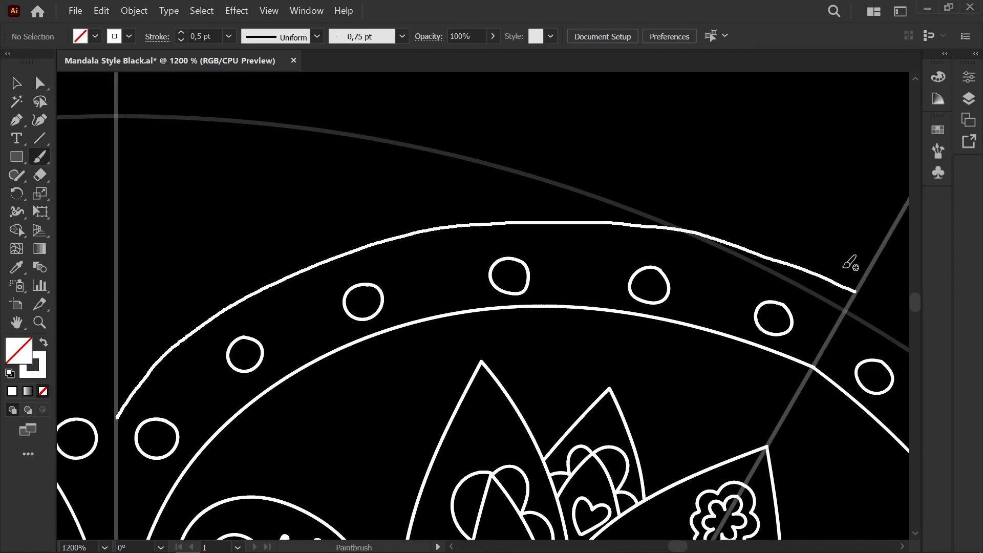
Move the outer arch's starting anchor slightly down along the vertical guide
key("space")
left_click_drag(546, 286, 759, 259)
scroll(367, 390, "up", 1)
key("a")
left_click_drag(318, 391, 317, 398)
left_click(373, 355)
Try painting a wavy-edged ornament in the gap between the curled petal and the scalloped medallion
scroll(373, 338, "down", 5)
key("space")
scroll(361, 307, "down", 2)
left_click_drag(366, 309, 219, 318)
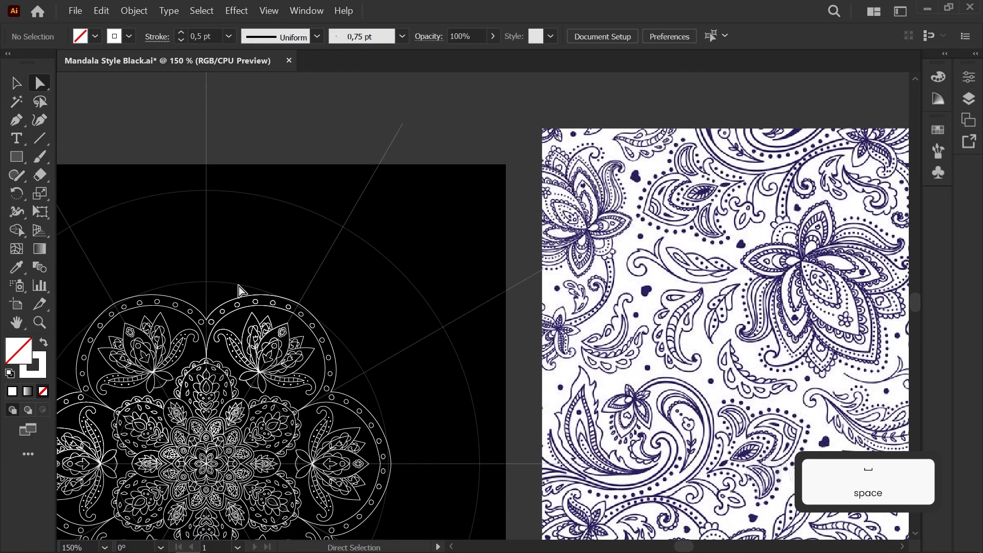
scroll(238, 404, "up", 5)
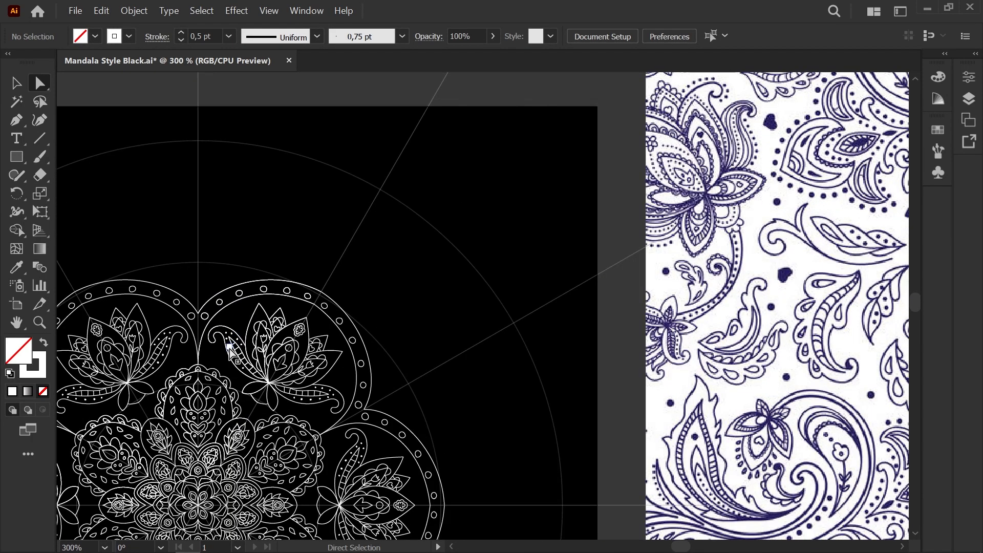
key("b")
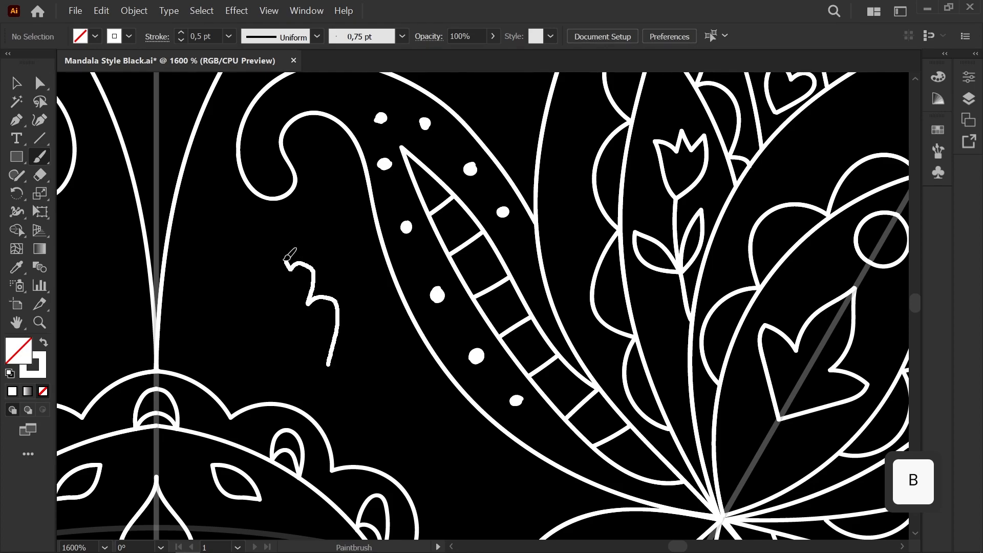
left_click_drag(329, 367, 329, 367)
scroll(316, 309, "down", 4)
scroll(315, 301, "up", 6)
key("ctrl+z")
Try painting a jagged, flame-shaped leaf in the gap between the curled petal and the scalloped medallion
key("space")
left_click_drag(289, 425, 361, 291)
scroll(360, 291, "down", 1)
left_click_drag(375, 364, 408, 298)
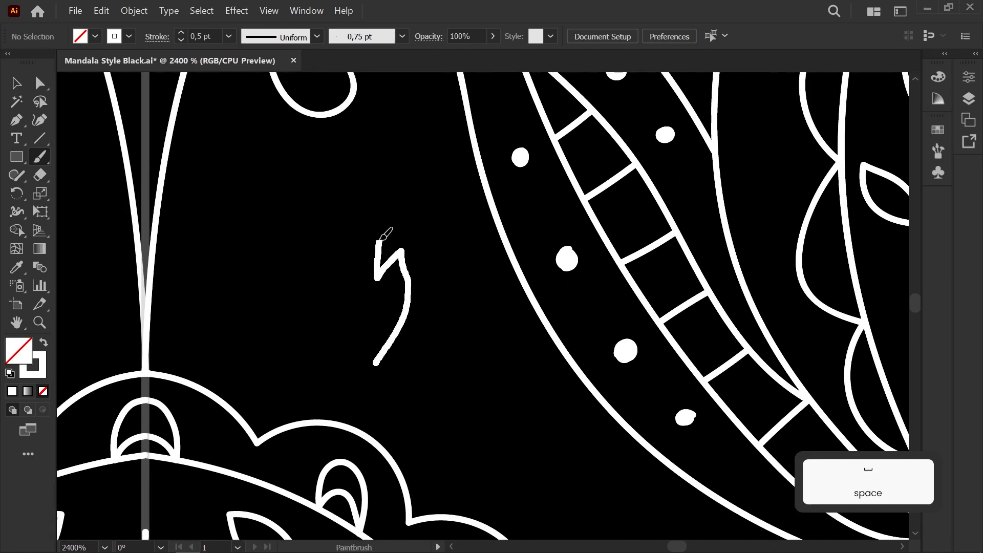
left_click_drag(348, 214, 316, 222)
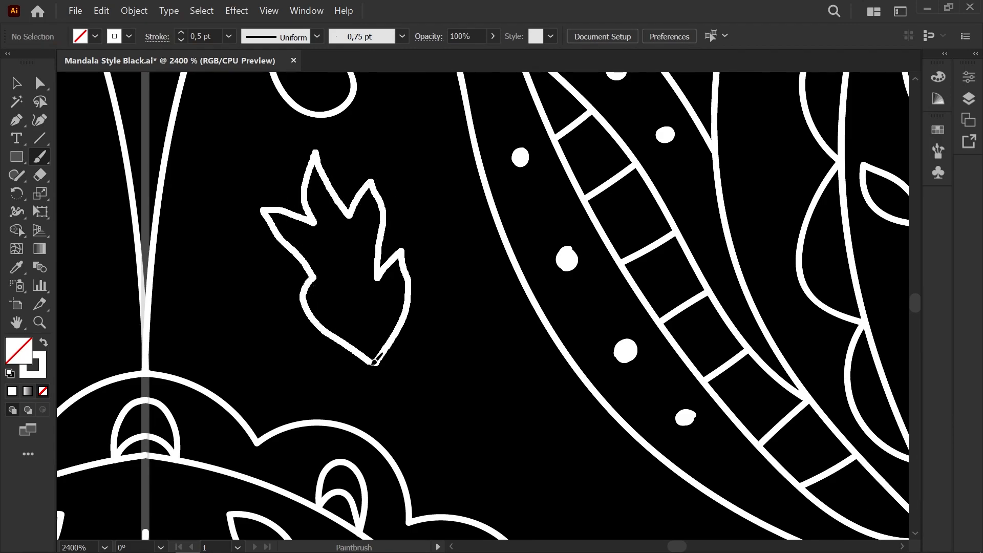
left_click_drag(370, 361, 375, 364)
scroll(424, 259, "down", 4)
key("space")
left_click_drag(420, 261, 367, 291)
key("ctrl+z")
scroll(389, 244, "down", 4)
key("space")
left_click_drag(394, 252, 325, 275)
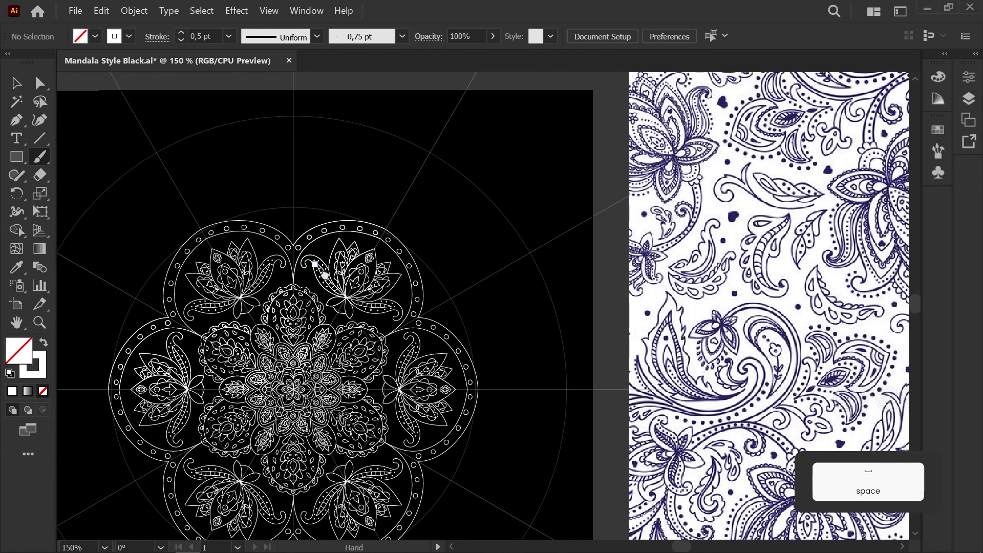
scroll(325, 275, "up", 5)
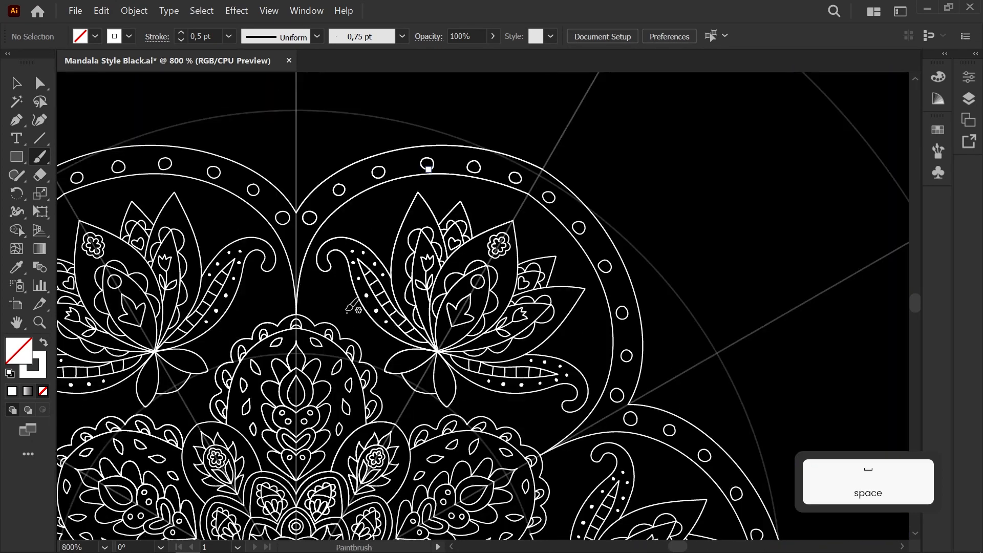
Try painting a zigzag-edged leaf in the gap between the curled petal and the scalloped medallion
scroll(352, 305, "up", 2)
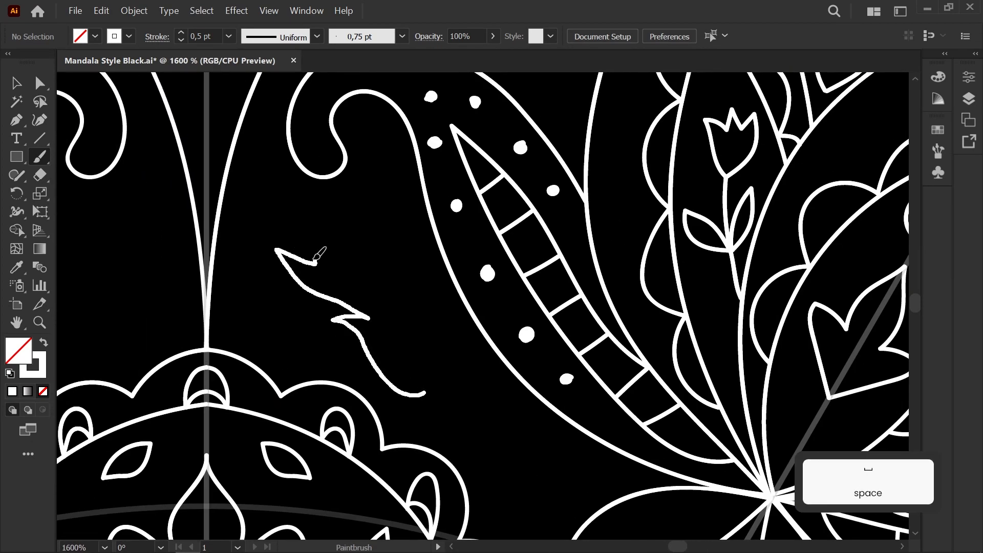
left_click_drag(318, 261, 345, 245)
left_click_drag(431, 368, 424, 393)
scroll(419, 292, "down", 2)
left_click_drag(418, 292, 375, 299)
scroll(370, 281, "up", 2)
key("ctrl+z")
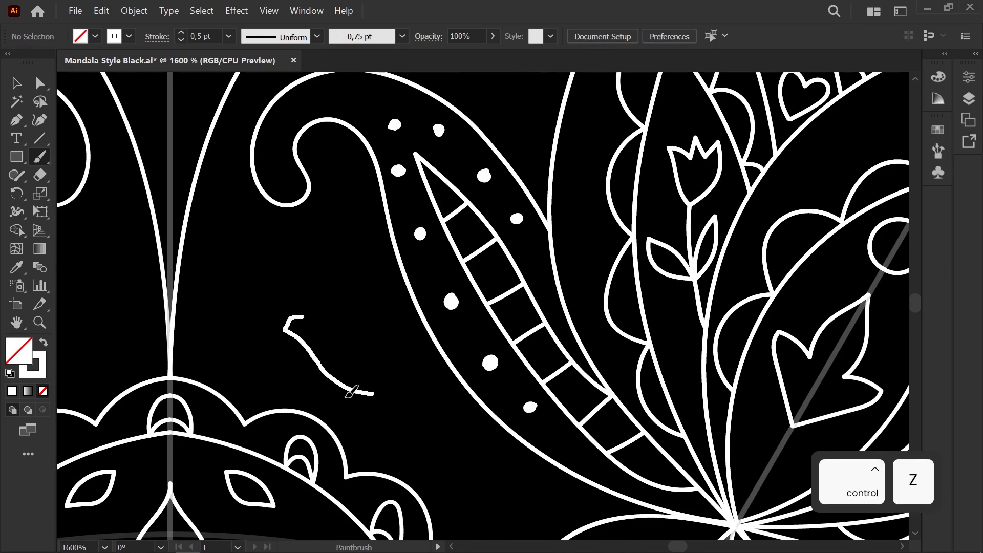
Try painting a softer leaf with wavy lobes in the gap beside the curled petal
key("ctrl+z")
left_click_drag(370, 401, 290, 338)
left_click_drag(300, 242, 352, 253)
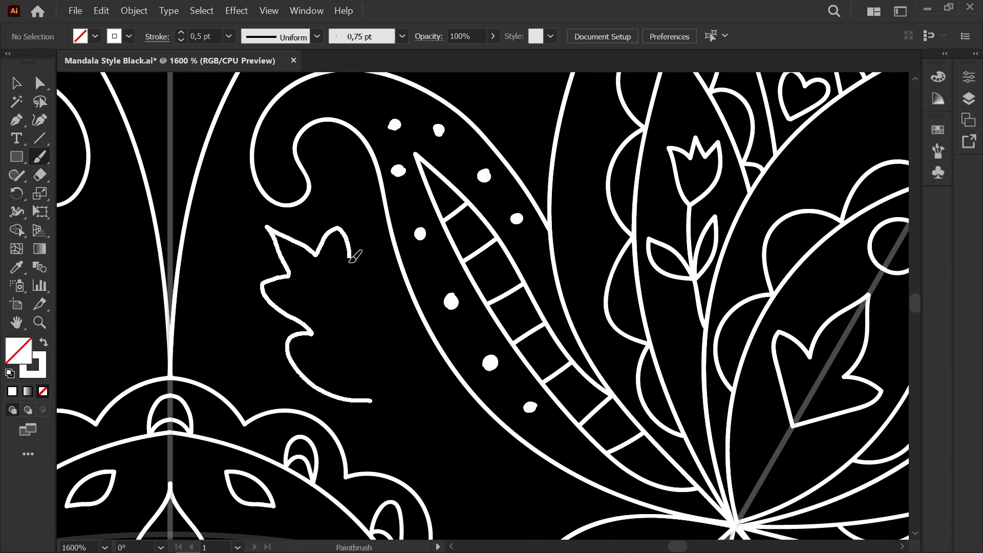
scroll(389, 290, "down", 6)
left_click_drag(384, 291, 242, 318)
scroll(252, 291, "up", 7)
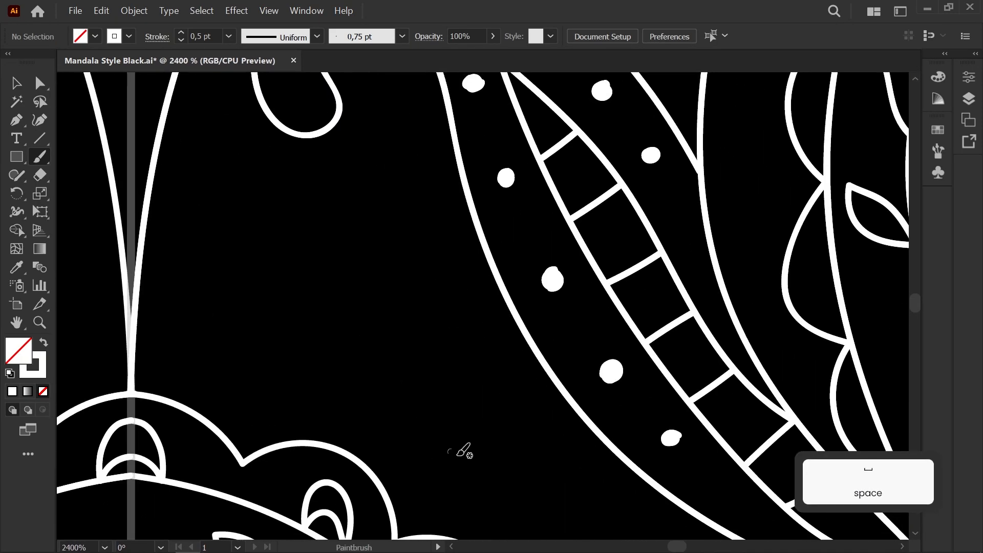
Paint a closed, jagged leaf with long pointed lobes between the curled petal and the scalloped medallion
left_click_drag(477, 458, 357, 368)
left_click_drag(224, 272, 321, 197)
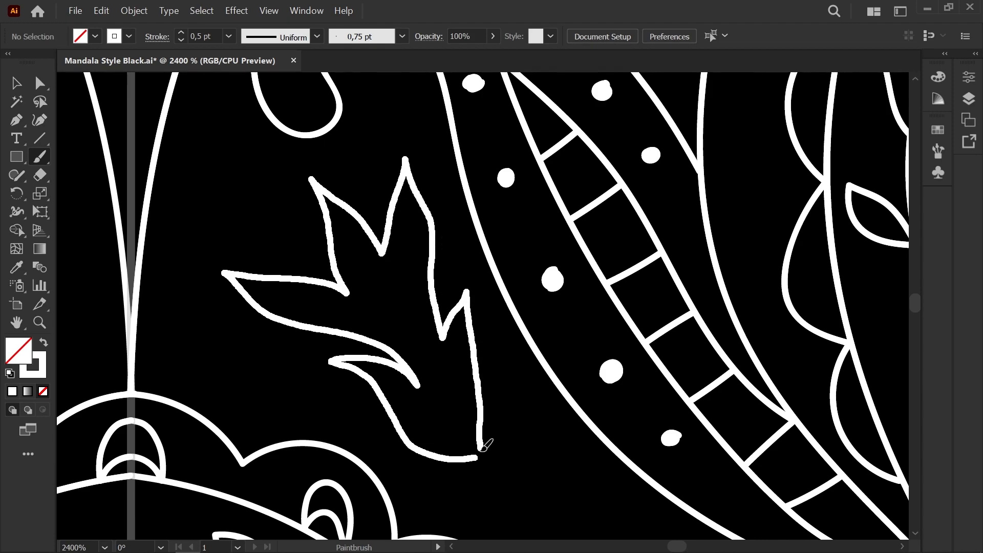
left_click_drag(480, 448, 476, 458)
Paint a closed, pointed-lobed leaf below the arch, between the curled petal and the tall lotus petal
scroll(496, 342, "down", 4)
mouse_move(434, 210)
left_mouse_down()
mouse_move(400, 207)
mouse_move(419, 281)
left_mouse_up()
scroll(400, 209, "up", 3)
left_click_drag(473, 351, 427, 289)
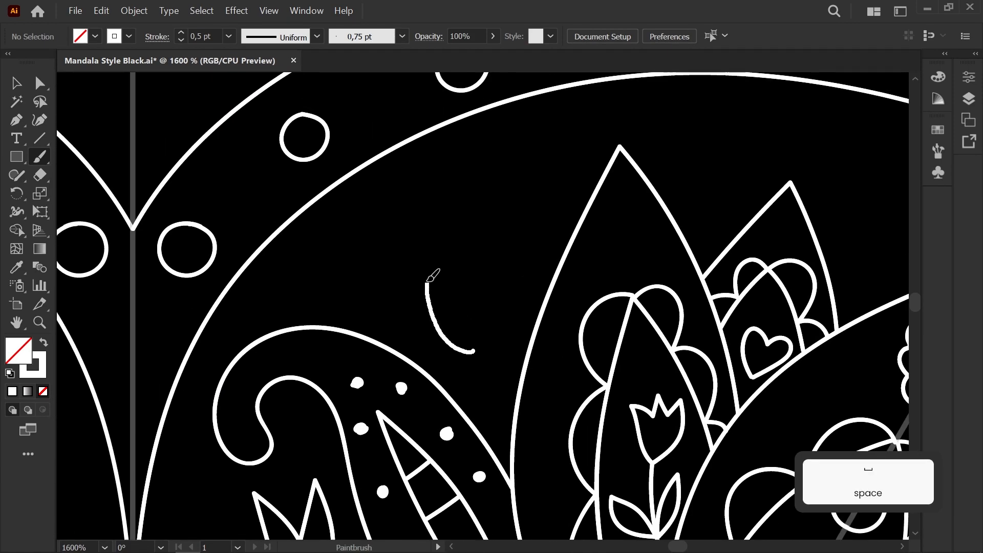
left_click_drag(472, 188, 521, 203)
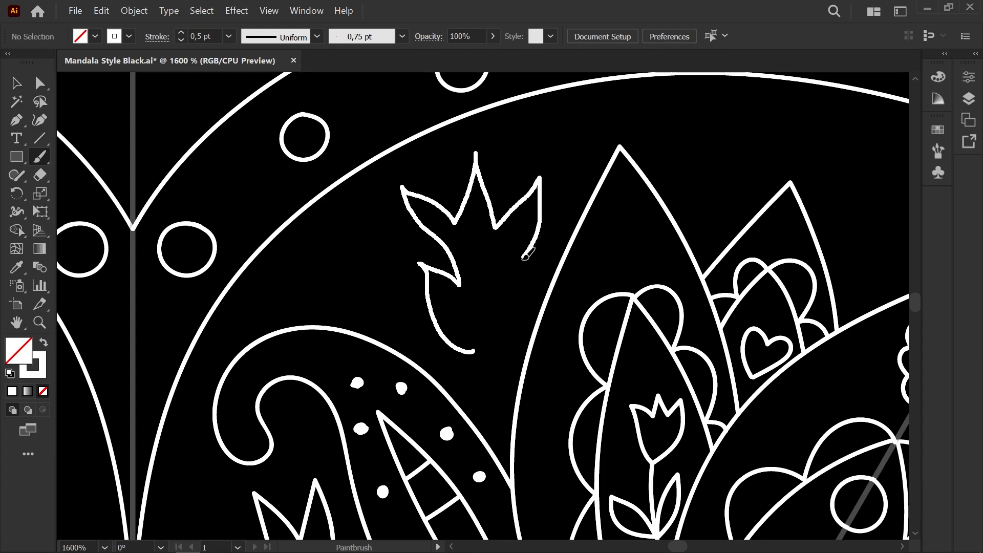
left_click_drag(476, 351, 474, 352)
Paint a flame-shaped leaf above the lotus petals, between the heart petal and the diagonal guide
scroll(478, 250, "down", 4)
mouse_move(589, 223)
left_mouse_down()
mouse_move(546, 193)
mouse_move(500, 283)
left_mouse_up()
scroll(552, 208, "up", 4)
scroll(507, 278, "up", 1)
left_click_drag(503, 334, 495, 234)
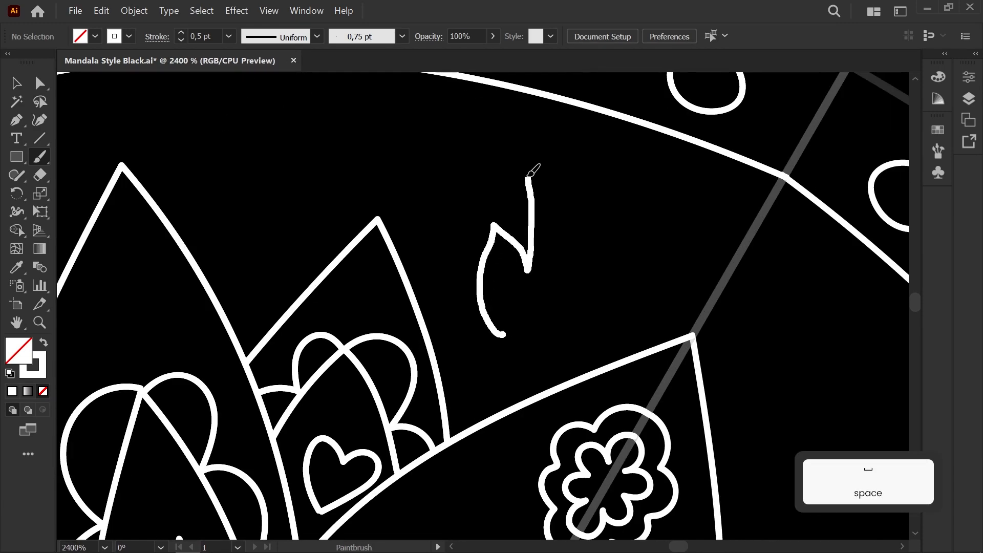
left_click_drag(601, 173, 631, 231)
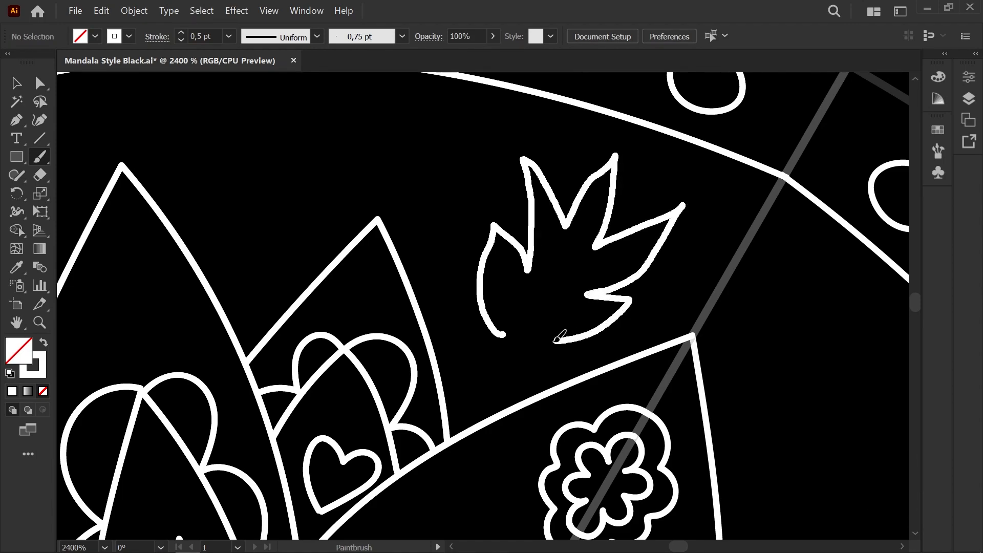
scroll(493, 269, "down", 7)
Paint two curved veins from tip to base inside the small leaf at the lotus's base
left_click_drag(476, 237, 460, 267)
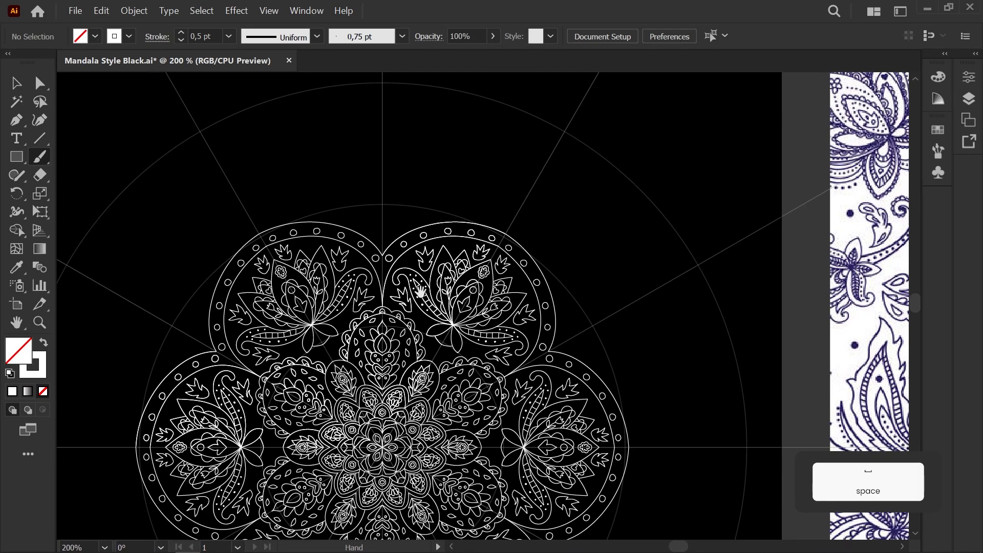
scroll(452, 341, "up", 8)
left_click_drag(262, 381, 391, 302)
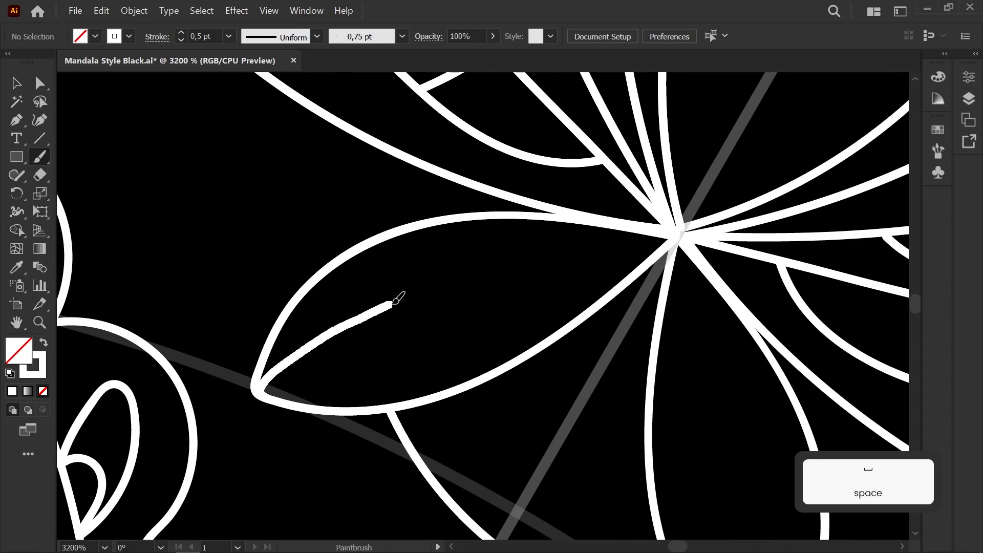
left_click_drag(370, 367, 302, 314)
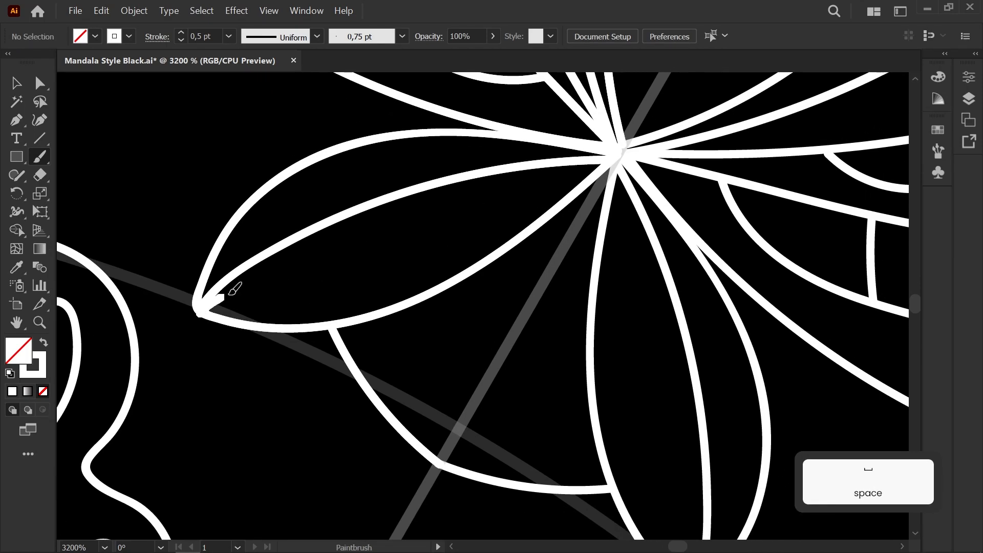
left_click_drag(543, 183, 608, 159)
Paint small scallops along the outside of the arc joining the two lower lotus leaves, up to the diagonal guide
scroll(445, 359, "down", 6)
scroll(429, 372, "up", 4)
left_click_drag(429, 372, 419, 268)
scroll(420, 227, "up", 2)
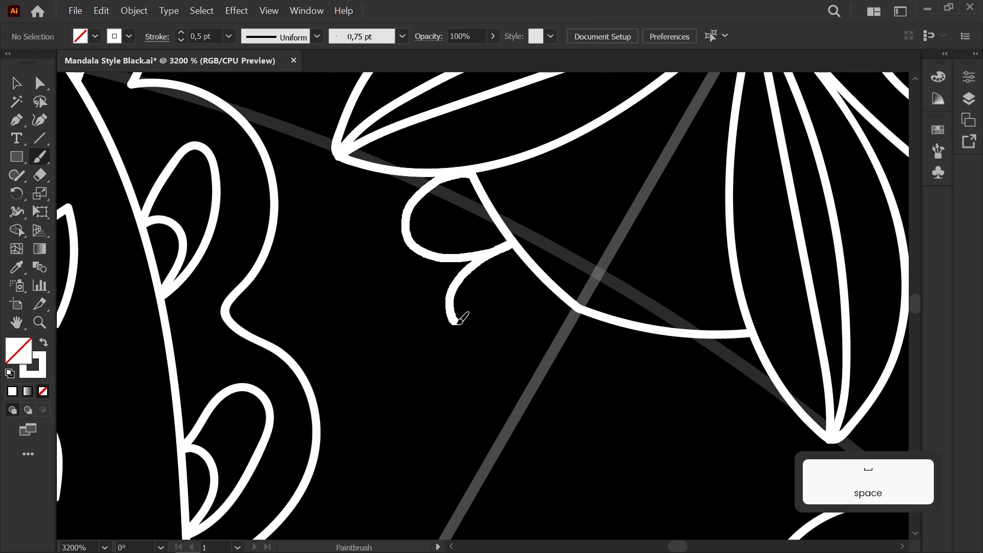
key("ctrl+z")
mouse_move(456, 277)
left_mouse_down()
mouse_move(558, 331)
mouse_move(579, 309)
left_mouse_up()
Paint a second, larger scalloped outline around the small scallops, from the lower lotus leaf to the diagonal guide
left_click_drag(354, 213, 412, 197)
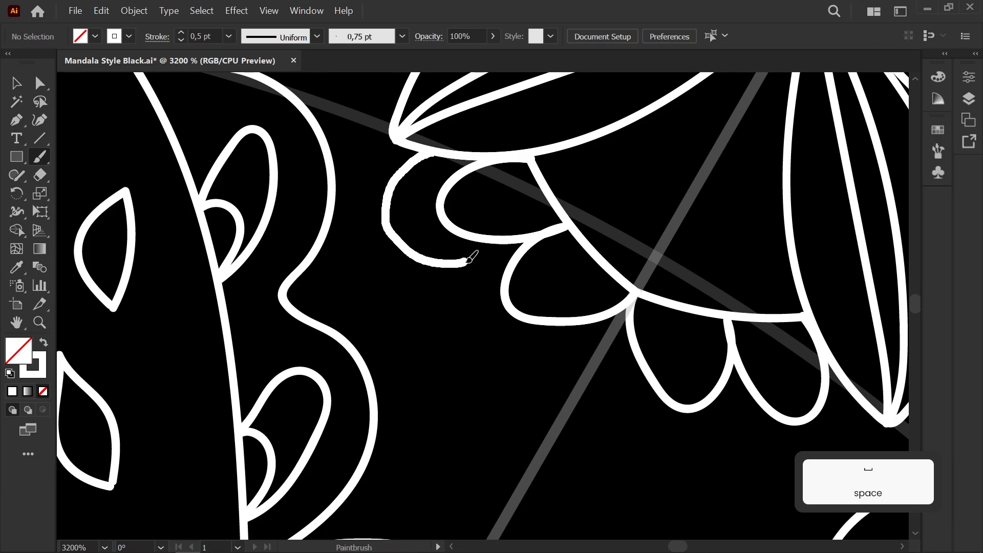
left_click_drag(555, 368, 591, 372)
left_click_drag(450, 384, 331, 277)
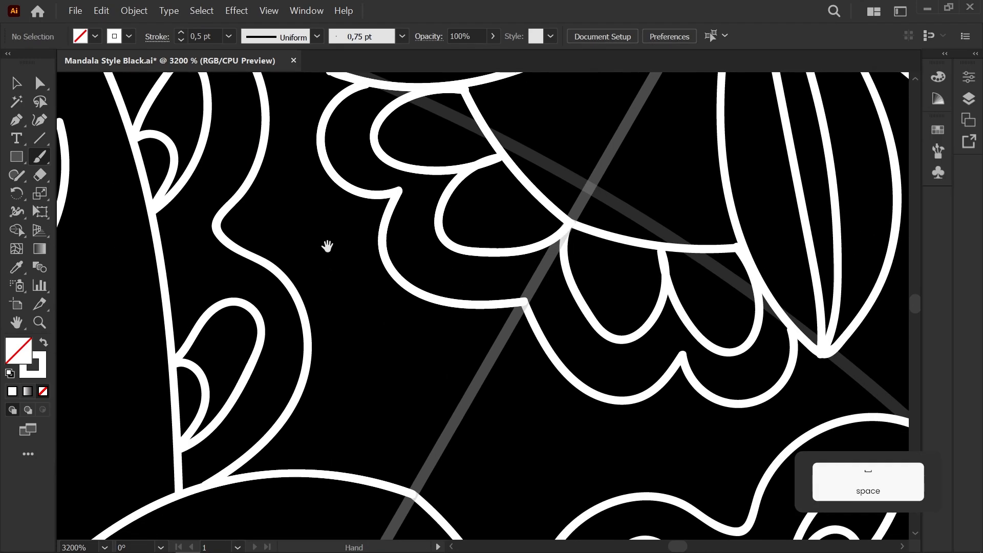
left_click_drag(361, 77, 365, 108)
mouse_move(443, 423)
left_mouse_down()
mouse_move(477, 448)
mouse_move(494, 306)
left_mouse_up()
scroll(489, 271, "down", 5)
Paint small circles in the space between the two lower leaves at the lotus's base
scroll(524, 225, "up", 6)
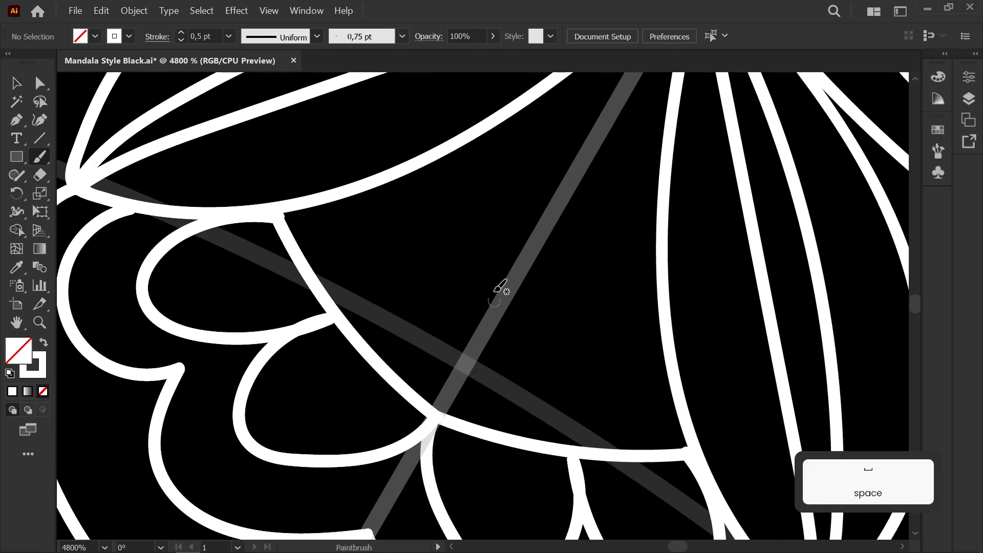
scroll(371, 207, "down", 4)
scroll(502, 220, "up", 4)
left_click_drag(446, 316, 475, 201)
scroll(484, 343, "down", 3)
scroll(502, 269, "up", 3)
Paint half of a curling fleur-de-lis along the vertical guide, above the notch between two circle-filled arches
scroll(498, 272, "down", 4)
scroll(501, 267, "down", 3)
left_click_drag(450, 233, 389, 353)
scroll(125, 175, "up", 3)
key("b")
left_click_drag(170, 205, 433, 363)
scroll(407, 315, "down", 1)
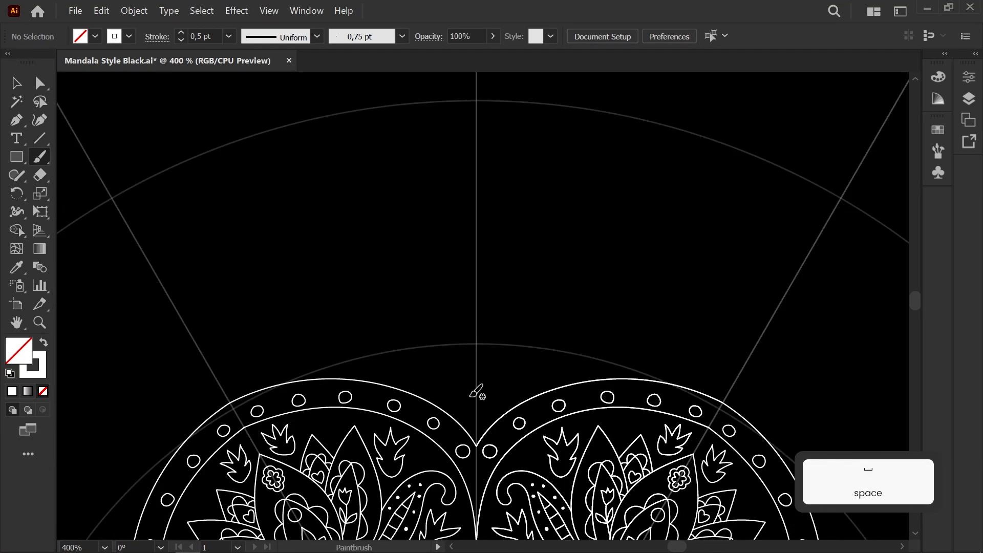
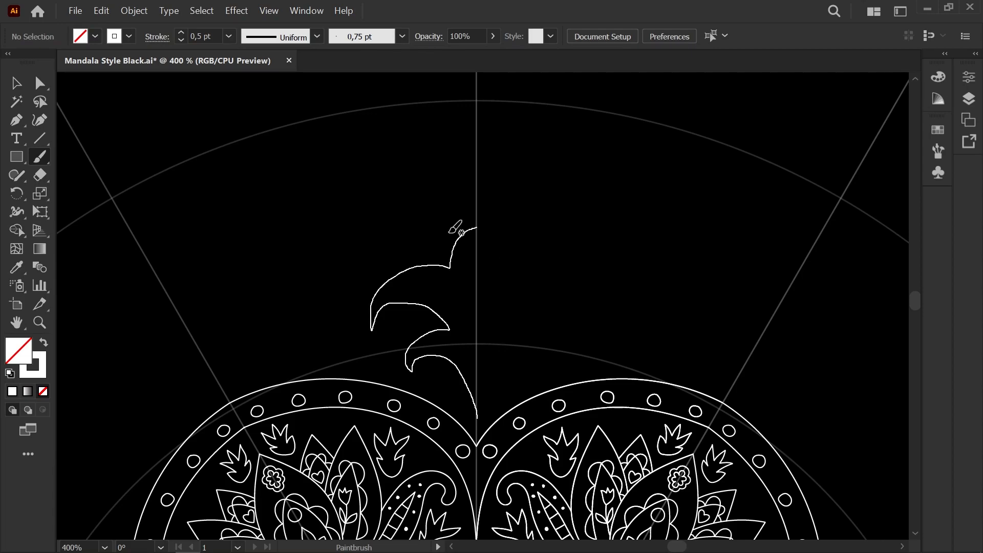
scroll(314, 243, "down", 3)
scroll(316, 232, "up", 1)
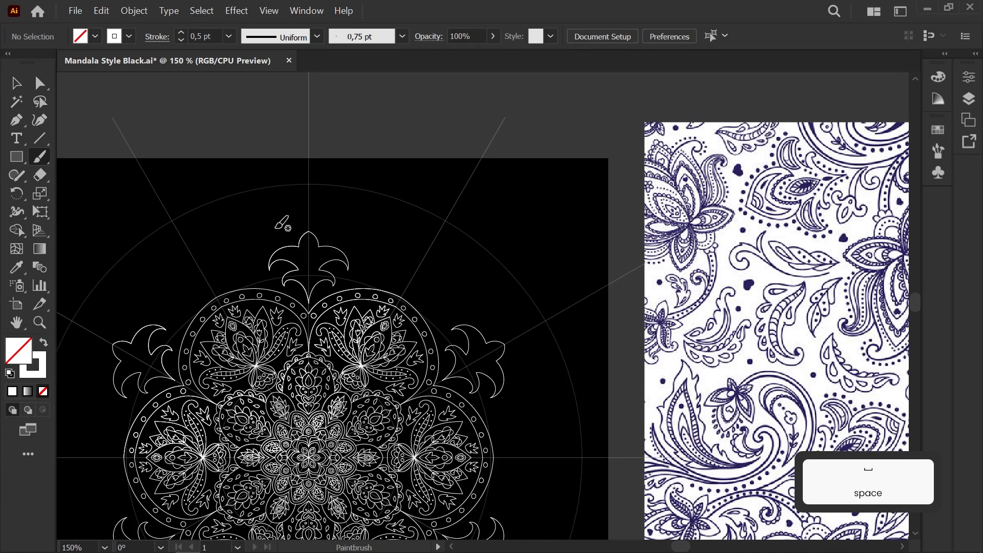
scroll(281, 222, "up", 4)
scroll(298, 207, "down", 5)
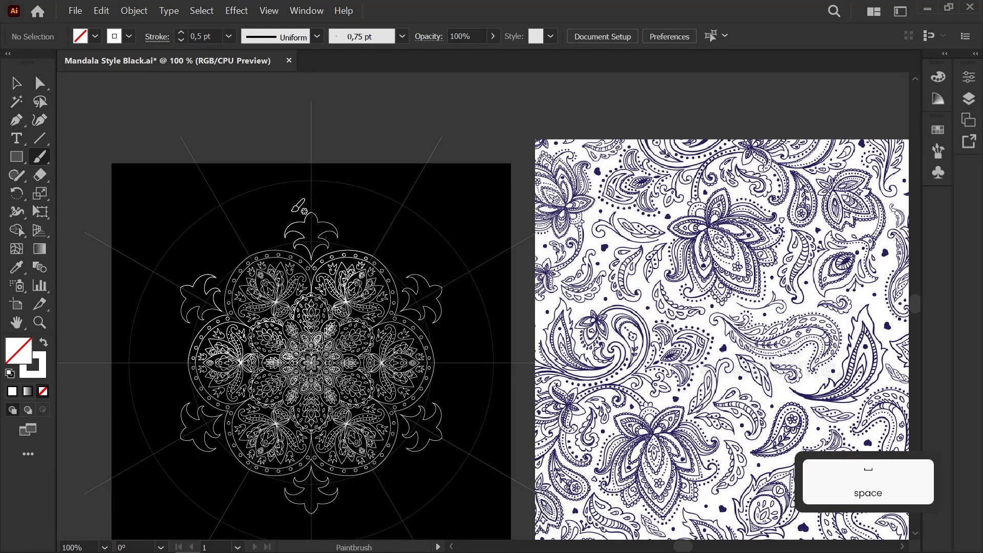
Paint half of a rounded, pointed petal above the fleur-de-lis and move its tip anchor onto the vertical guide
scroll(306, 205, "up", 6)
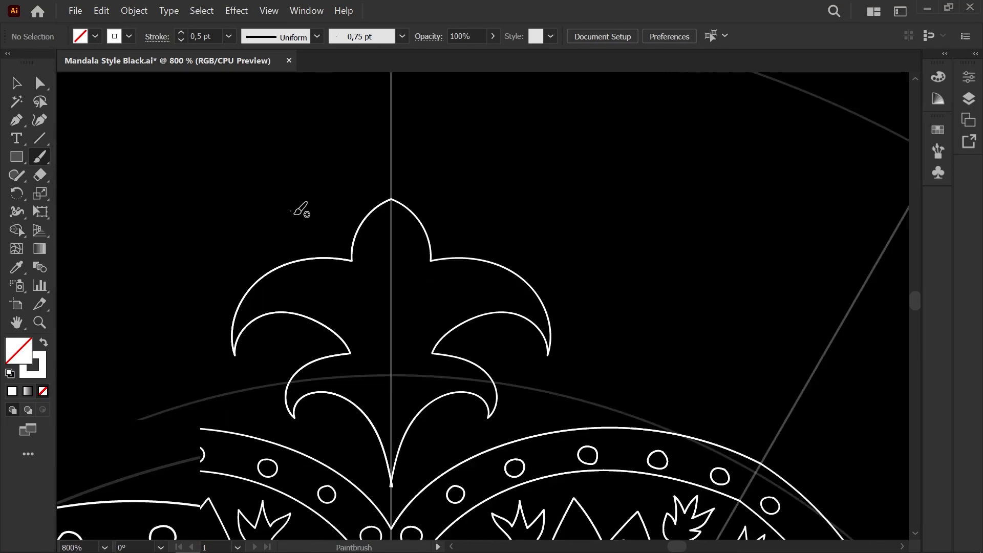
left_click_drag(512, 169, 532, 158)
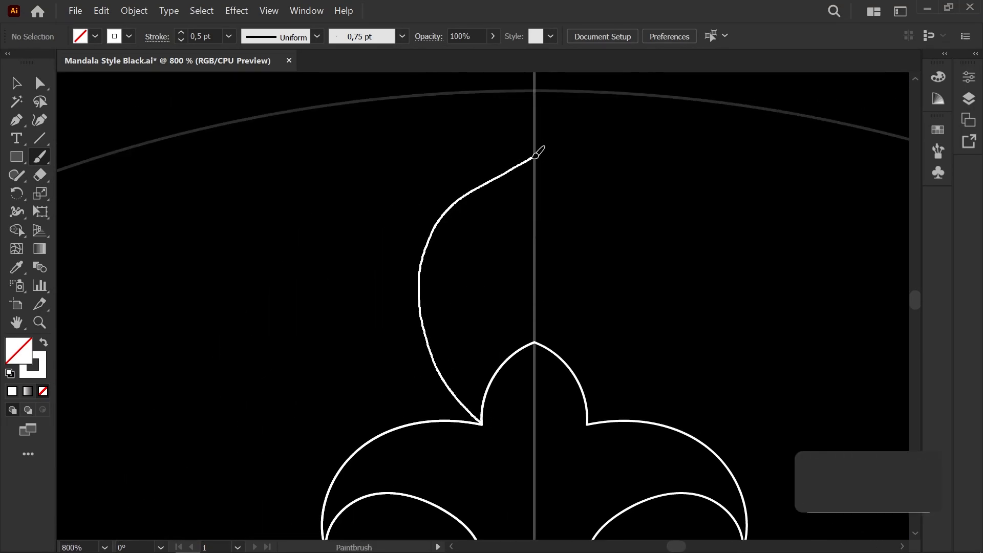
scroll(529, 159, "up", 2)
key("a")
left_click(528, 153)
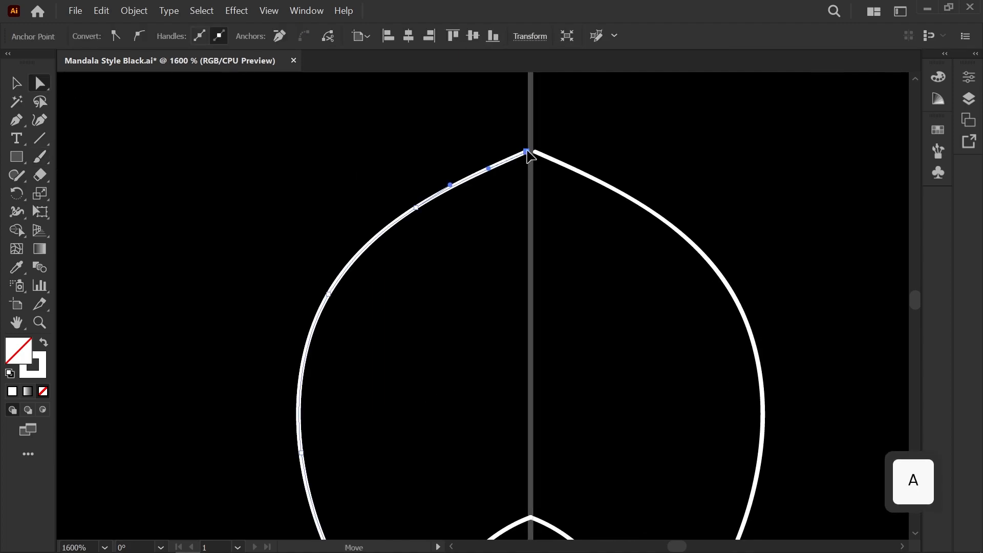
left_click(566, 224)
scroll(449, 171, "down", 7)
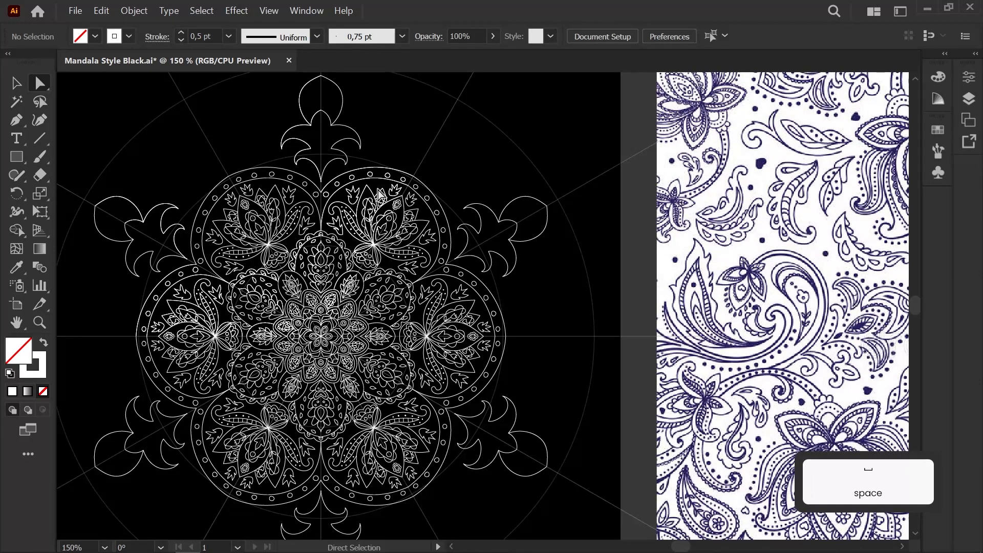
left_click_drag(395, 263, 368, 313)
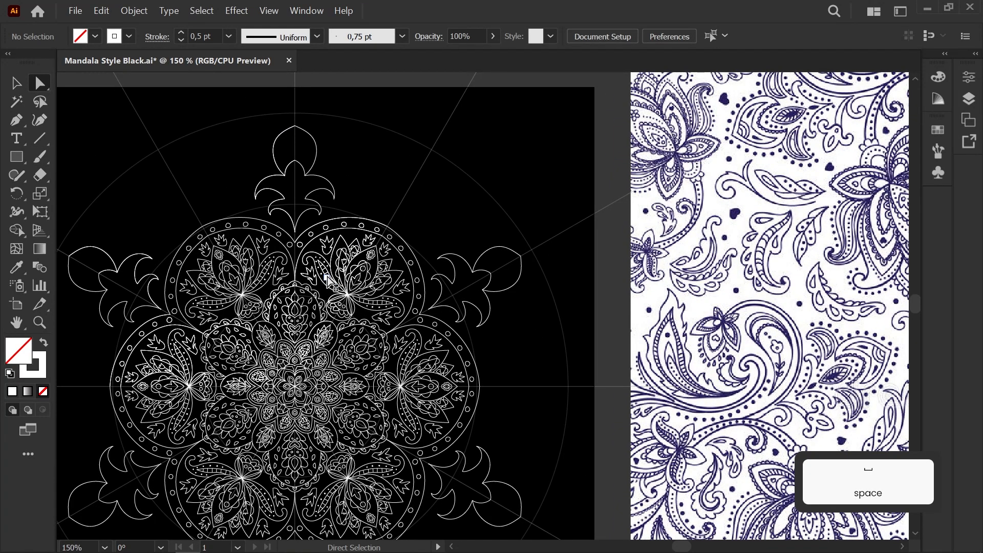
Paint a closed, pointed inset shape inside the fleur-de-lis's large curling side leaf
scroll(268, 167, "up", 6)
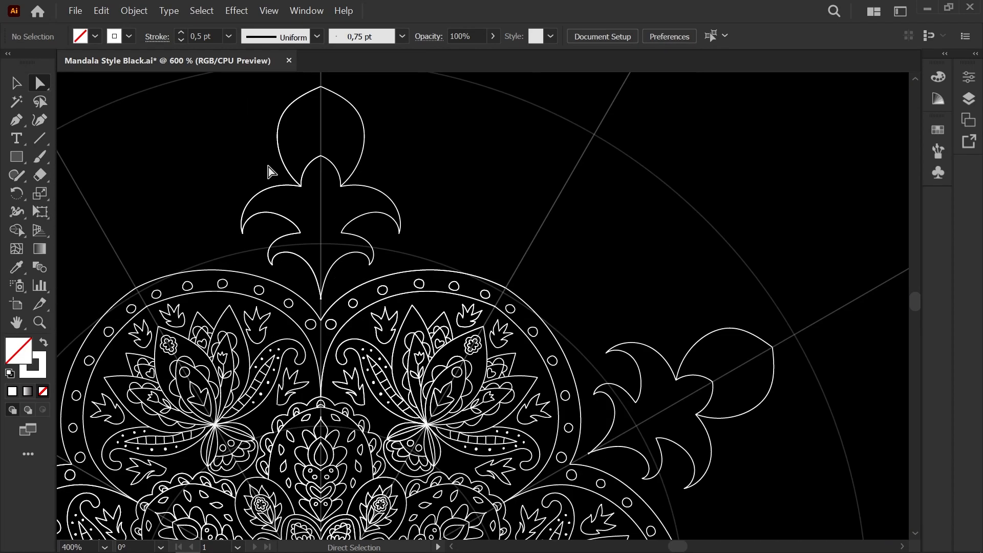
key("b")
mouse_move(418, 149)
left_mouse_down()
mouse_move(482, 200)
mouse_move(494, 280)
mouse_move(413, 217)
left_mouse_up()
key("ctrl+z")
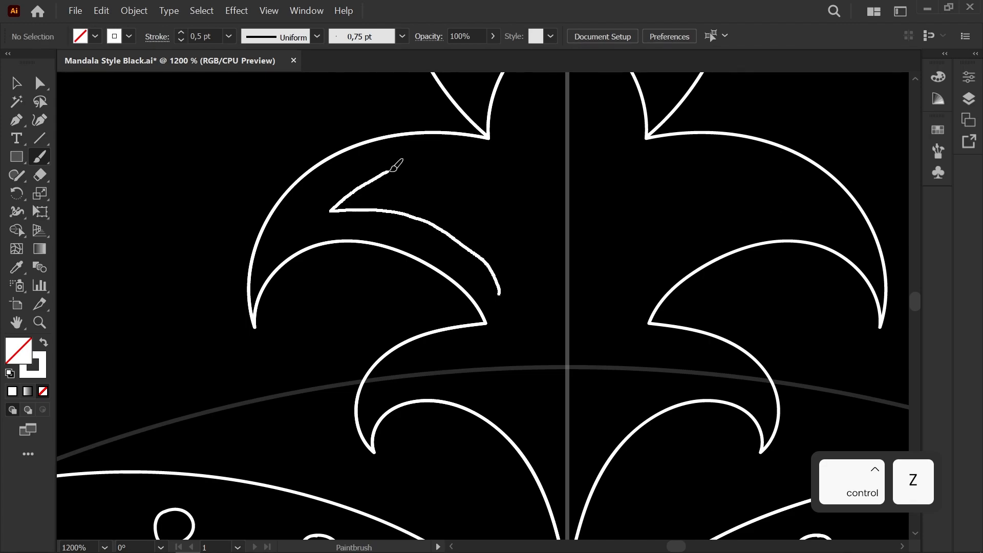
left_click_drag(511, 270, 505, 287)
Paint a smaller crescent inside the side leaf's inset shape and nudge one of its anchors slightly
scroll(483, 197, "up", 3)
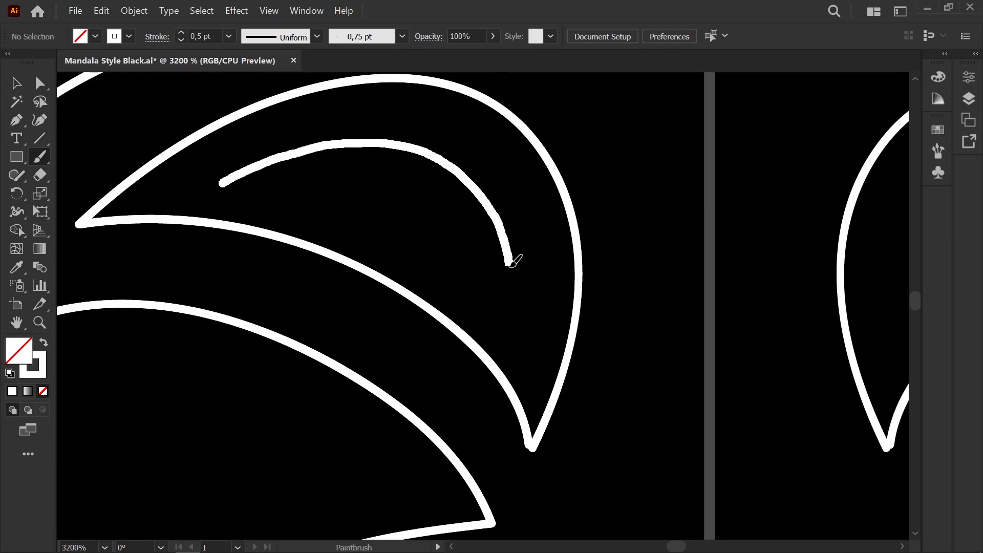
left_click_drag(247, 174, 266, 163)
scroll(286, 147, "down", 4)
scroll(368, 205, "up", 4)
key("a")
left_click_drag(283, 248, 286, 253)
left_click(368, 254)
Paint a row of small scallops along the fleur-de-lis's top lobe, up to the vertical guide
scroll(370, 254, "down", 5)
scroll(364, 257, "down", 2)
left_click_drag(369, 269, 304, 226)
scroll(304, 226, "down", 2)
mouse_move(367, 300)
left_mouse_down()
mouse_move(299, 249)
mouse_move(386, 316)
left_mouse_up()
scroll(317, 192, "up", 7)
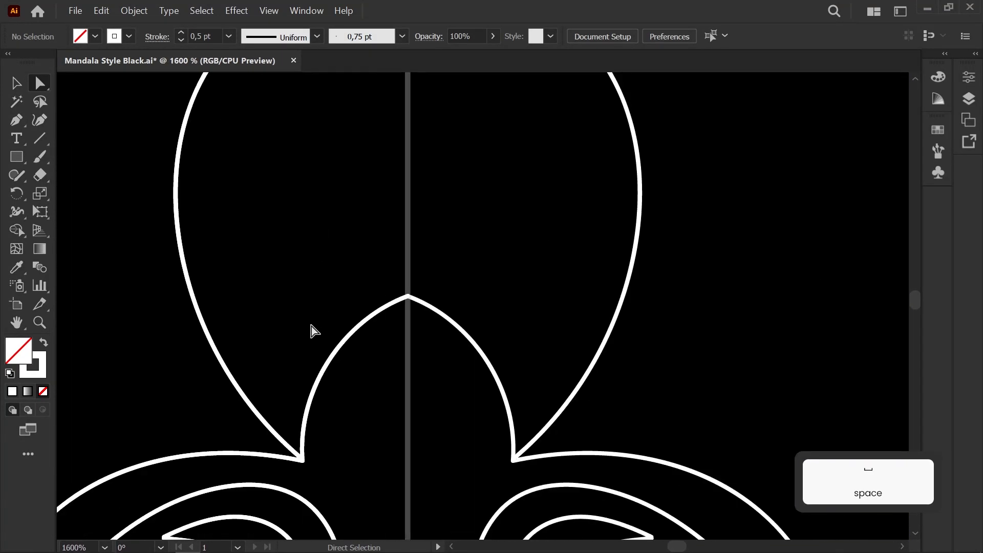
key("b")
left_click_drag(301, 457, 288, 427)
mouse_move(368, 318)
left_mouse_down()
mouse_move(409, 295)
mouse_move(310, 290)
left_mouse_up()
scroll(401, 267, "down", 4)
scroll(310, 290, "down", 3)
mouse_move(321, 350)
left_mouse_down()
mouse_move(228, 236)
mouse_move(266, 237)
left_mouse_up()
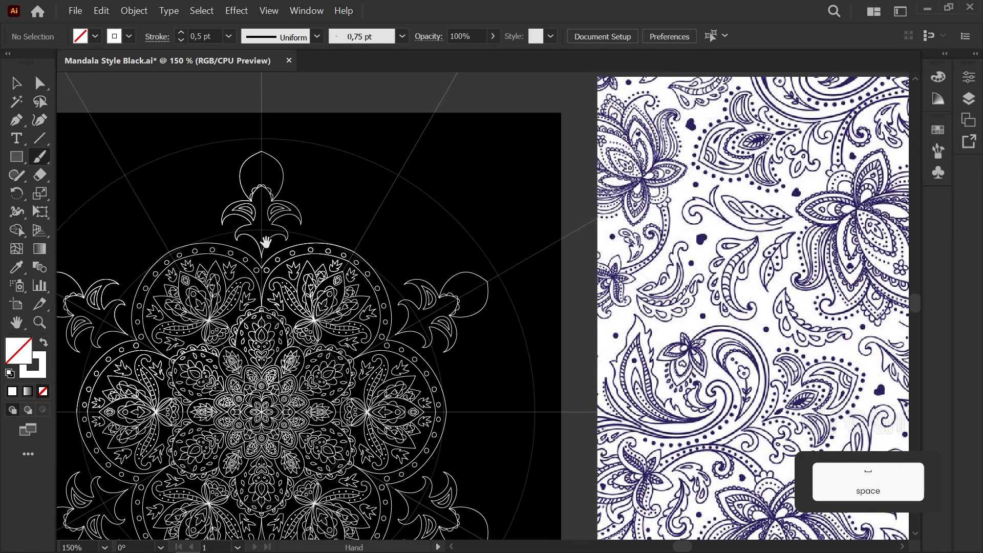
Paint half of a pointed arch shape with a curved lower edge inside the large top petal
scroll(262, 172, "up", 6)
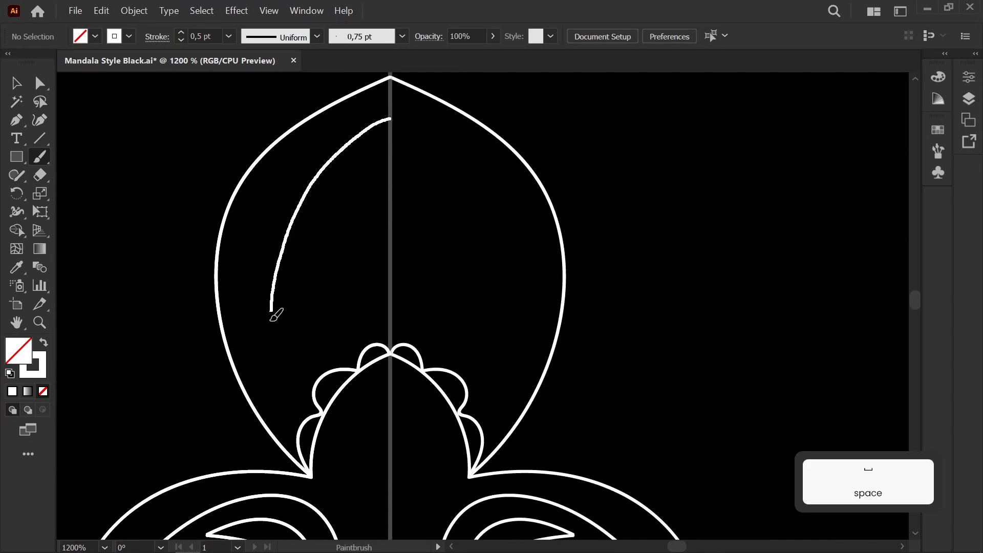
mouse_move(352, 280)
left_mouse_down()
mouse_move(390, 263)
mouse_move(263, 246)
left_mouse_up()
scroll(365, 248, "down", 4)
scroll(263, 245, "down", 3)
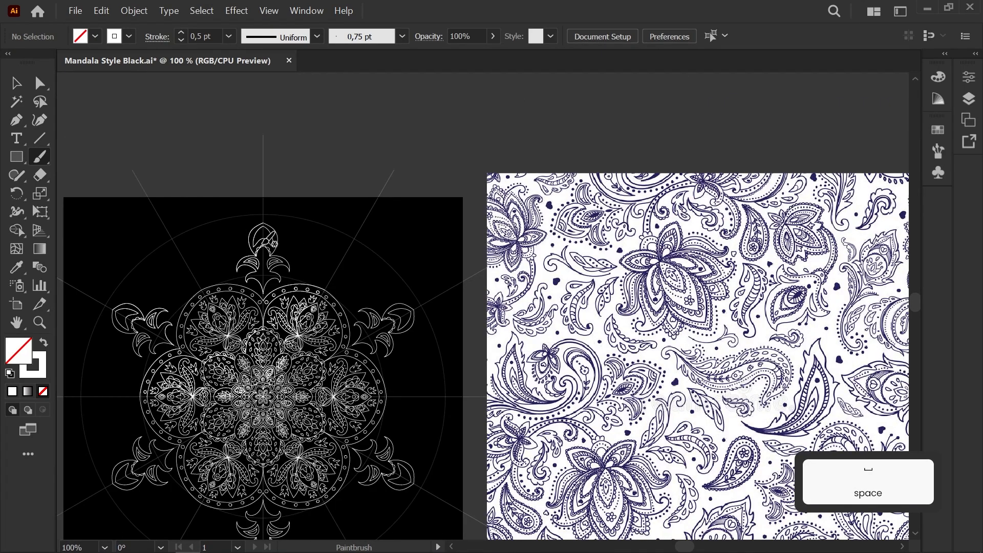
left_click_drag(312, 313, 377, 275)
Paint a closed, slim leaf inside the top petal's inner arch shape, beside the vertical guide
scroll(318, 195, "up", 8)
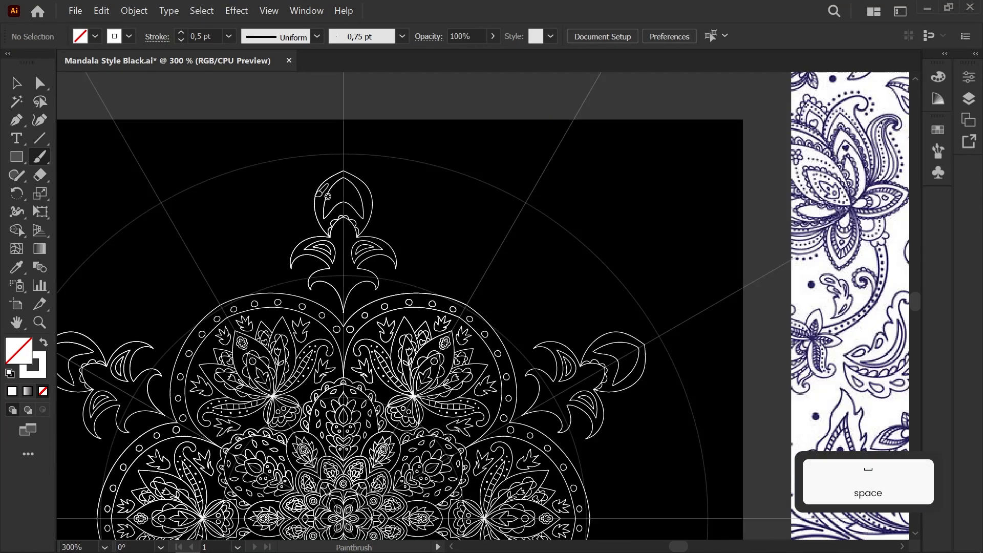
left_click_drag(388, 283, 463, 228)
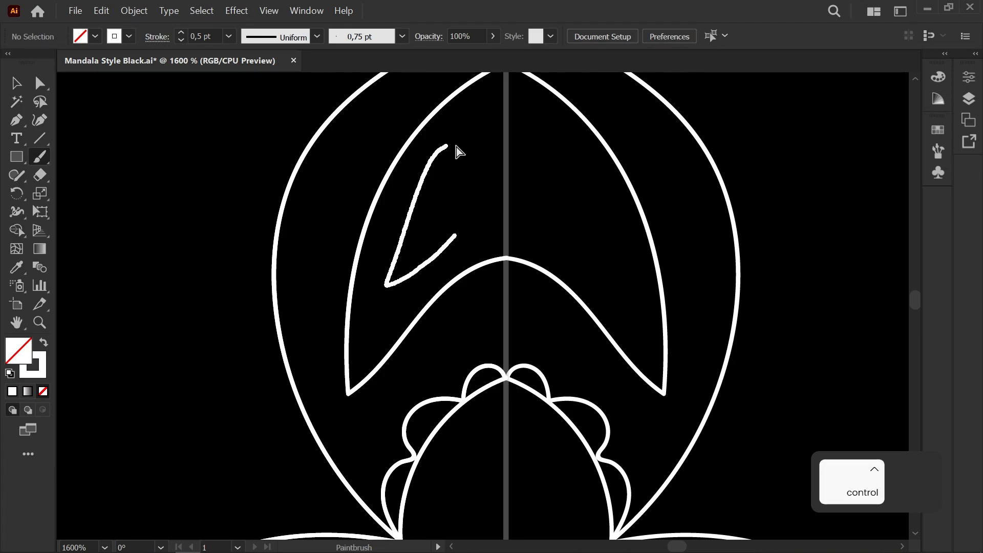
key("ctrl+z")
left_click_drag(454, 141, 382, 294)
left_click_drag(457, 153, 454, 141)
Paint three nested curved bands beneath the tip of the top petal's inner arch, running from the arch edge towards the vertical guide
key("space")
left_click_drag(471, 189, 435, 284)
left_click_drag(409, 198, 421, 217)
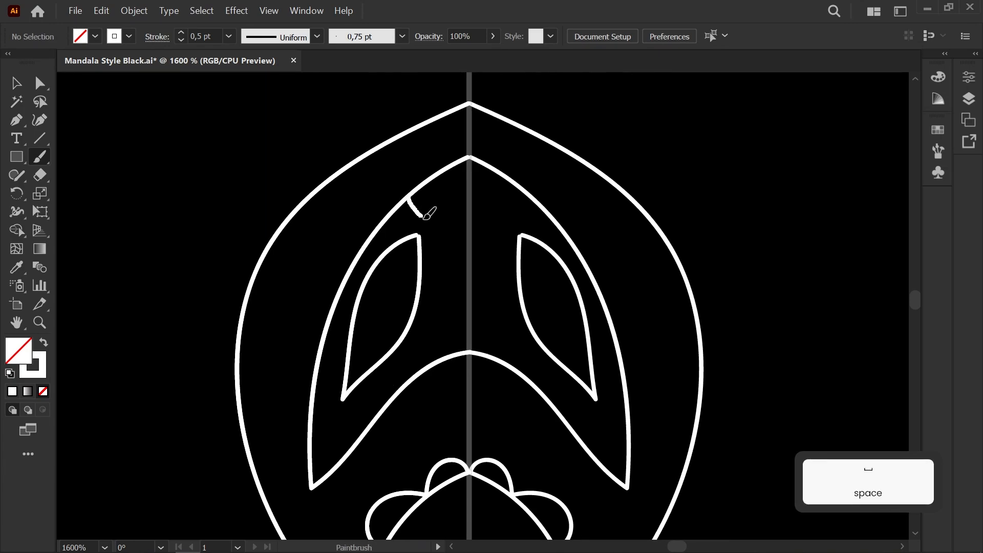
scroll(470, 157, "up", 4)
Move the inner ends of the curved bands and the tip of the inner arch onto the vertical guide
key("a")
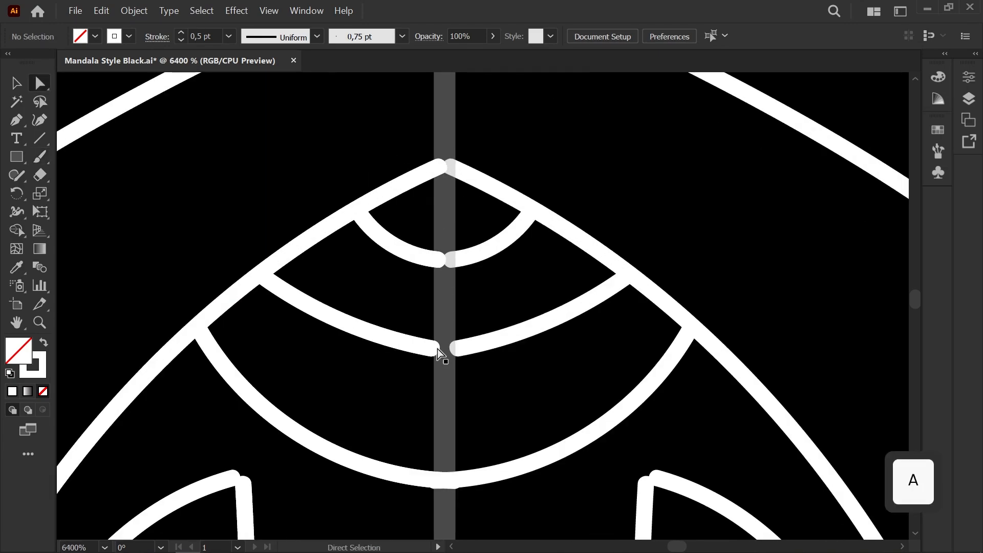
left_click(448, 348)
left_click_drag(440, 258, 446, 257)
left_click_drag(439, 167, 444, 159)
key("space")
left_click_drag(314, 408, 420, 218)
left_click(429, 315)
Reshape the large top petal's outer outline by adjusting the anchors along its curved side
scroll(429, 316, "down", 6)
scroll(424, 241, "down", 3)
left_click_drag(430, 263, 275, 269)
scroll(234, 223, "up", 7)
left_click(293, 269)
left_click_drag(216, 293, 319, 217)
left_click_drag(279, 319, 294, 314)
left_click_drag(279, 317, 283, 319)
left_click_drag(361, 257, 378, 333)
left_click(414, 206)
left_click_drag(384, 225, 388, 230)
left_click(419, 202)
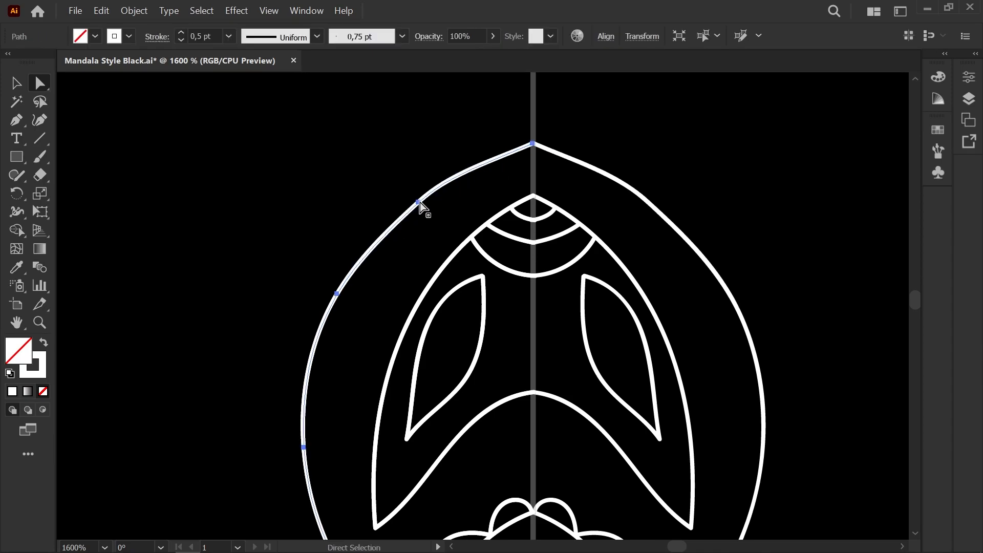
left_click(451, 204)
left_click_drag(397, 284, 416, 225)
Move the bottom tip anchor of the fleur-de-lis's stem onto the vertical guide
scroll(410, 249, "down", 3)
scroll(410, 249, "down", 1)
scroll(415, 225, "down", 3)
left_click_drag(452, 261, 328, 259)
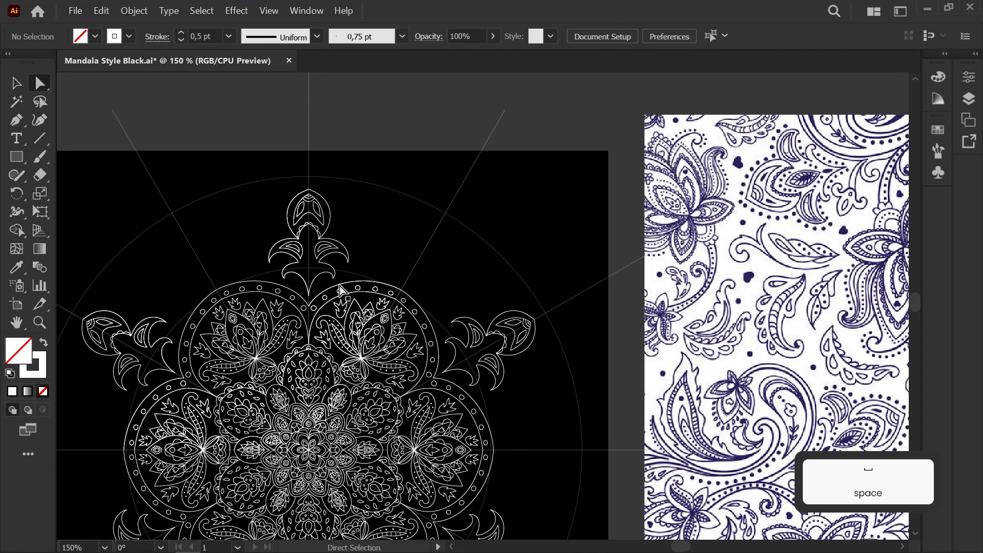
scroll(301, 264, "up", 7)
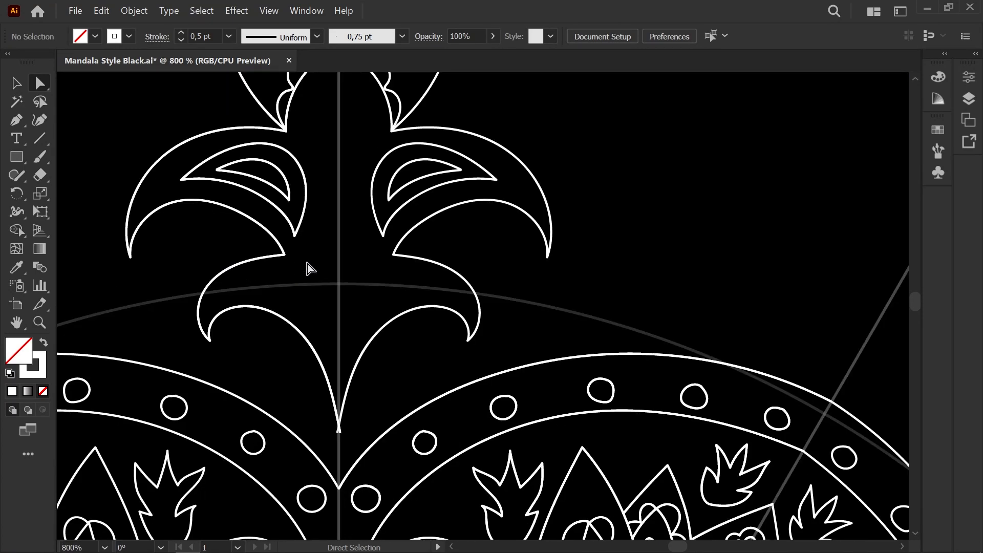
scroll(377, 342, "up", 1)
key("a")
left_click_drag(391, 477, 386, 475)
left_click(395, 284)
scroll(451, 230, "down", 2)
Paint half of a tall teardrop between the side leaves and half of a slim pointed oval below it, against the vertical guide
left_click_drag(409, 128, 434, 318)
left_click_drag(437, 265, 417, 406)
key("b")
left_click_drag(427, 373, 436, 417)
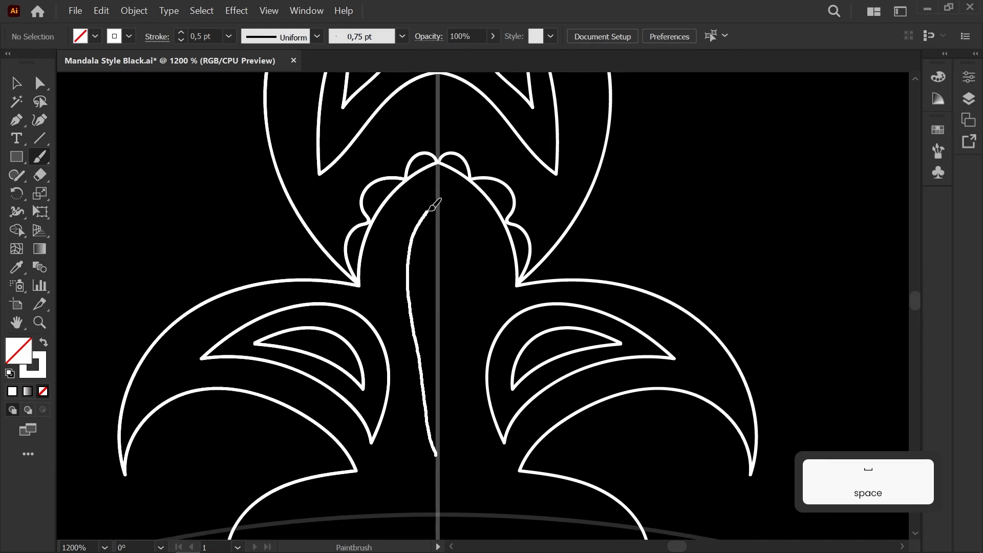
key("ctrl+z")
mouse_move(430, 509)
left_mouse_down()
mouse_move(430, 385)
mouse_move(453, 438)
mouse_move(458, 247)
left_mouse_up()
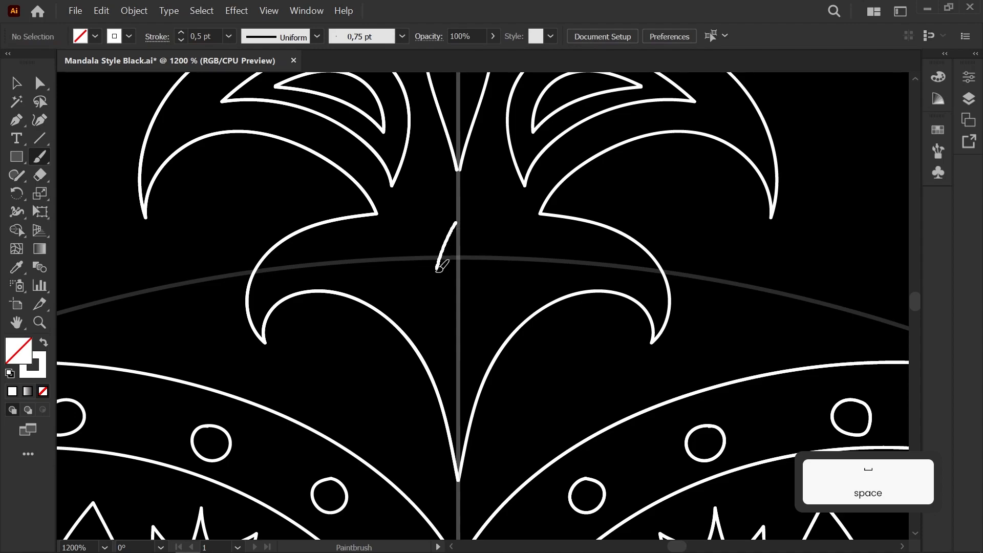
left_click_drag(424, 303, 446, 349)
Adjust the pointed oval's anchors so that its ends meet the mirrored half on the vertical guide
scroll(435, 278, "up", 3)
key("a")
left_click_drag(554, 252, 561, 234)
mouse_move(528, 347)
left_mouse_down()
mouse_move(508, 229)
mouse_move(477, 129)
left_mouse_up()
left_click_drag(523, 420, 513, 424)
left_click(507, 309)
left_click_drag(349, 226, 486, 364)
Paint a row of pointed leaves up the outer edge of the large top petal, ending above its tip on the vertical guide
scroll(487, 357, "down", 5)
scroll(462, 345, "down", 5)
left_click_drag(356, 294, 298, 285)
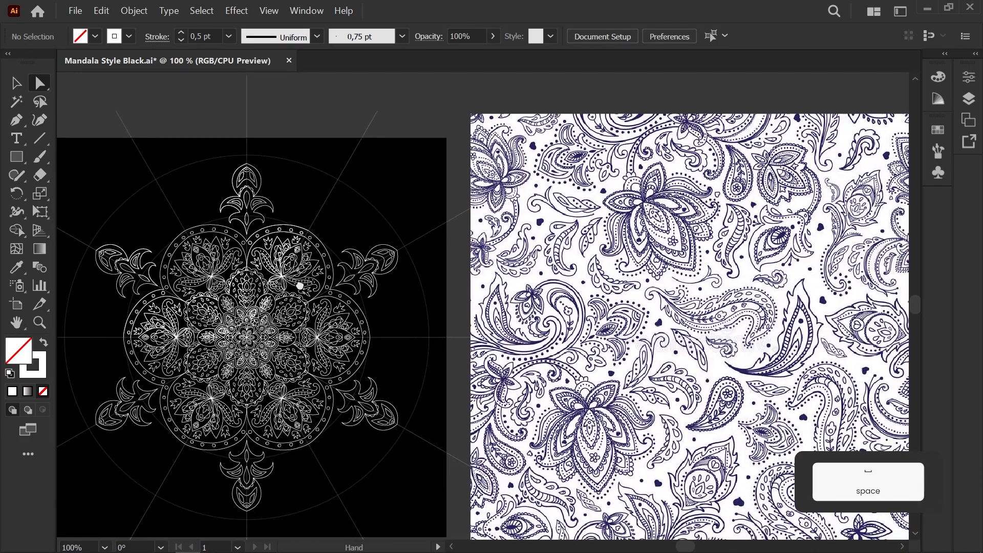
scroll(302, 283, "up", 8)
key("b")
left_click_drag(401, 425, 478, 424)
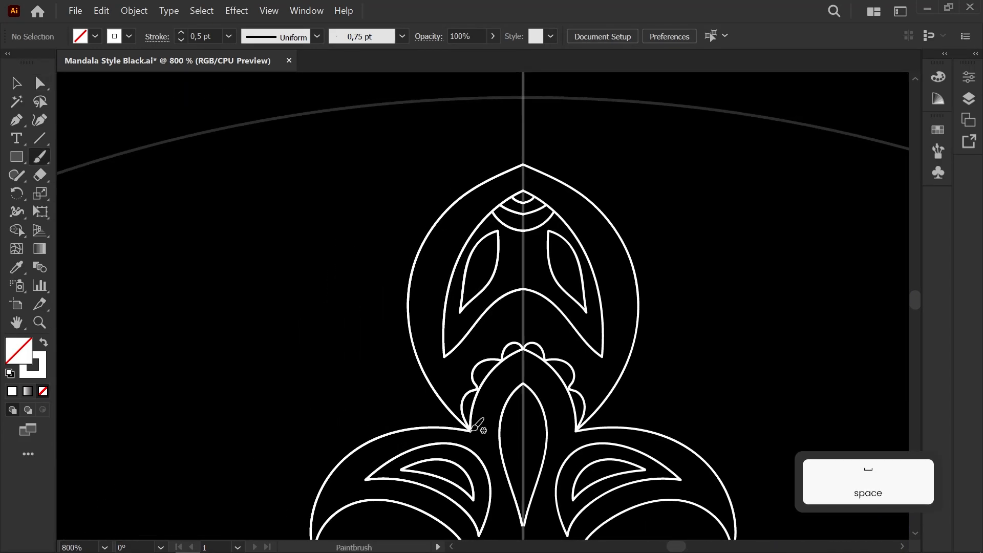
left_click_drag(404, 327, 407, 254)
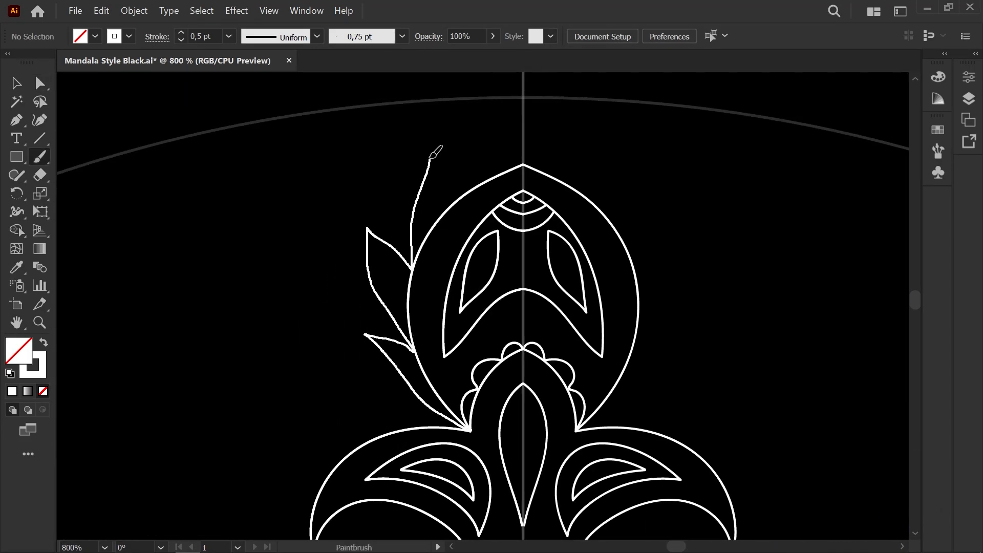
left_click_drag(524, 98, 524, 98)
Nudge an anchor of the new pointed leaves to tidy up their outline
scroll(493, 141, "up", 3)
key("a")
left_click(386, 318)
left_click_drag(386, 318, 388, 313)
left_click(404, 325)
scroll(404, 325, "down", 3)
mouse_move(375, 411)
left_mouse_down()
mouse_move(385, 278)
mouse_move(411, 412)
left_mouse_up()
Paint a column of small circles between the top petal's outer outline and its inner arch, redoing one circle
scroll(385, 281, "up", 2)
key("b")
scroll(531, 189, "up", 1)
left_click_drag(403, 301, 470, 184)
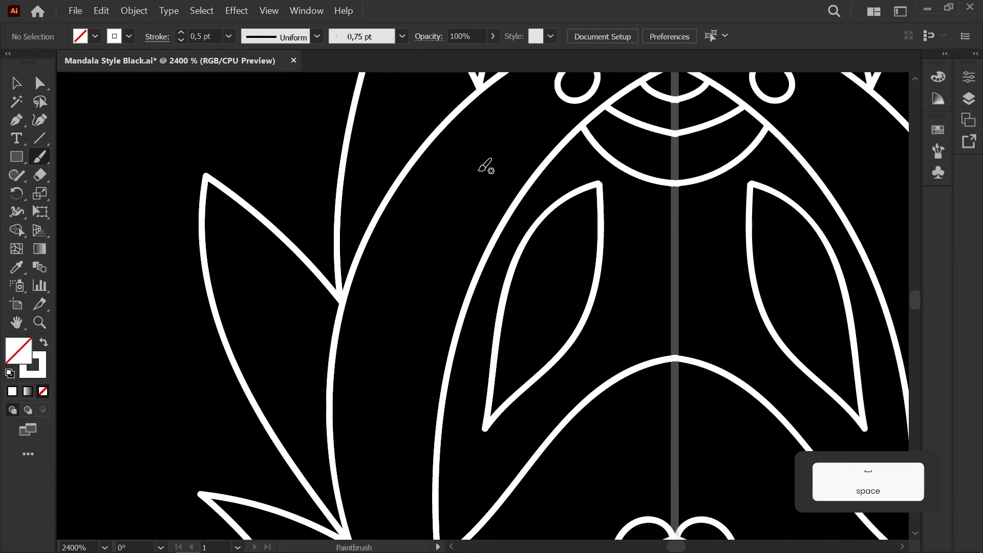
left_click_drag(499, 133, 502, 189)
scroll(466, 190, "down", 2)
mouse_move(459, 224)
left_mouse_down()
mouse_move(478, 176)
mouse_move(429, 196)
left_mouse_up()
scroll(468, 171, "up", 1)
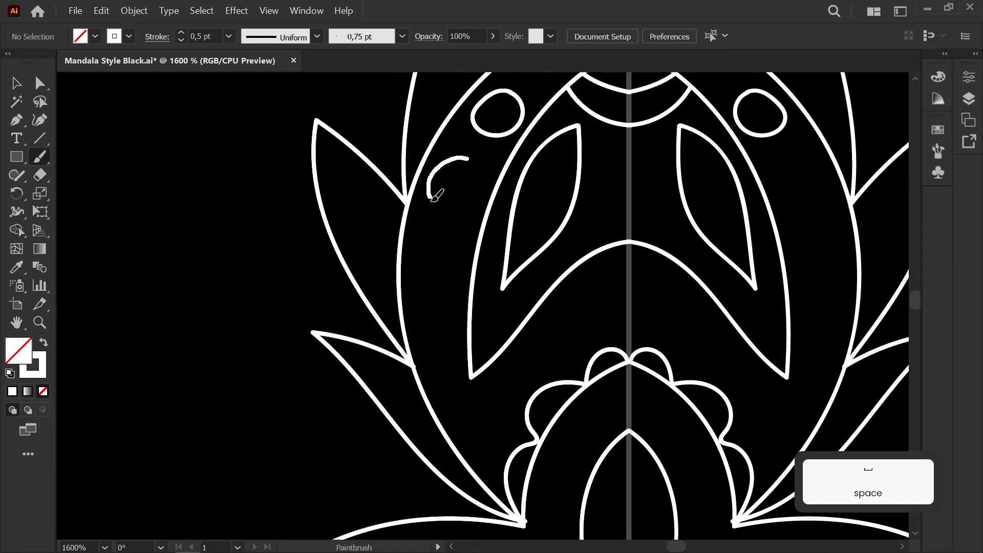
mouse_move(453, 264)
left_mouse_down()
mouse_move(441, 315)
mouse_move(431, 250)
mouse_move(461, 255)
left_mouse_up()
key("ctrl+z")
left_click_drag(456, 362, 442, 260)
left_click_drag(436, 238, 415, 258)
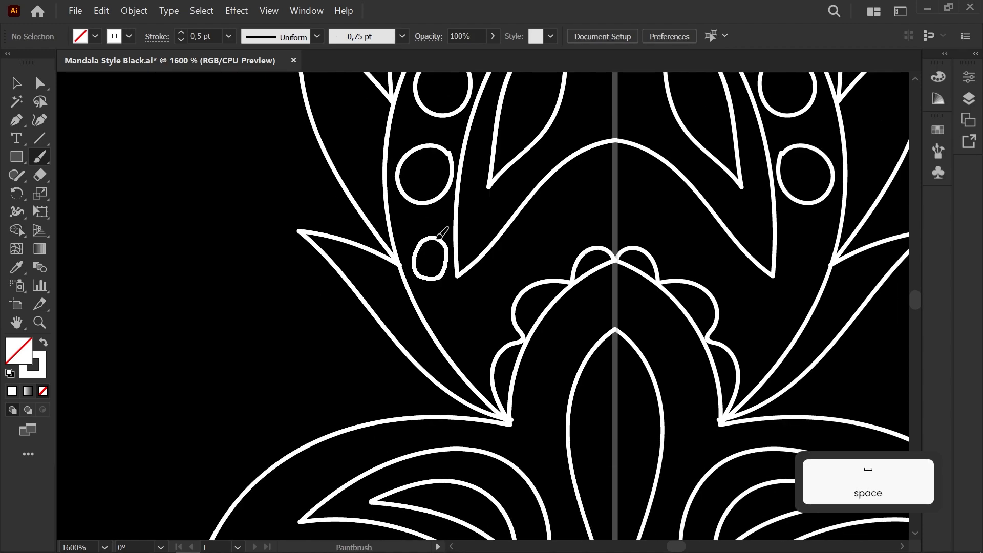
scroll(395, 294, "down", 3)
left_click_drag(395, 307, 400, 348)
scroll(469, 300, "up", 3)
left_click_drag(465, 213, 465, 219)
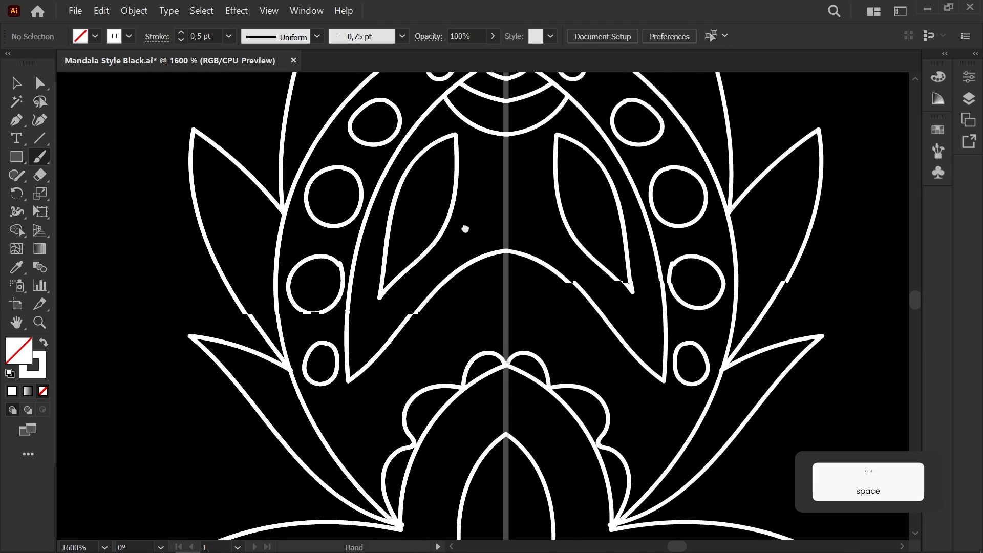
Paint teardrops in the fleur-de-lis's lower part: beside the central oval, inside the curled leaf and above the oval
scroll(485, 255, "down", 7)
left_click_drag(460, 333, 348, 237)
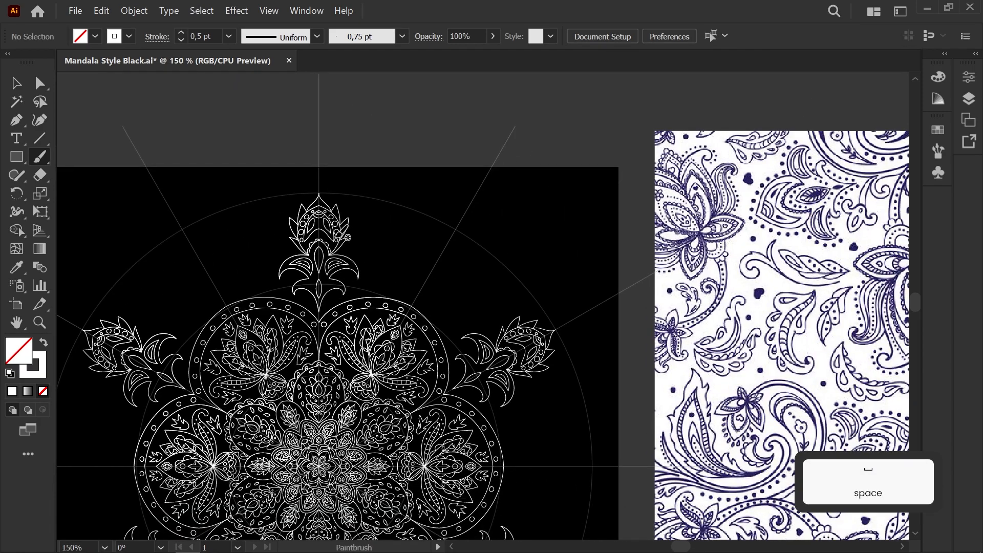
scroll(333, 238, "up", 7)
left_click_drag(74, 495, 346, 72)
key("b")
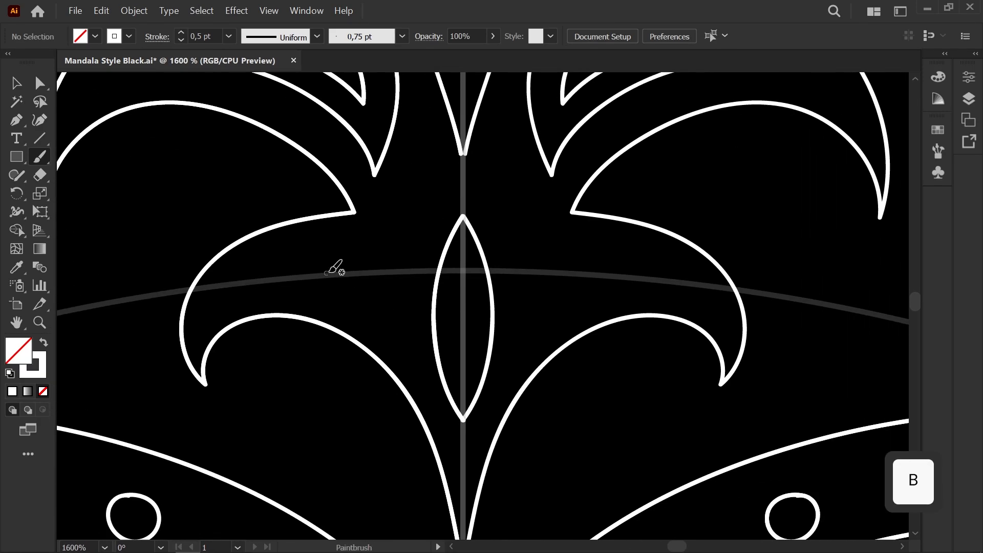
left_click_drag(404, 298, 412, 344)
left_click_drag(259, 290, 369, 245)
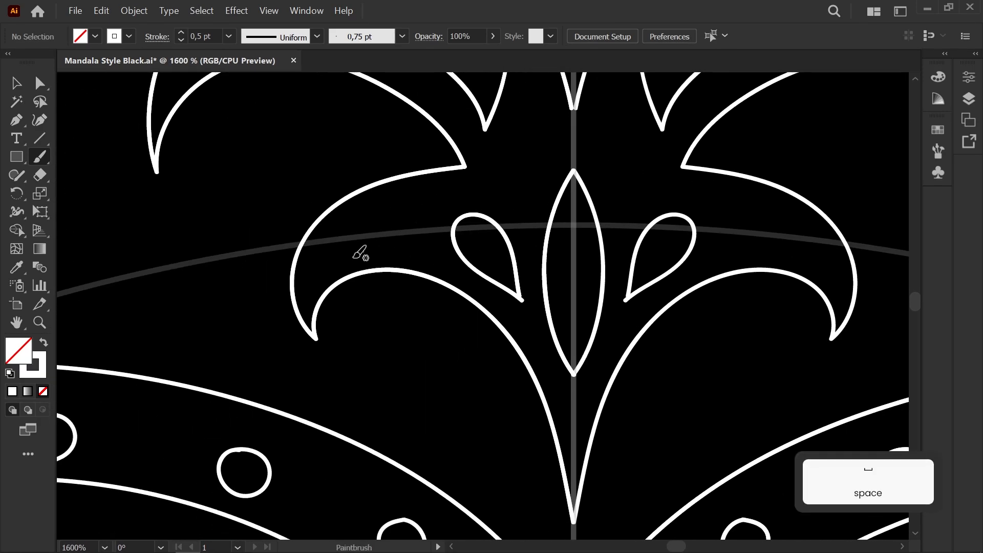
left_click_drag(468, 198, 329, 295)
left_click_drag(412, 221, 366, 243)
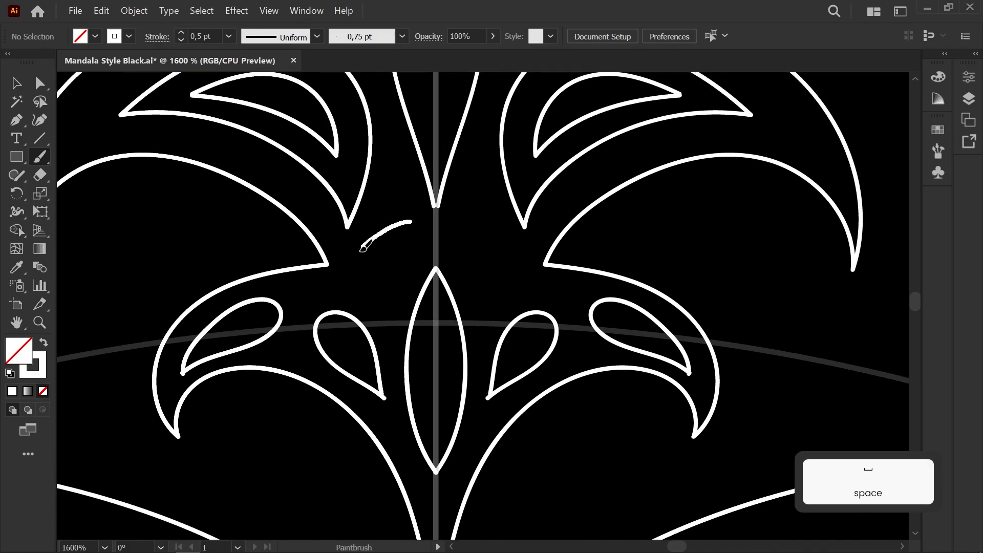
Move the end anchors at the pointed tips of the two lower teardrops so that their outlines close
scroll(337, 386, "up", 1)
key("a")
left_click(404, 397)
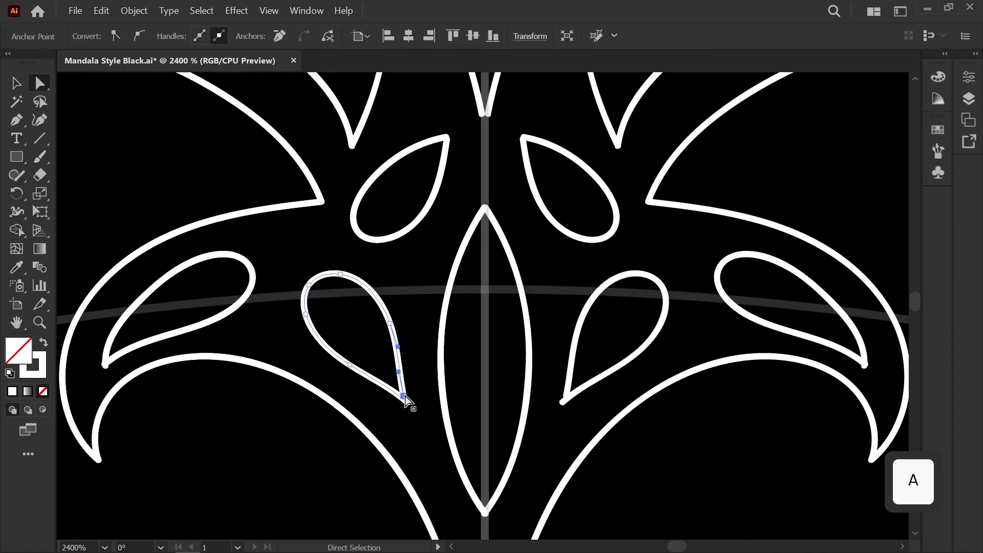
left_click(104, 364)
left_click_drag(104, 364, 104, 364)
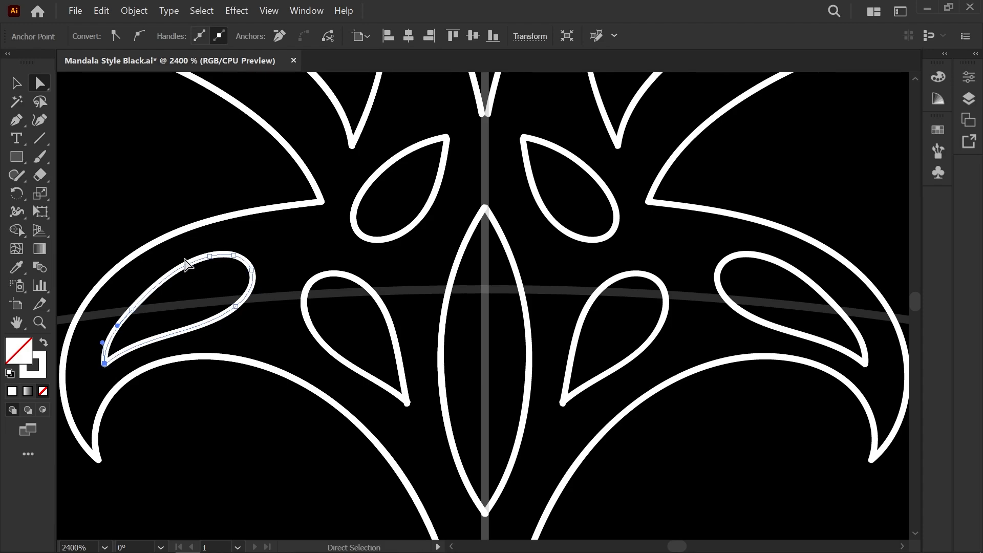
left_click(185, 260)
Move the bottom anchor of the tall central teardrop onto the vertical guide
scroll(164, 265, "down", 4)
left_click_drag(224, 203, 302, 271)
scroll(302, 271, "up", 5)
left_click_drag(410, 407, 415, 406)
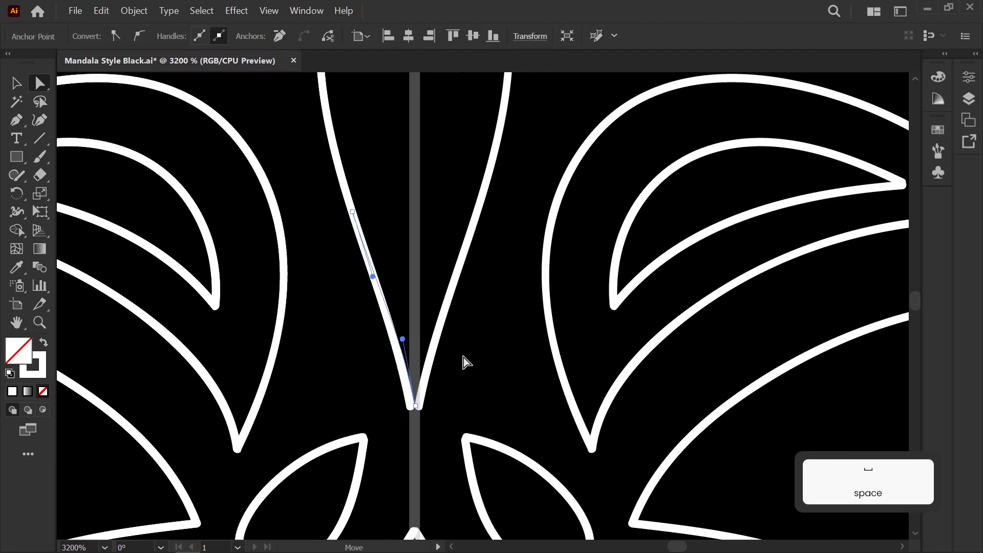
left_click(462, 360)
left_click_drag(419, 366, 470, 484)
left_click(339, 371)
left_click_drag(248, 146, 349, 373)
left_click(403, 330)
Paint a row of six small circles along the outside edge of the fleur-de-lis's upper side leaf
scroll(404, 330, "down", 6)
scroll(422, 351, "up", 4)
scroll(422, 351, "down", 6)
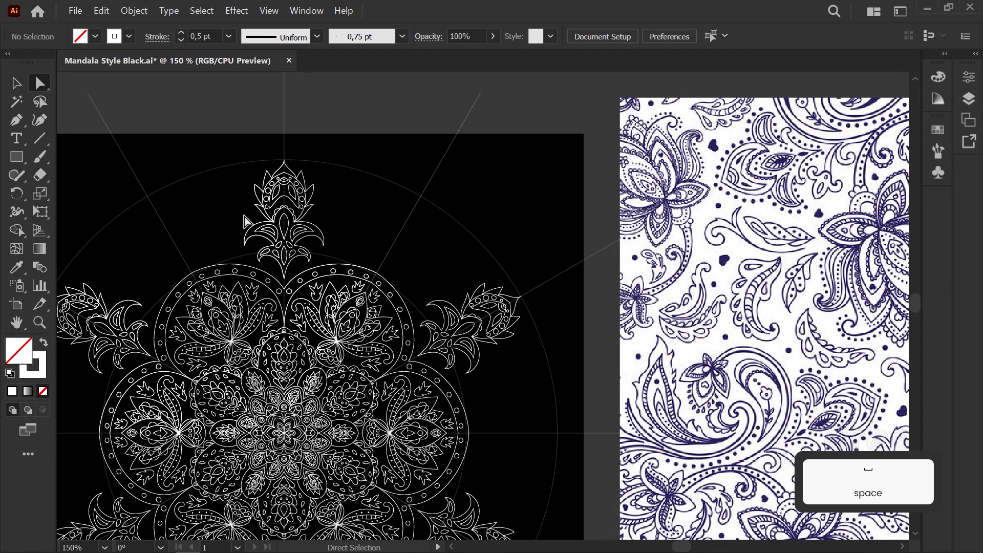
scroll(245, 221, "up", 6)
key("b")
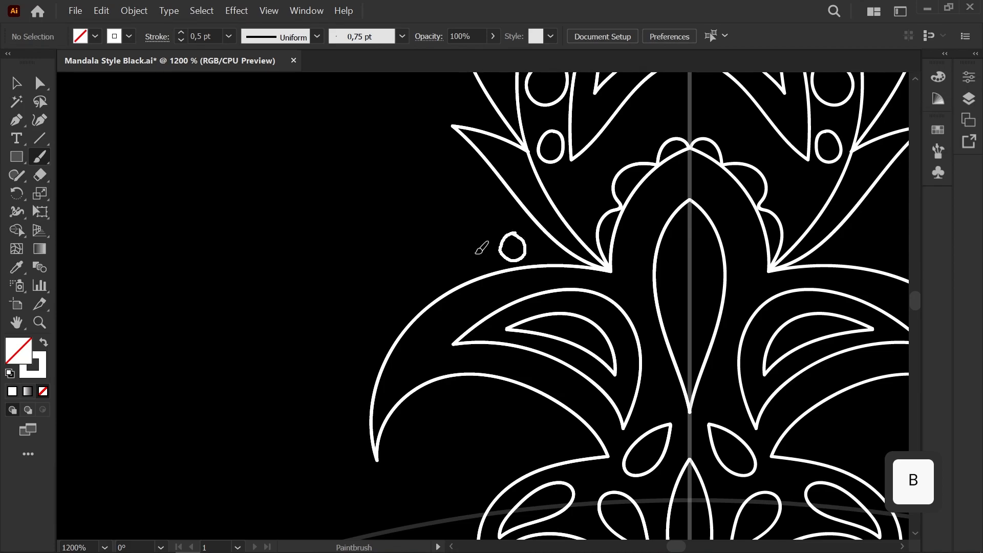
left_click_drag(476, 270, 464, 251)
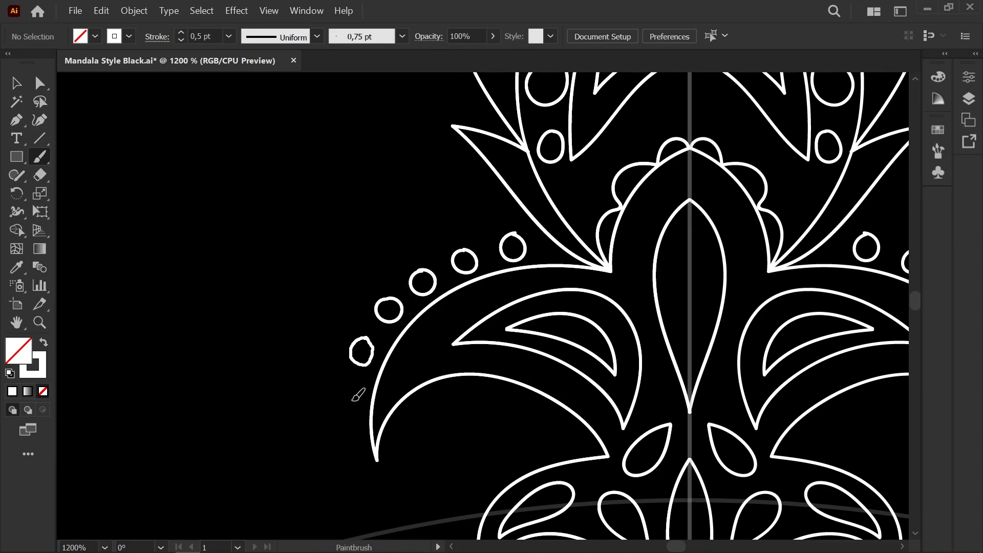
Close the first two circles nearest the stem above the upper side leaf by aligning their end anchors
scroll(514, 228, "up", 3)
key("a")
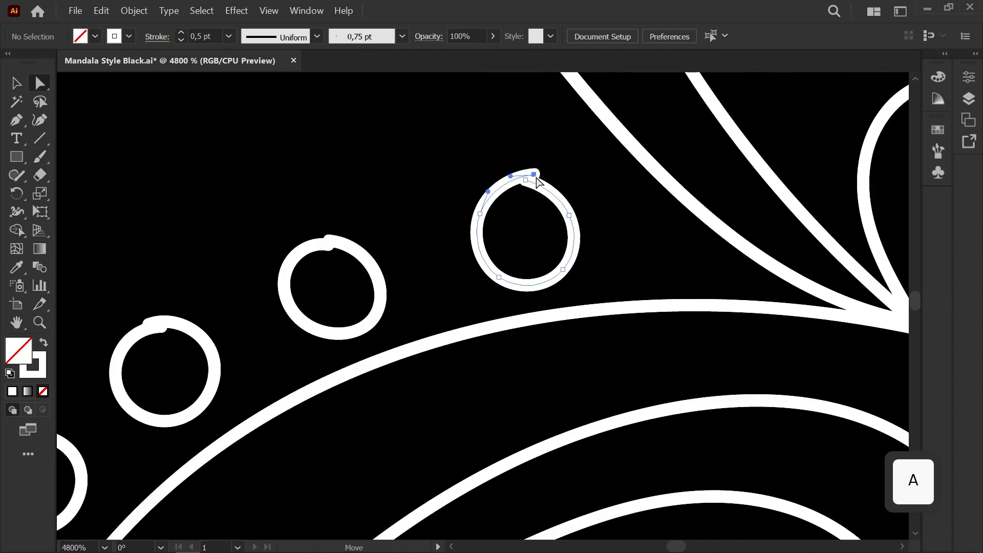
left_click(535, 175)
left_click_drag(526, 179, 526, 180)
key("space")
left_click_drag(391, 299, 523, 216)
left_click(461, 162)
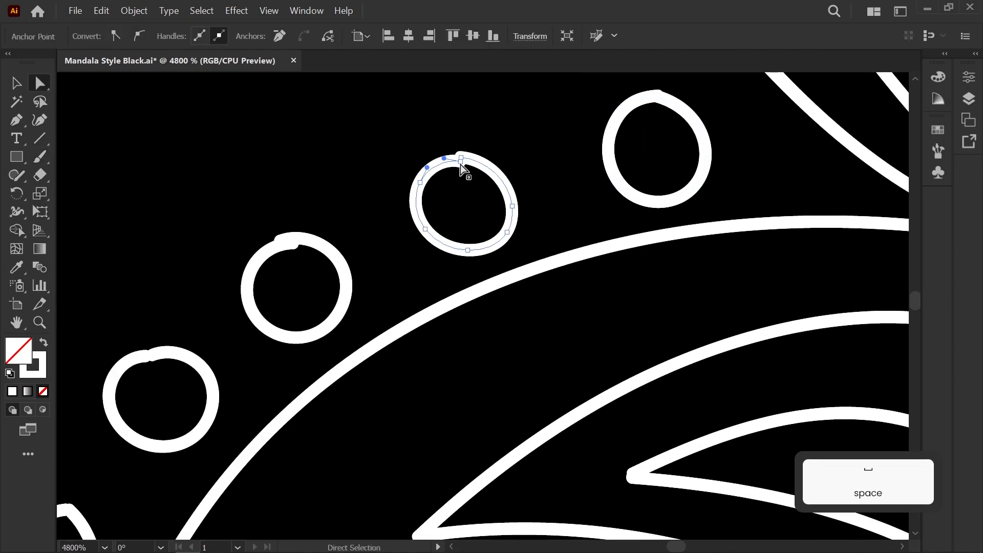
left_click_drag(463, 160, 462, 158)
Align the end anchors of the third, fourth and fifth circles along the side leaf and round out the fifth one's side
key("space")
left_click_drag(286, 258, 370, 207)
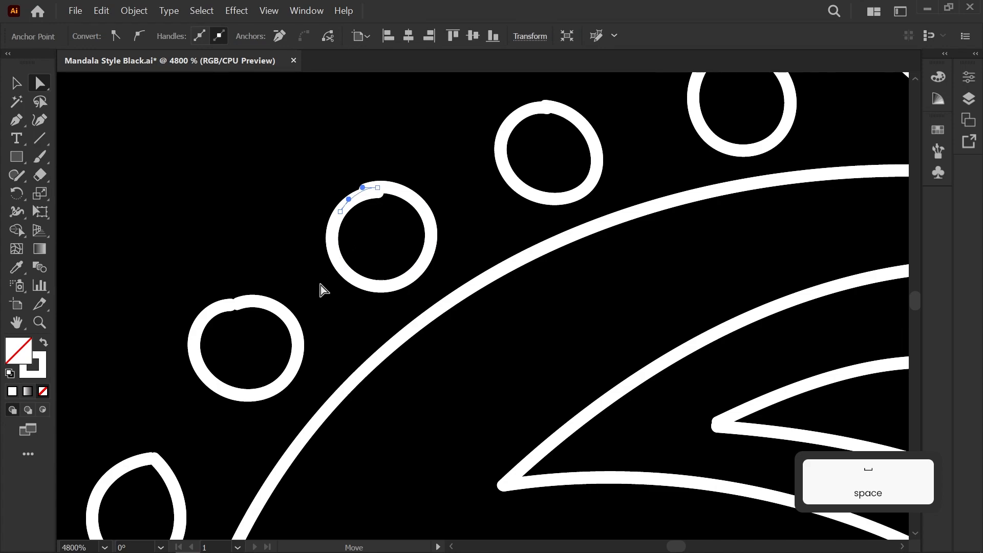
key("space")
left_click_drag(326, 278, 506, 165)
left_click_drag(410, 191, 424, 192)
key("space")
left_click_drag(301, 314, 397, 200)
left_click(398, 200)
left_click(432, 246)
left_click(429, 231)
left_click_drag(455, 285, 455, 286)
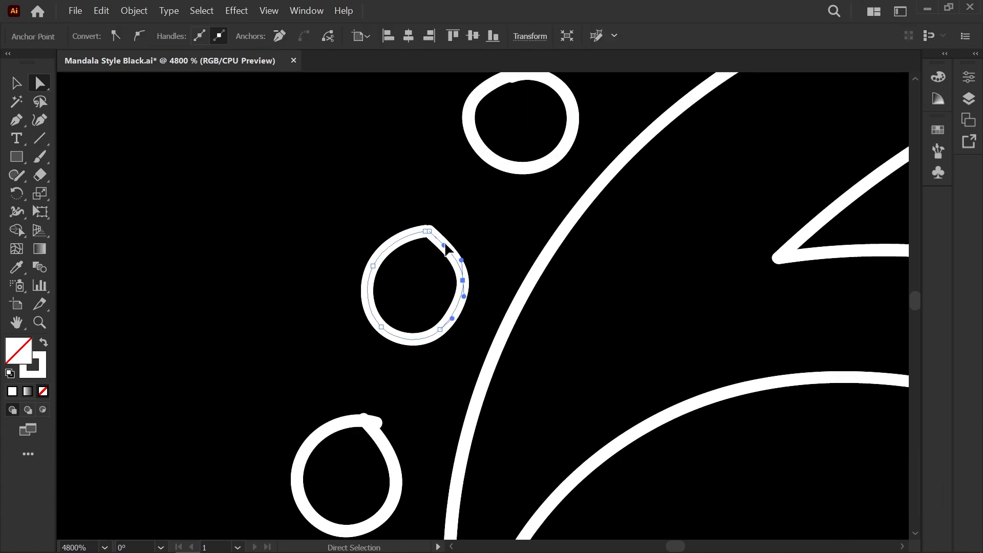
Close the sixth, outermost circle beside the upper side leaf and adjust its side anchor to make it rounder
key("space")
left_click_drag(381, 432, 463, 305)
left_click(445, 290)
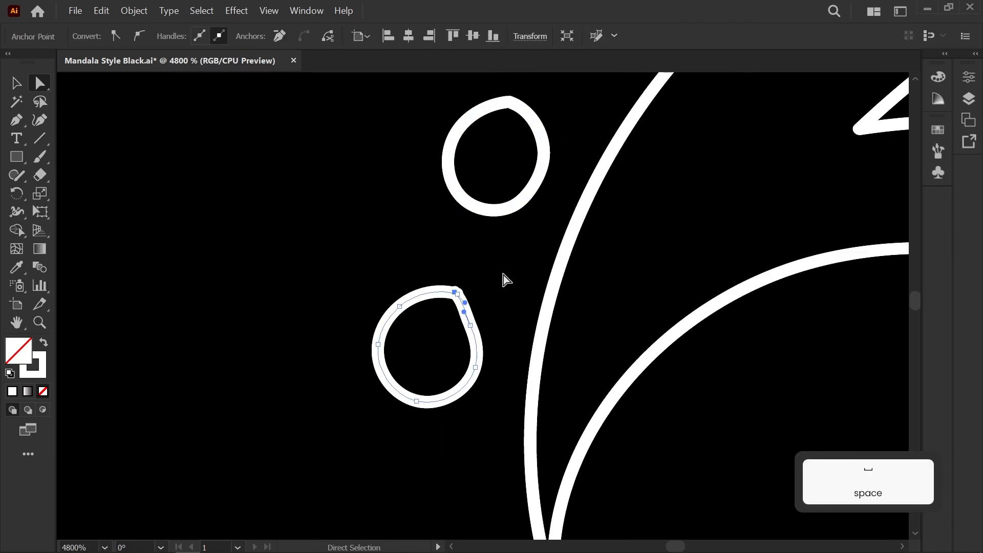
left_click(503, 275)
scroll(502, 275, "down", 3)
key("space")
left_click_drag(504, 270, 440, 296)
scroll(449, 295, "up", 3)
left_click(412, 351)
left_click_drag(413, 350, 423, 357)
left_click(439, 321)
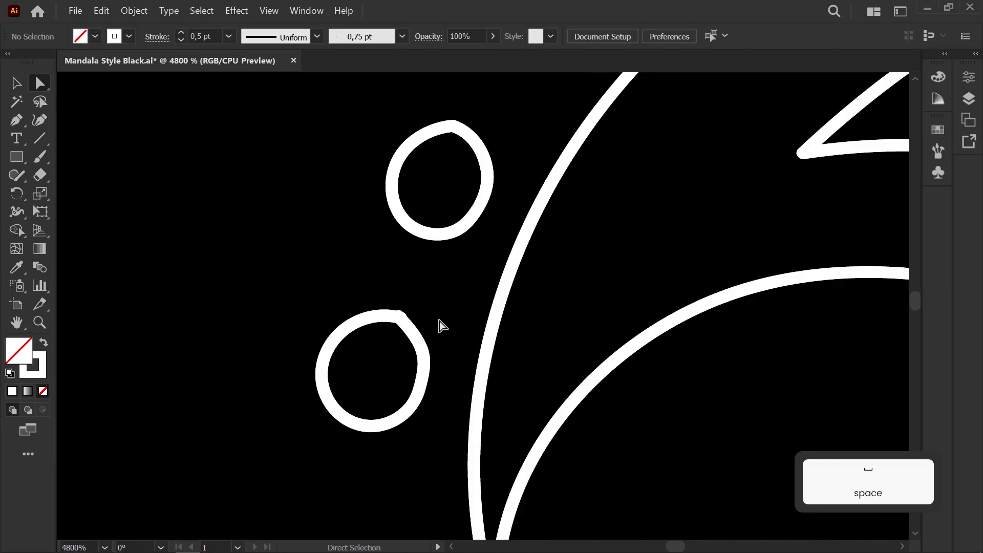
Paint a row of five small circles along the outside edge of the fleur-de-lis's lower curled leaf, redoing one circle
scroll(440, 321, "down", 10)
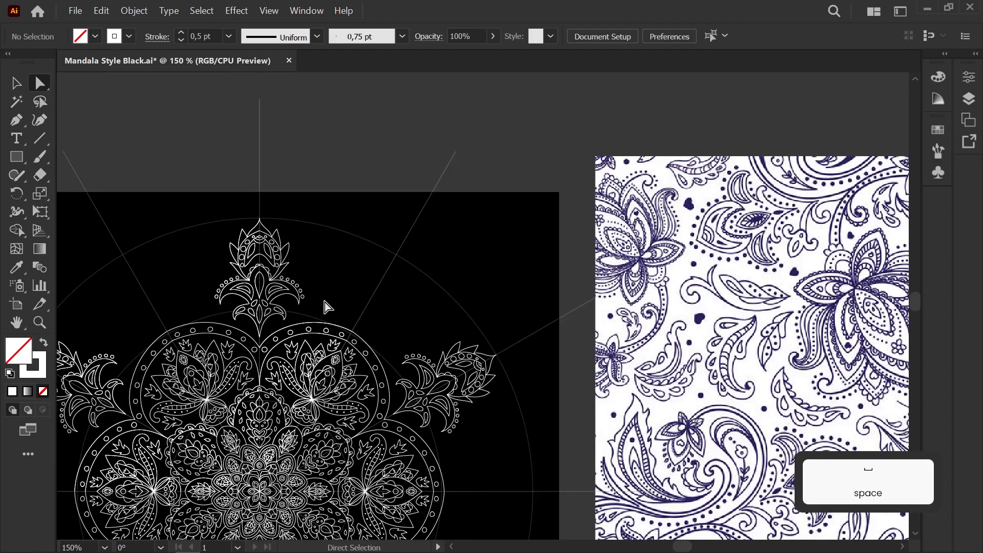
key("space")
left_click_drag(342, 336, 360, 270)
scroll(259, 225, "up", 6)
key("space")
scroll(381, 320, "up", 1)
key("b")
mouse_move(413, 314)
left_mouse_down()
mouse_move(432, 323)
mouse_move(414, 311)
left_mouse_up()
key("space")
left_click_drag(357, 345, 426, 264)
mouse_move(436, 256)
left_mouse_down()
mouse_move(427, 270)
mouse_move(439, 254)
left_mouse_up()
key("space")
left_click_drag(408, 302, 438, 236)
key("ctrl+z")
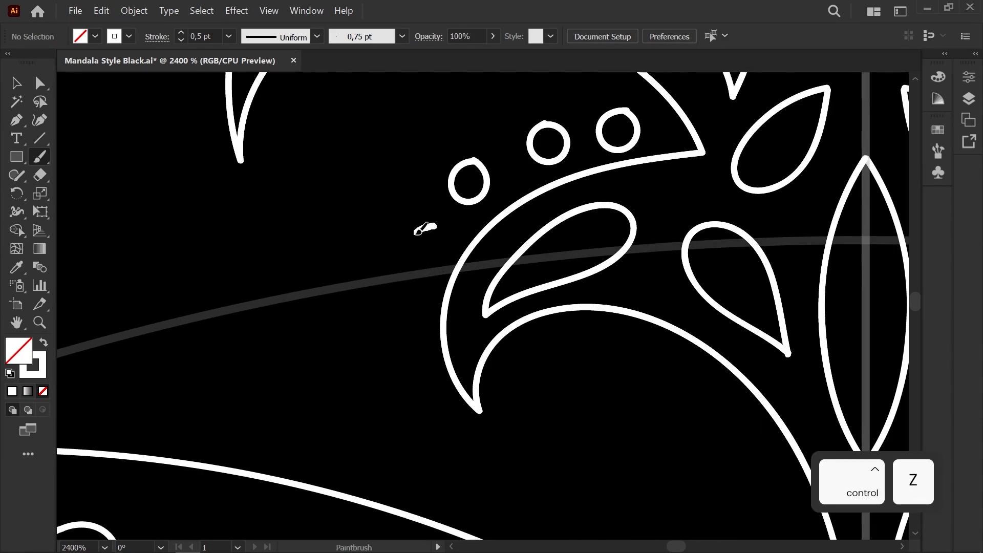
left_click_drag(415, 301, 420, 338)
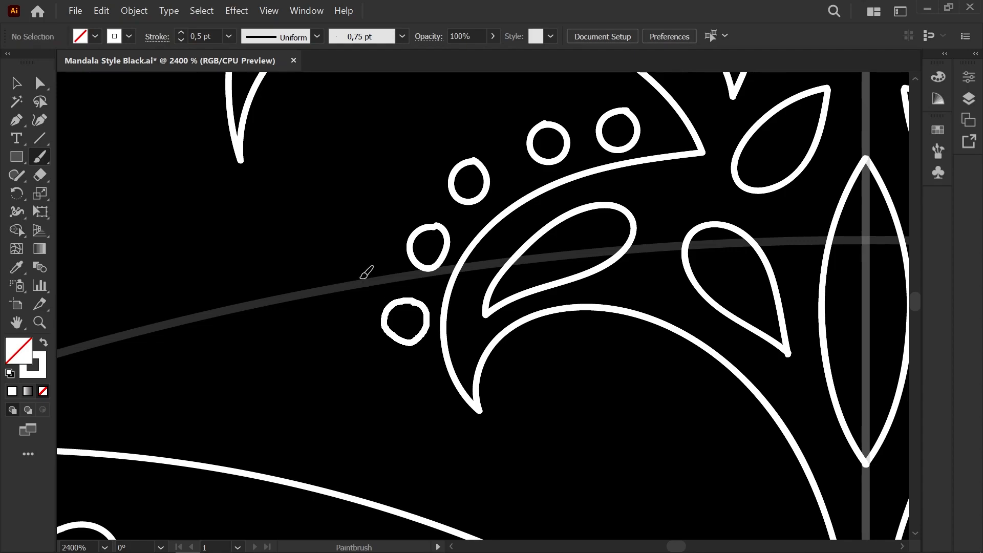
Paint a scalloped border around the outside of the fleur-de-lis's central pointed petal, from its base up to its tip
scroll(363, 282, "down", 8)
key("space")
left_click_drag(345, 313, 308, 268)
left_click_drag(293, 255, 296, 247)
scroll(269, 203, "up", 5)
left_click_drag(220, 126, 439, 226)
scroll(432, 210, "up", 4)
scroll(471, 369, "down", 1)
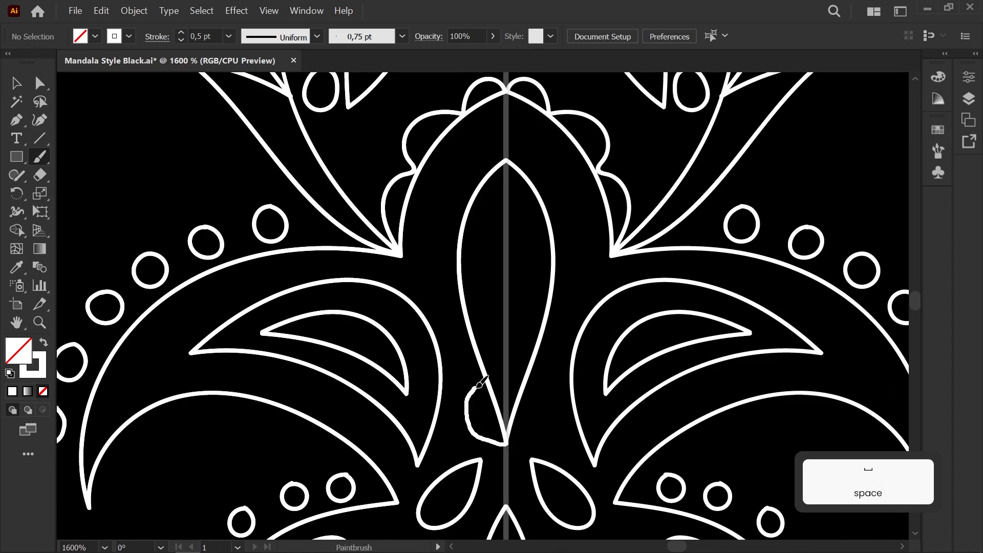
left_click_drag(447, 348, 463, 301)
left_click_drag(486, 149, 482, 153)
Paint a scalloped line along the inside edge of the central petal, redoing the first attempt, and align its top end anchor with the petal outline
scroll(527, 241, "up", 2)
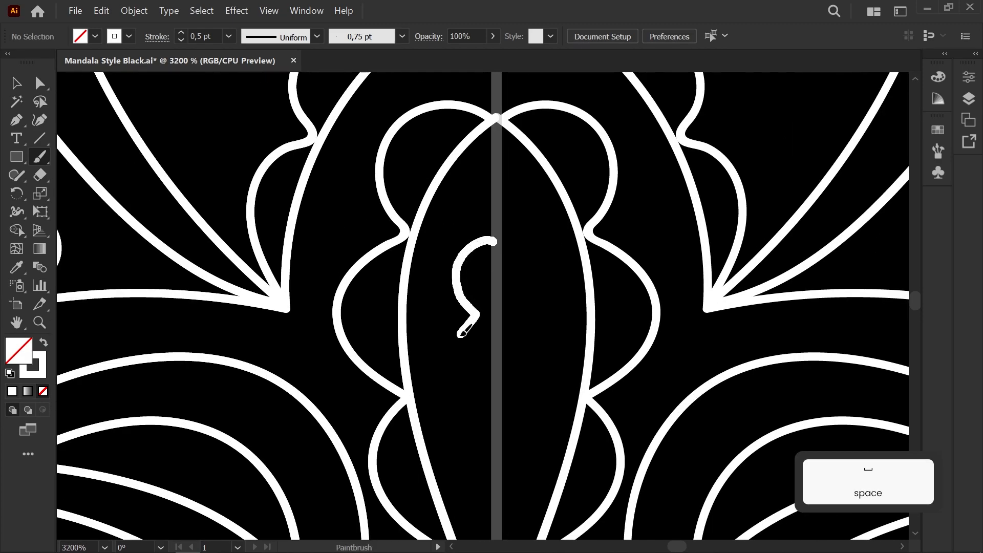
left_click_drag(476, 417, 494, 443)
key("ctrl+z")
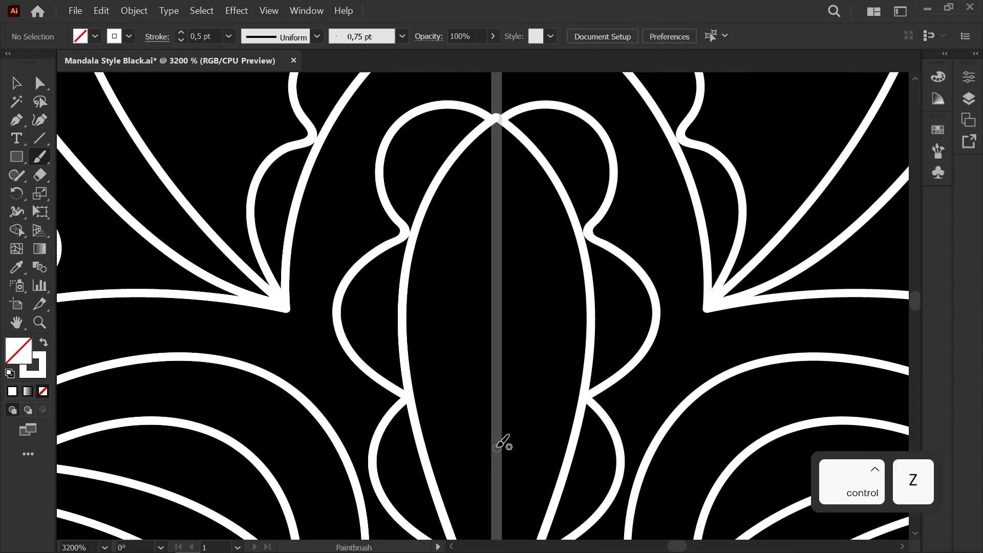
left_click_drag(463, 333, 468, 275)
scroll(446, 195, "down", 1)
mouse_move(457, 315)
left_mouse_down()
mouse_move(441, 386)
mouse_move(470, 464)
left_mouse_up()
scroll(480, 267, "down", 3)
scroll(479, 218, "up", 3)
key("a")
left_click(448, 254)
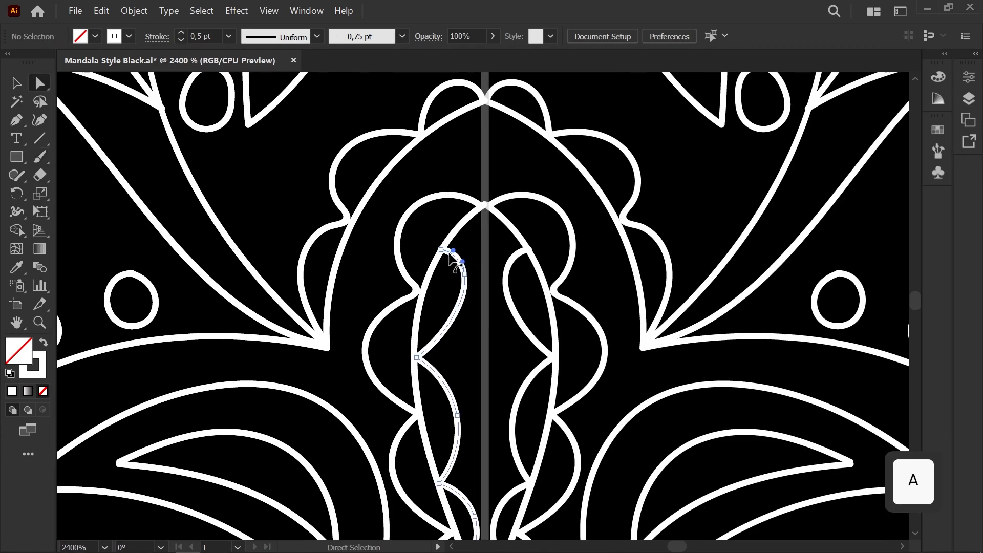
left_click_drag(442, 249, 443, 250)
left_click(477, 230)
Paint a large arch curve around the fleur-de-lis, from the junction of the circular frames up to the ornament's tip on the vertical guide
scroll(479, 220, "down", 6)
left_click_drag(464, 295, 344, 342)
scroll(396, 360, "down", 2)
scroll(398, 336, "down", 1)
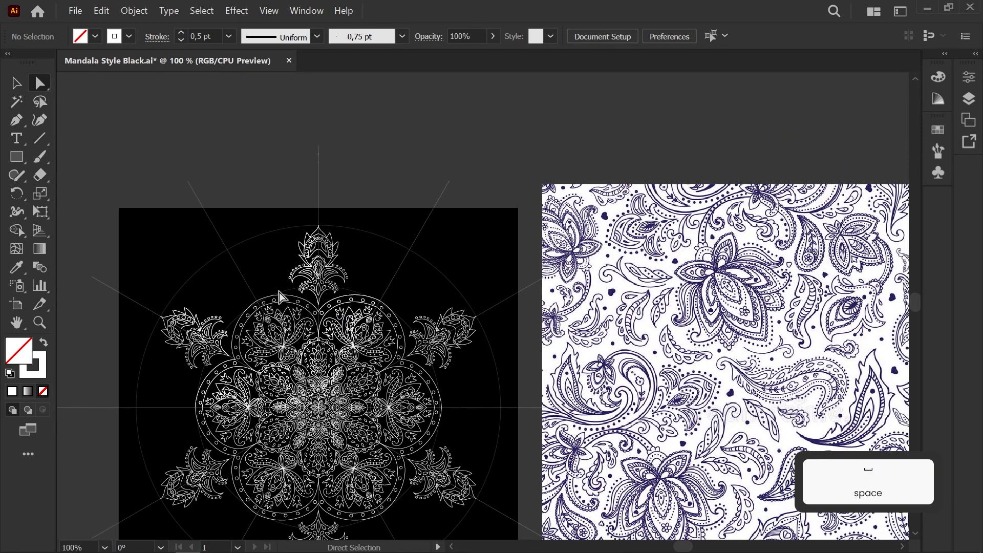
scroll(280, 285, "up", 4)
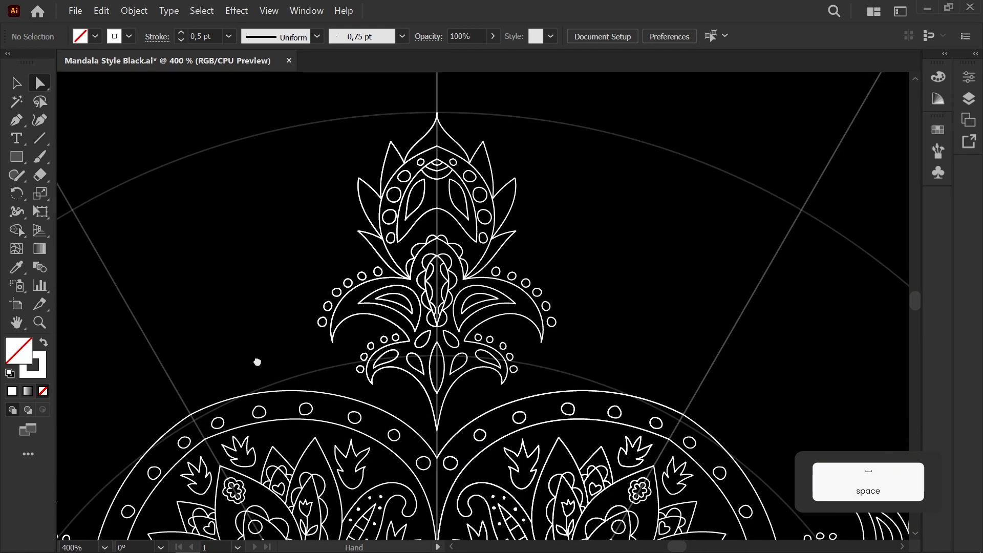
left_click_drag(257, 362, 257, 425)
key("b")
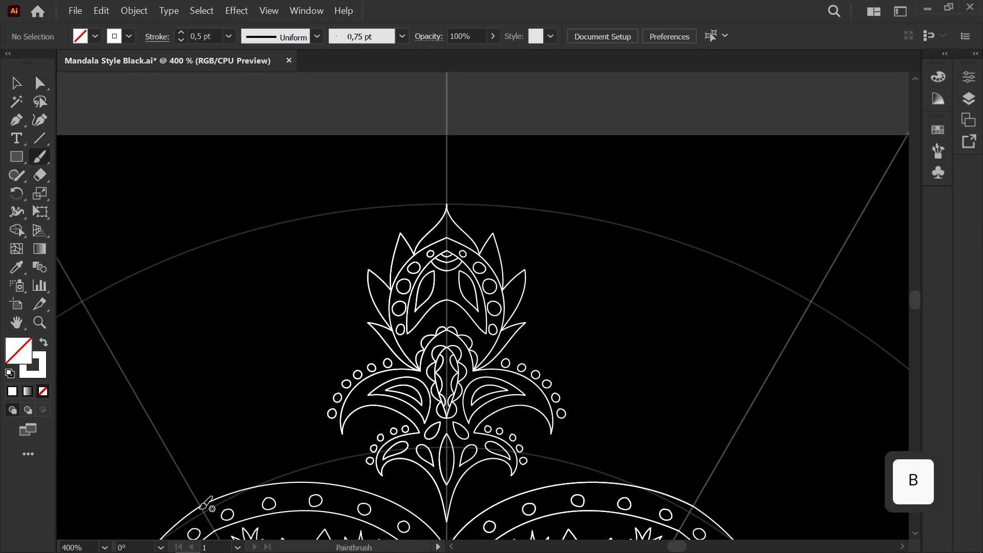
left_click_drag(332, 268, 450, 199)
Align the arch's top end anchor with the vertical guide at the ornament's tip and round its peak with the direction handle
scroll(459, 194, "up", 5)
key("a")
key("space")
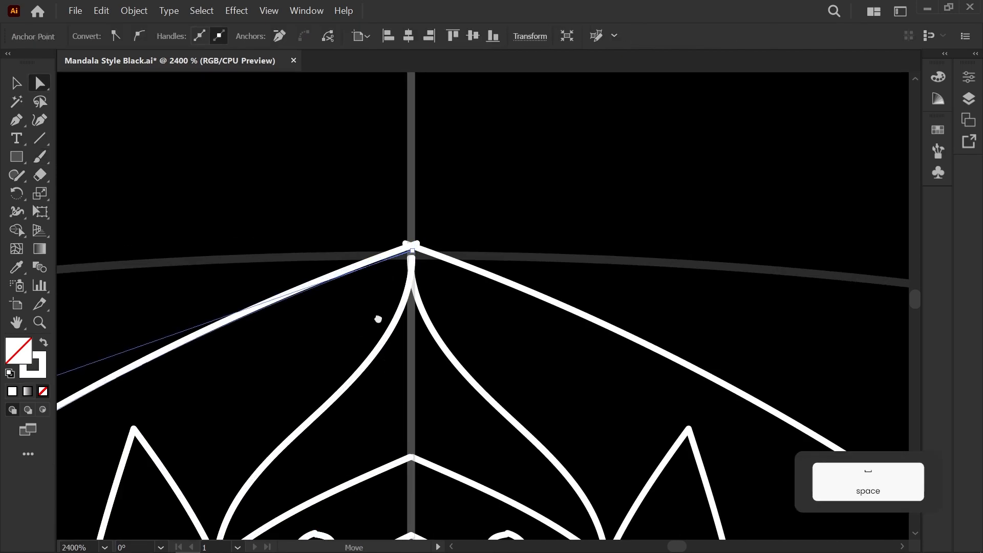
left_click_drag(361, 329, 548, 254)
left_click_drag(213, 310, 165, 209)
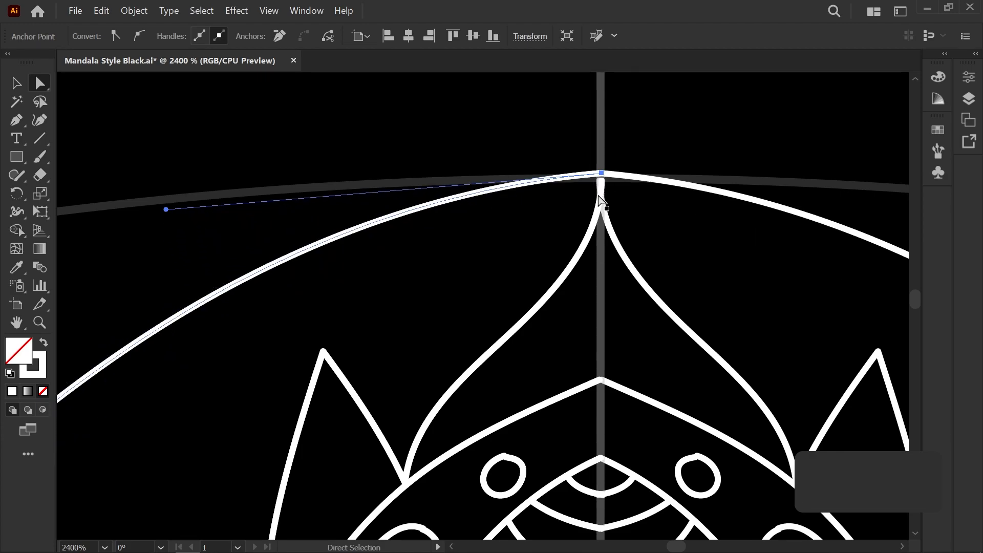
left_click(601, 181)
left_click_drag(602, 212, 602, 213)
left_click_drag(601, 173, 601, 181)
left_click(192, 228)
Smooth the upper and middle part of the arch's side by adjusting its anchors and handles
scroll(444, 212, "down", 2)
left_click_drag(287, 287, 379, 247)
left_click(596, 160)
left_click(614, 157)
left_click_drag(398, 176, 334, 180)
left_click(299, 373)
scroll(298, 373, "down", 2)
left_click_drag(298, 395, 328, 281)
left_click(382, 239)
scroll(382, 237, "up", 2)
left_click(476, 278)
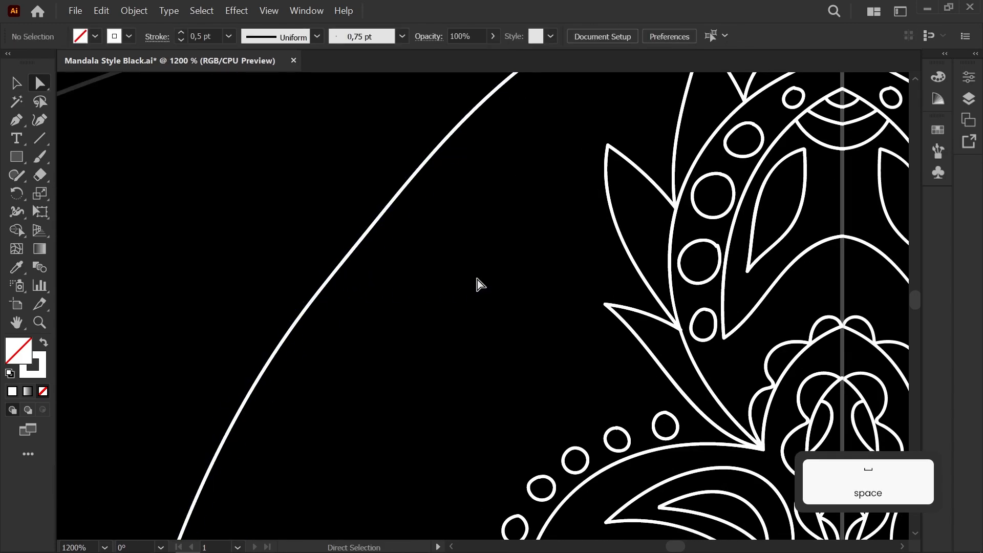
Align the arch's lower end anchor with the junction of the circular frames on the diagonal guide
scroll(477, 278, "down", 3)
left_click_drag(383, 425, 396, 290)
scroll(395, 290, "up", 2)
scroll(395, 289, "up", 2)
left_click_drag(279, 419, 382, 321)
left_click(383, 322)
left_click(377, 362)
left_click_drag(378, 362, 381, 367)
left_click(419, 285)
scroll(397, 361, "up", 4)
left_click(310, 349)
left_click_drag(301, 392, 302, 388)
left_click(348, 324)
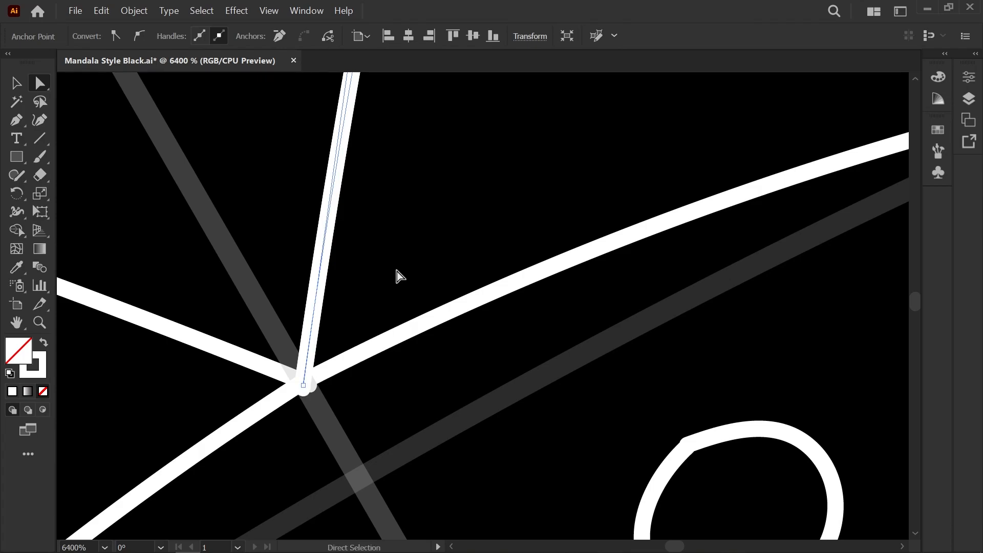
left_click(396, 276)
Paint a leaf with a curved midrib and a scalloped outline in the space between the arch and the fleur-de-lis
scroll(397, 272, "down", 7)
left_click_drag(397, 272, 327, 375)
scroll(327, 375, "down", 2)
left_click_drag(443, 290, 384, 333)
scroll(507, 300, "down", 2)
left_click_drag(507, 300, 289, 316)
scroll(222, 296, "up", 6)
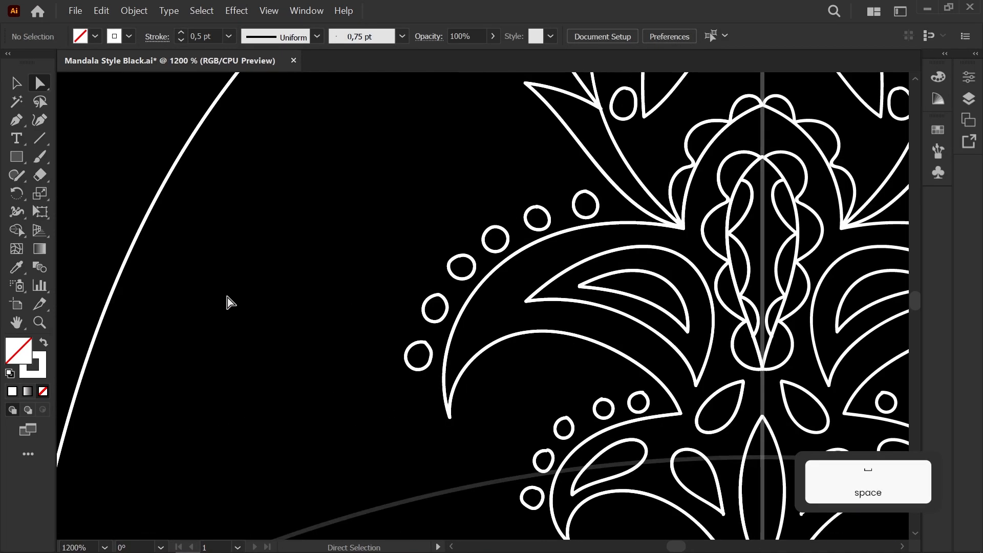
scroll(227, 300, "down", 1)
left_click_drag(227, 301, 308, 337)
key("b")
mouse_move(363, 467)
left_mouse_down()
mouse_move(328, 375)
mouse_move(356, 256)
mouse_move(472, 393)
left_mouse_up()
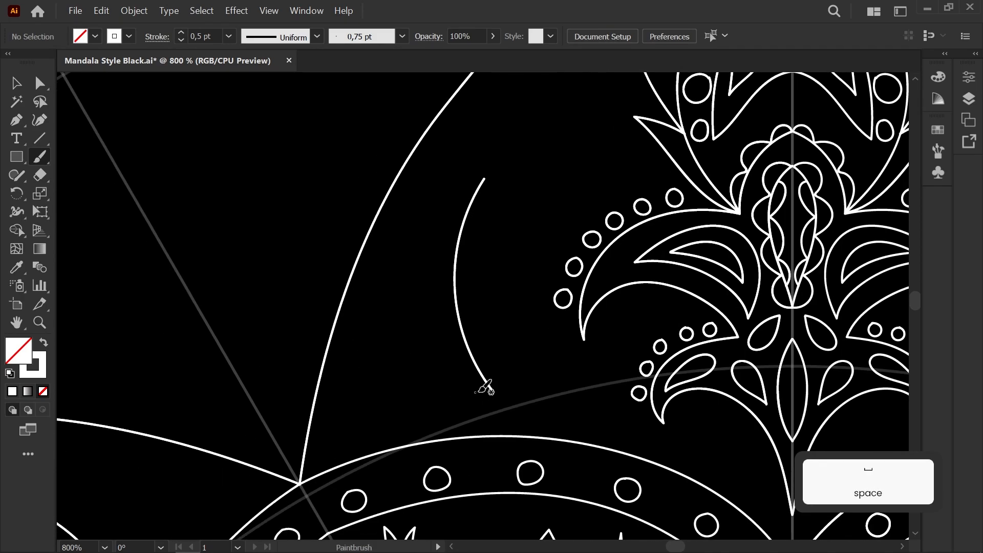
mouse_move(396, 287)
left_mouse_down()
mouse_move(416, 263)
mouse_move(420, 211)
left_mouse_up()
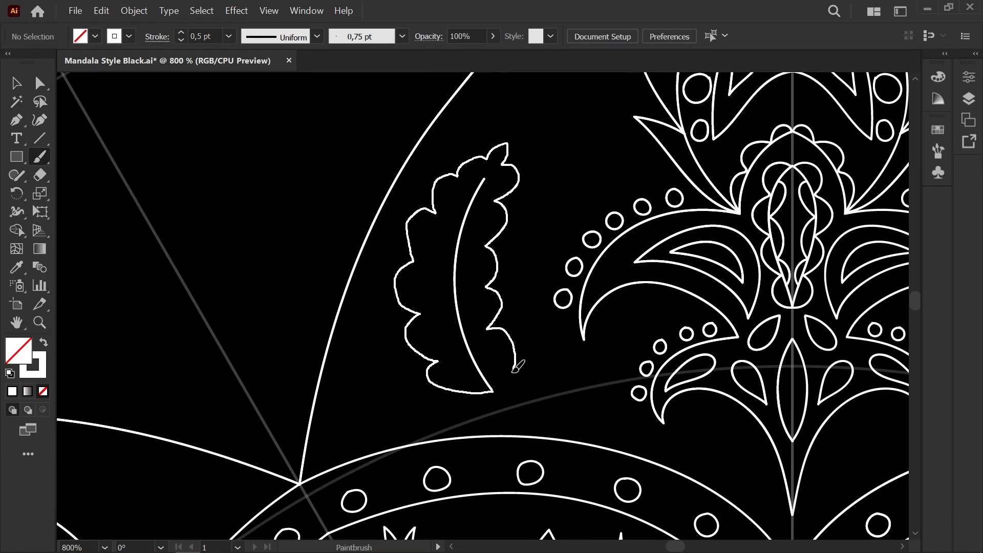
Adjust the anchors at the scalloped leaf's tip and base to close its outline
scroll(530, 320, "down", 1)
left_click_drag(533, 320, 263, 311)
scroll(267, 310, "down", 4)
scroll(264, 313, "up", 3)
left_click_drag(256, 248, 365, 255)
scroll(358, 255, "up", 5)
key("a")
left_click_drag(370, 185, 435, 166)
key("space")
left_click(370, 269)
left_click(412, 209)
left_click(434, 167)
left_click_drag(374, 261, 314, 238)
key("space")
left_click_drag(264, 532, 364, 69)
left_click_drag(497, 419, 497, 418)
Extend the midrib's upper end to the leaf's tip and adjust its curve
key("space")
scroll(469, 332, "down", 1)
left_click(432, 281)
scroll(432, 281, "down", 3)
left_click_drag(434, 126, 417, 228)
scroll(422, 210, "up", 4)
left_click(441, 204)
left_click(508, 141)
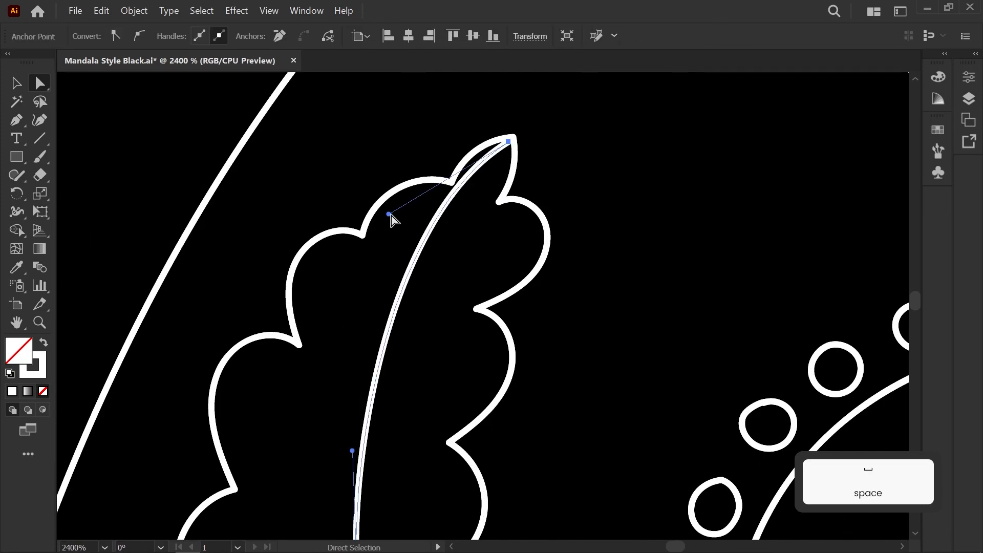
left_click(448, 262)
Pull the midrib's upper end back inside the leaf tip and reshape its upper curve
key("space")
scroll(417, 180, "down", 3)
left_click_drag(428, 362, 433, 270)
scroll(416, 179, "up", 1)
key("space")
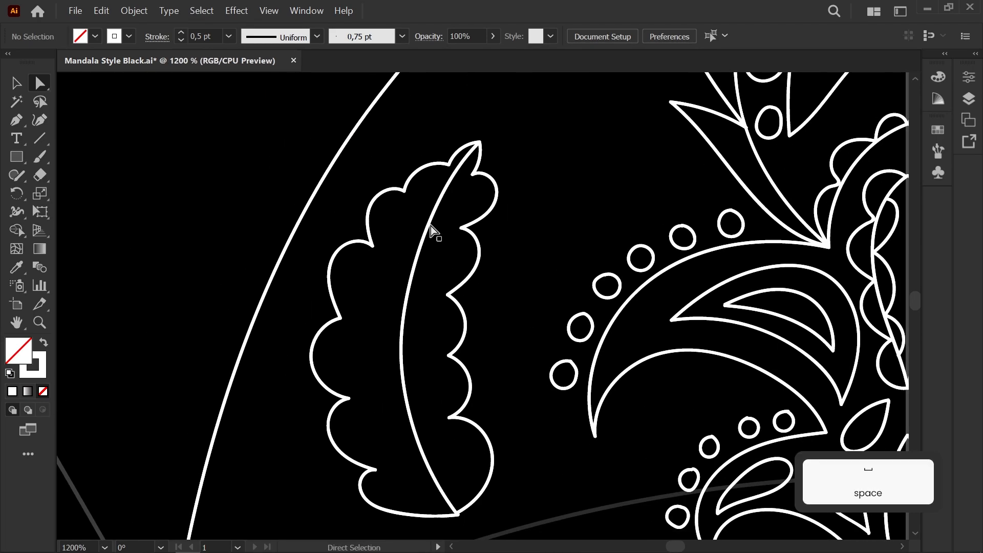
scroll(351, 263, "down", 7)
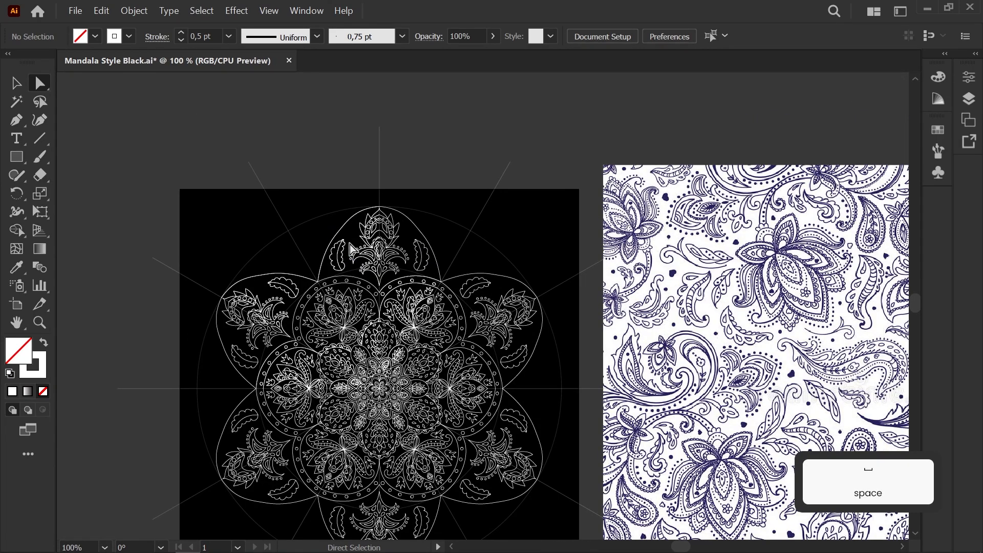
scroll(325, 259, "up", 9)
key("space")
left_click_drag(504, 226, 483, 219)
key("space")
left_click_drag(421, 396, 457, 135)
scroll(457, 134, "down", 1)
key("space")
left_click_drag(502, 393, 455, 134)
key("space")
left_click_drag(322, 290, 332, 454)
mouse_move(358, 252)
left_mouse_down()
mouse_move(336, 250)
mouse_move(242, 485)
left_mouse_up()
key("space")
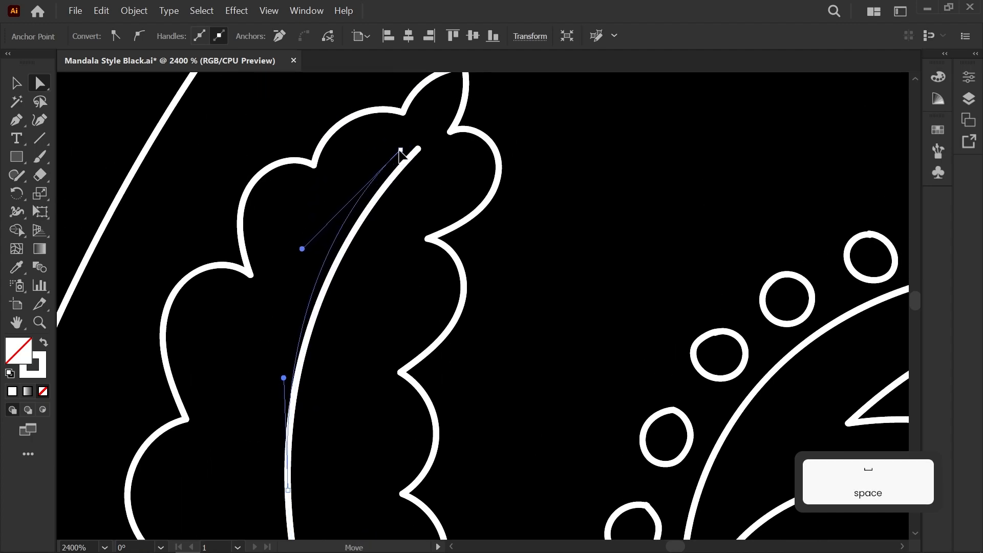
left_click_drag(401, 151, 395, 152)
Paint a second line from the leaf's base to the midrib's upper end to form a narrow, tapering rib
key("space")
left_click_drag(369, 365, 385, 136)
scroll(400, 410, "down", 1)
key("b")
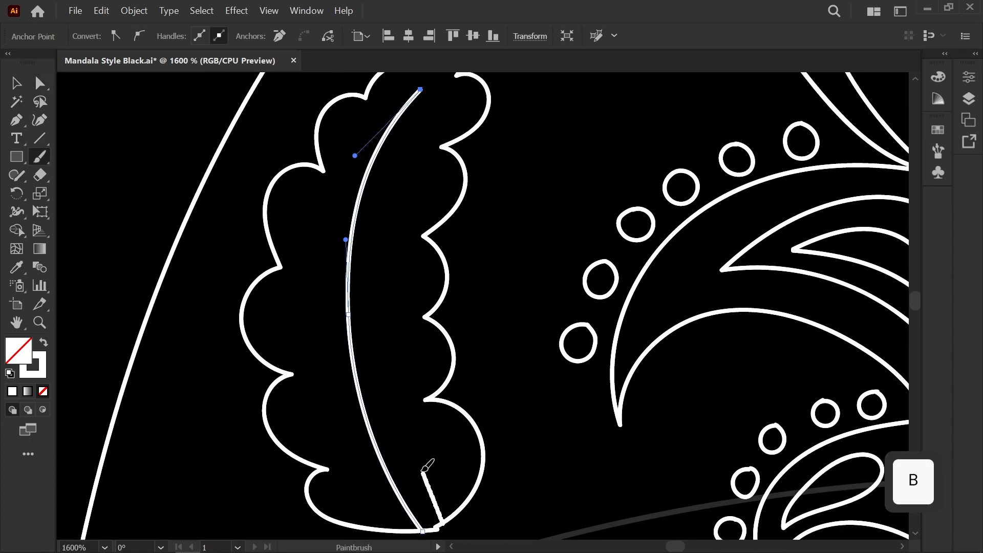
left_click_drag(409, 111, 420, 89)
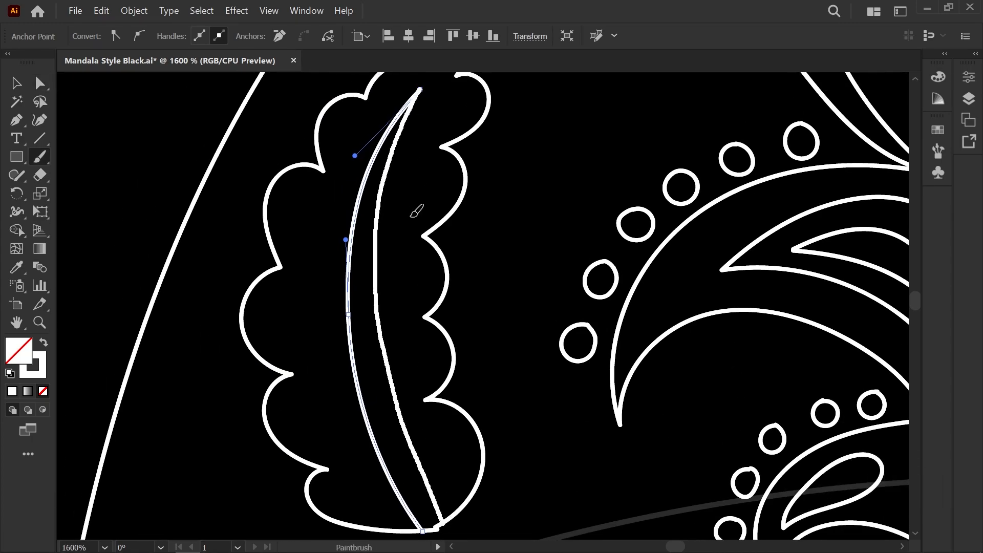
Align the end anchors of the leaf outline and both rib lines where they meet at the base
key("space")
left_click_drag(348, 358, 384, 201)
scroll(420, 333, "up", 2)
key("a")
left_click(526, 399)
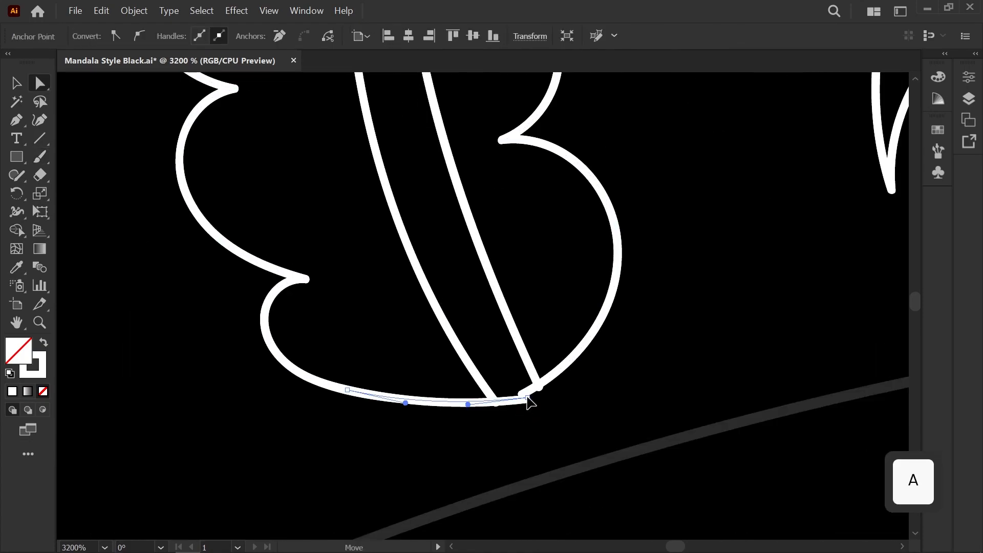
left_click(538, 386)
left_click_drag(495, 402, 492, 395)
left_click(499, 360)
Paint a series of short crosslines up the leaf's rib, dividing it into segments
key("space")
left_click_drag(470, 305, 448, 404)
key("b")
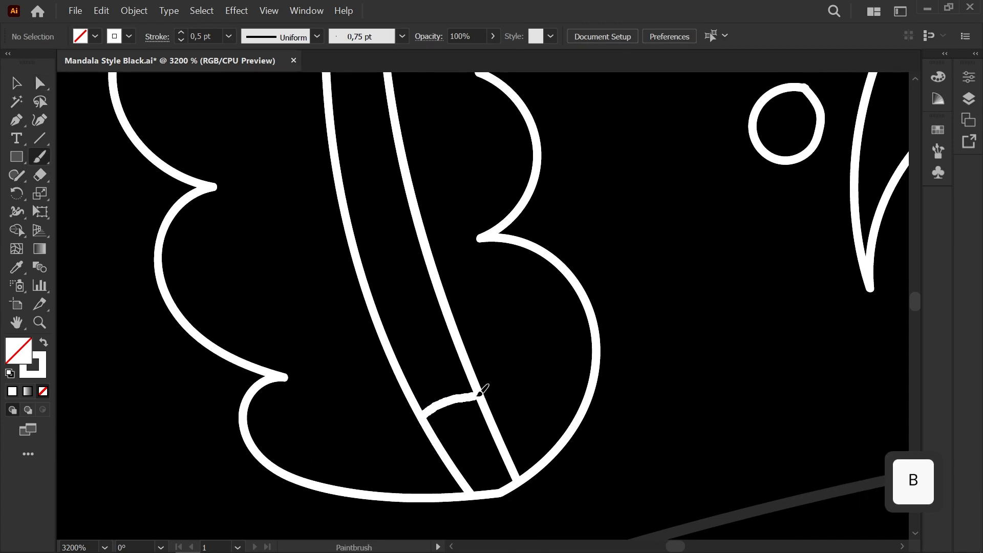
left_click_drag(374, 304, 432, 284)
key("space")
mouse_move(360, 219)
left_mouse_down()
mouse_move(361, 396)
mouse_move(402, 354)
left_mouse_up()
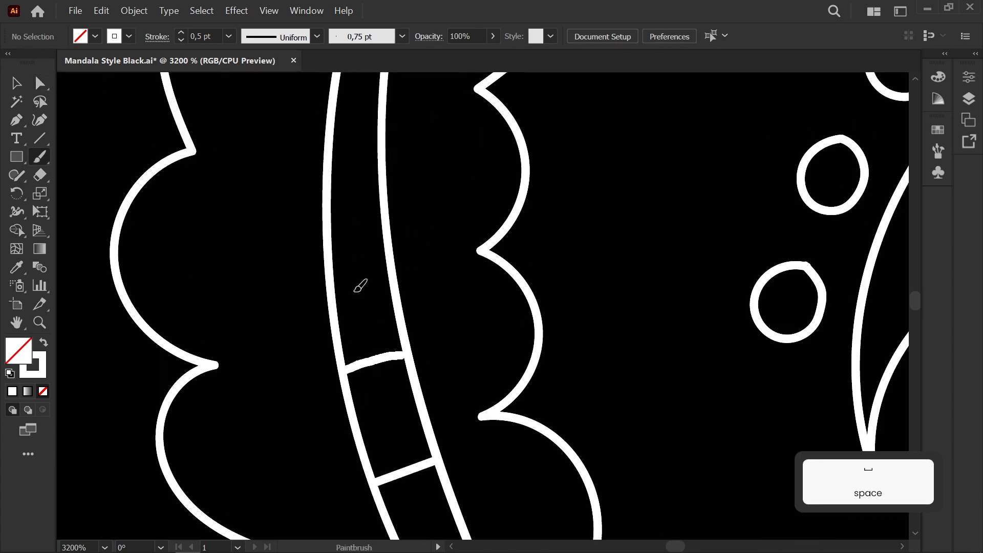
key("space")
left_click_drag(378, 308, 378, 437)
left_click_drag(329, 357, 380, 346)
key("space")
left_click_drag(345, 233, 345, 372)
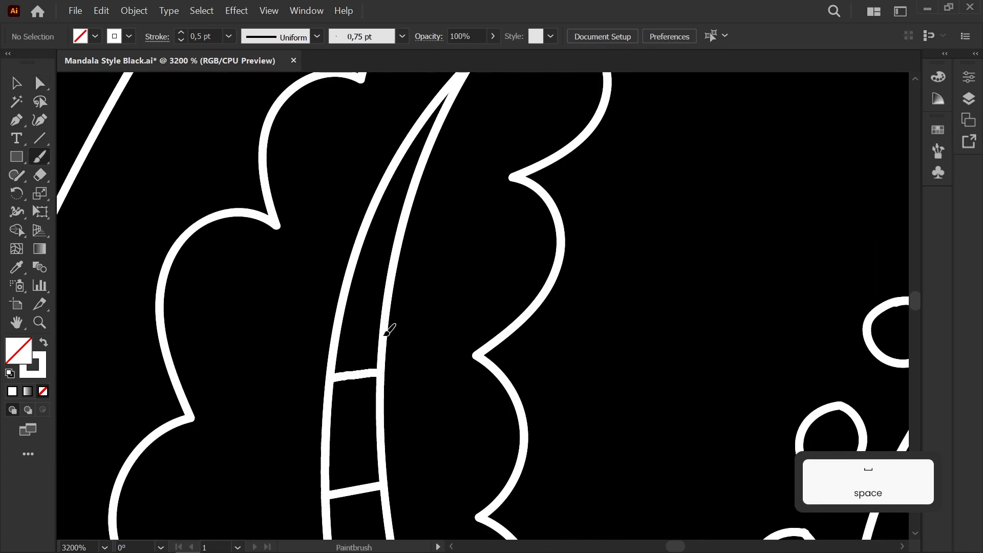
Paint a small teardrop inside the leaf's lowest outer lobe, redoing its shape
scroll(428, 204, "down", 4)
mouse_move(380, 238)
left_mouse_down()
mouse_move(395, 236)
mouse_move(355, 240)
left_mouse_up()
key("space")
scroll(355, 240, "down", 5)
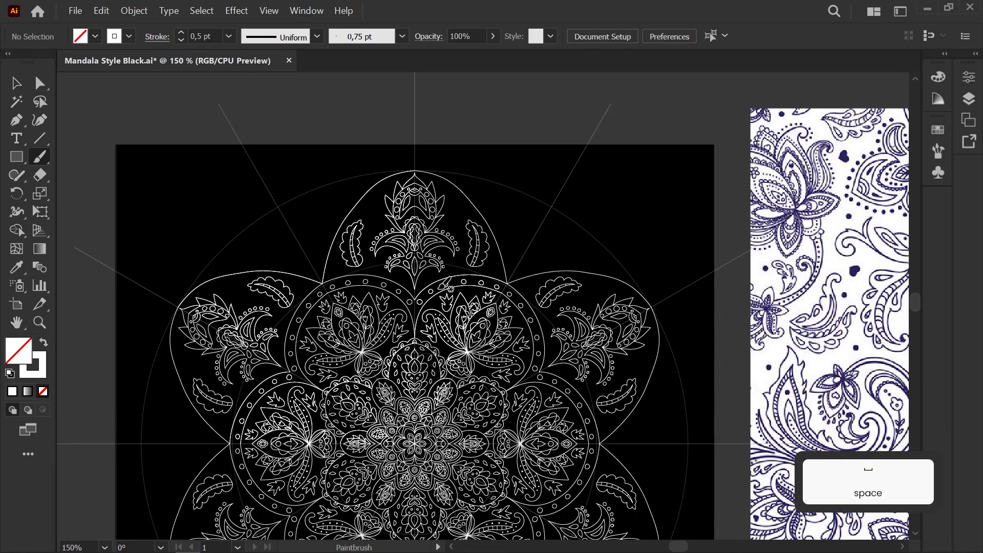
key("space")
left_click_drag(444, 322, 291, 324)
scroll(290, 324, "up", 8)
key("b")
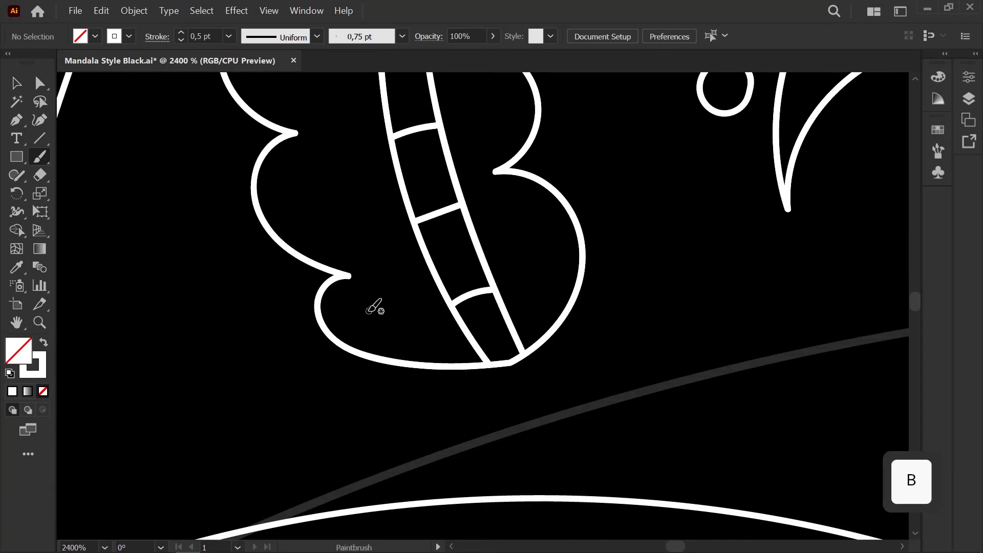
key("ctrl+z")
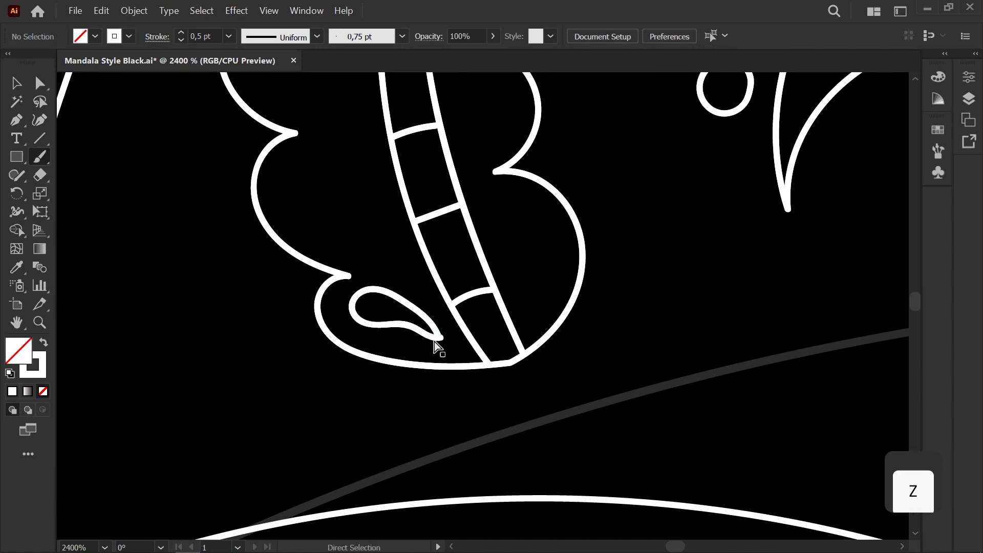
key("ctrl+z")
left_click_drag(438, 342, 377, 303)
Paint a small teardrop inside each remaining lobe along the leaf's outer side
key("space")
left_click_drag(355, 224, 371, 326)
left_click_drag(377, 340, 330, 306)
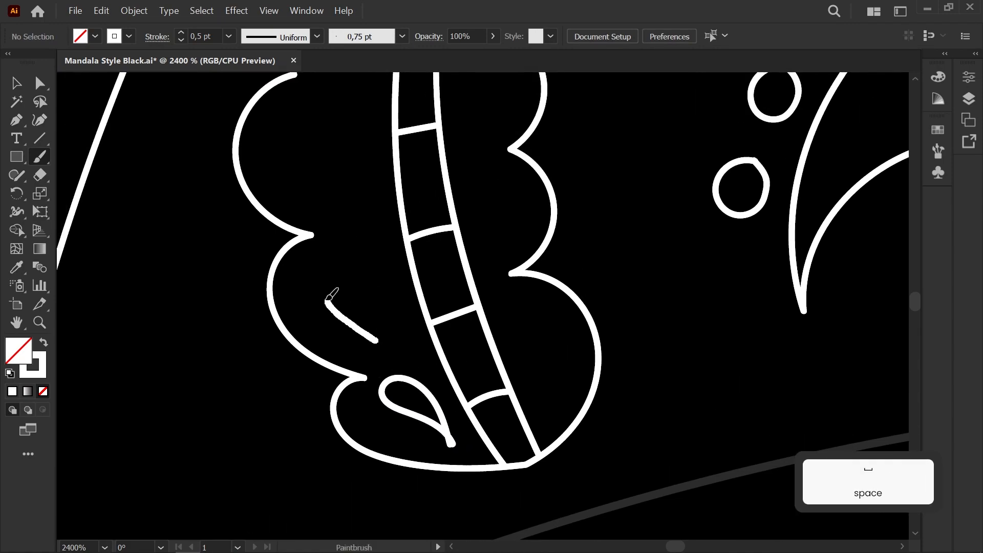
key("space")
left_click_drag(329, 201, 369, 350)
left_click_drag(358, 310, 362, 358)
key("space")
left_click_drag(368, 240, 342, 372)
mouse_move(340, 352)
left_mouse_down()
mouse_move(325, 266)
mouse_move(342, 353)
left_mouse_up()
key("space")
left_click_drag(384, 226, 362, 358)
mouse_move(376, 353)
left_mouse_down()
mouse_move(365, 327)
mouse_move(375, 353)
left_mouse_up()
key("space")
Paint small teardrops inside the lobes along the leaf's inner side, working from the base upward
left_click_drag(409, 481, 350, 75)
left_click_drag(490, 361, 470, 395)
key("space")
left_click_drag(421, 253, 421, 382)
left_click_drag(411, 390, 443, 331)
key("space")
left_click_drag(406, 256, 419, 380)
key("space")
mouse_move(429, 256)
left_mouse_down()
mouse_move(438, 362)
mouse_move(463, 340)
mouse_move(428, 358)
left_mouse_up()
key("space")
left_click_drag(469, 248, 496, 298)
Paint tiny teardrops inside the lobes nearest the leaf's tip
scroll(500, 279, "down", 4)
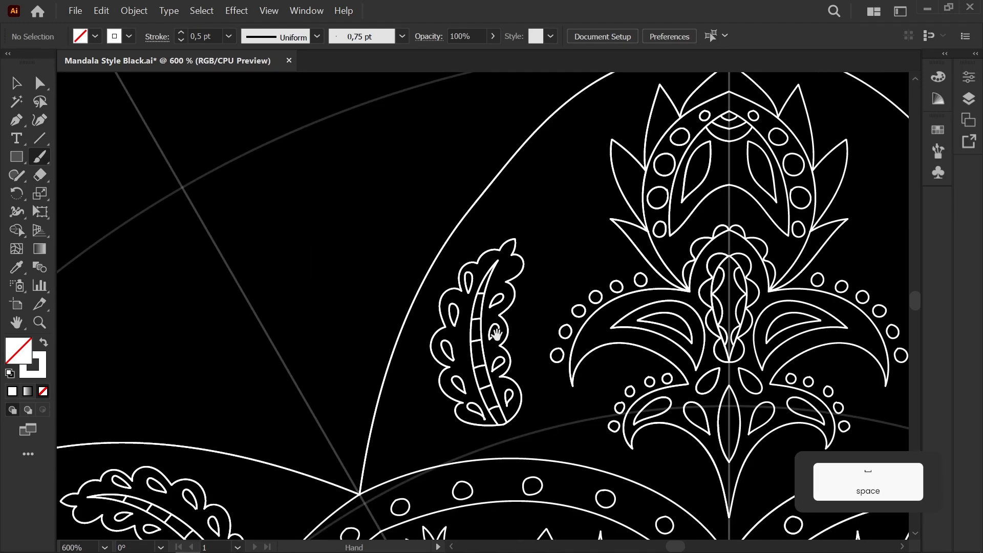
scroll(500, 310, "up", 6)
left_click_drag(509, 261, 593, 225)
mouse_move(378, 224)
left_mouse_down()
mouse_move(410, 180)
mouse_move(382, 219)
left_mouse_up()
scroll(368, 215, "down", 4)
Bring the end anchors of the teardrops in the leaf's lower inner lobes together so their points close
key("space")
left_click_drag(410, 477, 435, 271)
scroll(430, 271, "up", 5)
key("a")
left_click(492, 163)
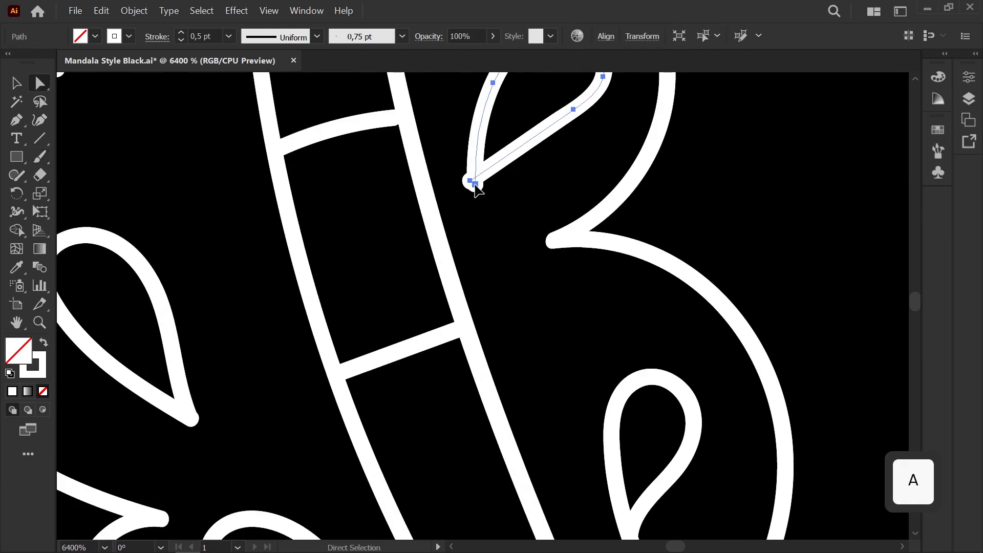
left_click_drag(475, 186, 471, 181)
key("space")
left_click_drag(629, 506, 575, 333)
left_click(575, 370)
left_click(555, 398)
Align the end anchors at the points of the teardrops in the leaf's outer lobes
key("space")
left_click_drag(343, 523, 516, 375)
left_click(516, 377)
key("space")
left_click_drag(320, 81, 422, 326)
left_click(437, 380)
left_click_drag(425, 373, 435, 362)
left_click(488, 248)
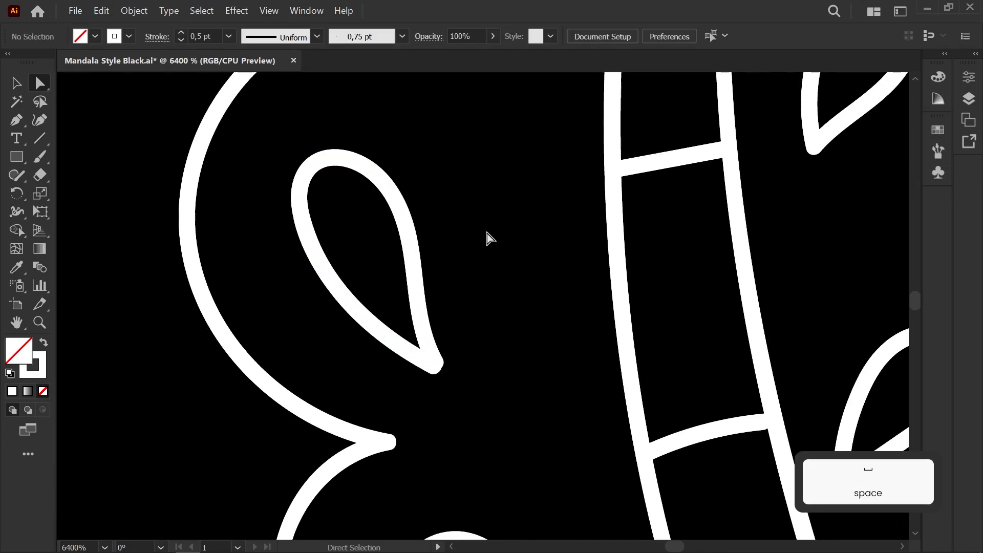
key("space")
left_click_drag(460, 103, 462, 469)
left_click(433, 370)
left_click_drag(435, 367, 446, 373)
left_click(515, 321)
left_click(434, 369)
left_click(509, 311)
Close the pointed ends of the teardrops in the leaf's upper lobes by aligning their end anchors
scroll(522, 312, "down", 3)
key("space")
left_click_drag(522, 312, 486, 372)
scroll(566, 176, "up", 8)
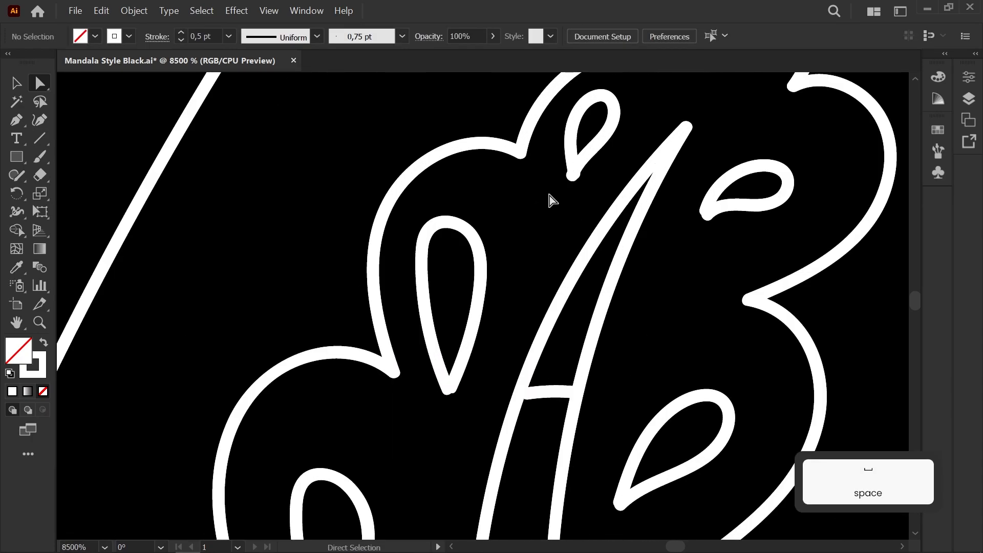
left_click(576, 230)
left_click(613, 277)
scroll(613, 279, "down", 5)
key("space")
left_click_drag(612, 281, 468, 271)
scroll(681, 253, "up", 2)
left_click(561, 326)
left_click_drag(556, 324, 392, 314)
left_click(536, 340)
Examine the whole mandala beside the paisley reference and look over the empty space around the finished leaf
scroll(536, 340, "down", 6)
key("space")
left_click_drag(452, 342, 338, 327)
scroll(338, 327, "down", 3)
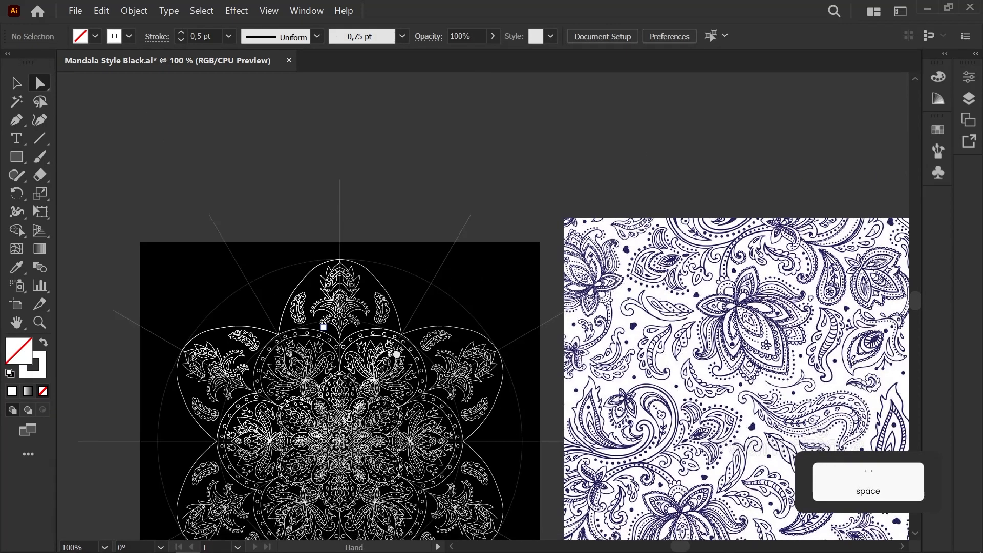
scroll(398, 319, "up", 2)
scroll(358, 320, "down", 1)
scroll(296, 285, "up", 7)
key("space")
left_click_drag(296, 285, 437, 241)
scroll(426, 324, "down", 2)
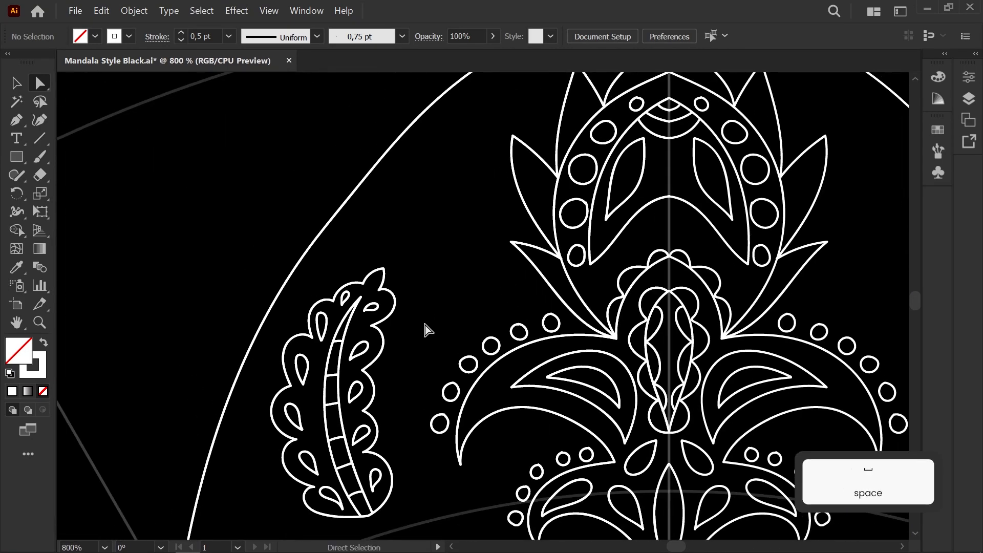
Paint a long stem with a double-lined curl and a small pointed leaf between the scalloped leaf and the central ornament
key("b")
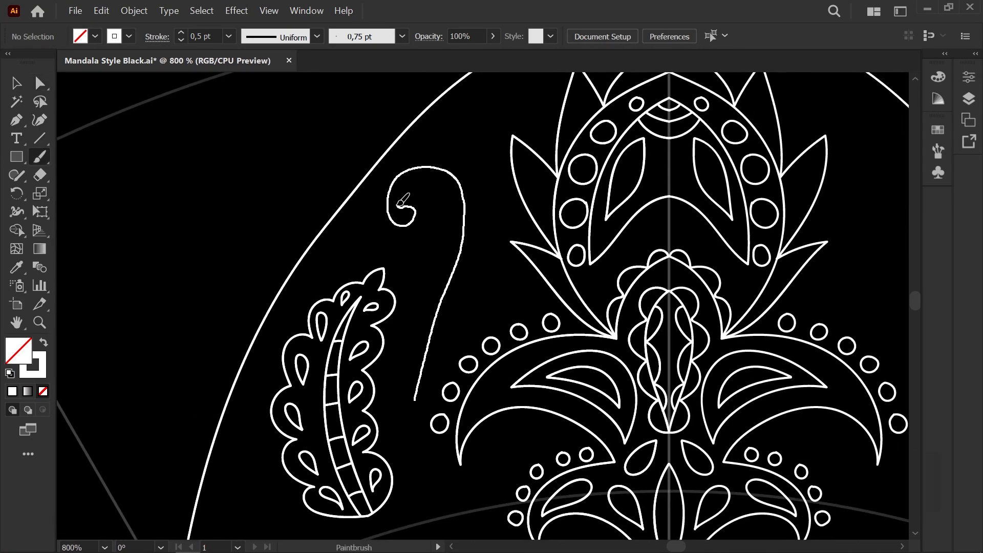
left_click_drag(462, 185, 424, 317)
scroll(461, 178, "up", 5)
key("space")
left_click_drag(417, 326, 414, 300)
left_click_drag(478, 206, 418, 323)
Check how the new curled stems repeat around the mandala and compare the design with the paisley reference
scroll(417, 323, "down", 8)
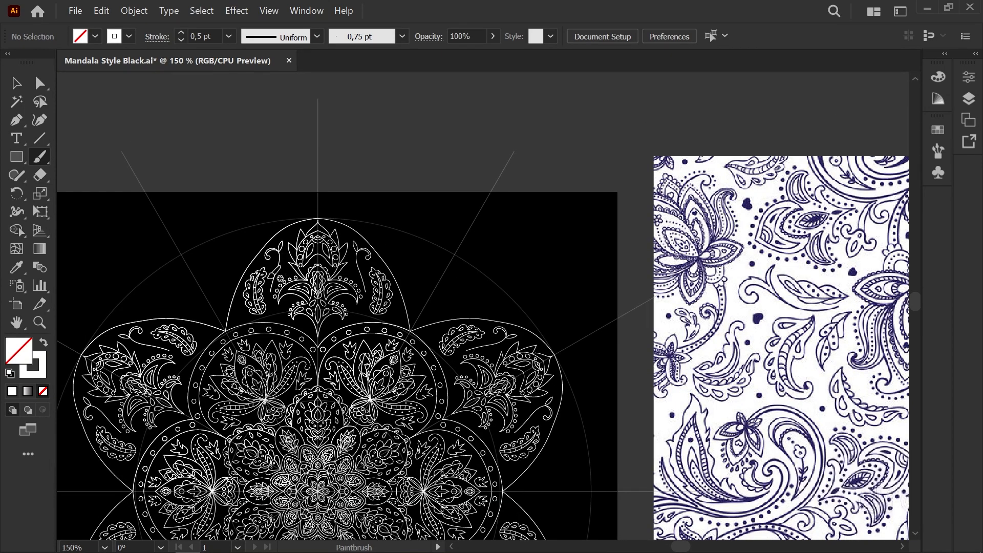
scroll(280, 278, "up", 6)
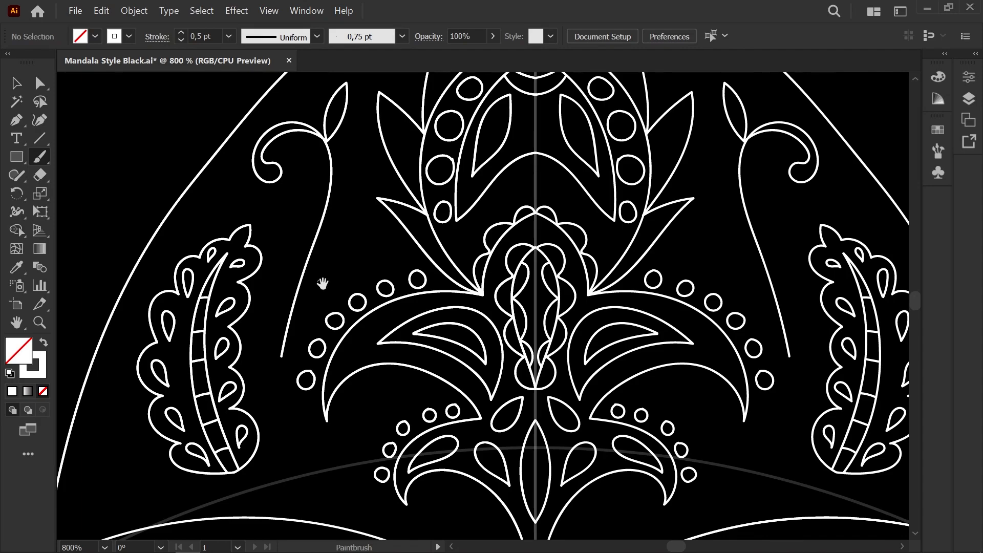
key("space")
left_click_drag(321, 277, 342, 250)
scroll(335, 255, "down", 3)
key("space")
left_click_drag(367, 297, 178, 318)
scroll(178, 318, "down", 2)
key("space")
left_click_drag(203, 353, 264, 203)
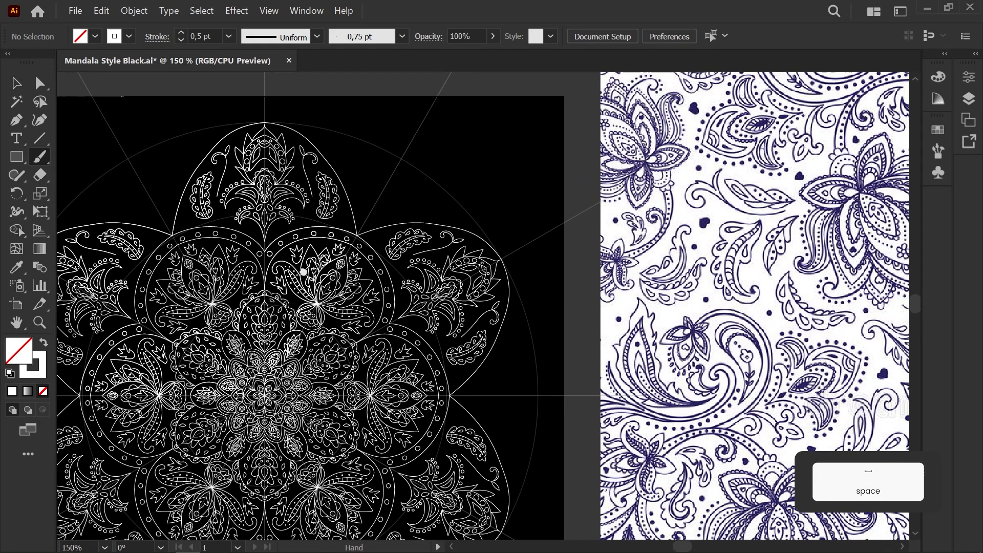
Paint a row of three rounded scallops along the outer side of the large arch
scroll(246, 196, "up", 5)
scroll(246, 196, "up", 1)
key("space")
left_click_drag(339, 380, 349, 428)
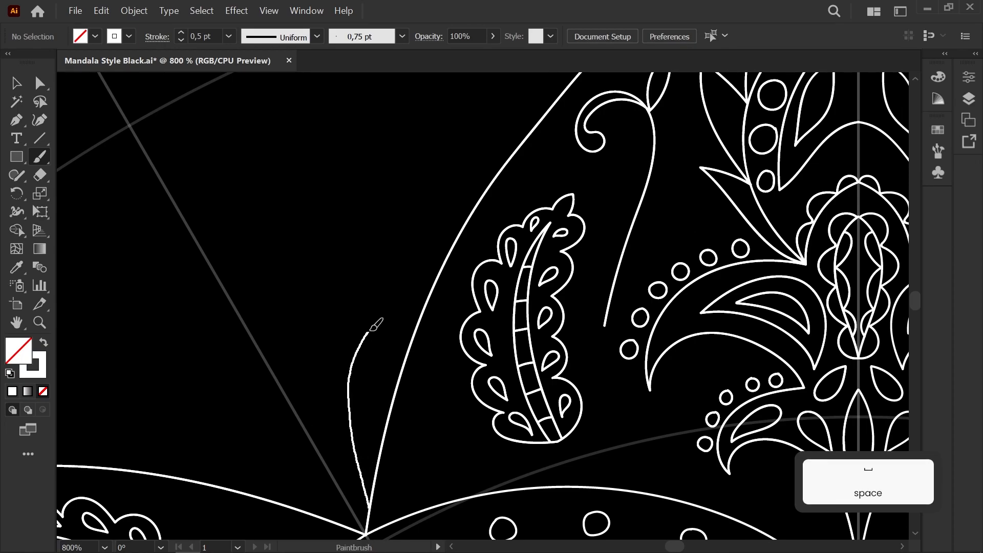
key("space")
left_click_drag(435, 236, 366, 428)
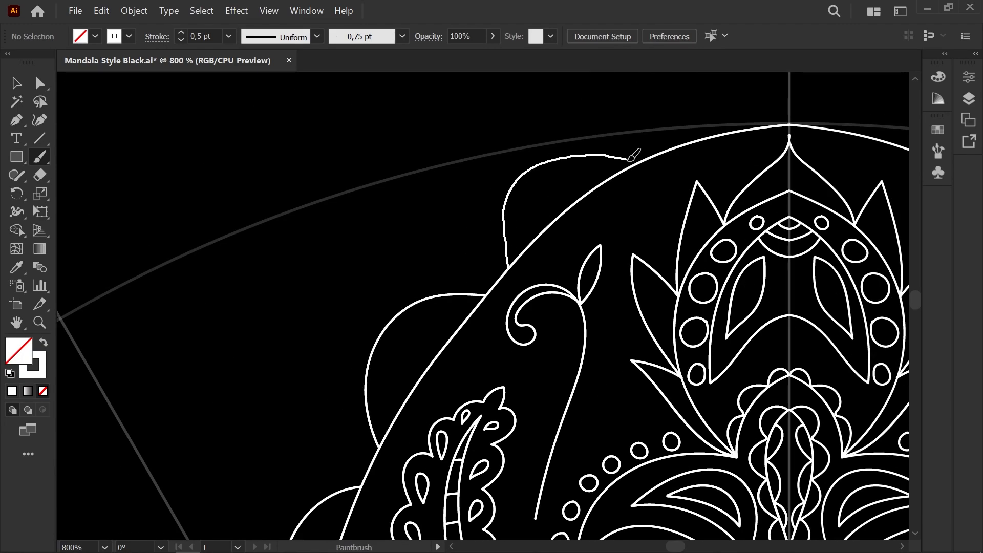
key("space")
left_click_drag(358, 471, 505, 219)
Align the upper end anchor of the lowest scallop with the arch line, undoing the stray edit
scroll(443, 311, "up", 3)
key("space")
left_click_drag(421, 367, 403, 260)
scroll(403, 261, "down", 2)
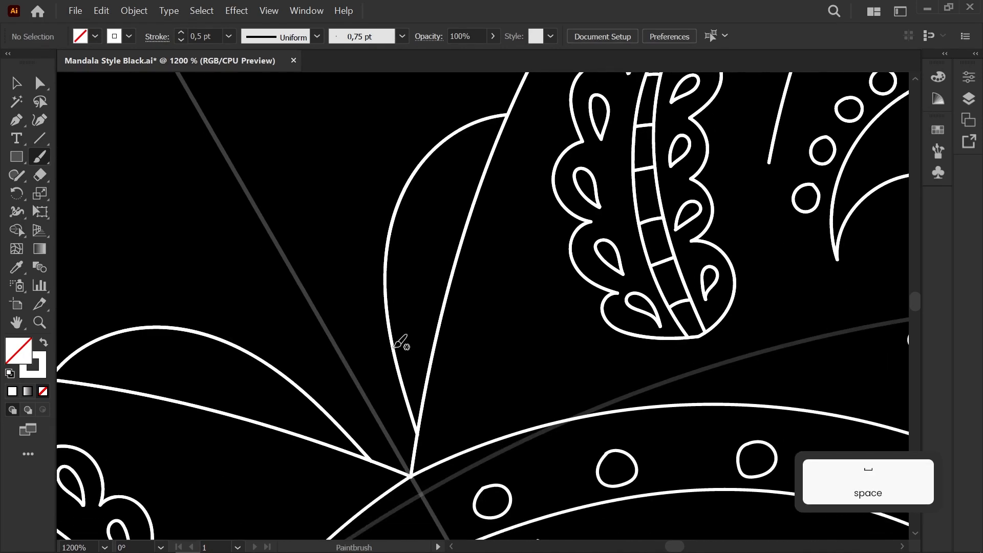
left_click_drag(470, 164, 487, 160)
scroll(486, 139, "up", 4)
key("ctrl+z")
key("a")
mouse_move(487, 225)
left_mouse_down()
mouse_move(510, 215)
mouse_move(462, 216)
left_mouse_up()
scroll(550, 204, "down", 2)
scroll(596, 204, "up", 2)
left_click(491, 215)
Align the end anchor of the next scallop where it meets the arch line
scroll(491, 215, "down", 3)
key("space")
left_click_drag(475, 296, 395, 432)
scroll(407, 424, "up", 2)
key("a")
left_click_drag(377, 468, 386, 461)
left_click(471, 350)
Try a single curved line across the middle scallop and undo it
scroll(471, 351, "down", 3)
key("space")
left_click_drag(471, 350, 504, 259)
scroll(504, 259, "up", 1)
key("b")
mouse_move(470, 320)
left_mouse_down()
mouse_move(428, 247)
mouse_move(401, 230)
mouse_move(394, 241)
left_mouse_up()
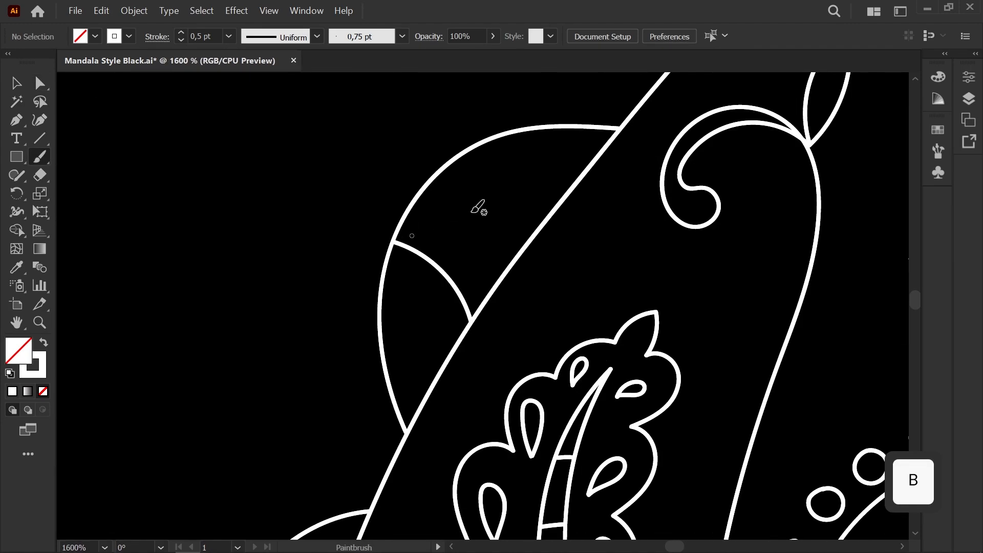
key("ctrl+z")
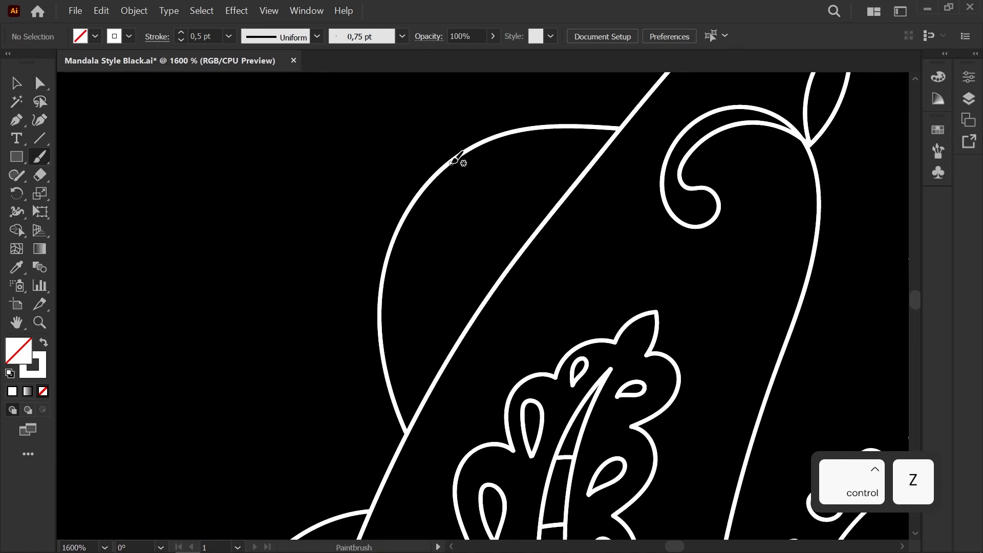
Try three nested curved lines across the middle scallop and undo them
left_click_drag(451, 163, 384, 285)
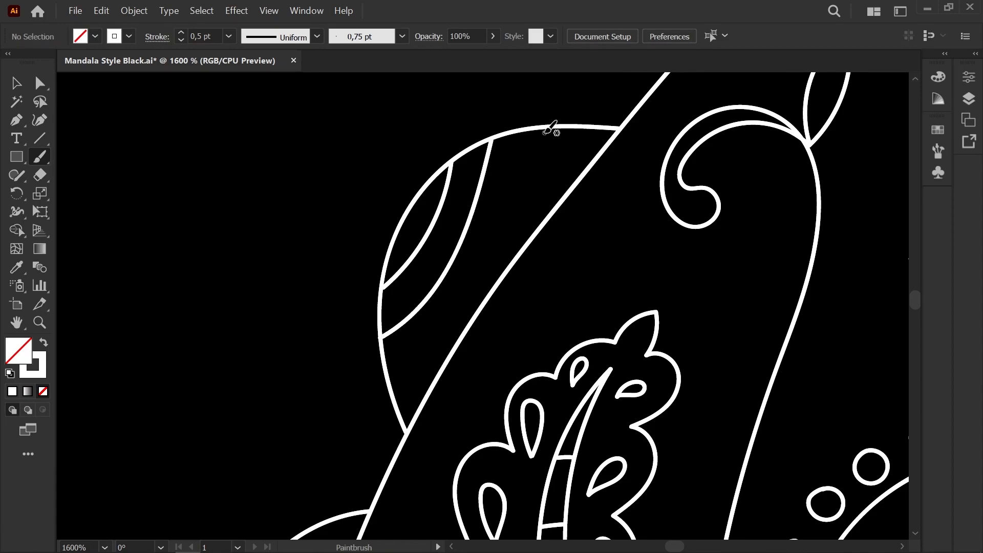
key("ctrl+z")
left_click_drag(556, 129, 526, 219)
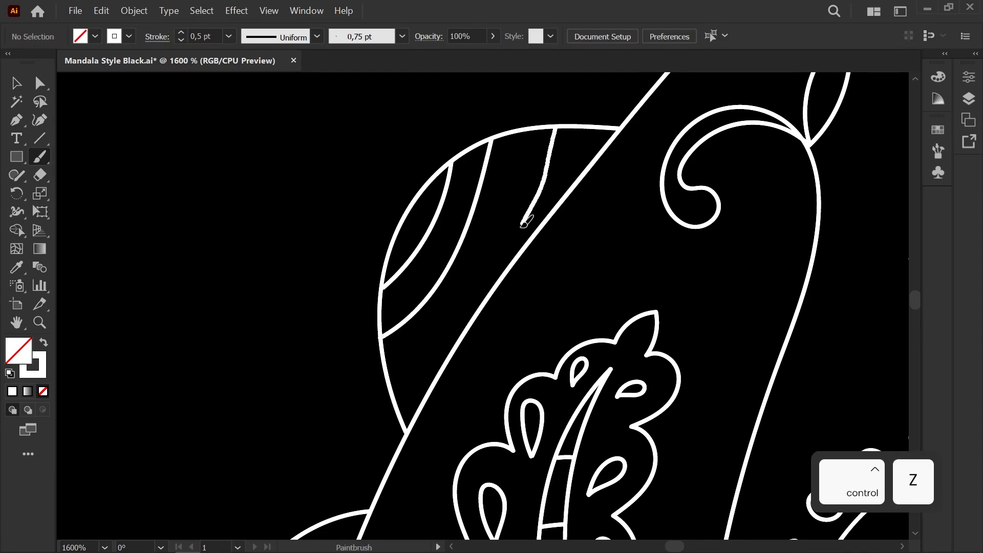
left_click_drag(387, 383, 388, 382)
scroll(465, 231, "down", 1)
scroll(465, 232, "up", 2)
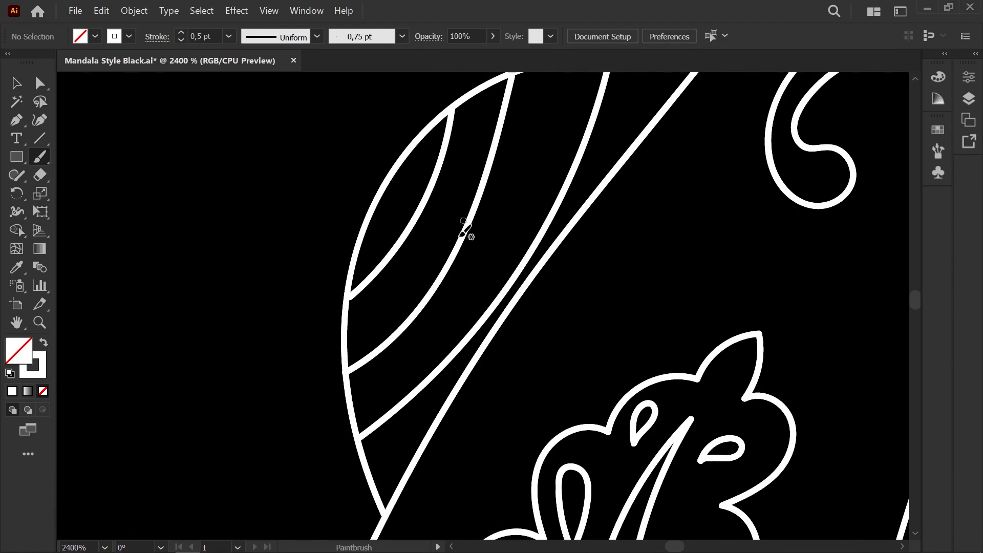
key("ctrl+z")
key("ctrl+z")
key("ctrl+z")
Paint a curved dividing line across the lower part of the middle scallop, ending on the arch
left_click_drag(430, 307, 474, 318)
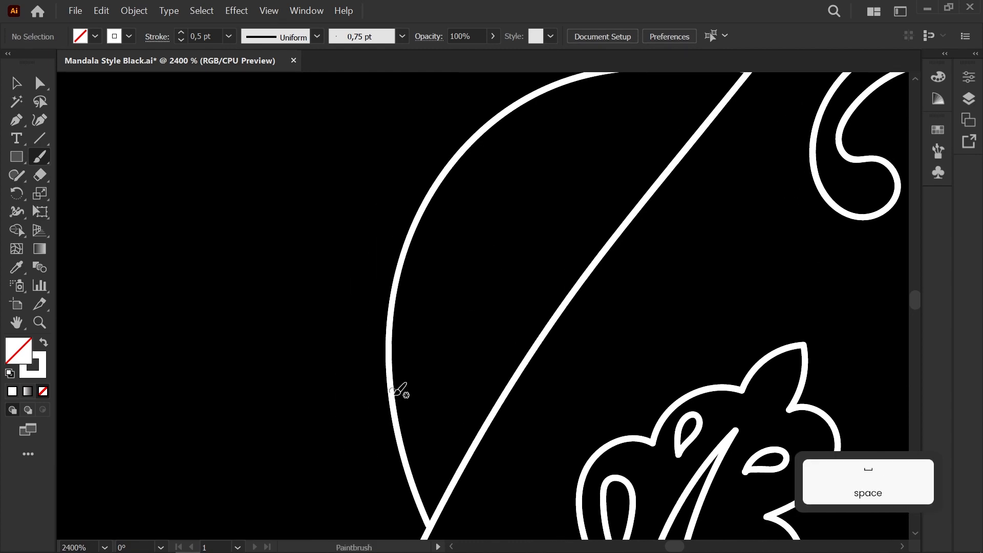
left_click_drag(391, 314, 390, 315)
left_click_drag(578, 88, 517, 187)
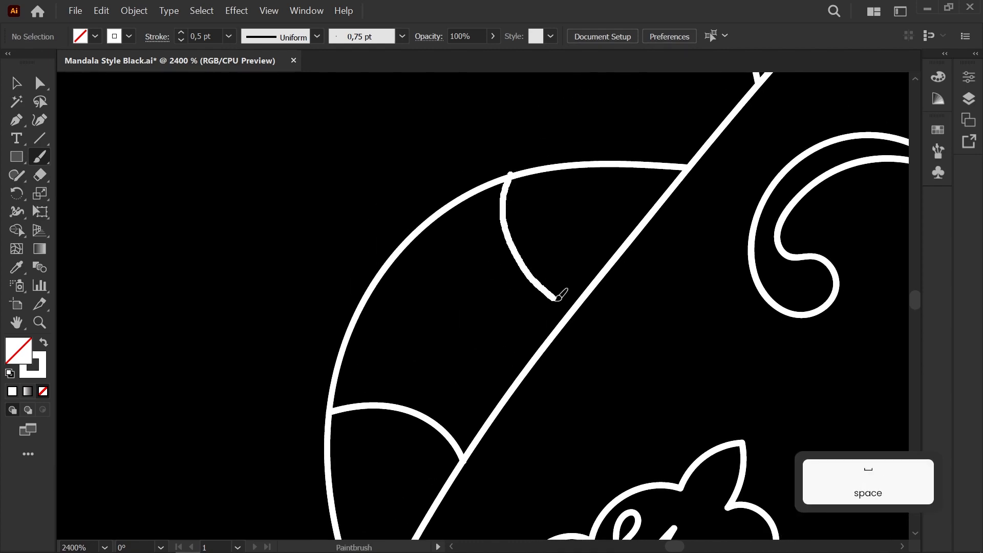
Try further dividing curves above the lower one in the middle scallop and undo them
left_click_drag(420, 377, 417, 409)
left_click_drag(510, 260, 514, 250)
scroll(499, 240, "down", 3)
scroll(511, 230, "up", 3)
key("ctrl+z")
key("ctrl+z")
key("ctrl+z")
Paint an upper dividing curve and connecting inner curves in the middle scallop, and adjust the long inner curve's lower end to meet the lower divider
mouse_move(428, 312)
left_mouse_down()
mouse_move(459, 246)
mouse_move(454, 276)
left_mouse_up()
left_click_drag(494, 173, 488, 197)
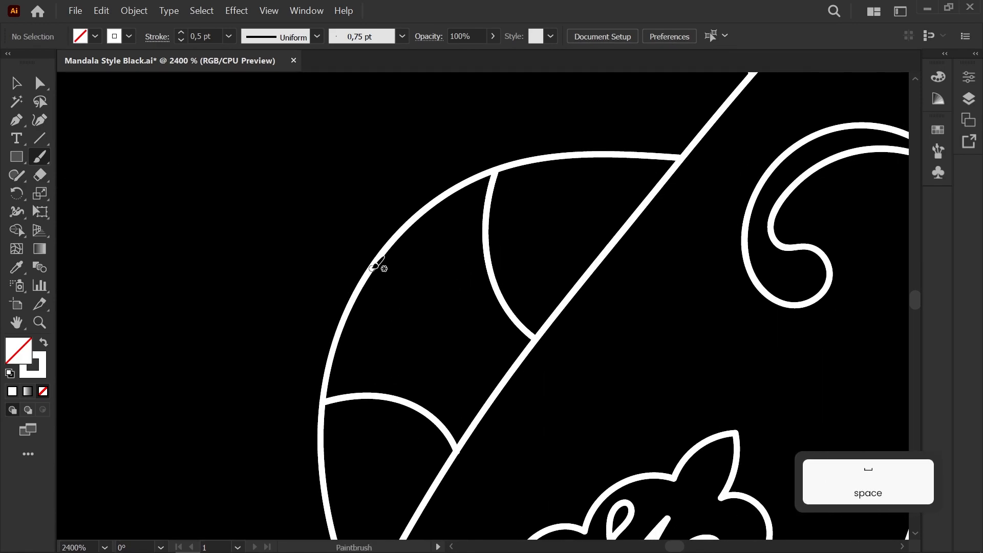
left_click_drag(519, 325, 532, 334)
key("a")
left_click(414, 404)
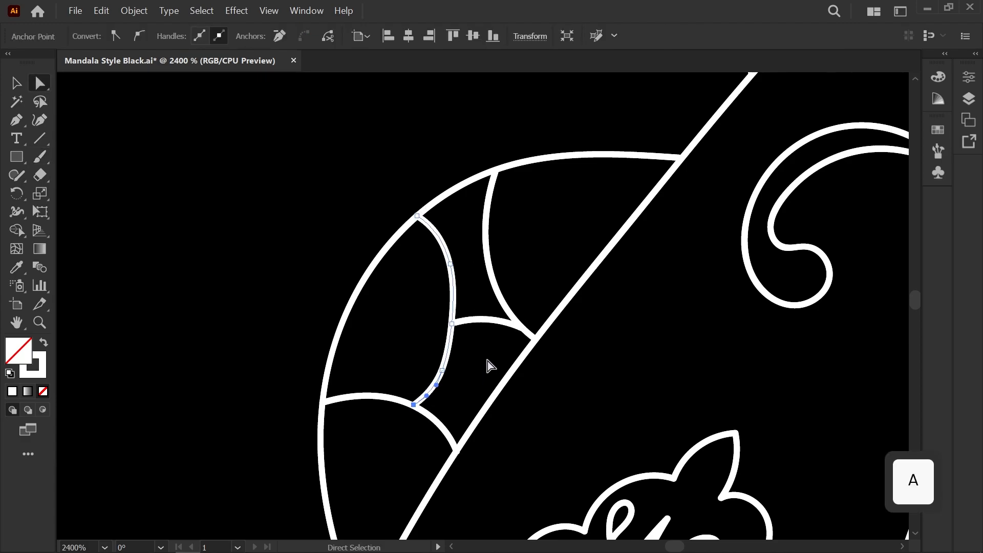
left_click(488, 367)
Paint a row of small arcs along the arch inside the upper scallop, with a second row of larger arcs above it
scroll(484, 365, "down", 3)
scroll(491, 257, "down", 2)
left_click_drag(511, 269, 436, 253)
scroll(459, 193, "up", 5)
left_click_drag(478, 215, 454, 316)
key("b")
mouse_move(448, 429)
left_mouse_down()
mouse_move(508, 322)
mouse_move(594, 250)
left_mouse_up()
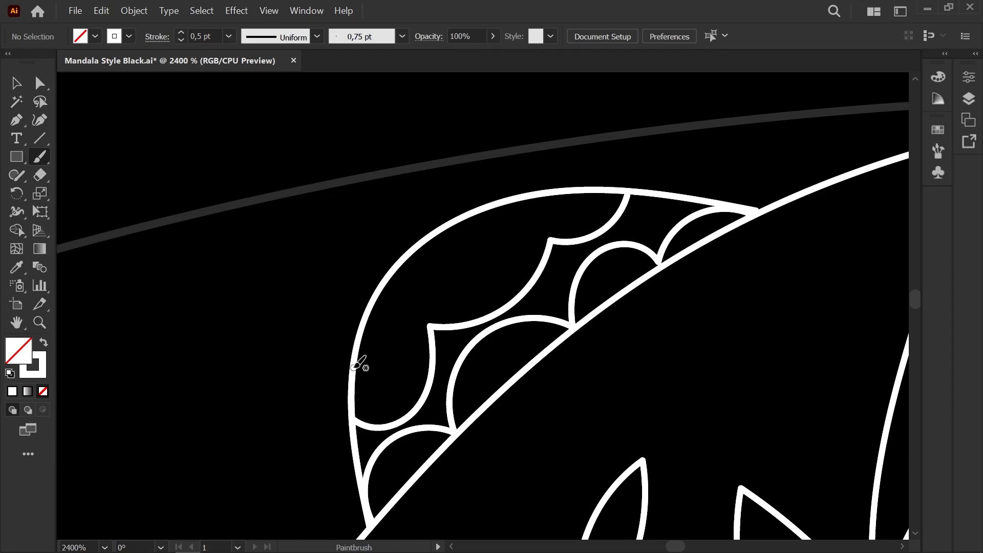
Examine the patterned scallops around the top arch and across the whole mandala
scroll(466, 261, "down", 5)
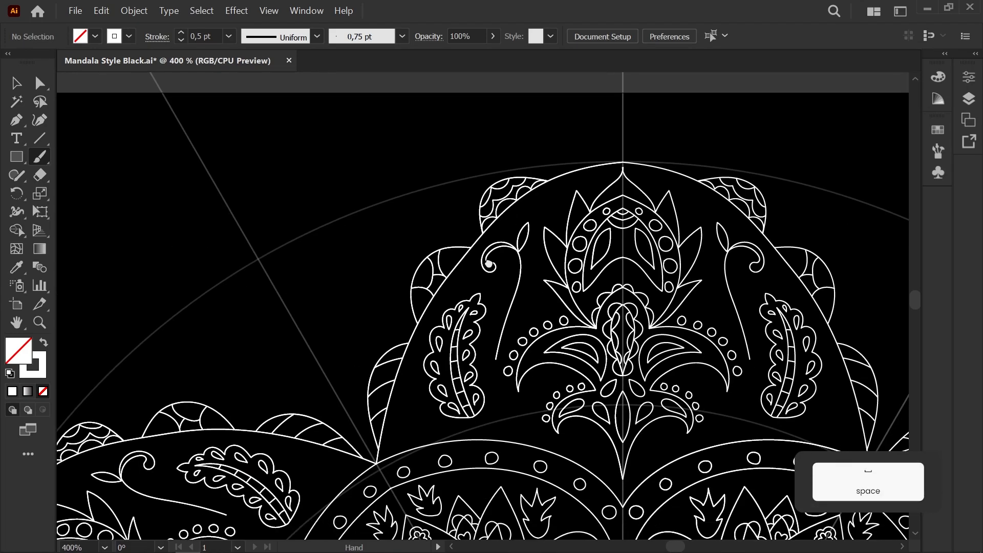
left_click_drag(490, 304, 402, 301)
scroll(401, 300, "down", 2)
left_click_drag(394, 379, 421, 222)
scroll(421, 222, "down", 1)
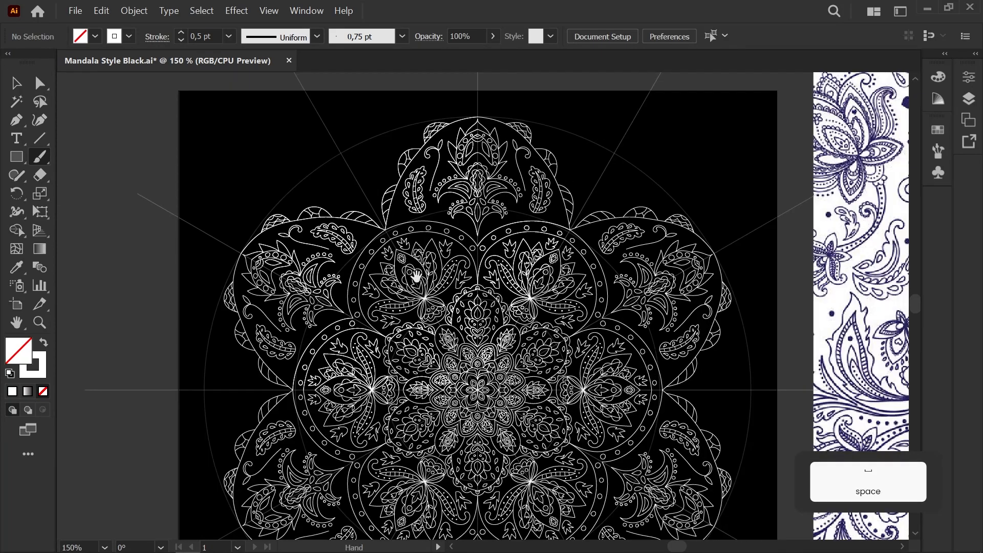
scroll(412, 231, "down", 1)
scroll(425, 188, "up", 1)
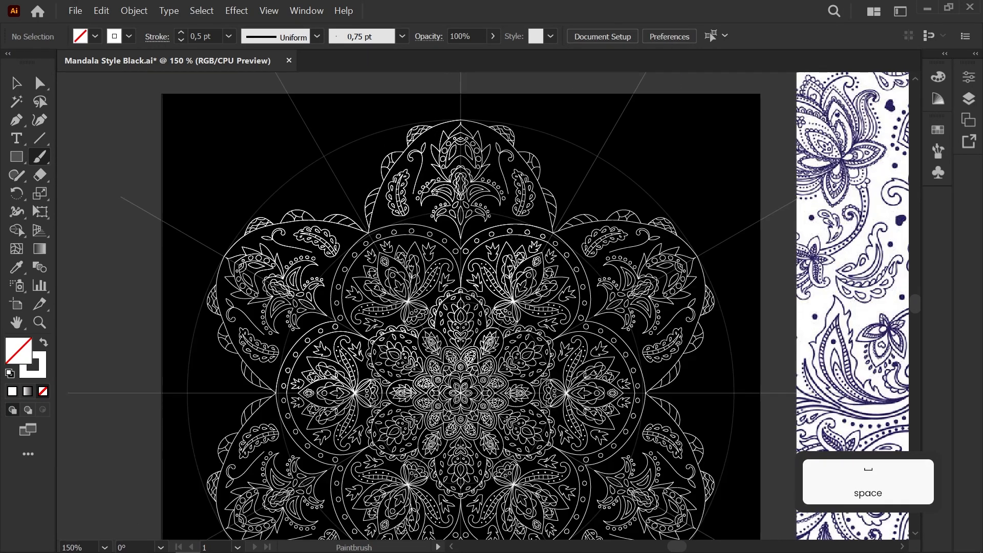